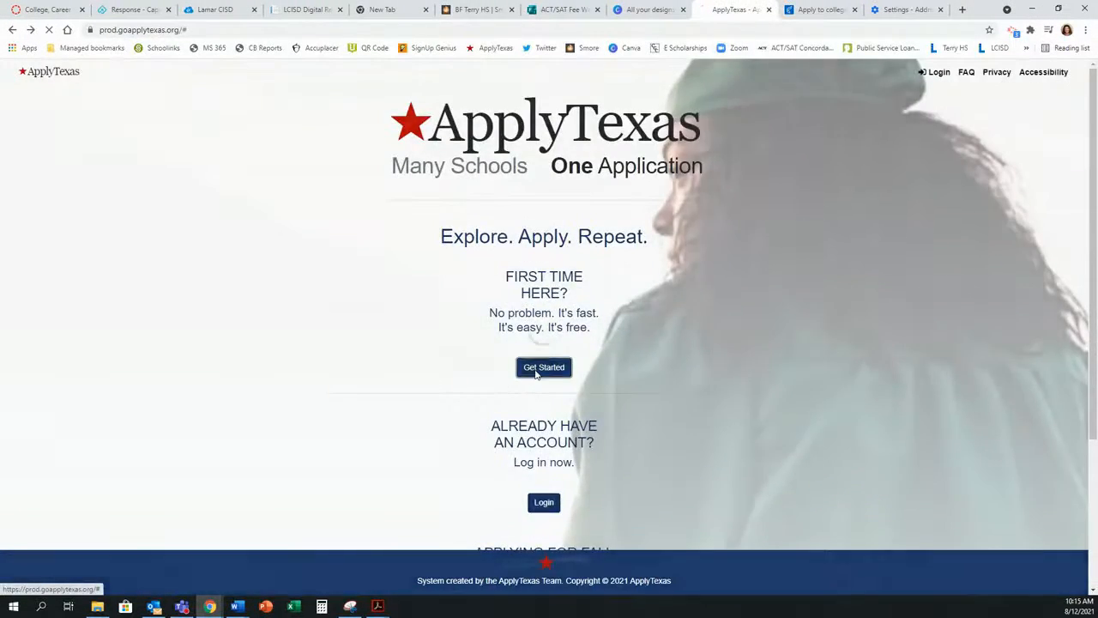
# Step: Open the new-account sign-up form and click into its username, email and password fields
pyautogui.click(534, 369)
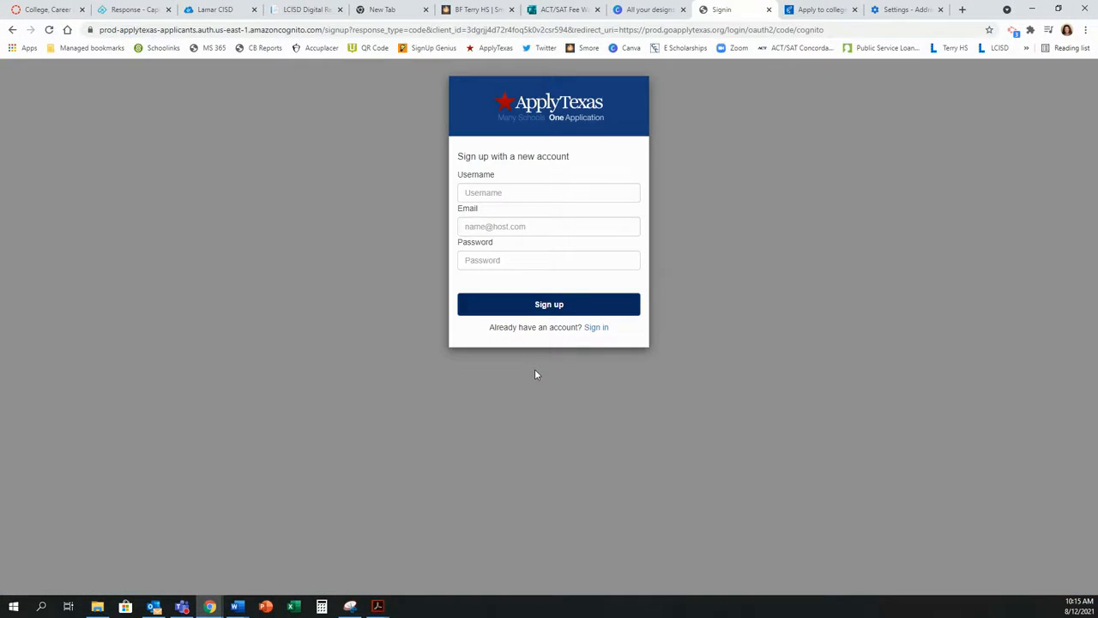
pyautogui.click(531, 192)
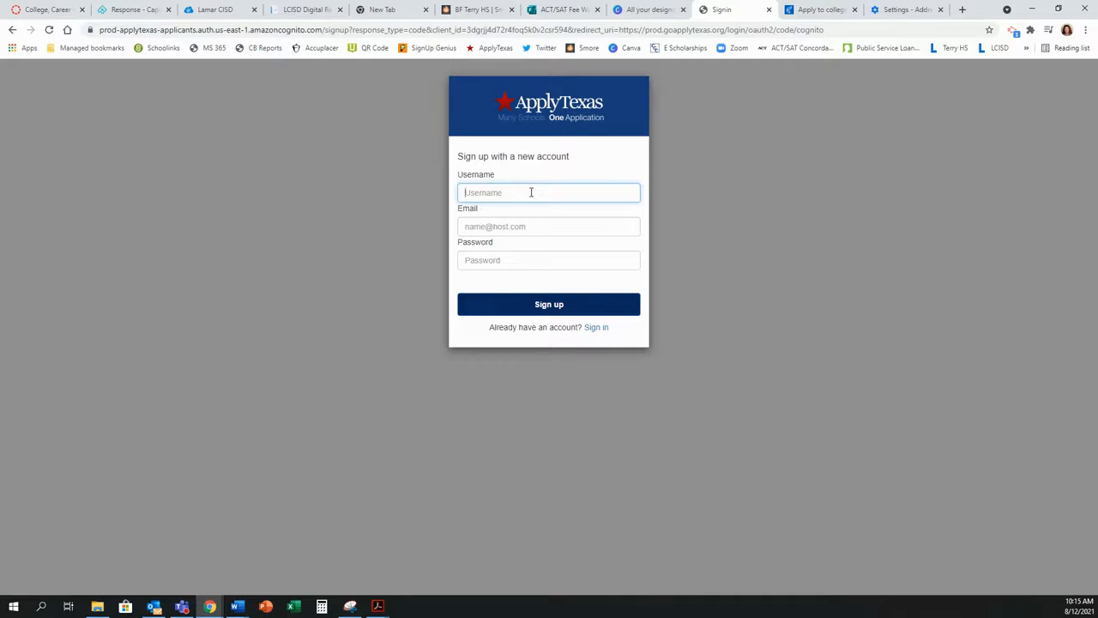
pyautogui.click(535, 226)
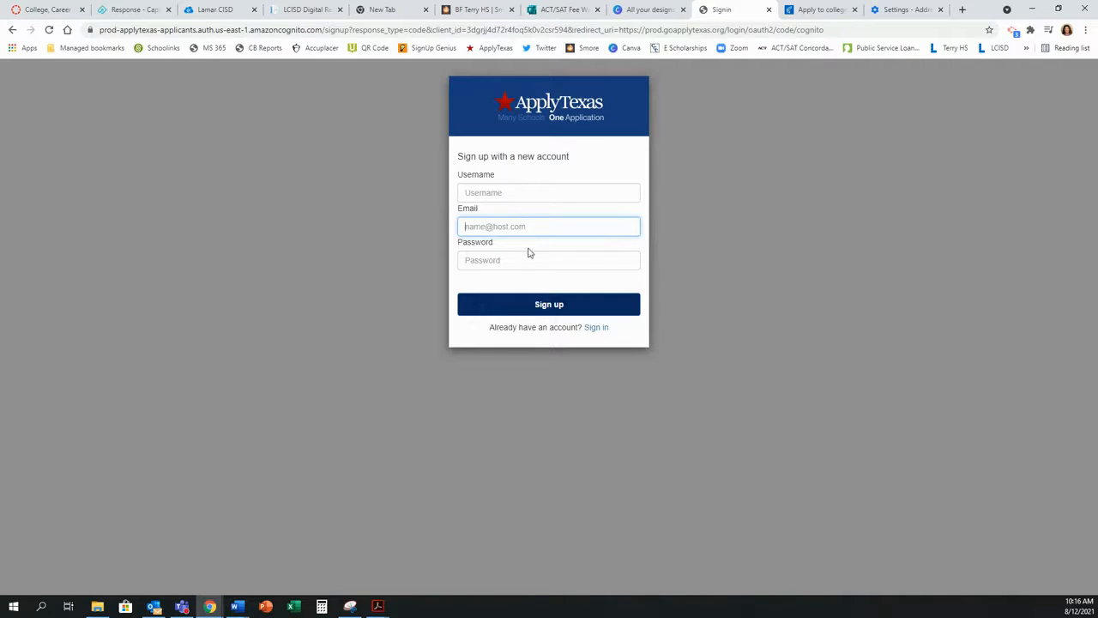
pyautogui.click(521, 257)
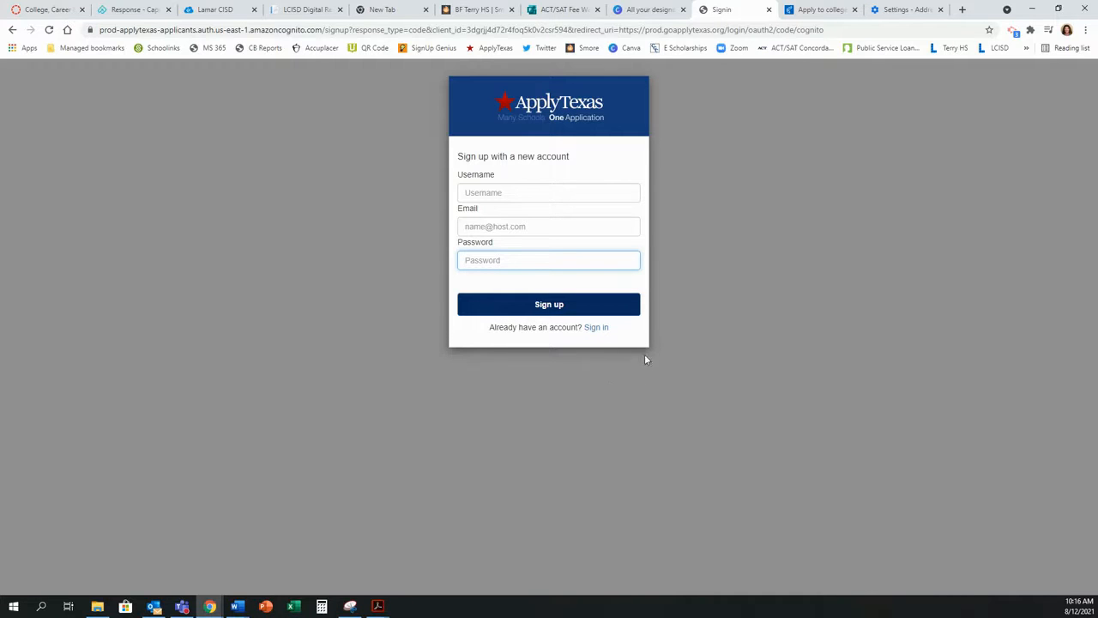
# Step: Switch to sign-in and log in with the applicant's username and password
pyautogui.click(598, 329)
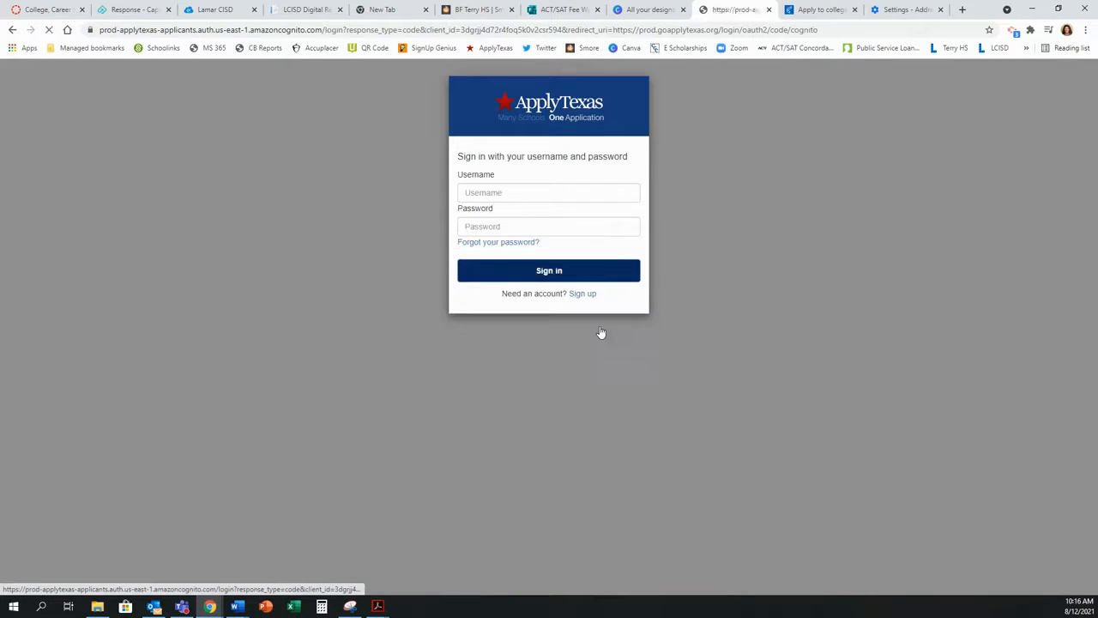
pyautogui.click(555, 191)
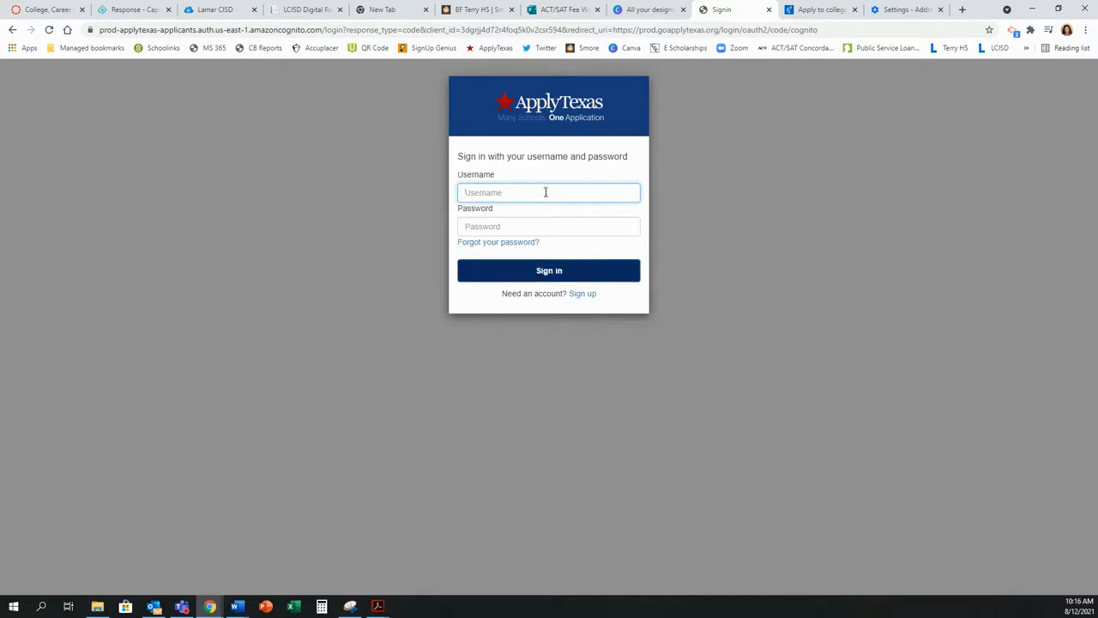
pyautogui.press('Tab')
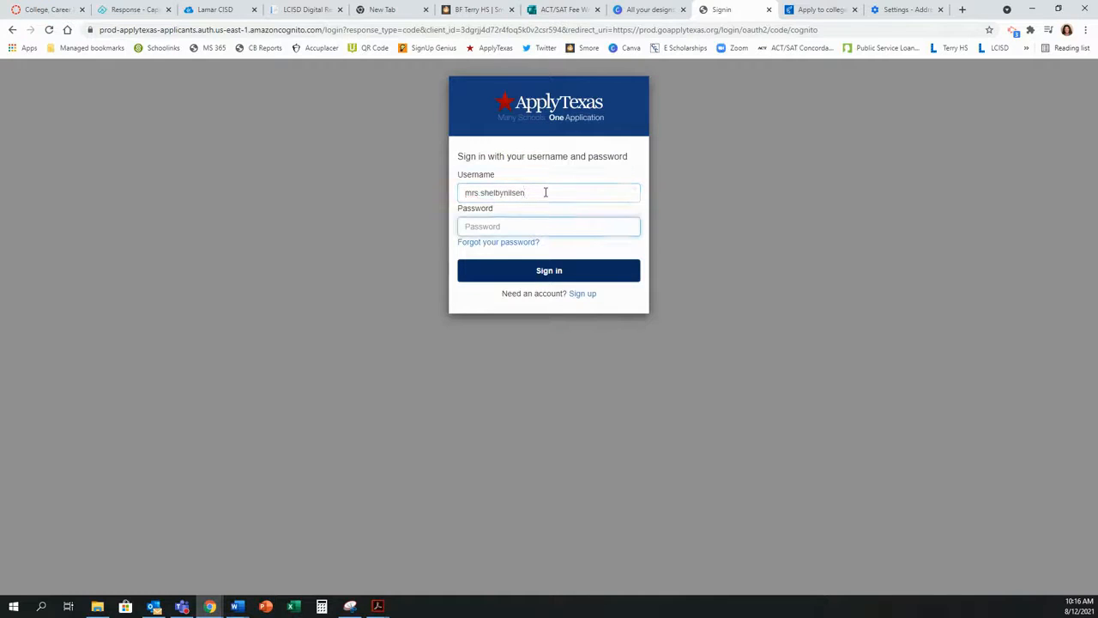
pyautogui.write('***********')
pyautogui.click(559, 271)
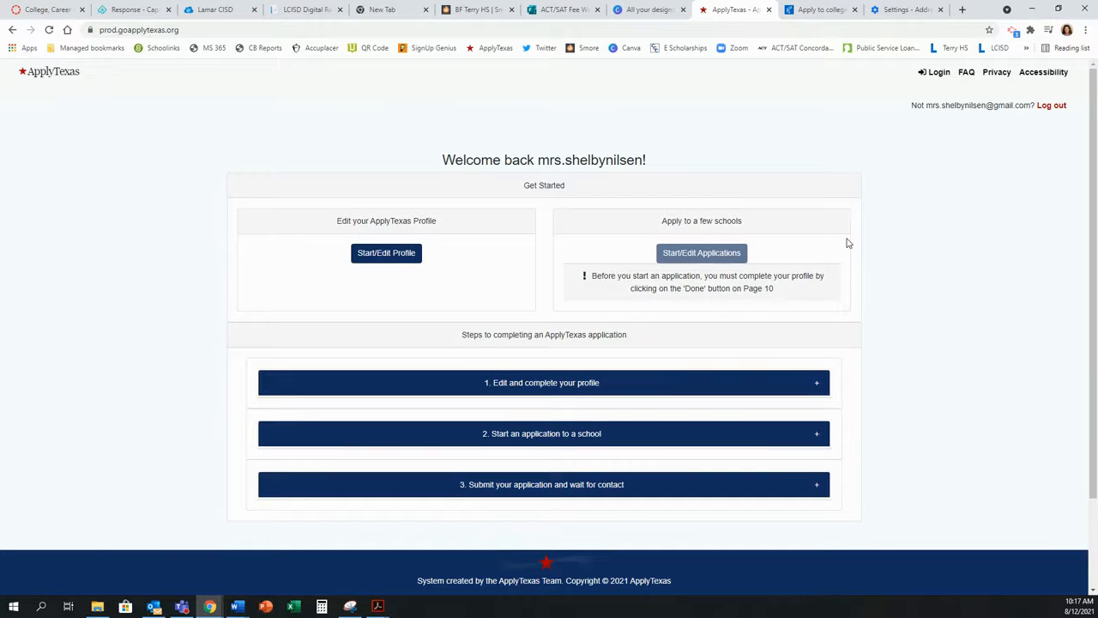
# Step: Open Start/Edit Profile to reach the profile's name details page
pyautogui.click(387, 255)
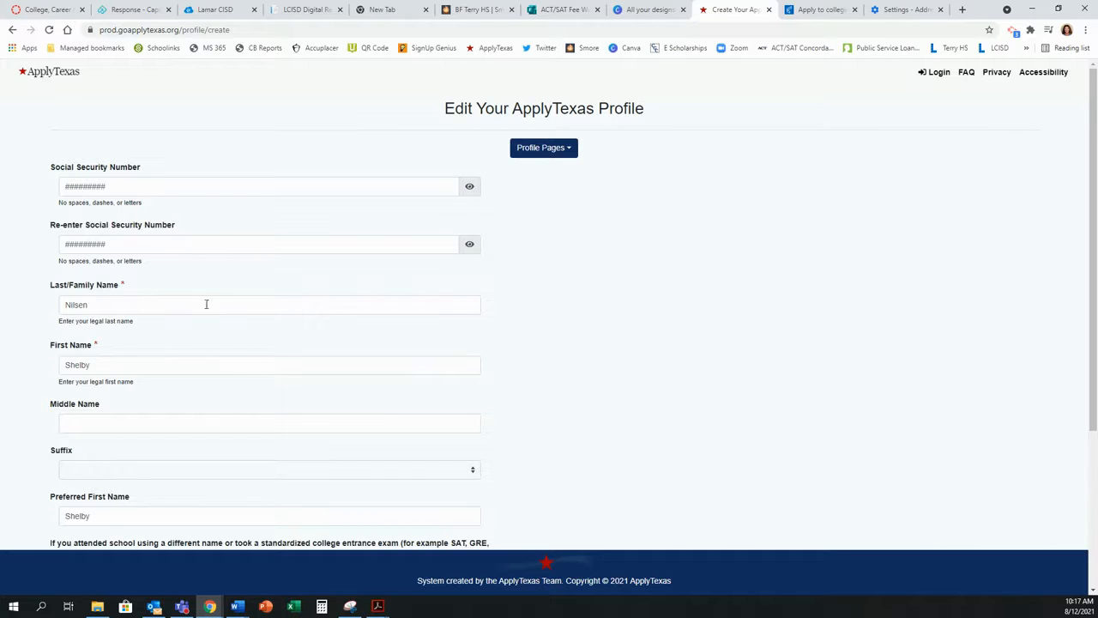
# Step: Check the last, first and preferred first name entries, then save profile page 1
pyautogui.click(172, 304)
pyautogui.click(199, 366)
pyautogui.scroll(-1, 225, 365)
pyautogui.scroll(-3, 225, 365)
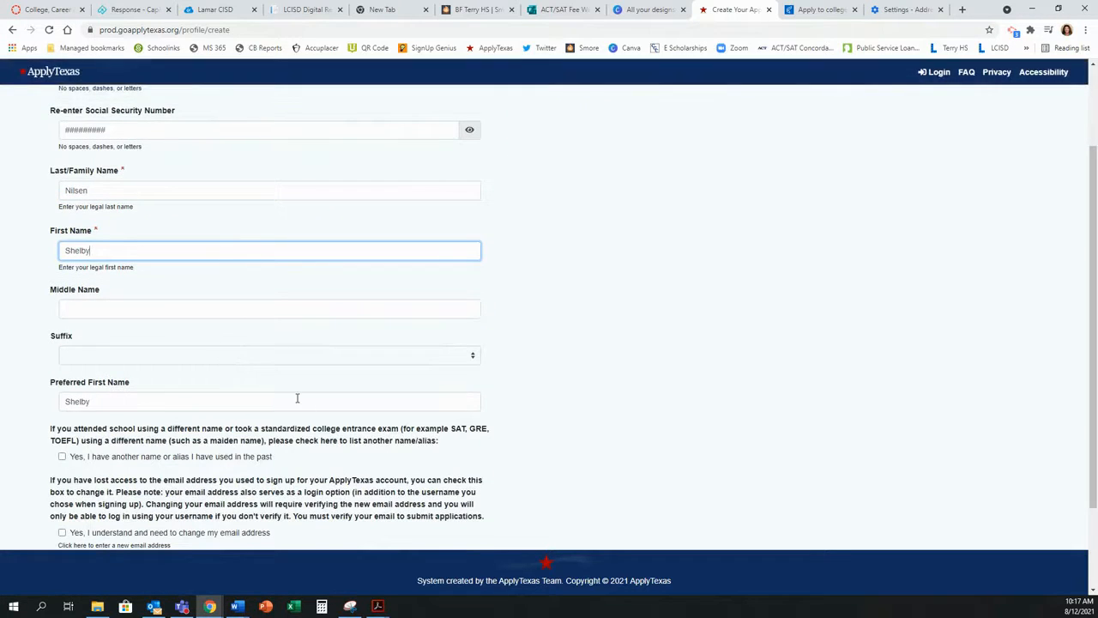
pyautogui.scroll(-2, 297, 398)
pyautogui.click(147, 344)
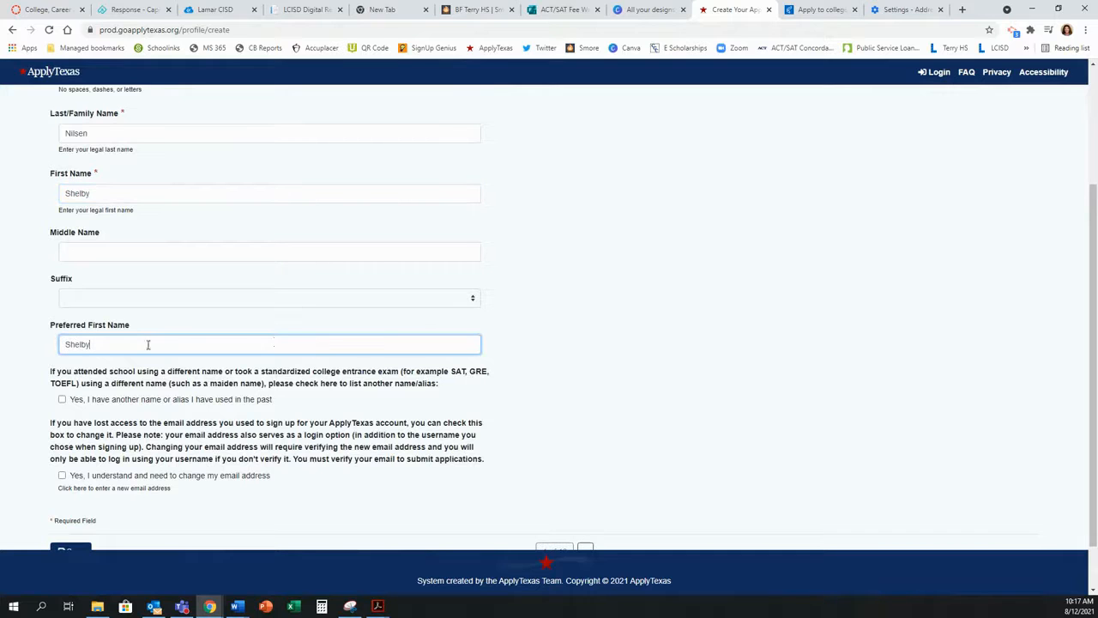
pyautogui.scroll(-1, 725, 359)
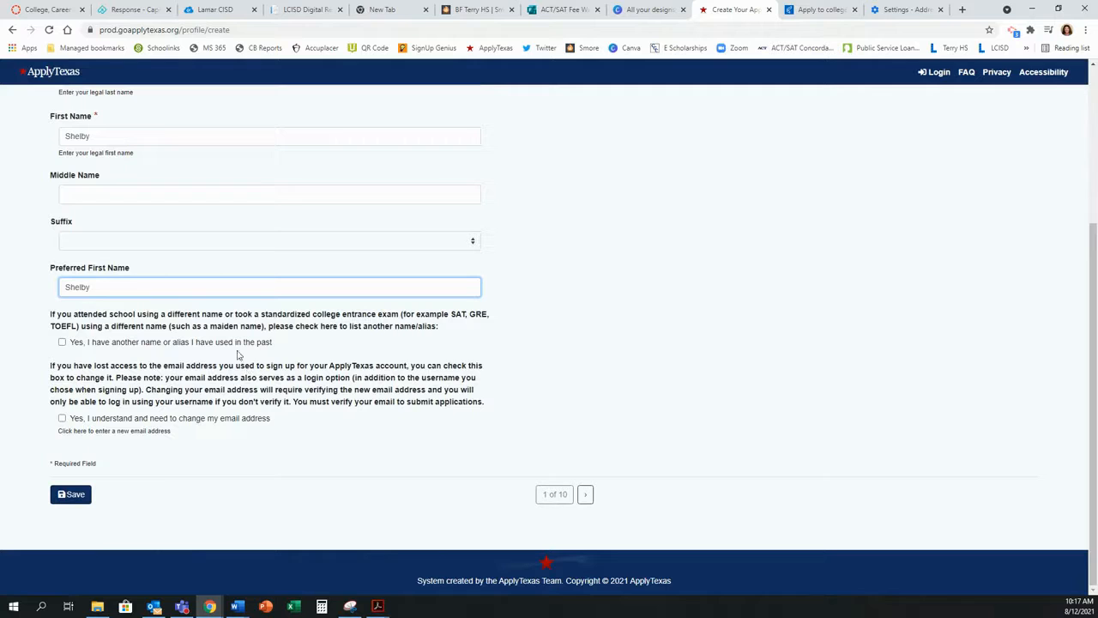
pyautogui.click(75, 497)
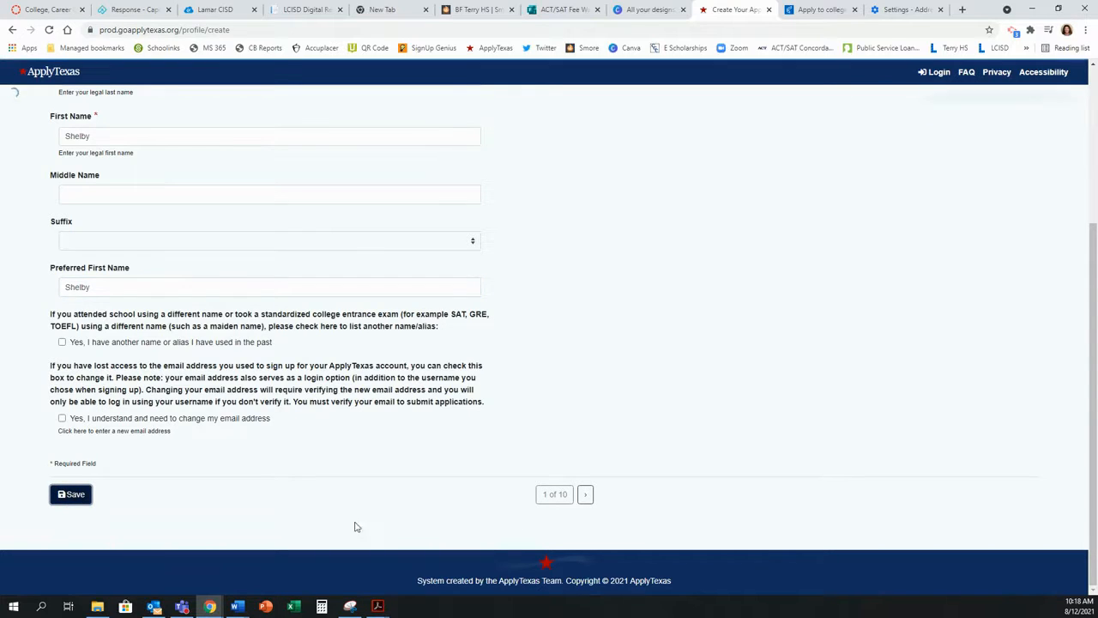
# Step: On profile page 2, enter birth date 01/01/2005 and birth city Rosenberg
pyautogui.click(586, 495)
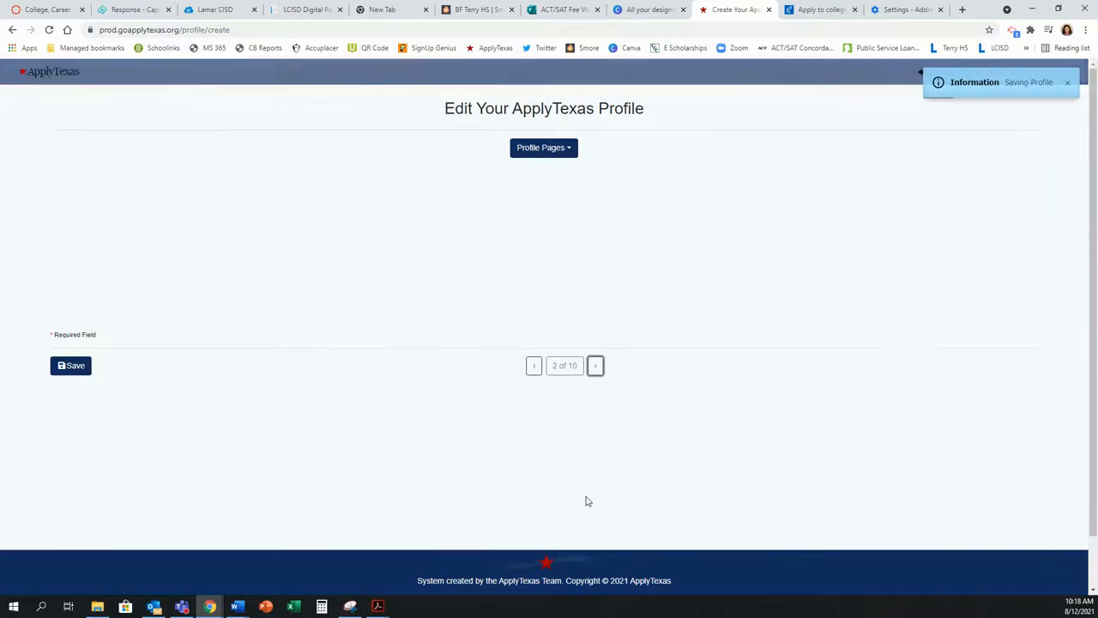
pyautogui.click(126, 188)
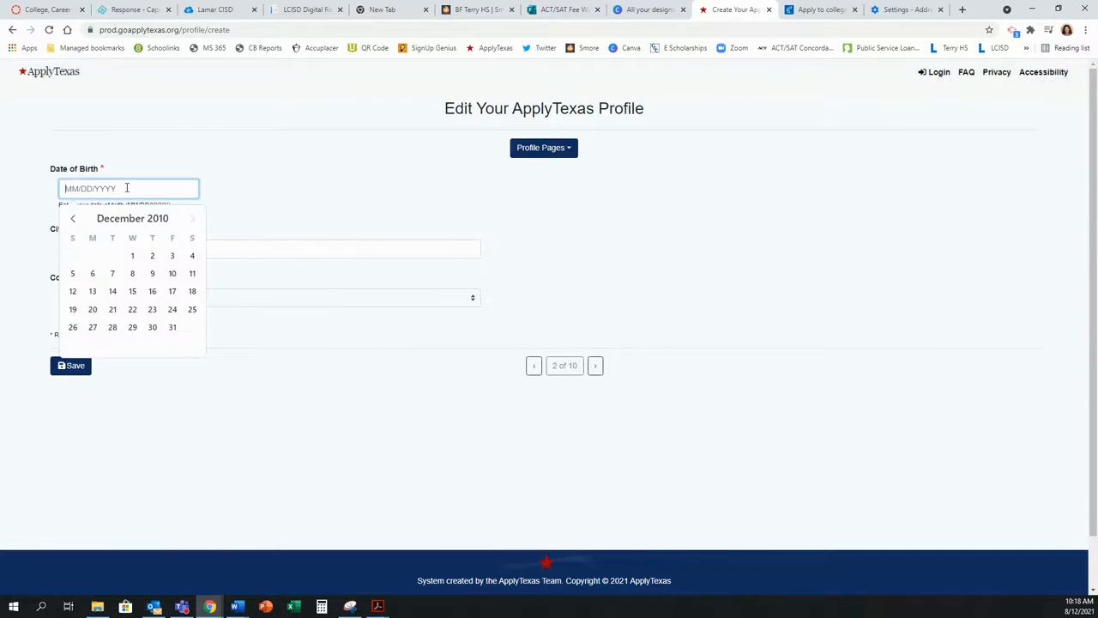
pyautogui.write('1')
pyautogui.press('BackSpace')
pyautogui.write('01/01/2005')
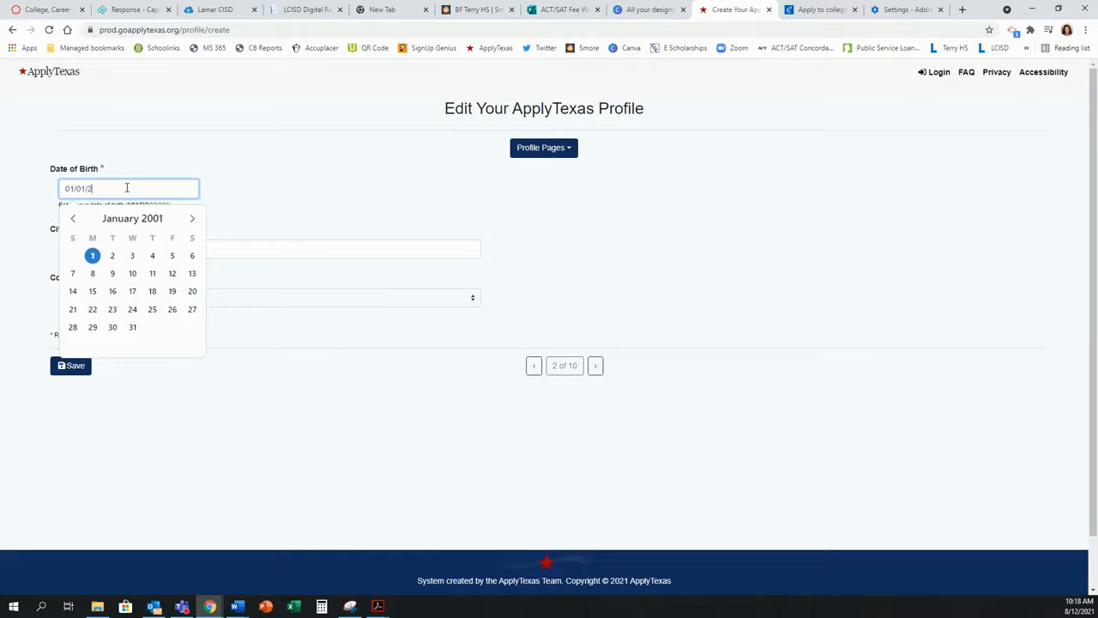
pyautogui.click(301, 245)
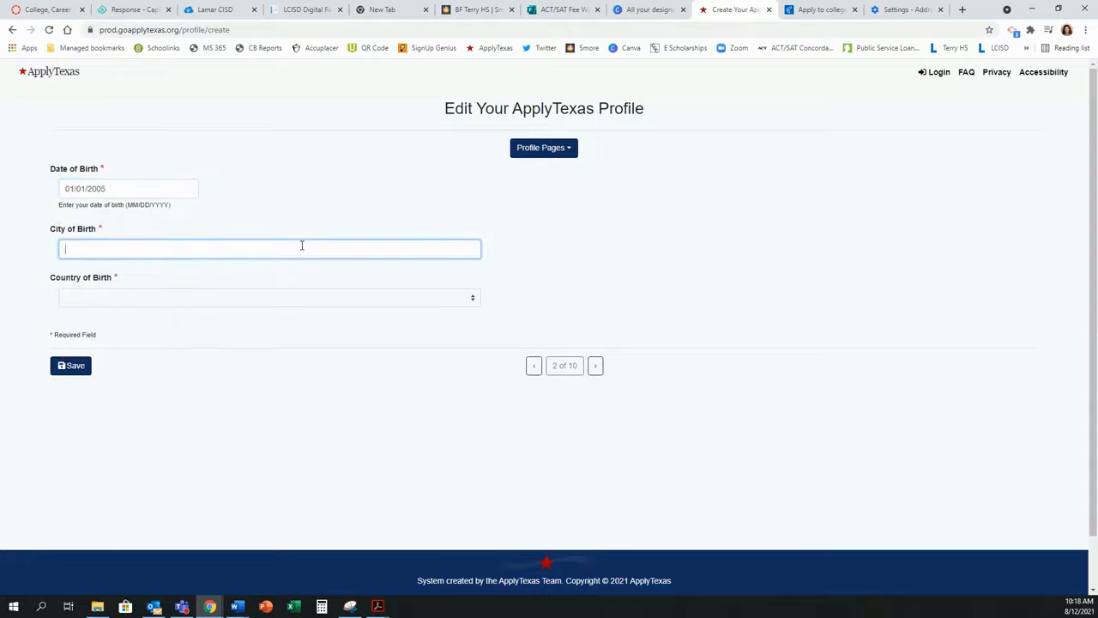
pyautogui.write('Rosenberg')
# Step: Choose United States and Texas as birth country and state, then save
pyautogui.click(242, 298)
pyautogui.click(172, 324)
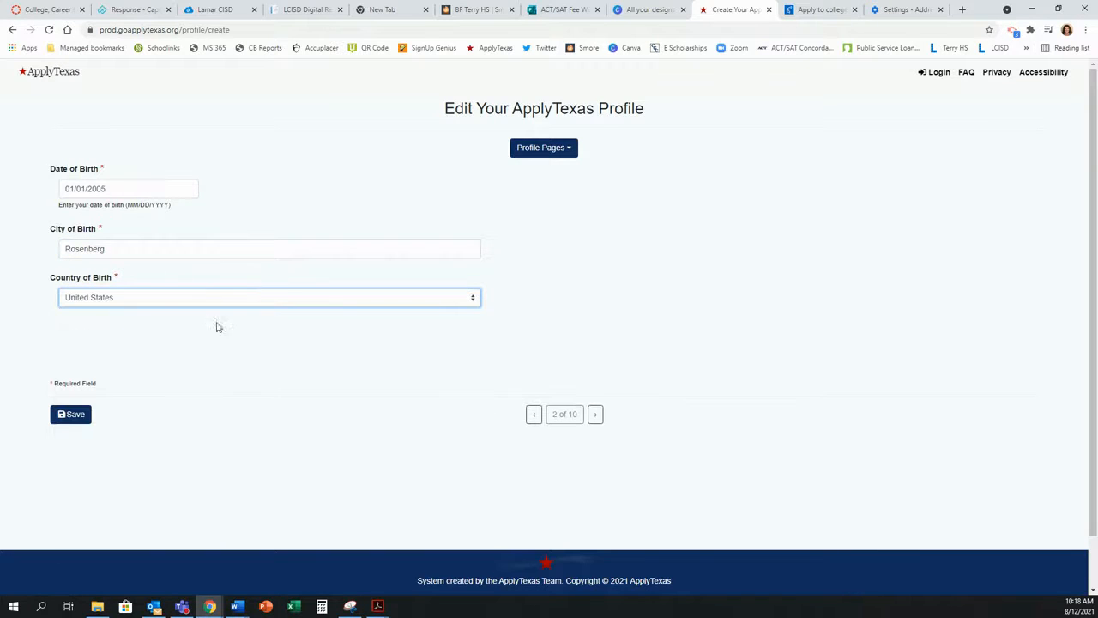
pyautogui.click(191, 346)
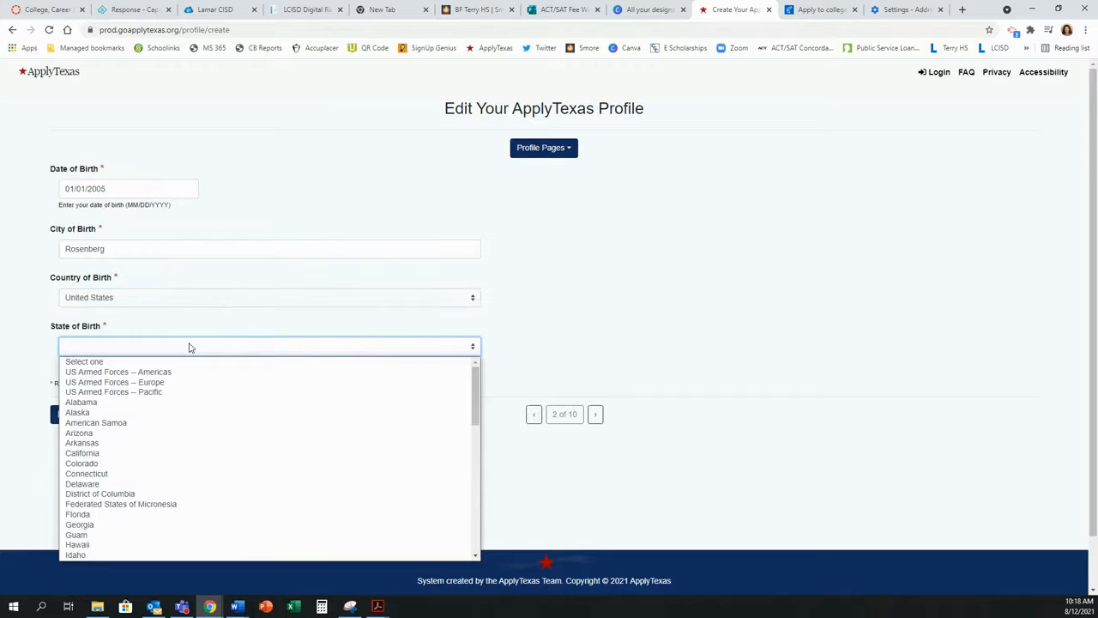
pyautogui.write('tex')
pyautogui.press('Return')
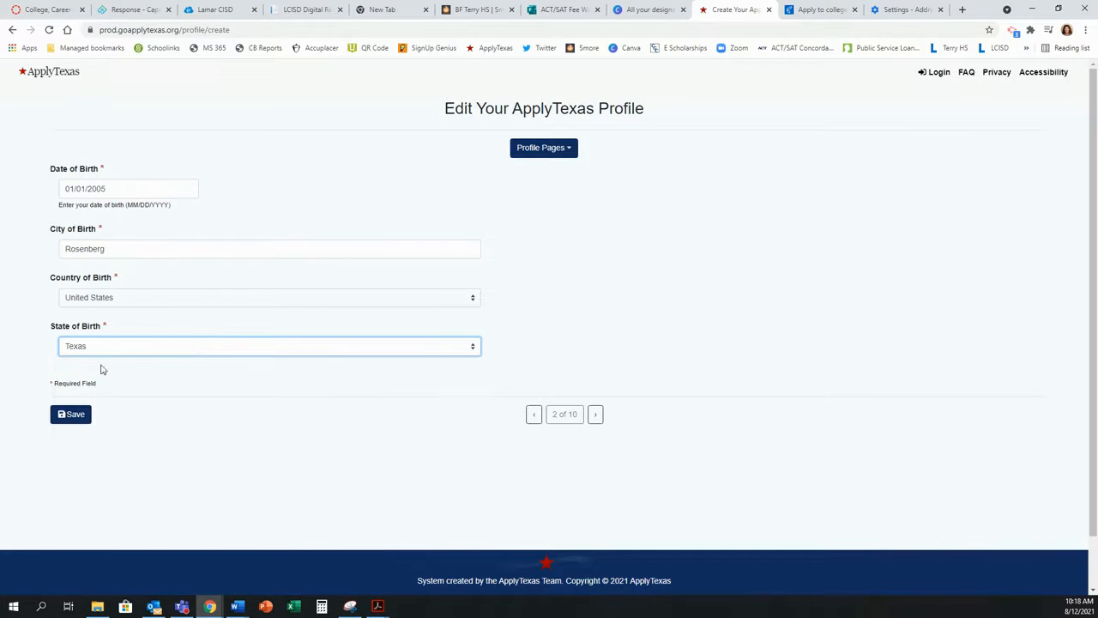
pyautogui.click(74, 416)
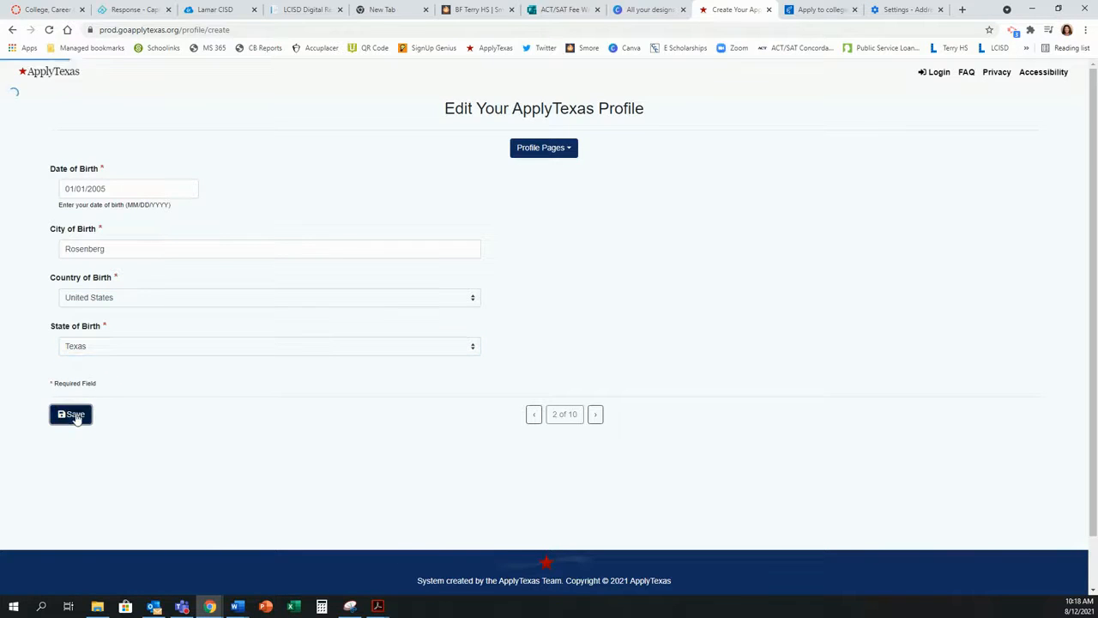
# Step: On profile page 3, settle the U.S. citizenship answer on Yes
pyautogui.click(595, 416)
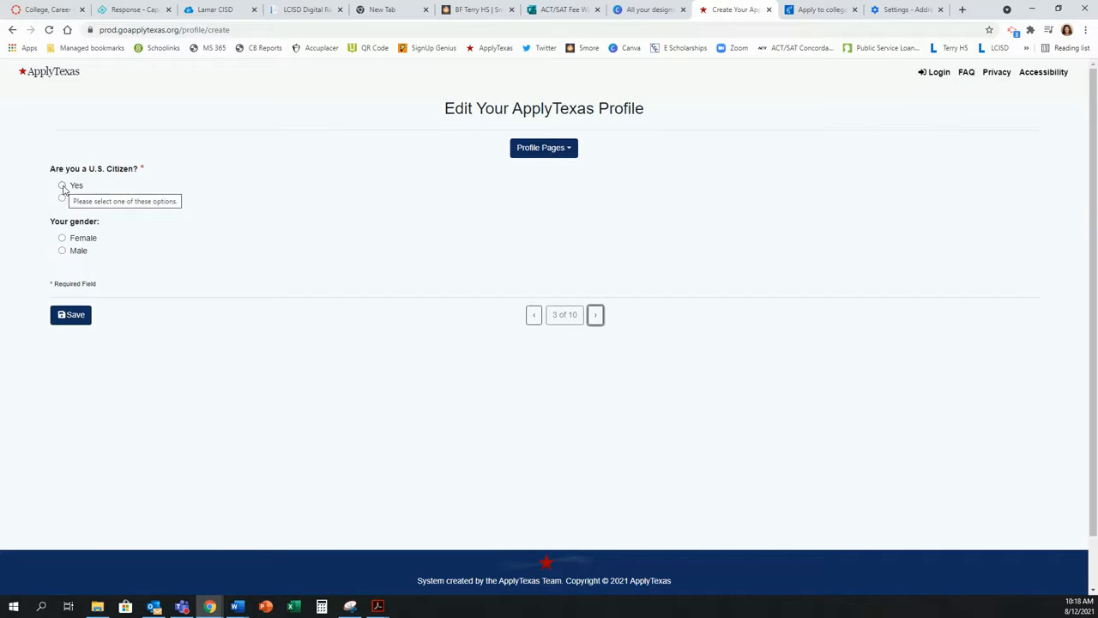
pyautogui.click(62, 186)
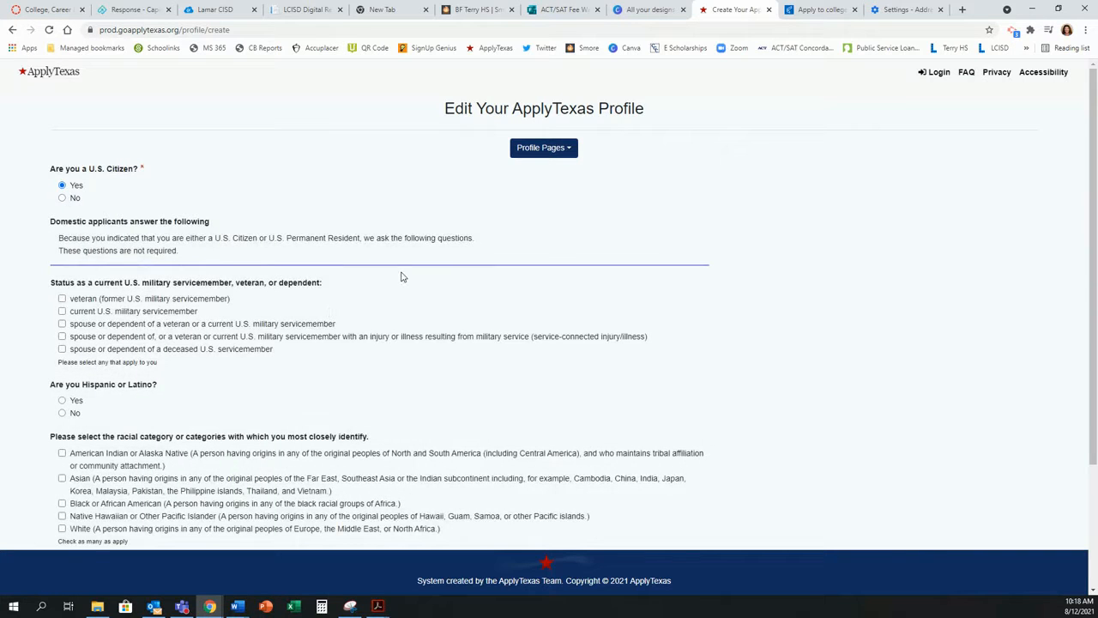
pyautogui.scroll(-2, 400, 277)
pyautogui.scroll(3, 292, 403)
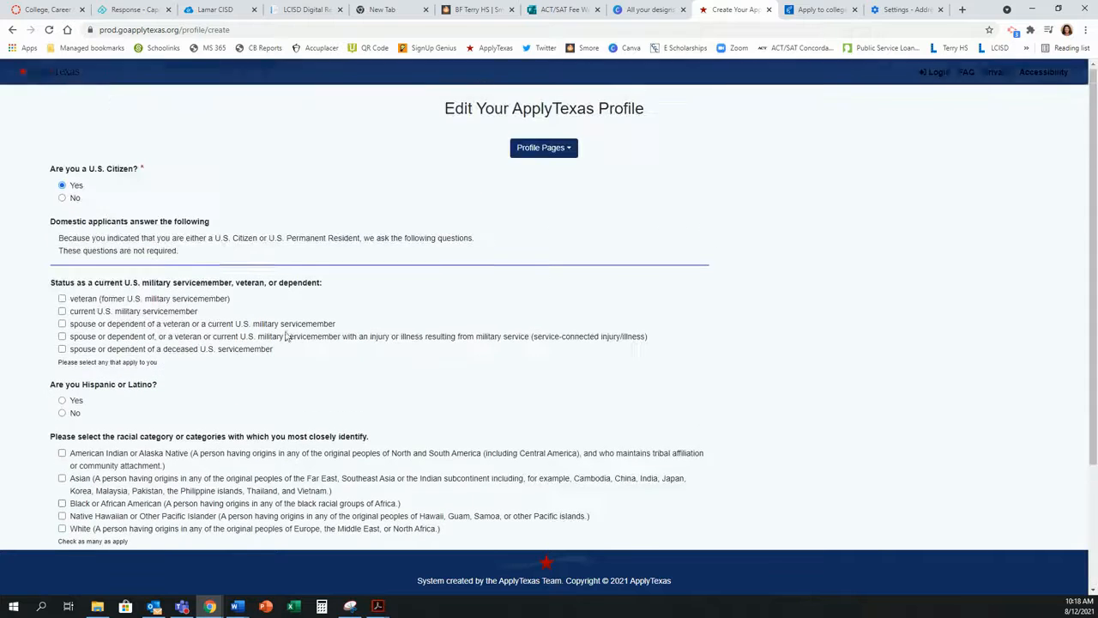
pyautogui.click(63, 200)
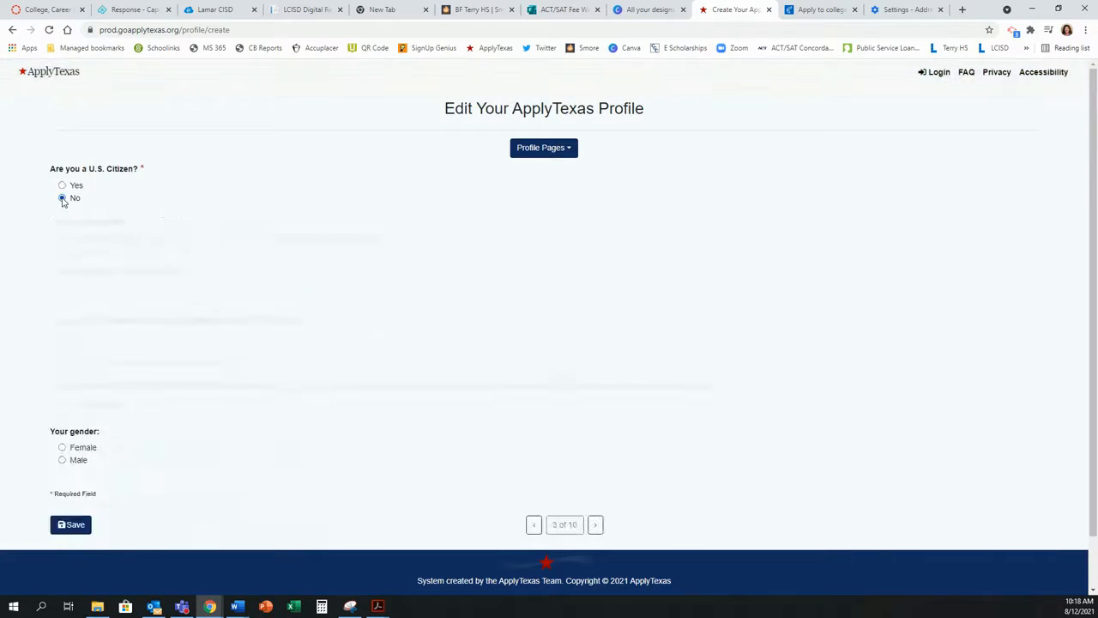
pyautogui.scroll(-1, 336, 204)
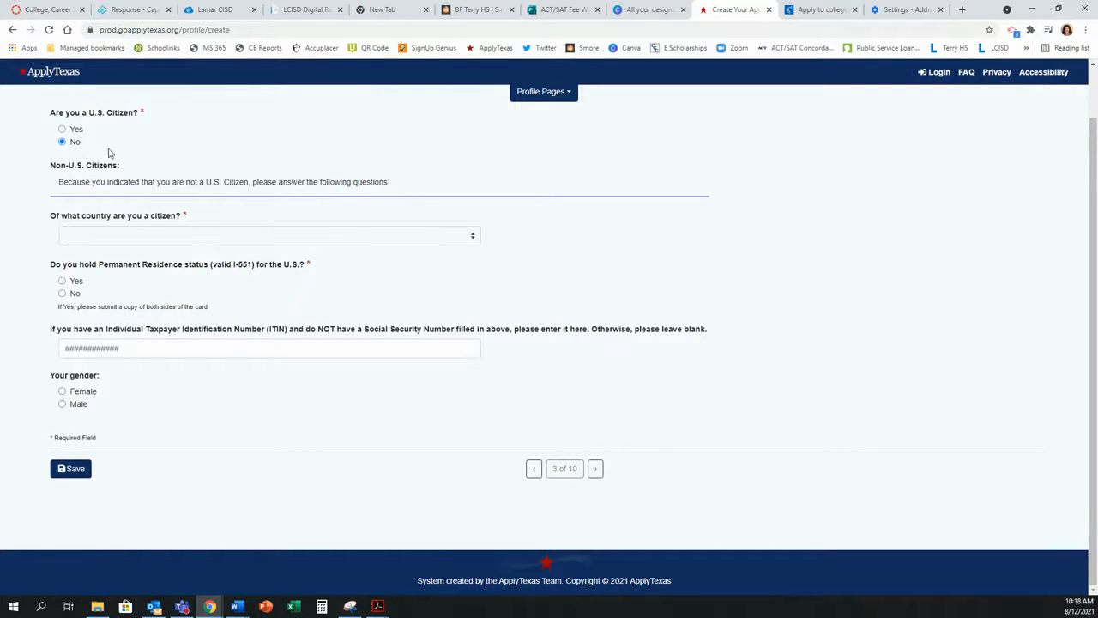
pyautogui.click(62, 130)
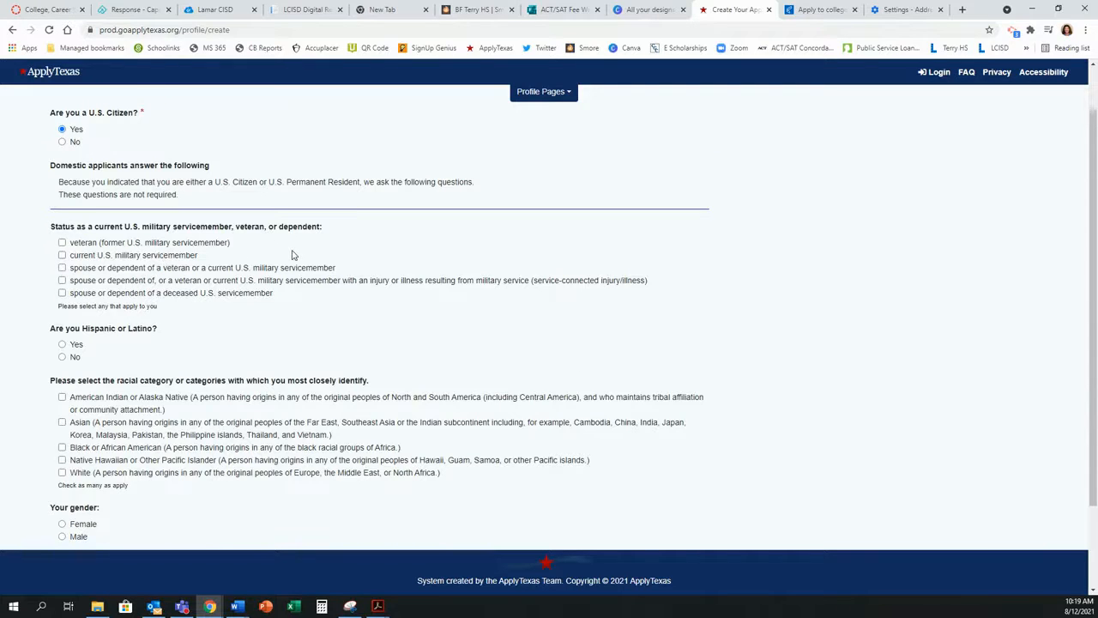
pyautogui.scroll(-1, 292, 255)
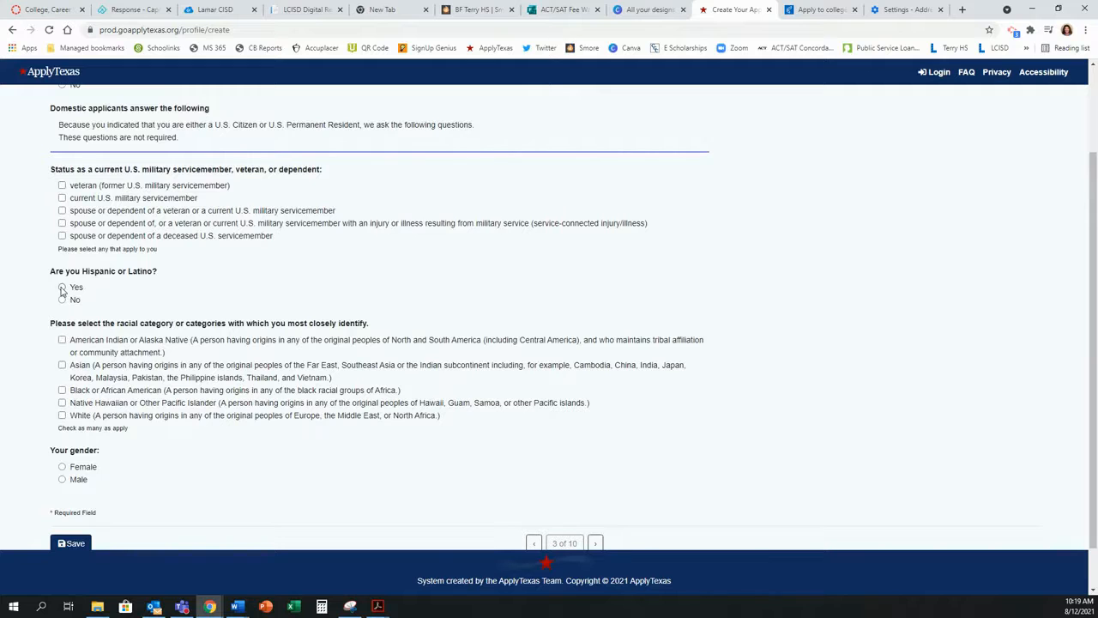
pyautogui.scroll(3, 198, 255)
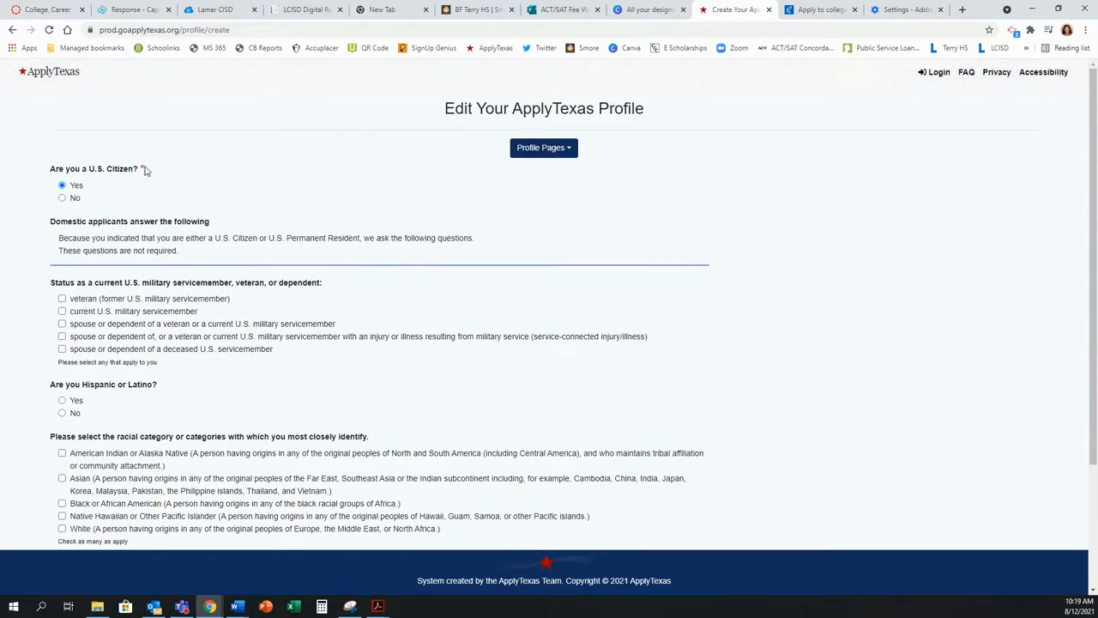
# Step: Answer not Hispanic or Latino, mark race White and gender Female, save, and continue
pyautogui.click(61, 413)
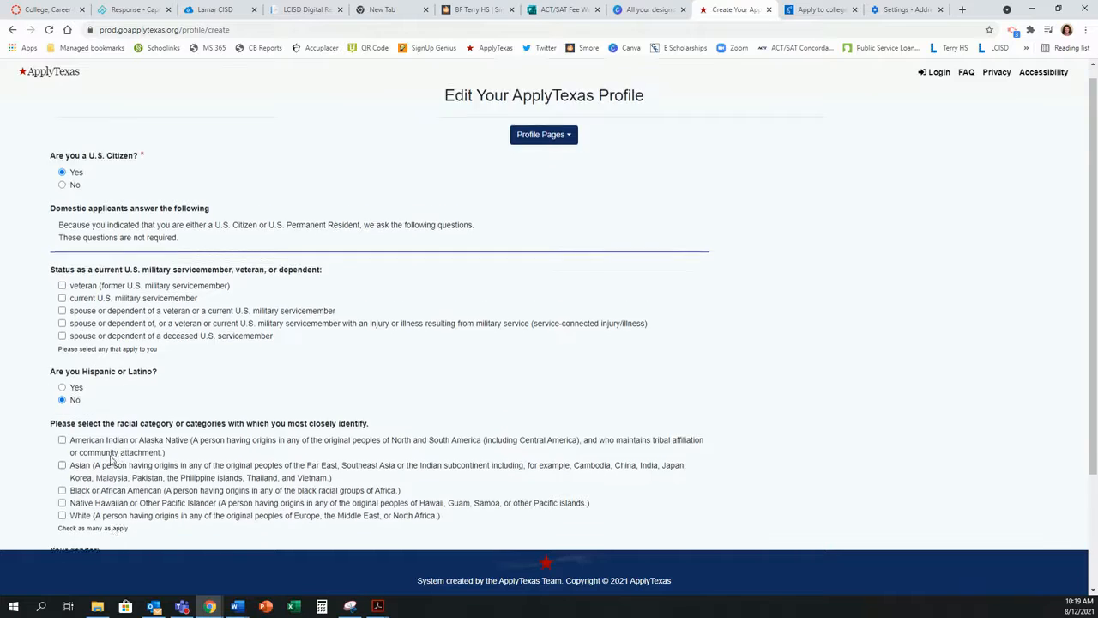
pyautogui.scroll(-2, 112, 471)
pyautogui.click(62, 413)
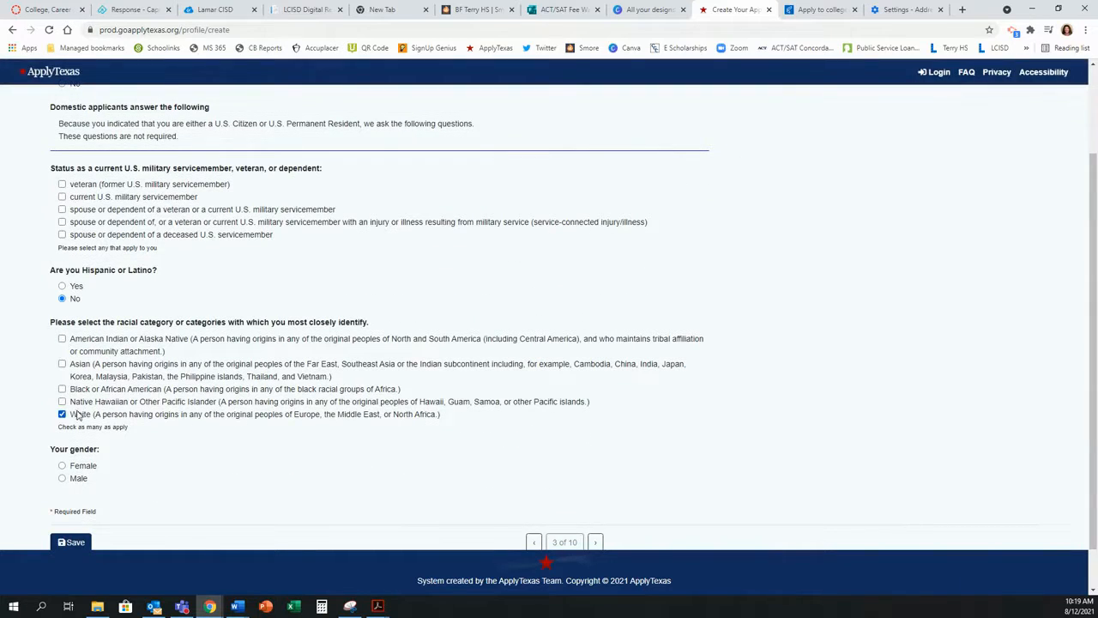
pyautogui.scroll(-1, 231, 459)
pyautogui.click(80, 418)
pyautogui.click(75, 494)
pyautogui.click(595, 494)
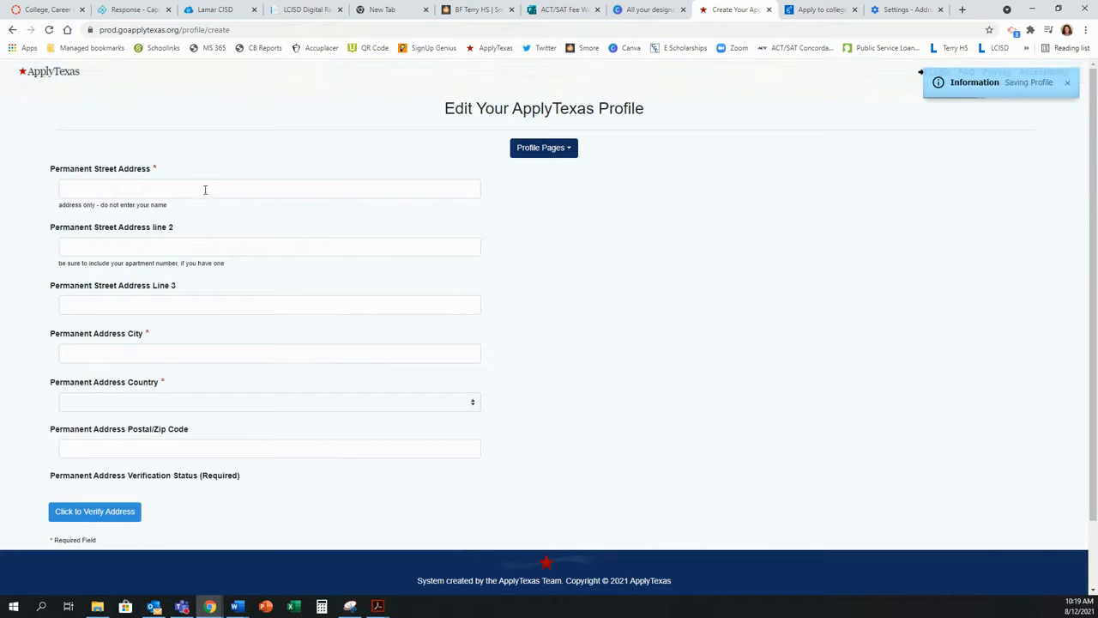
# Step: Enter the permanent street address, verify it, and save profile page 4
pyautogui.click(186, 186)
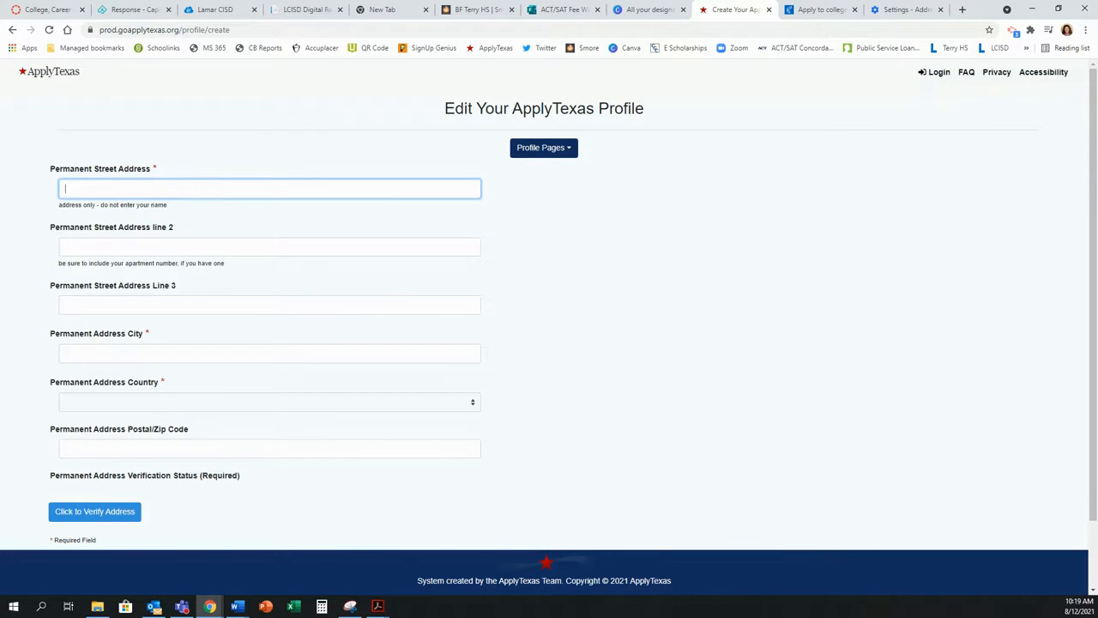
pyautogui.click(284, 186)
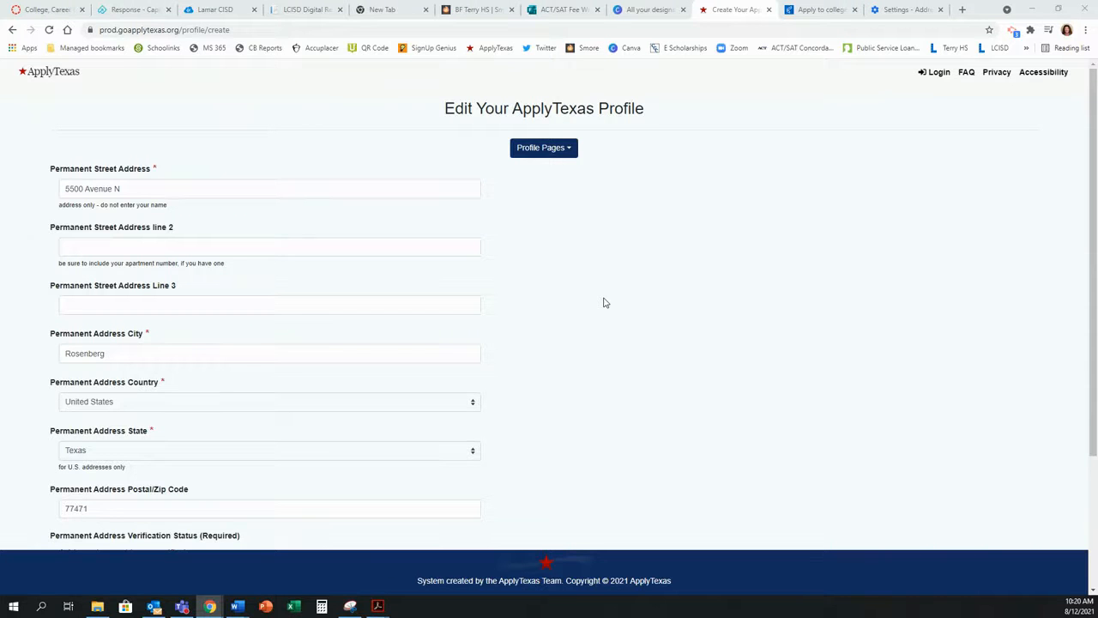
pyautogui.scroll(-2, 604, 302)
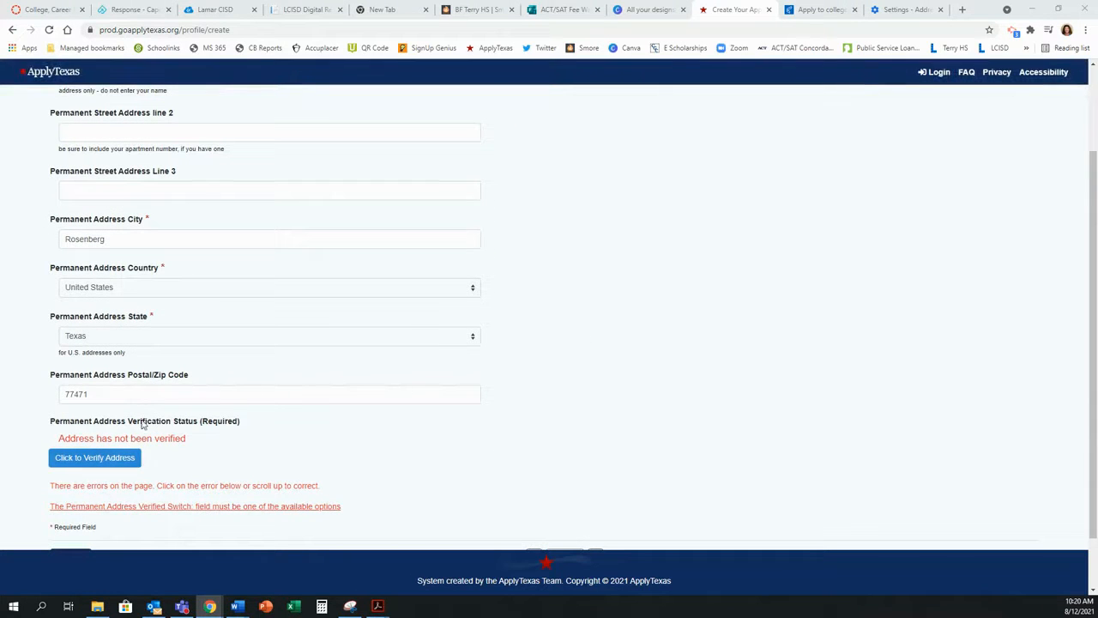
pyautogui.click(62, 461)
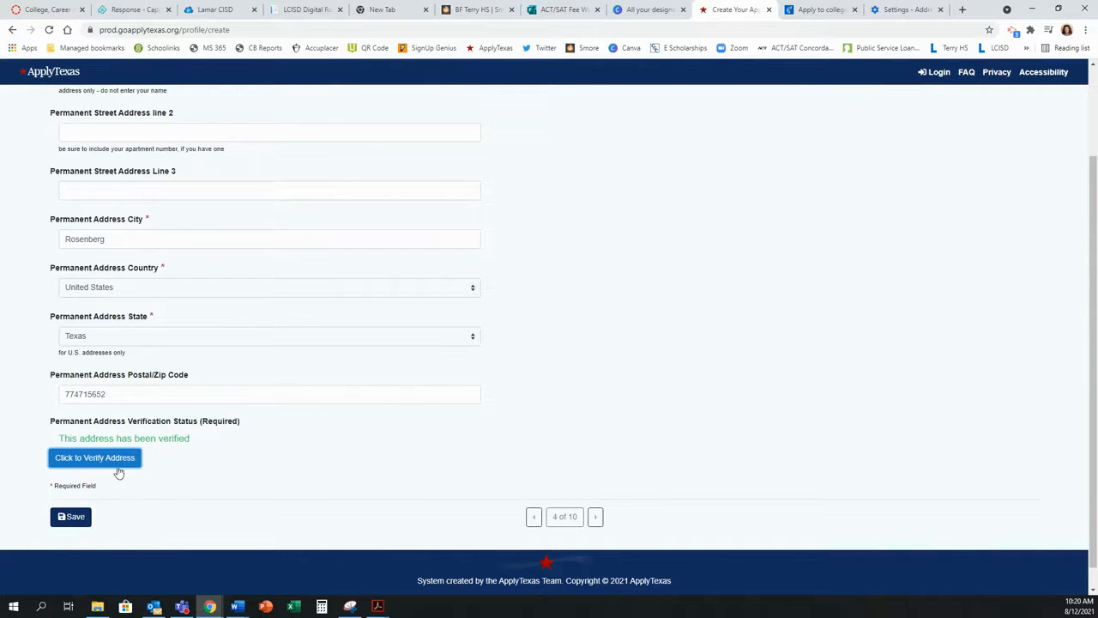
pyautogui.click(76, 516)
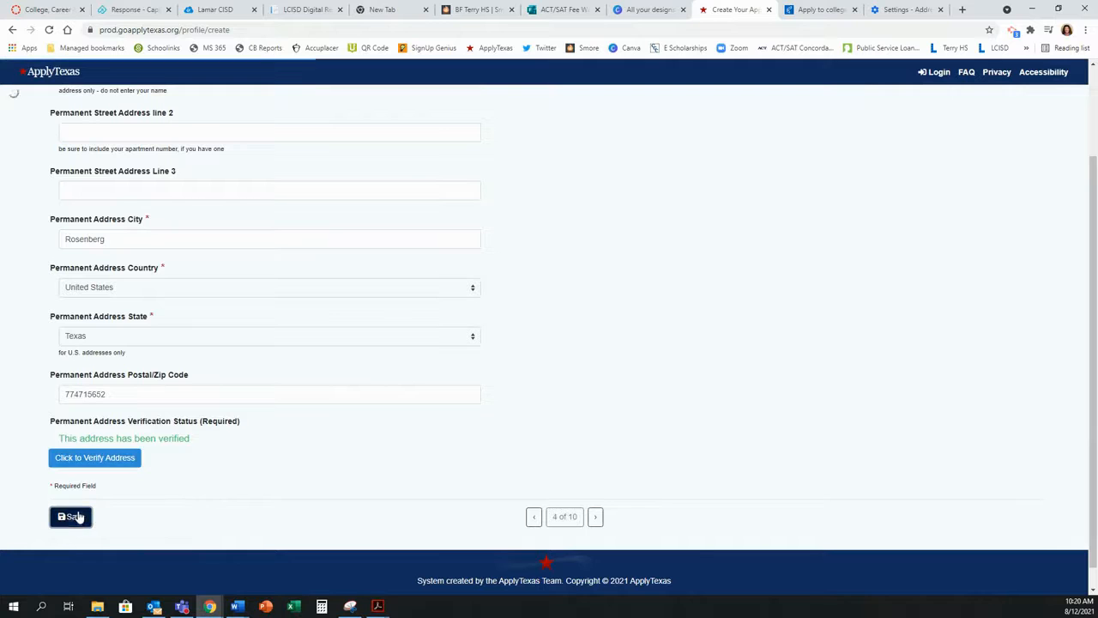
# Step: Leave page 5's physical address blank, save, and advance to page 6
pyautogui.click(596, 518)
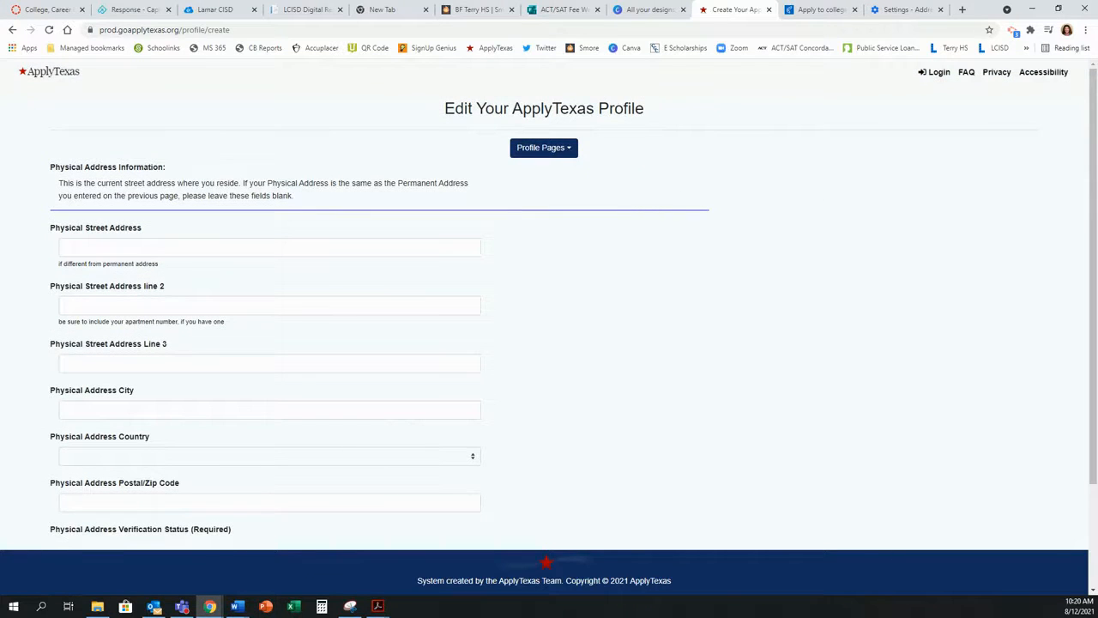
pyautogui.scroll(-1, 652, 242)
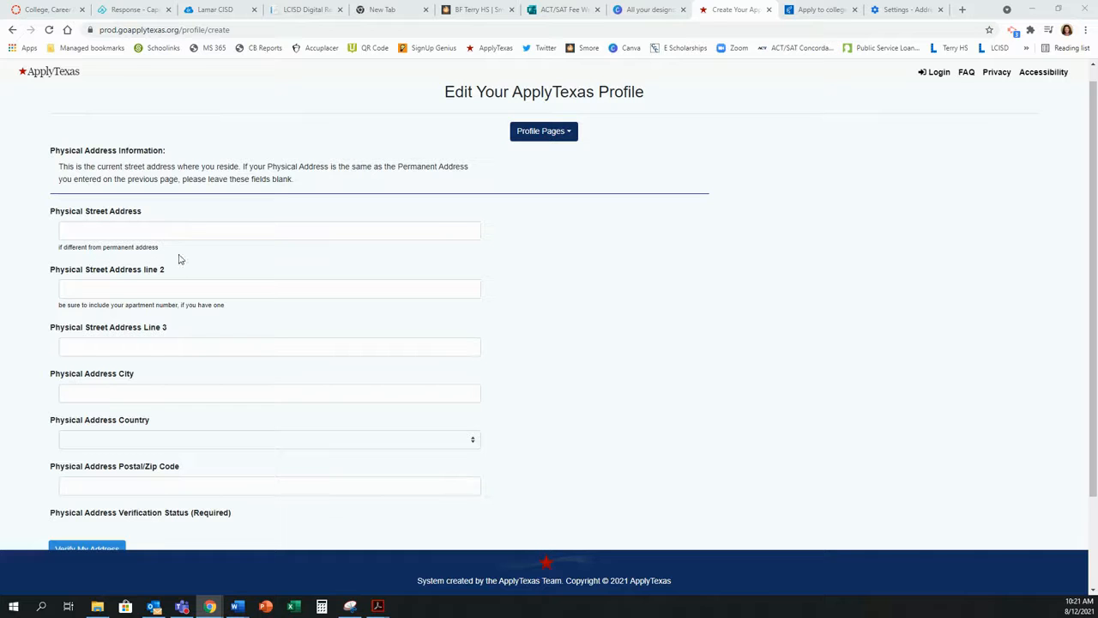
pyautogui.scroll(-1, 268, 261)
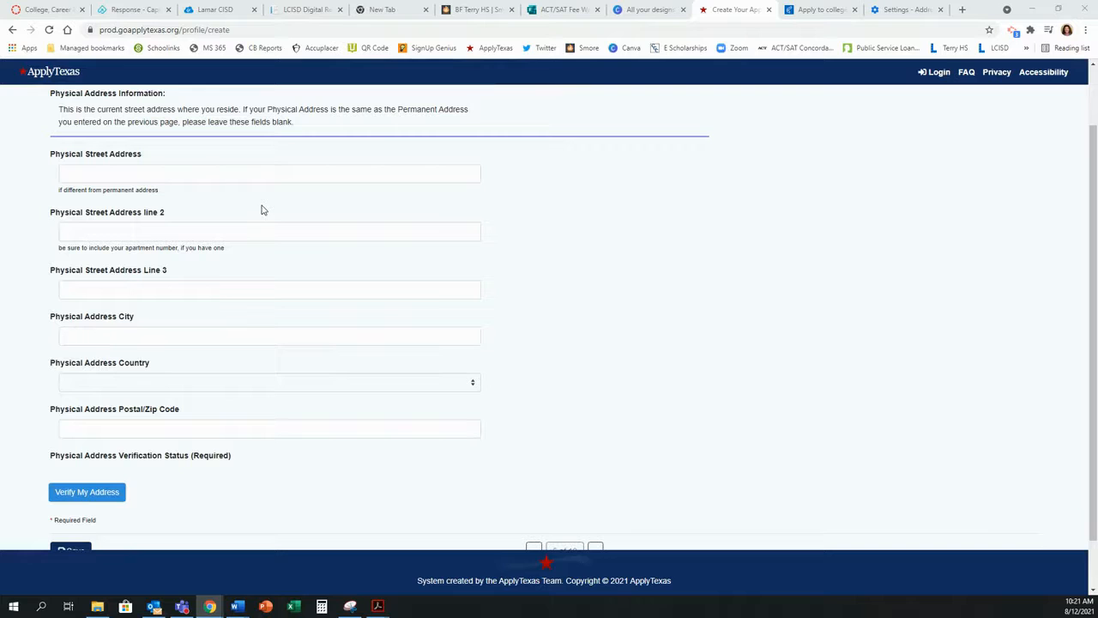
pyautogui.scroll(-1, 193, 280)
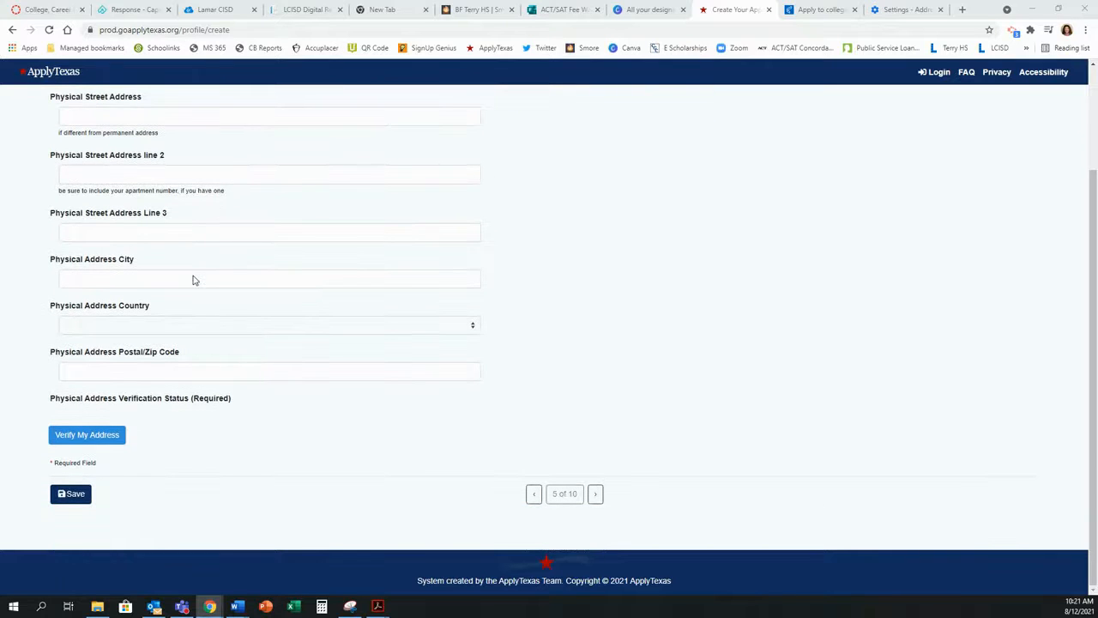
pyautogui.click(65, 493)
pyautogui.click(595, 493)
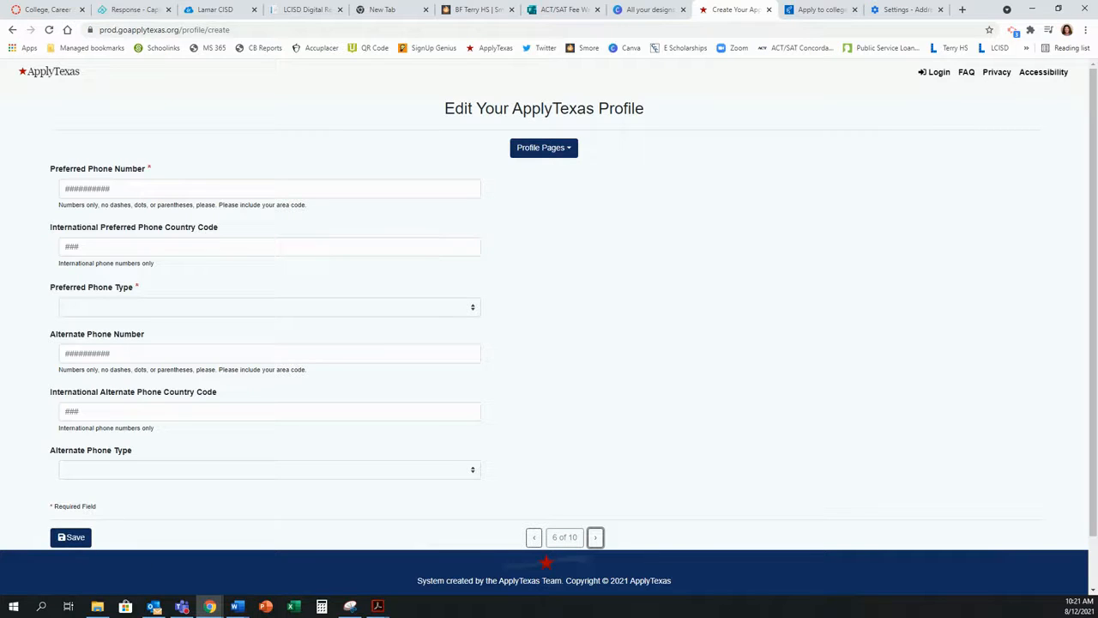
# Step: Save page 6 with the preferred cell and alternate home phone numbers
pyautogui.scroll(-1, 524, 367)
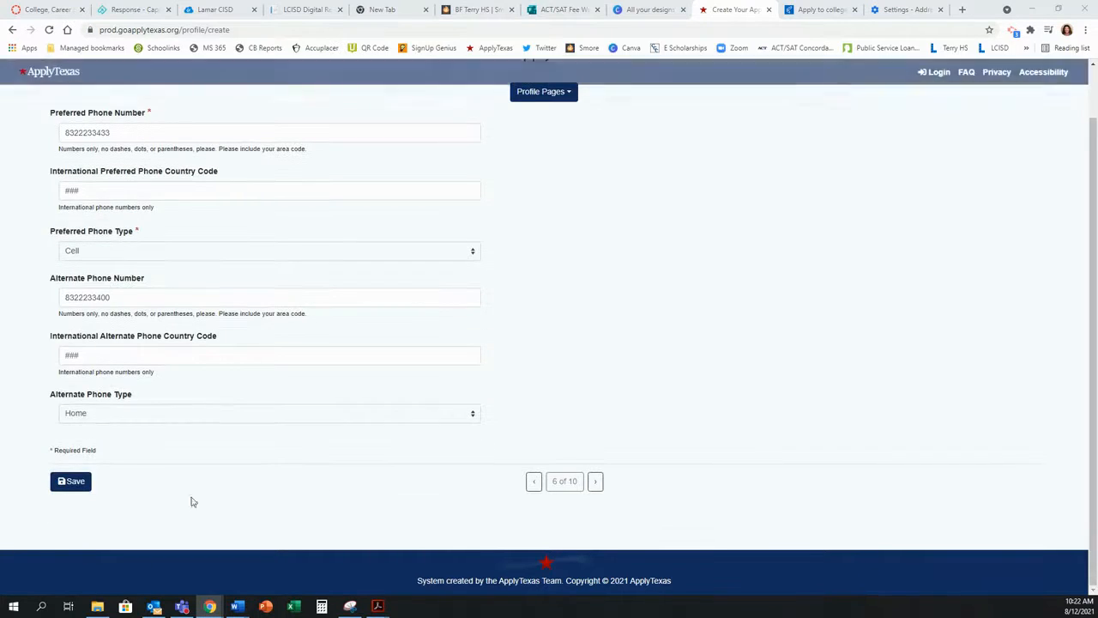
pyautogui.click(75, 480)
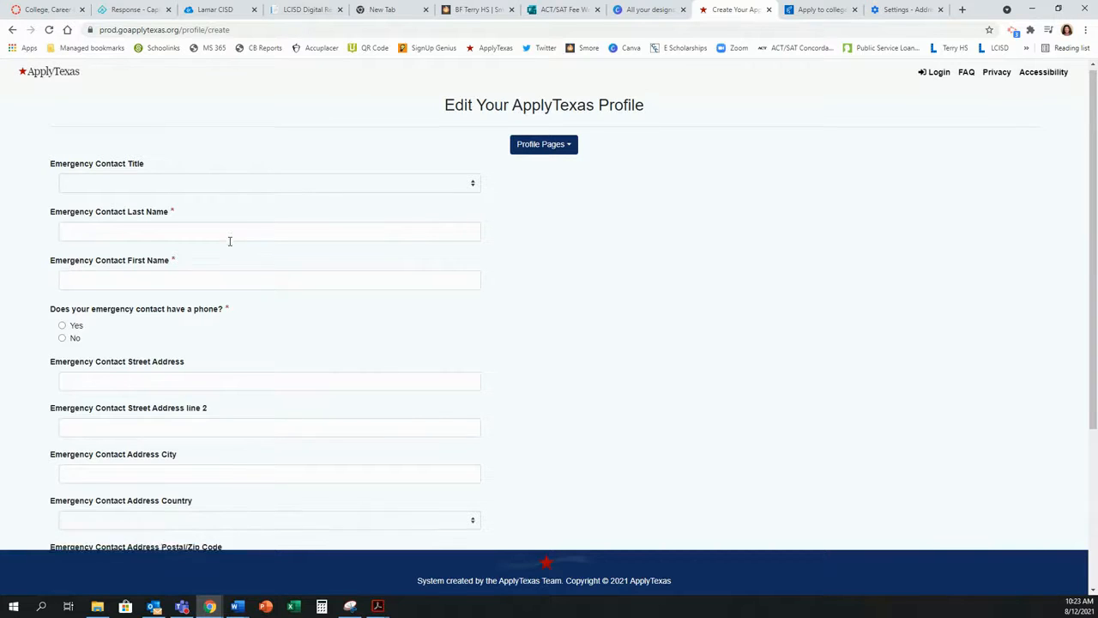
# Step: Save the emergency contact details on page 7 and advance to high school page 8
pyautogui.scroll(-1, 230, 240)
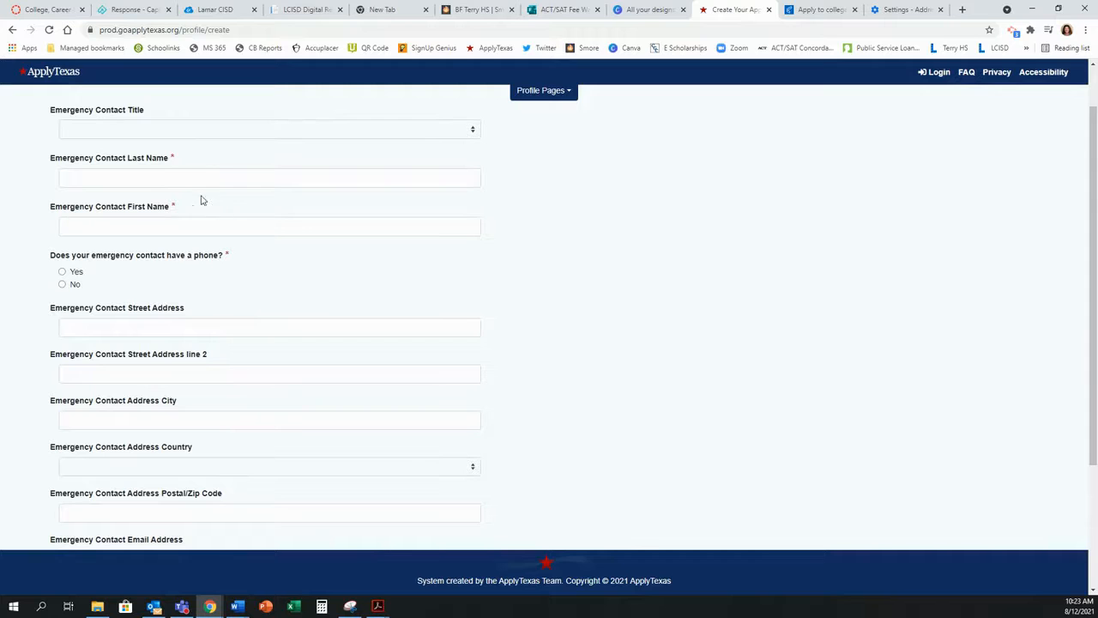
pyautogui.scroll(-4, 230, 352)
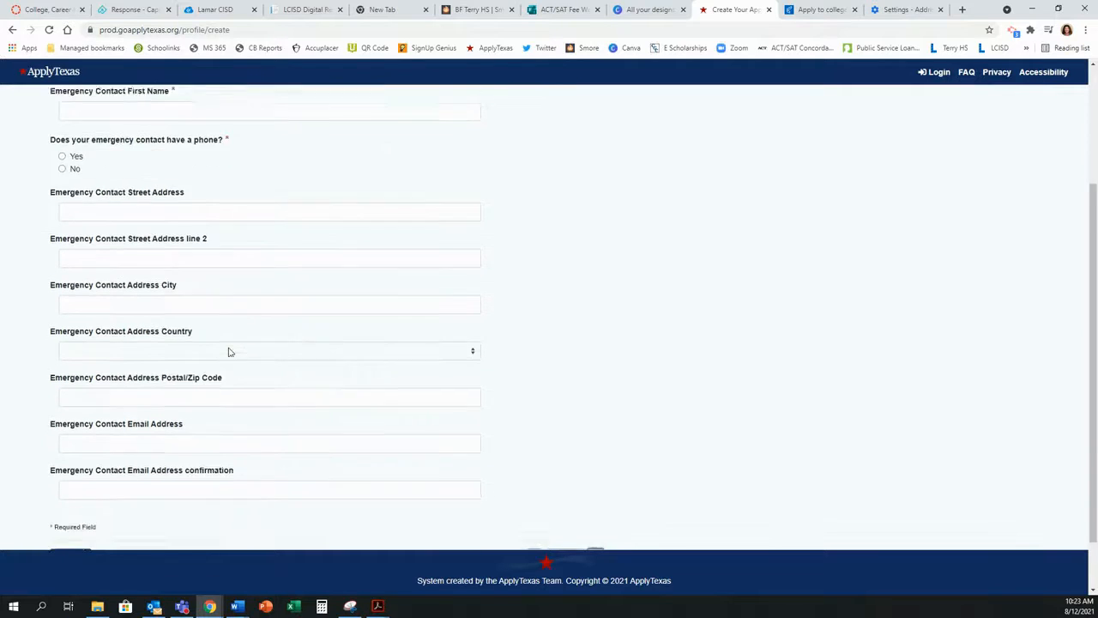
pyautogui.scroll(5, 309, 410)
pyautogui.scroll(-3, 306, 392)
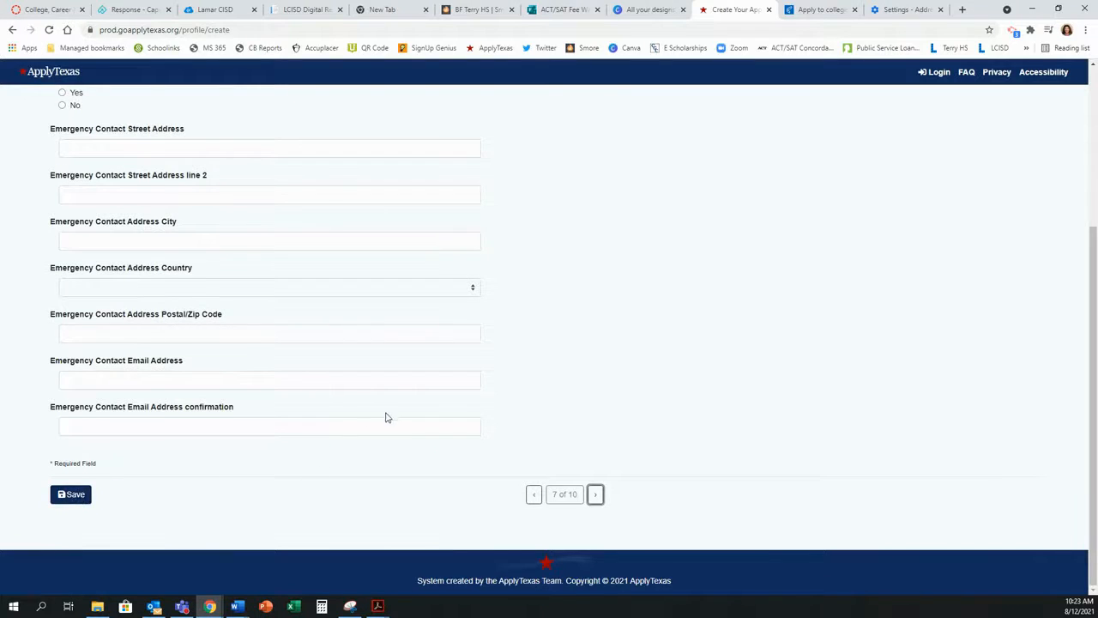
pyautogui.scroll(3, 385, 417)
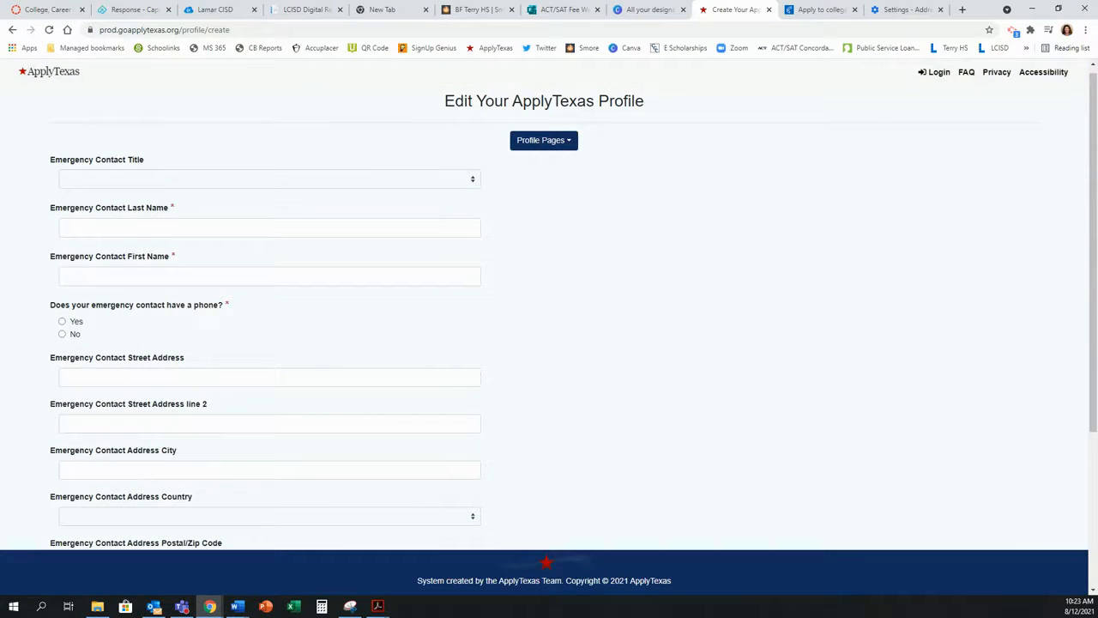
pyautogui.scroll(-5, 206, 502)
pyautogui.click(68, 495)
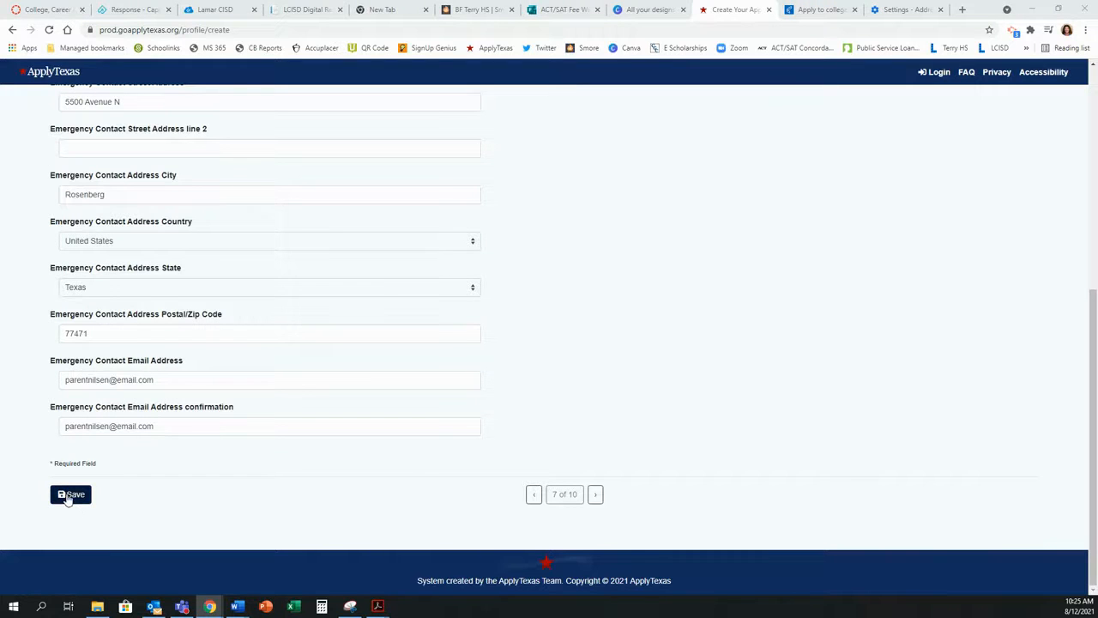
pyautogui.click(595, 495)
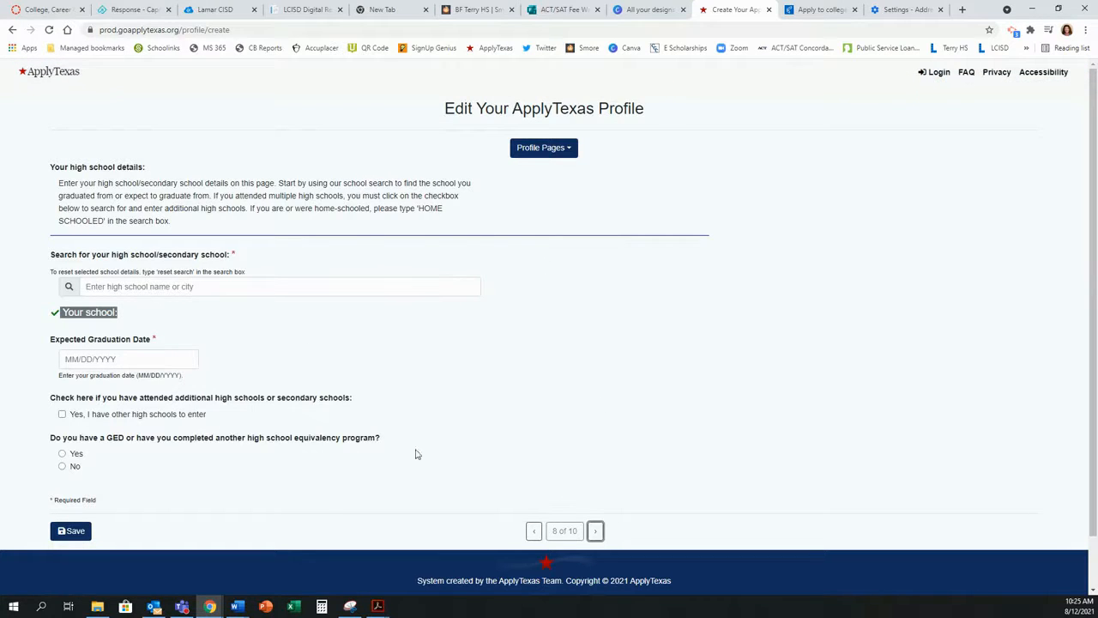
# Step: Search 'terry' and select B F TERRY HIGH SCHOOL as the high school
pyautogui.click(198, 287)
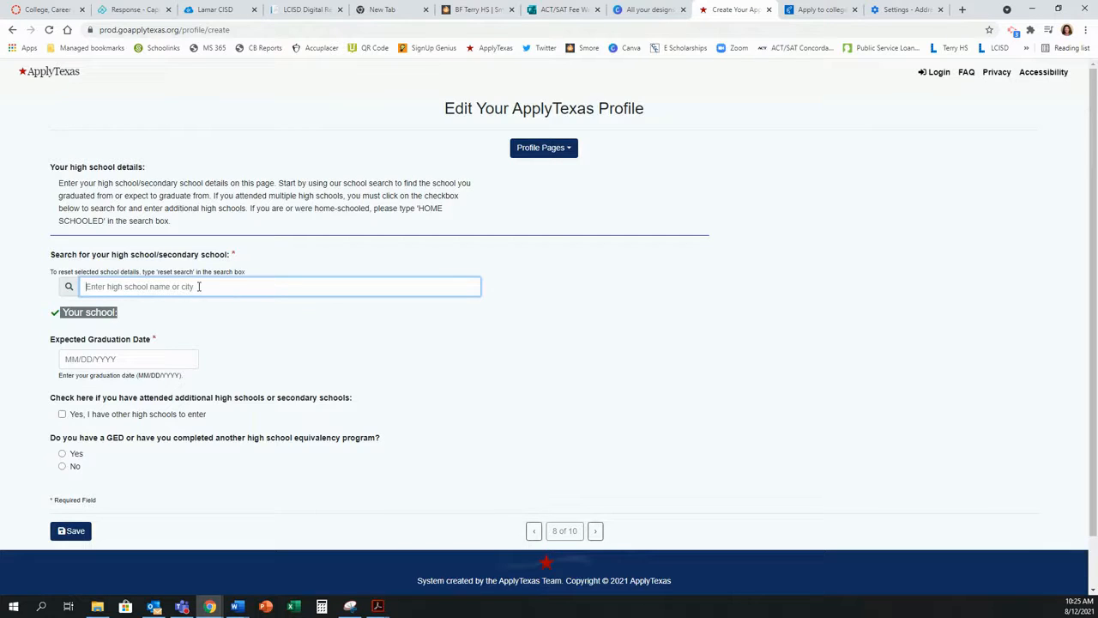
pyautogui.write('bf')
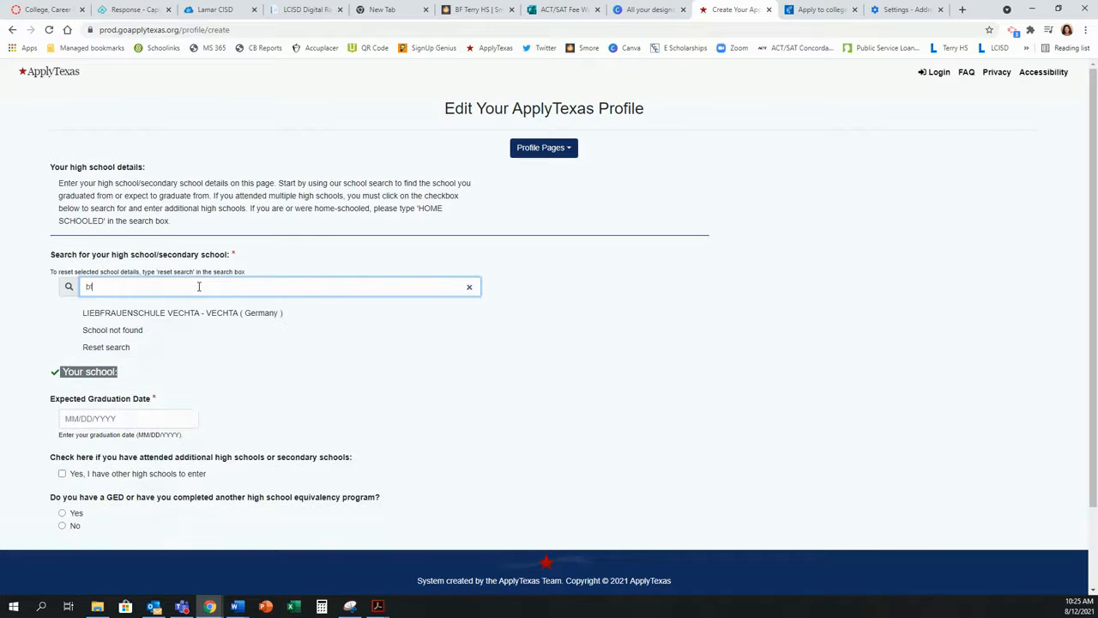
pyautogui.press('BackSpace')
pyautogui.press('BackSpace')
pyautogui.write('terry')
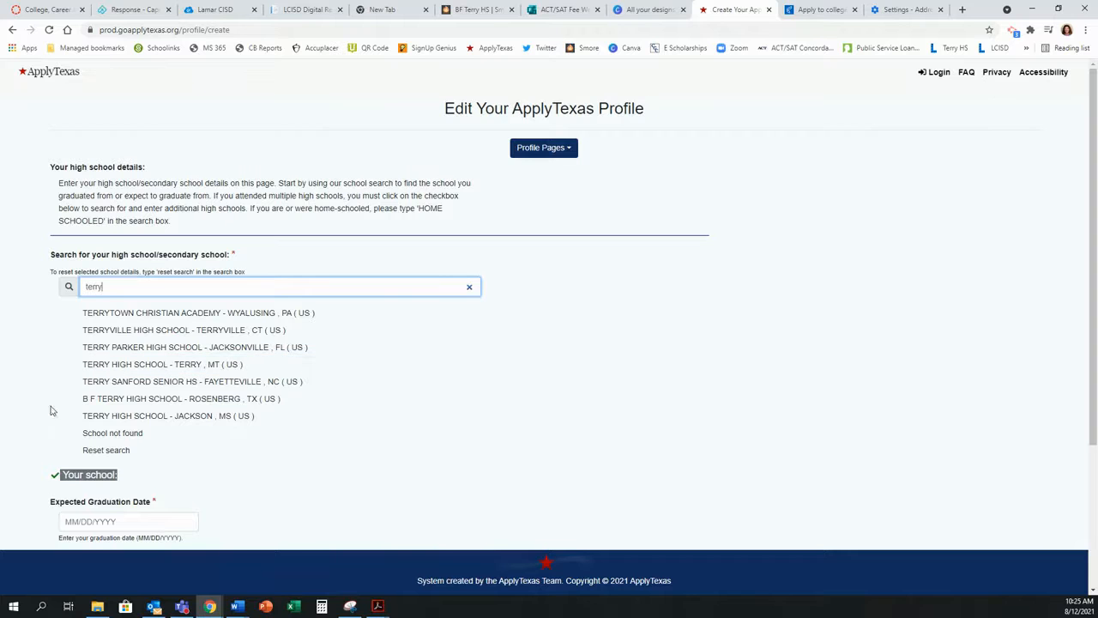
pyautogui.click(103, 400)
# Step: Enter expected graduation date 05/27/2022 and indicate other high schools were attended
pyautogui.click(114, 361)
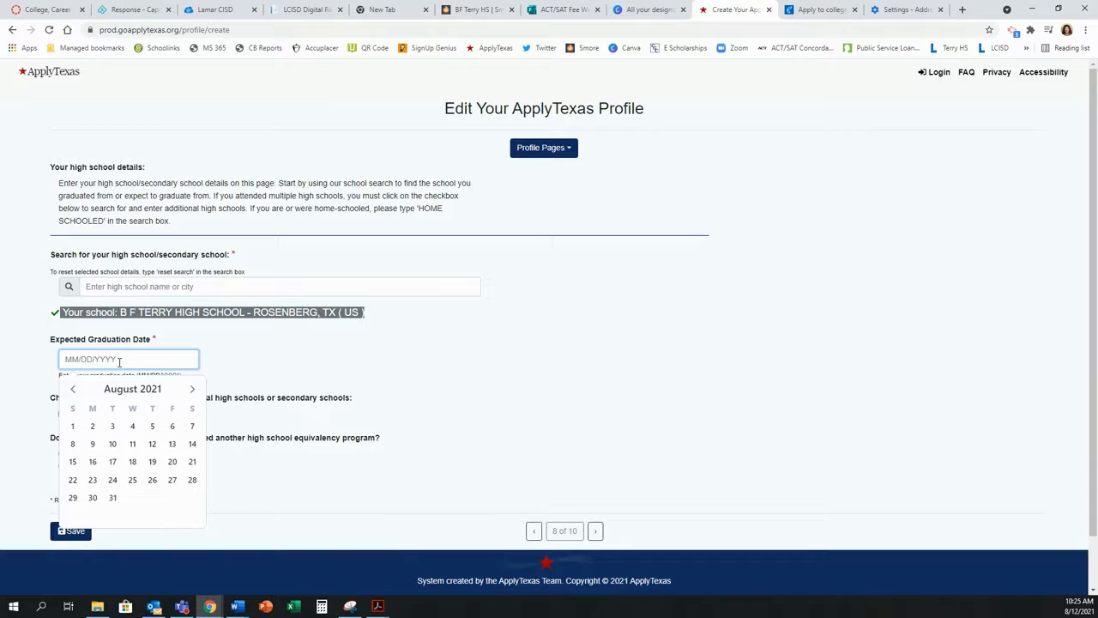
pyautogui.write('0')
pyautogui.click(484, 400)
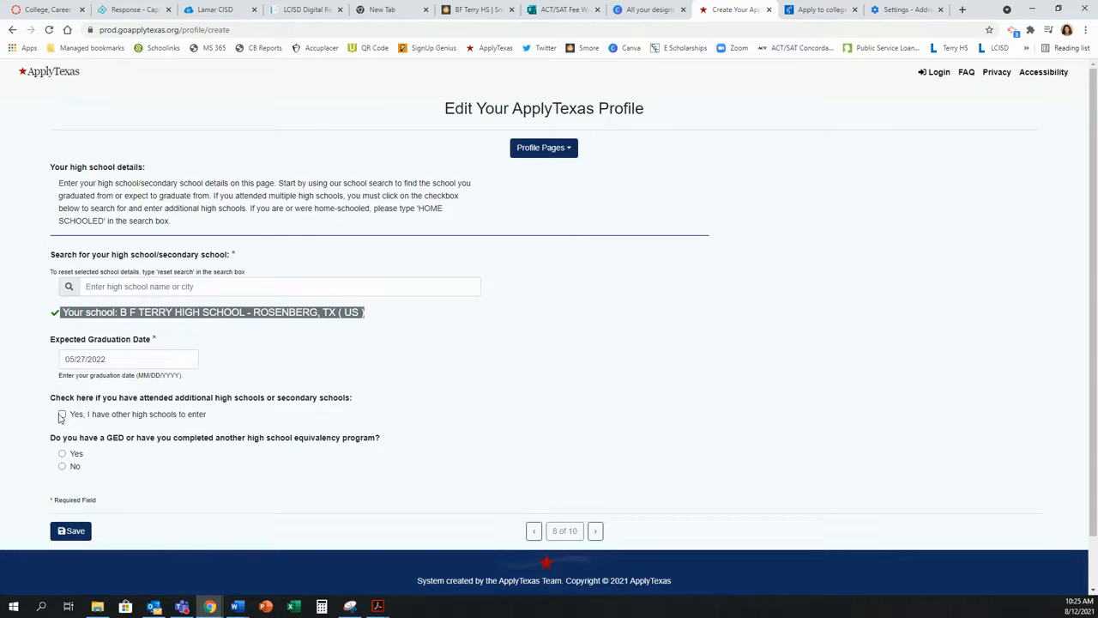
pyautogui.click(61, 414)
# Step: Choose I H Kempner High School as the previous high school
pyautogui.click(166, 477)
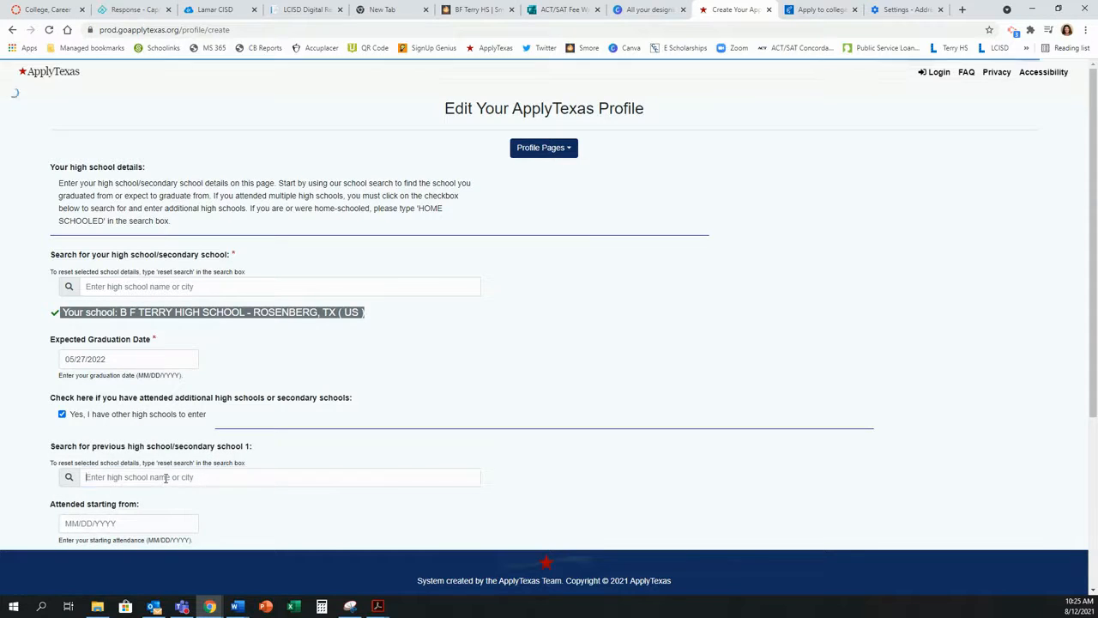
pyautogui.write('kempne')
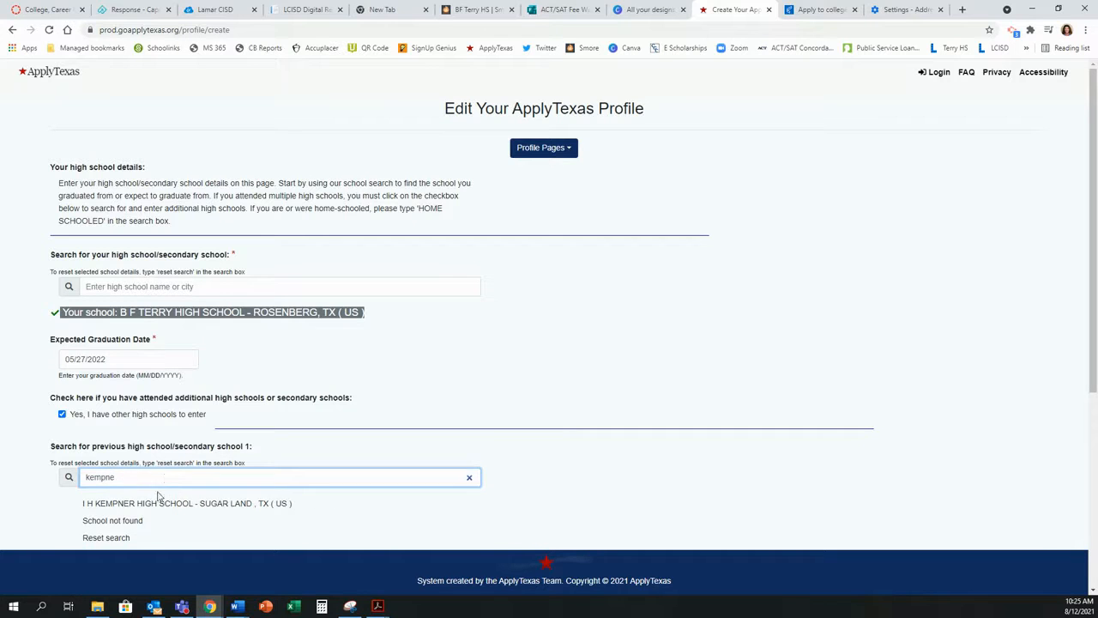
pyautogui.click(160, 503)
pyautogui.scroll(-2, 424, 464)
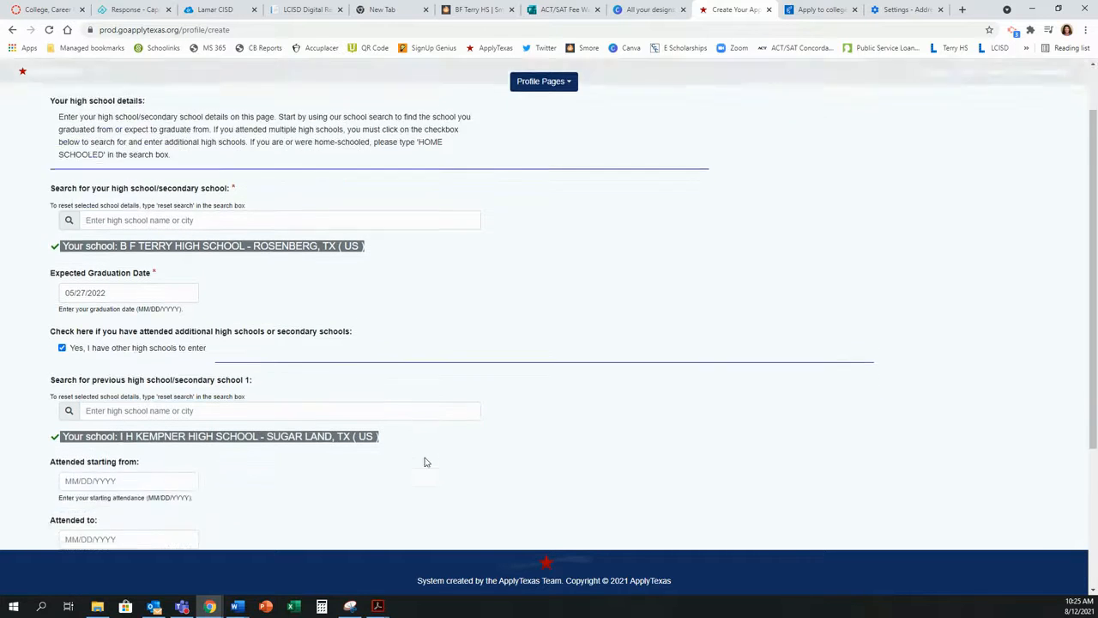
# Step: Fill in the attended-from and attended-to dates for I H Kempner High School
pyautogui.click(147, 432)
pyautogui.click(157, 449)
pyautogui.click(129, 432)
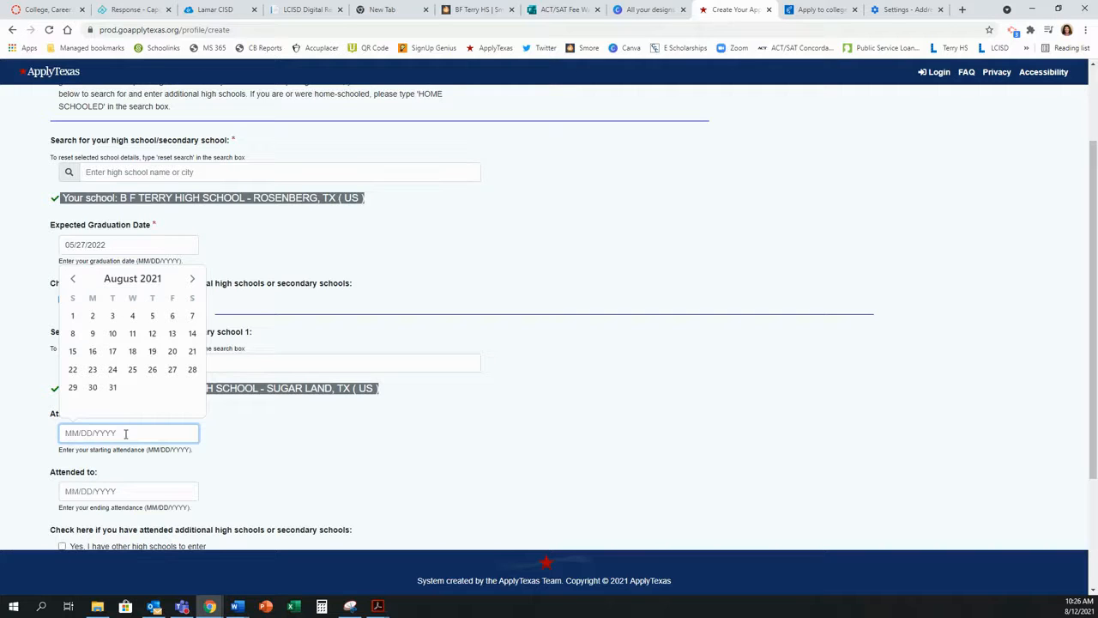
pyautogui.write('01/01/2')
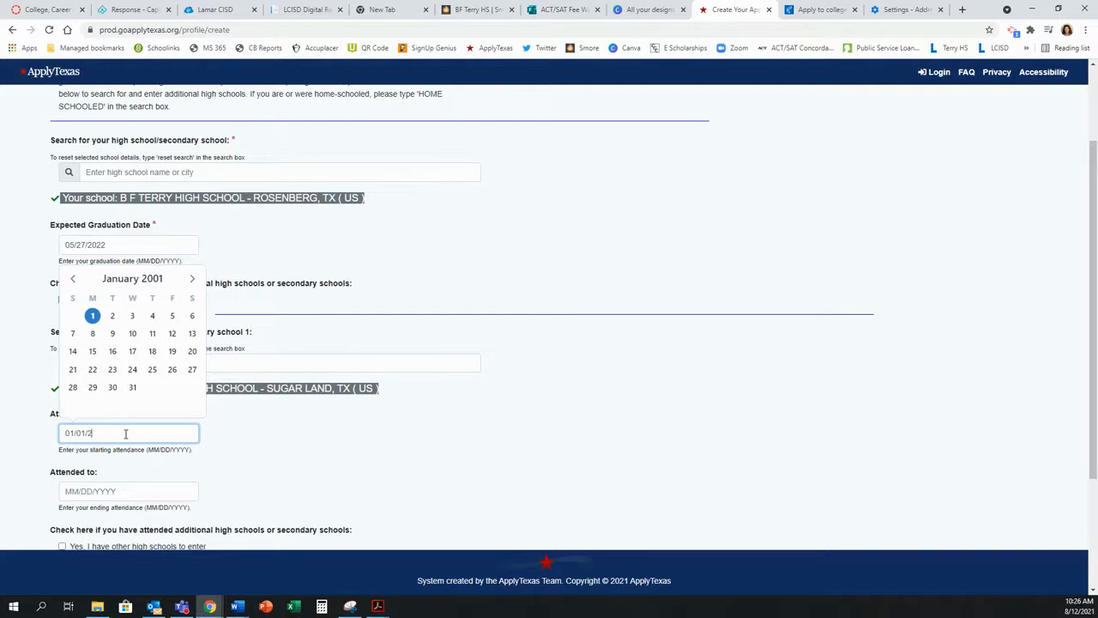
pyautogui.press('BackSpace')
pyautogui.press('BackSpace')
pyautogui.press('BackSpace')
pyautogui.write('08')
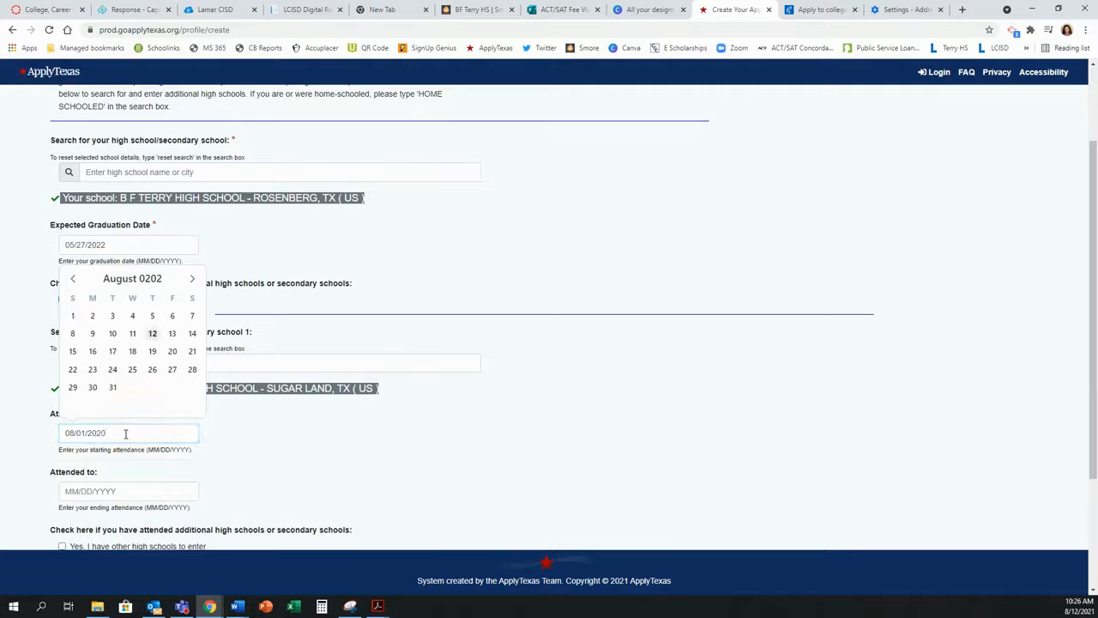
pyautogui.click(108, 493)
pyautogui.write('01/01/2020')
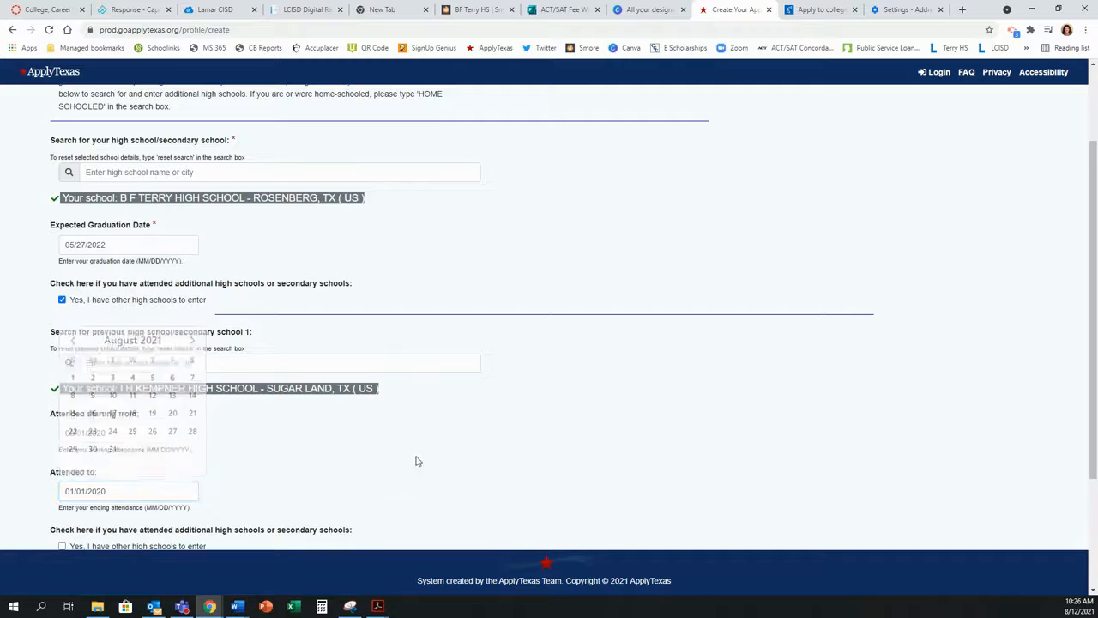
pyautogui.scroll(-2, 416, 460)
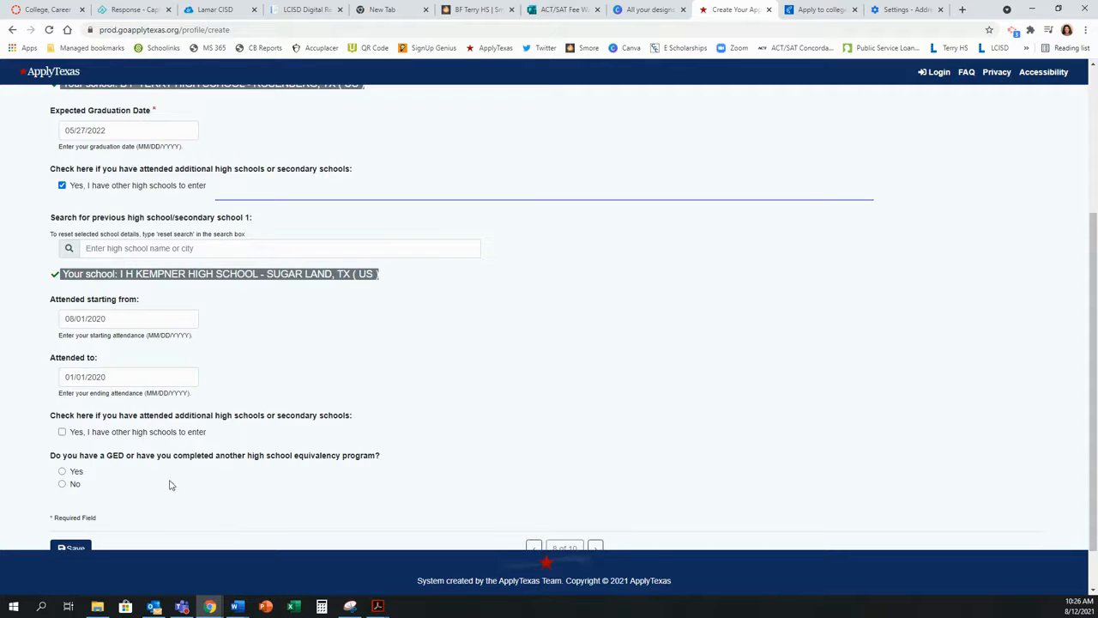
# Step: Answer No to the GED question and save the high school details
pyautogui.click(62, 484)
pyautogui.scroll(-1, 179, 500)
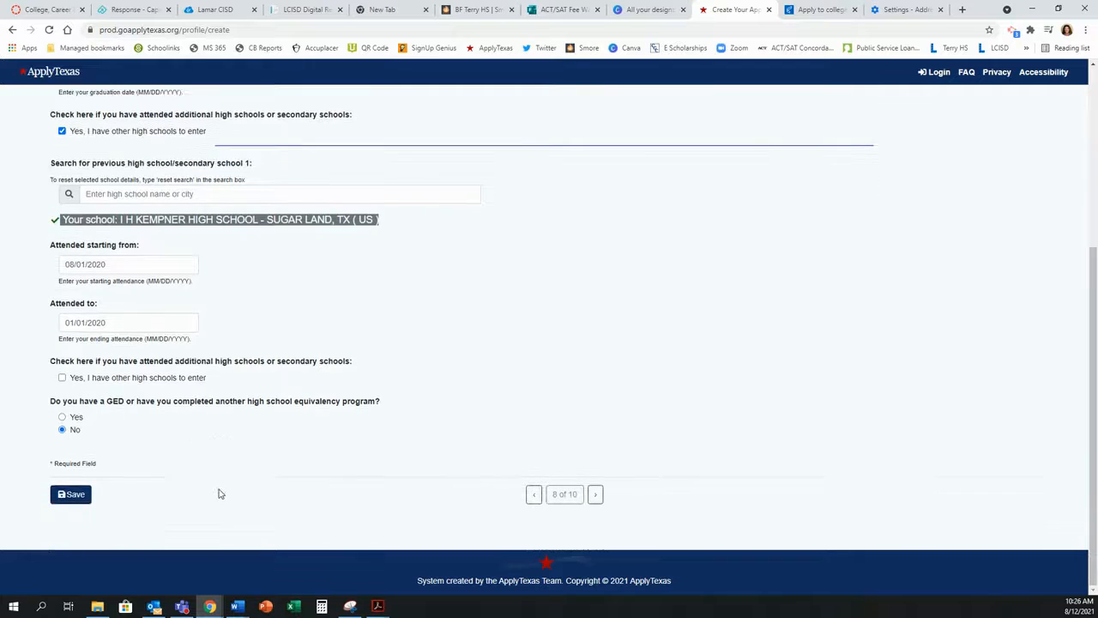
pyautogui.click(73, 495)
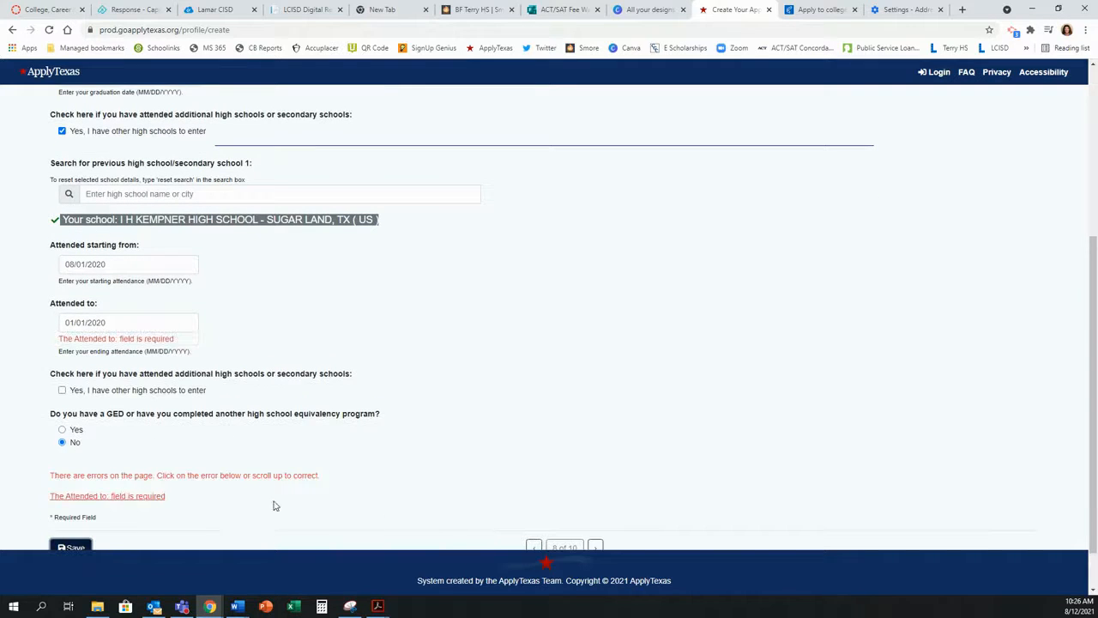
pyautogui.scroll(-1, 421, 439)
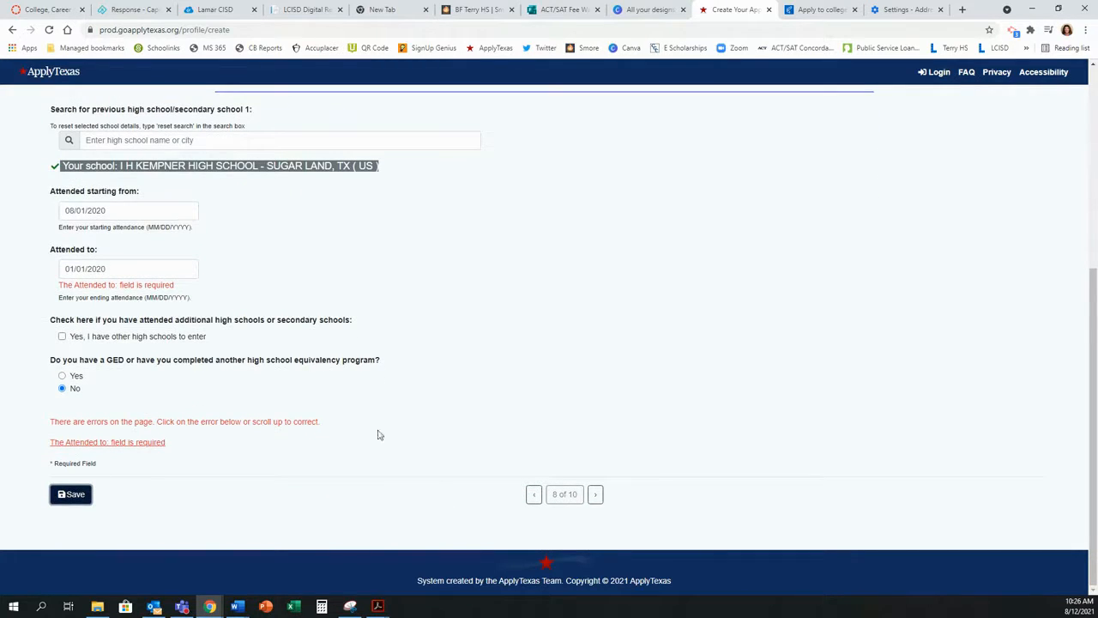
# Step: Correct the attended-to date to 01/01/2021, save, and continue to profile page 9
pyautogui.click(160, 266)
pyautogui.click(255, 314)
pyautogui.click(166, 269)
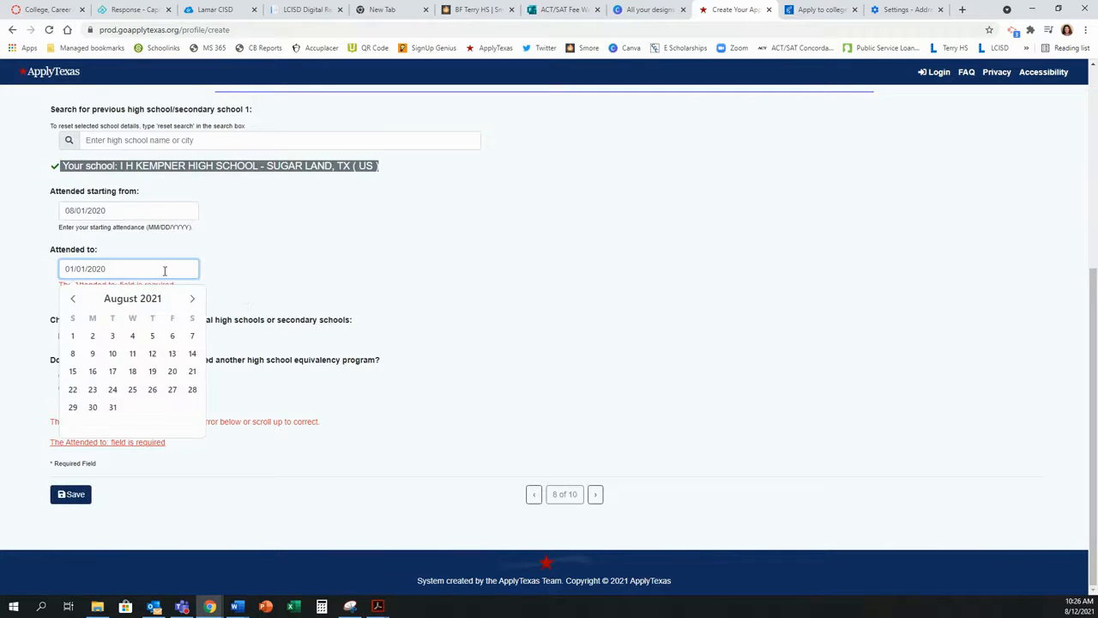
pyautogui.click(324, 256)
pyautogui.click(75, 496)
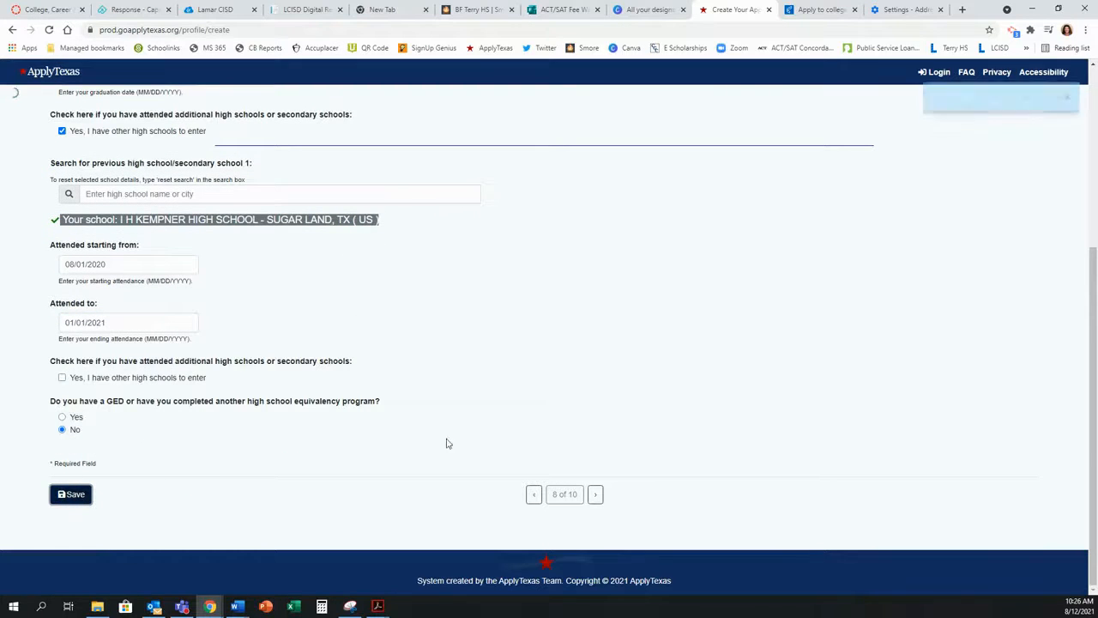
pyautogui.click(595, 496)
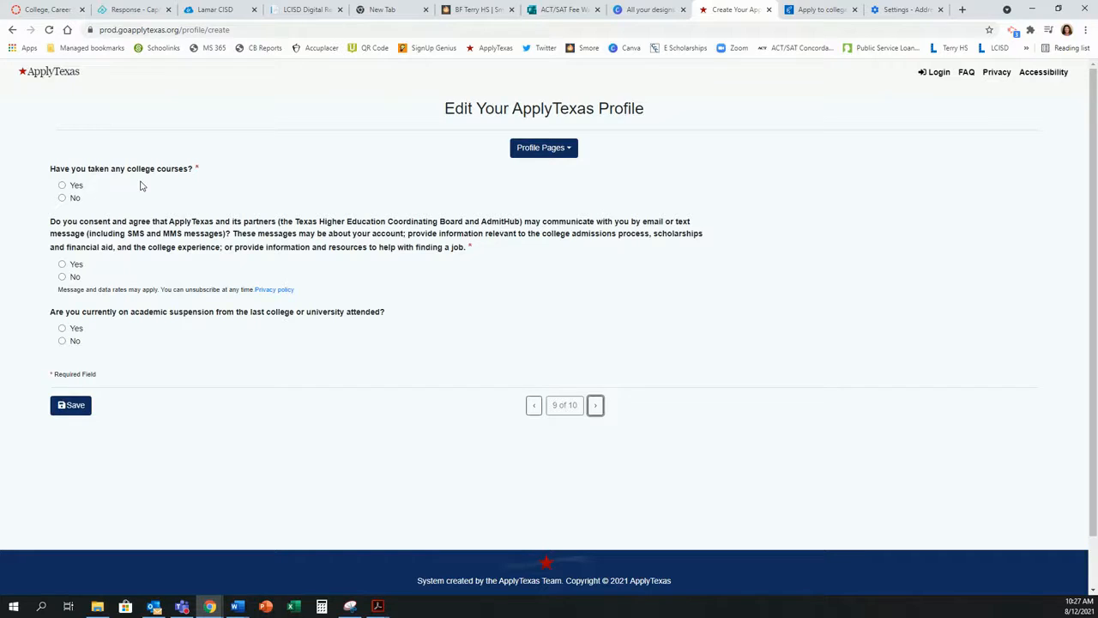
# Step: Answer Yes to having taken college courses
pyautogui.click(62, 185)
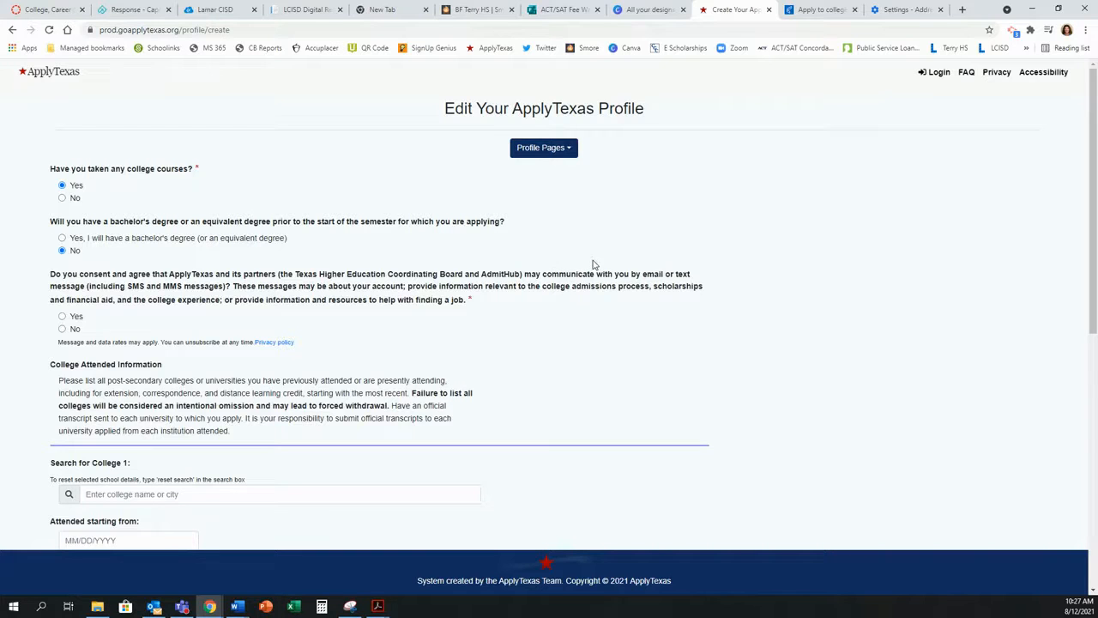
pyautogui.scroll(-1, 595, 264)
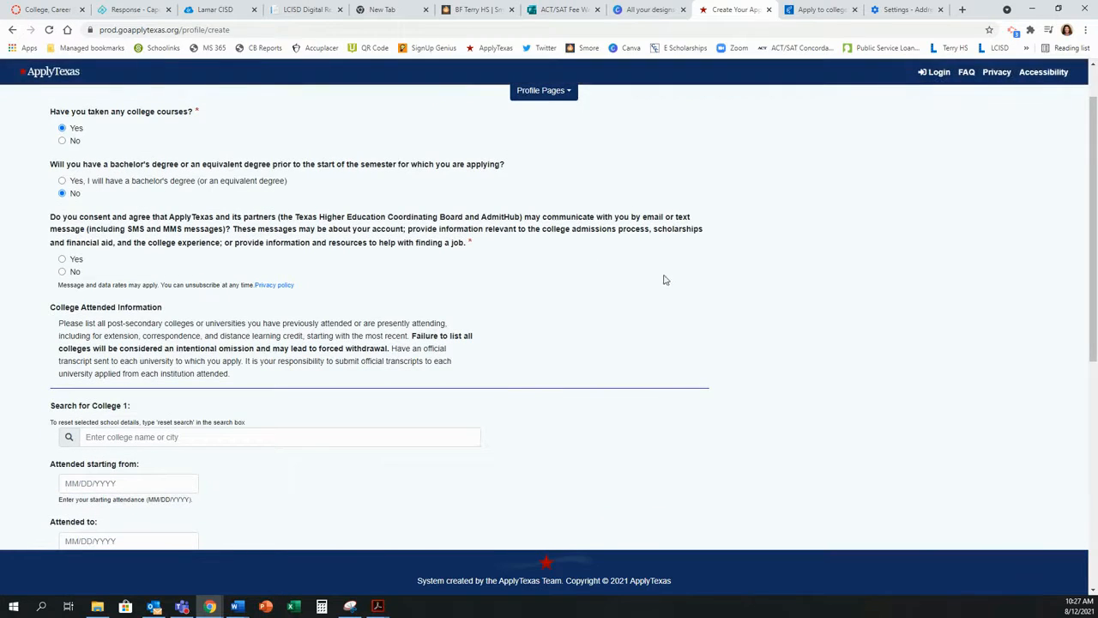
pyautogui.scroll(1, 660, 306)
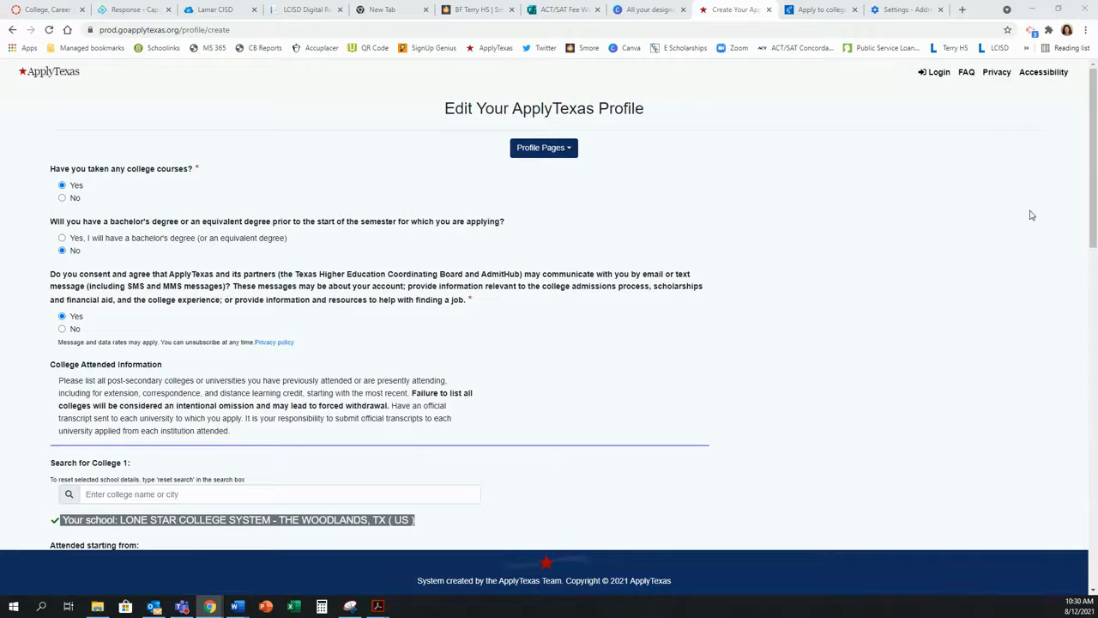
# Step: Change College 1's attended-to date to 05/27/2022
pyautogui.scroll(-3, 805, 242)
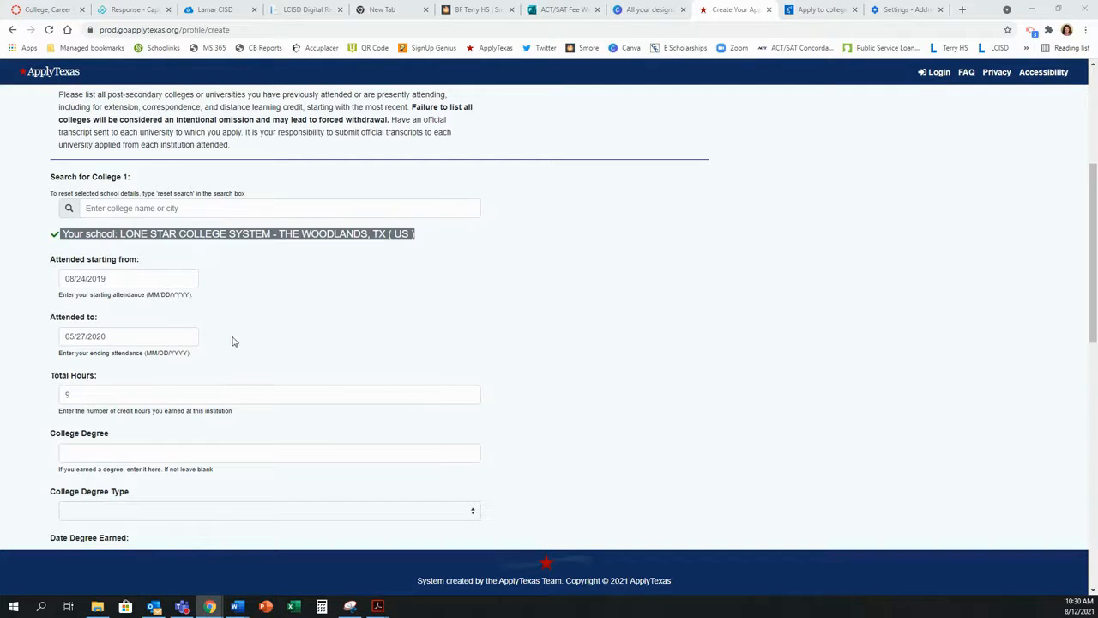
pyautogui.click(161, 336)
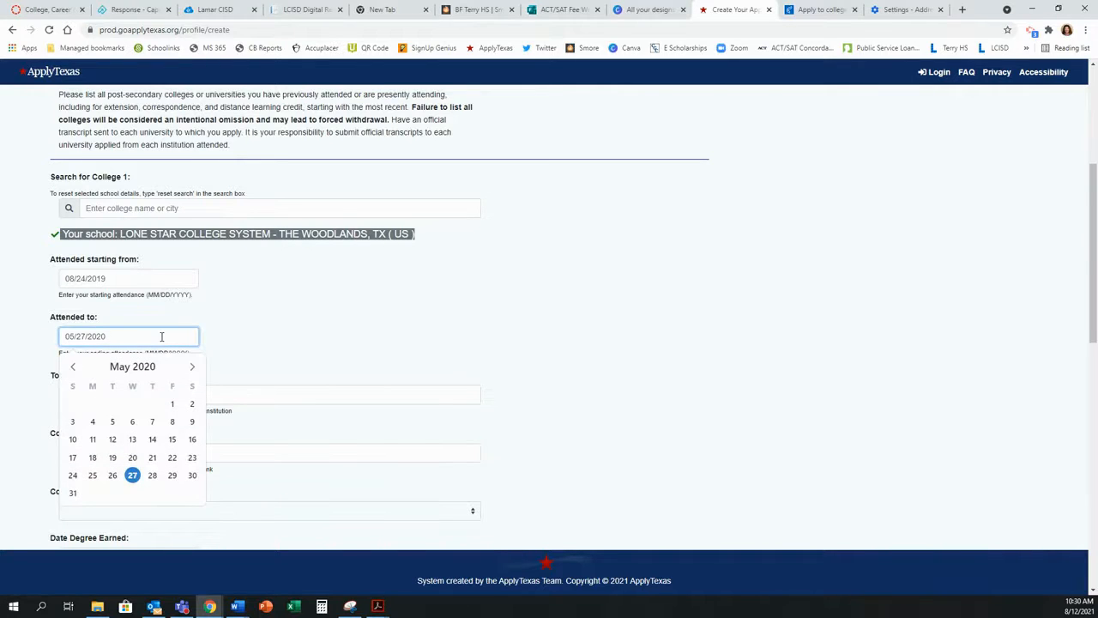
pyautogui.click(372, 321)
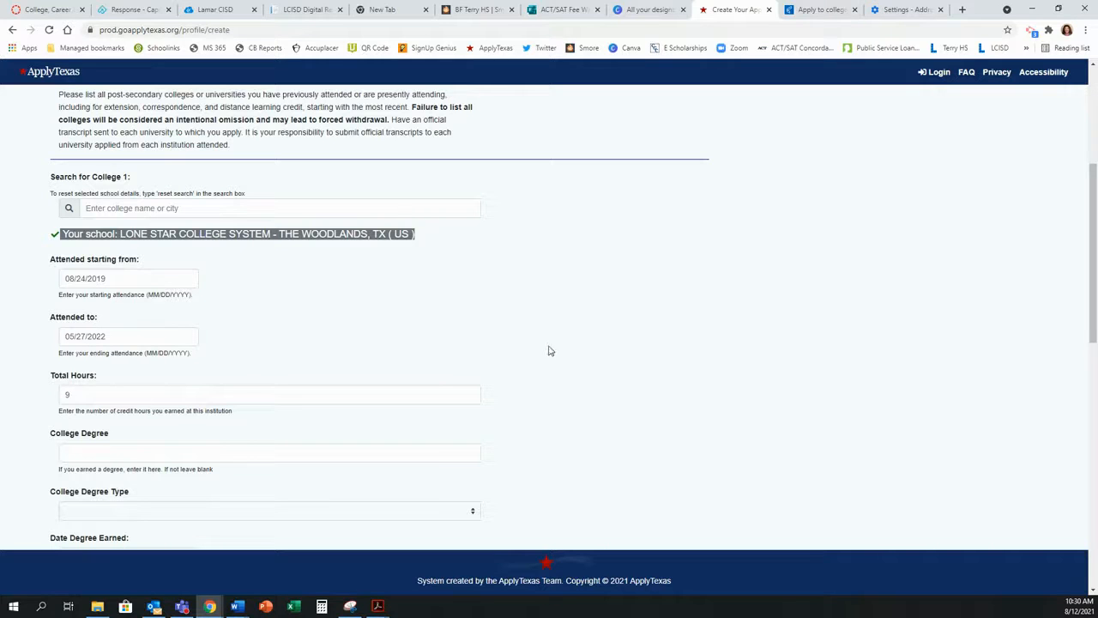
pyautogui.scroll(-1, 554, 351)
pyautogui.scroll(-5, 553, 351)
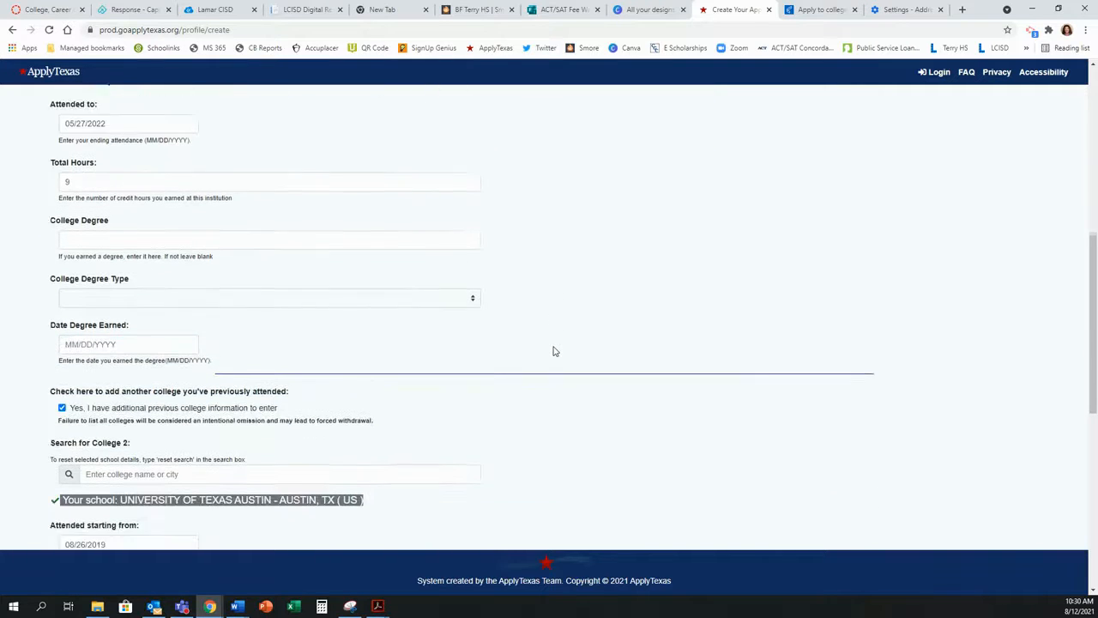
pyautogui.scroll(-1, 553, 351)
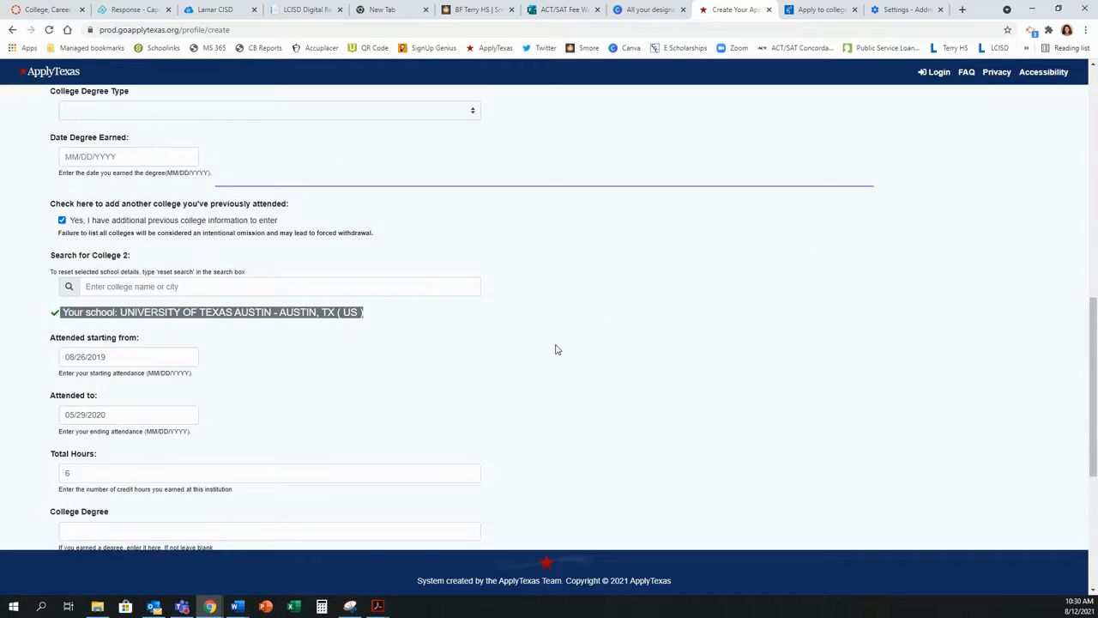
pyautogui.scroll(-1, 555, 349)
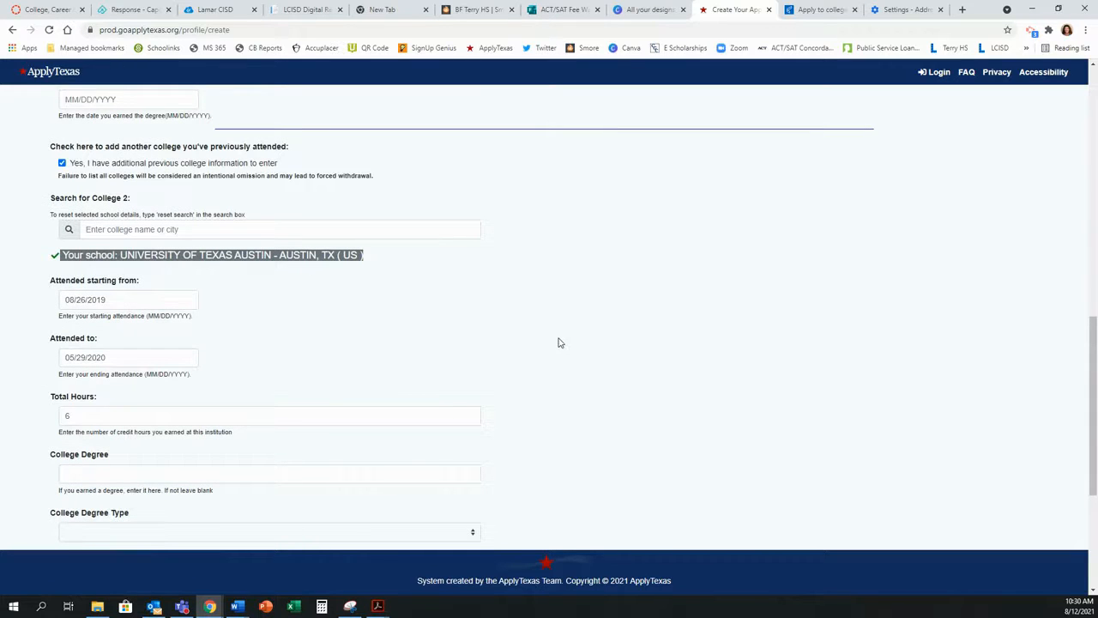
# Step: Review College 2's start date, save the college history, and advance to page 10
pyautogui.click(172, 304)
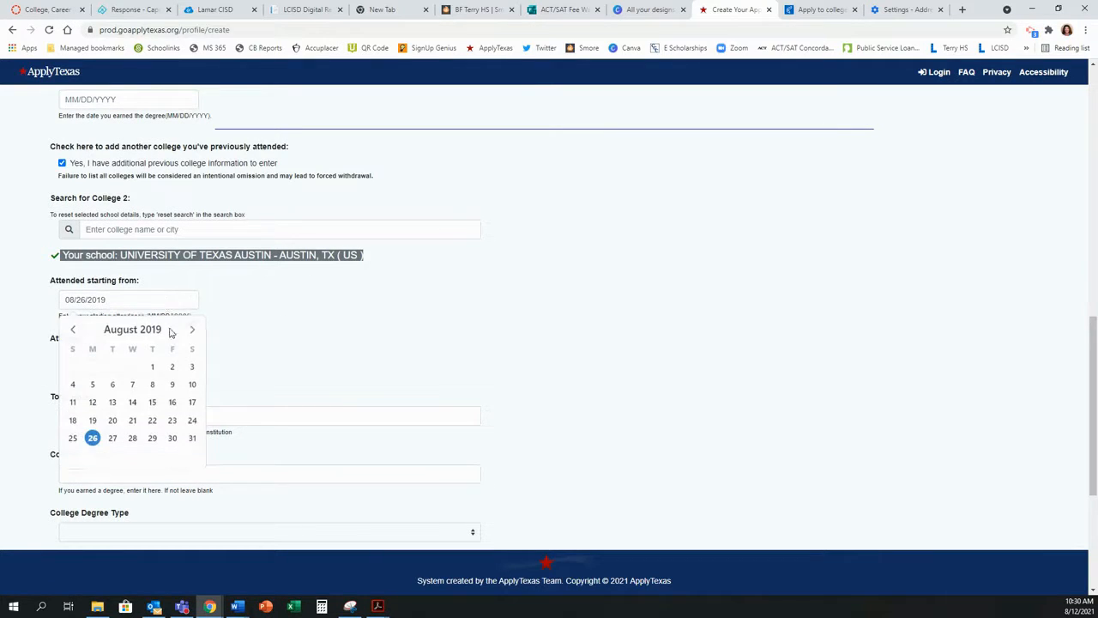
pyautogui.scroll(-1, 594, 378)
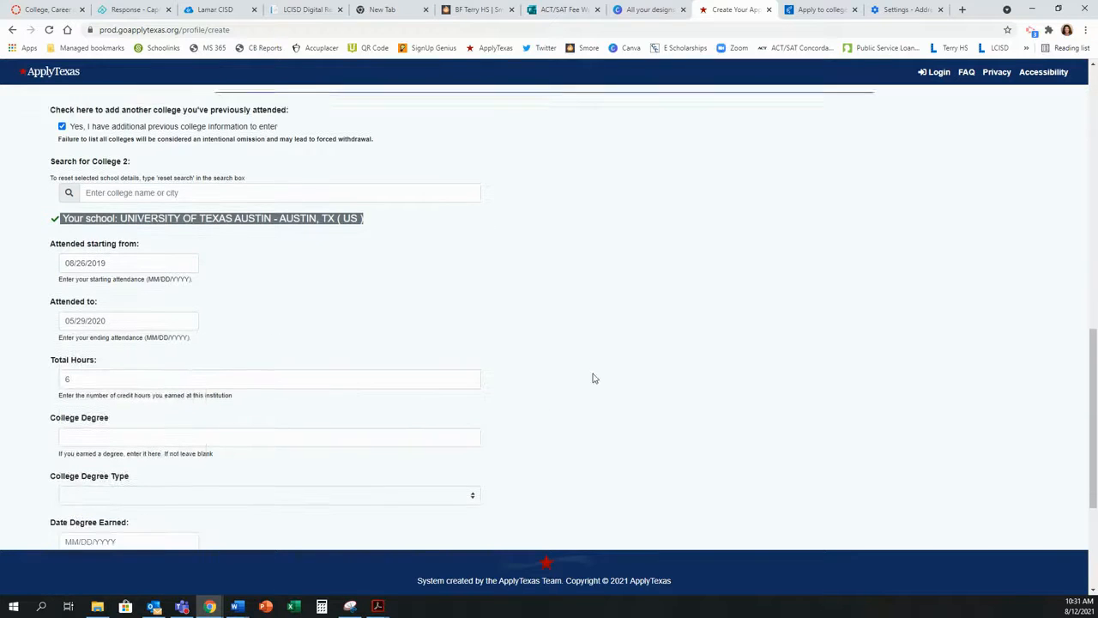
pyautogui.scroll(-1, 592, 378)
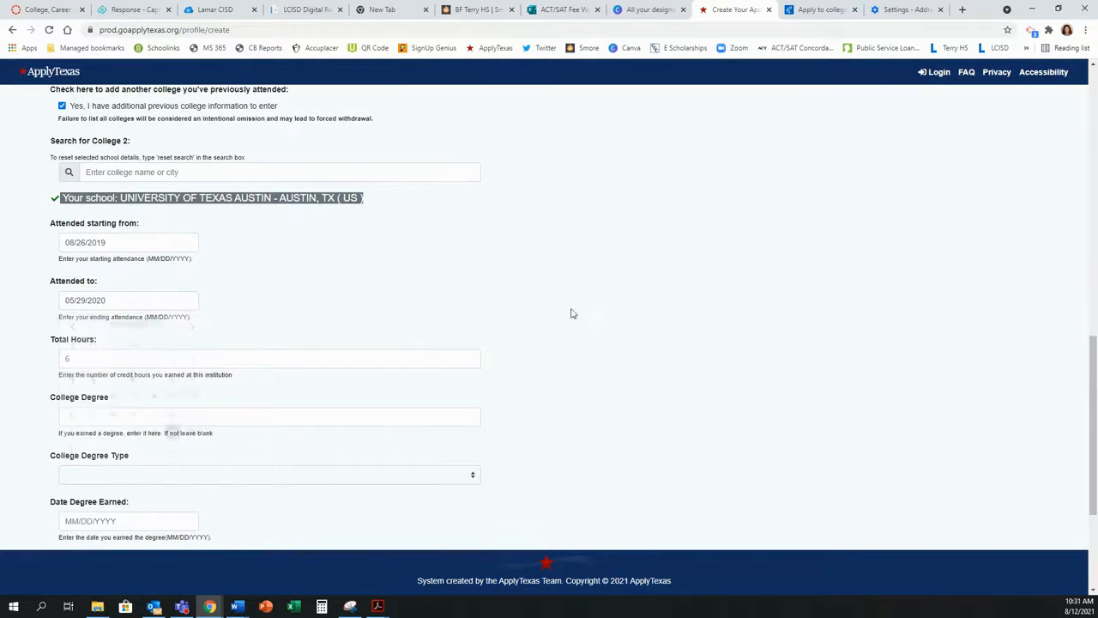
pyautogui.scroll(-1, 412, 309)
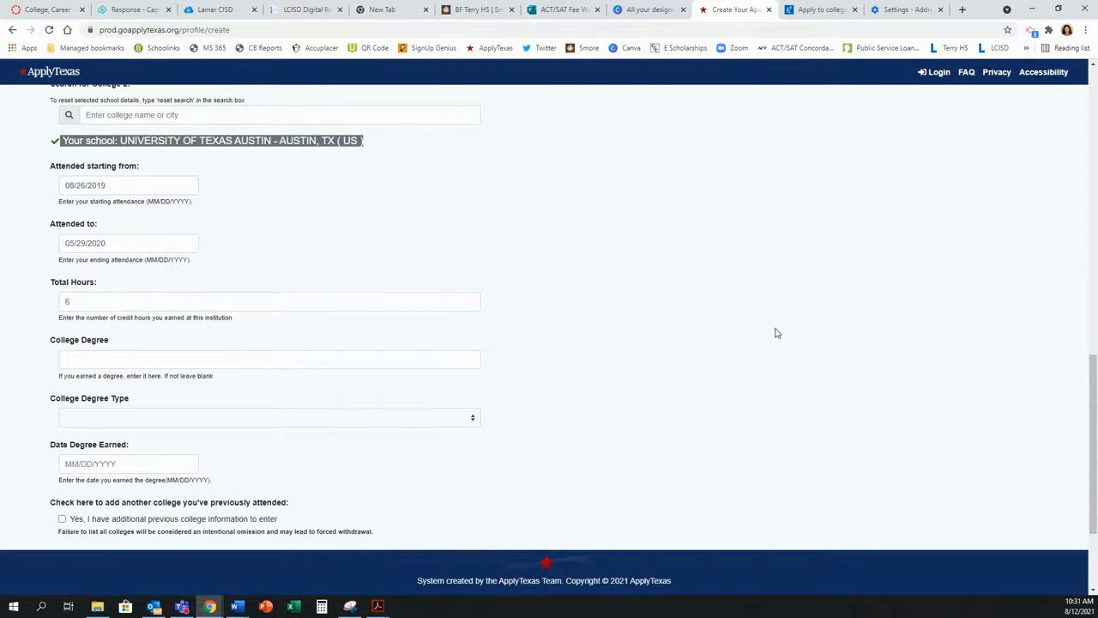
pyautogui.scroll(-2, 776, 333)
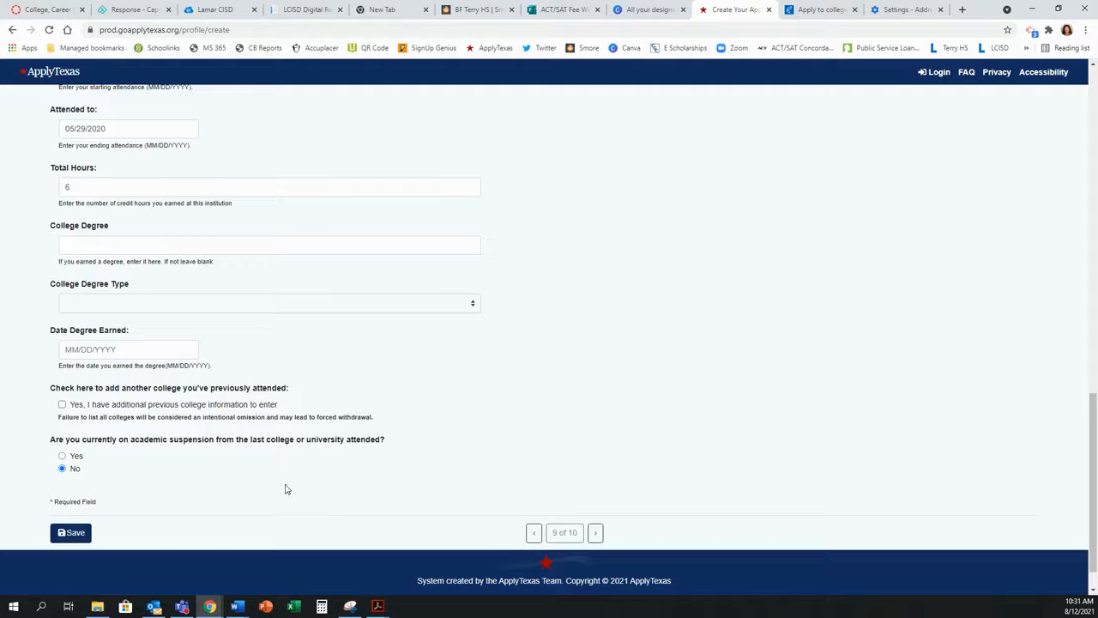
pyautogui.click(81, 536)
pyautogui.click(595, 534)
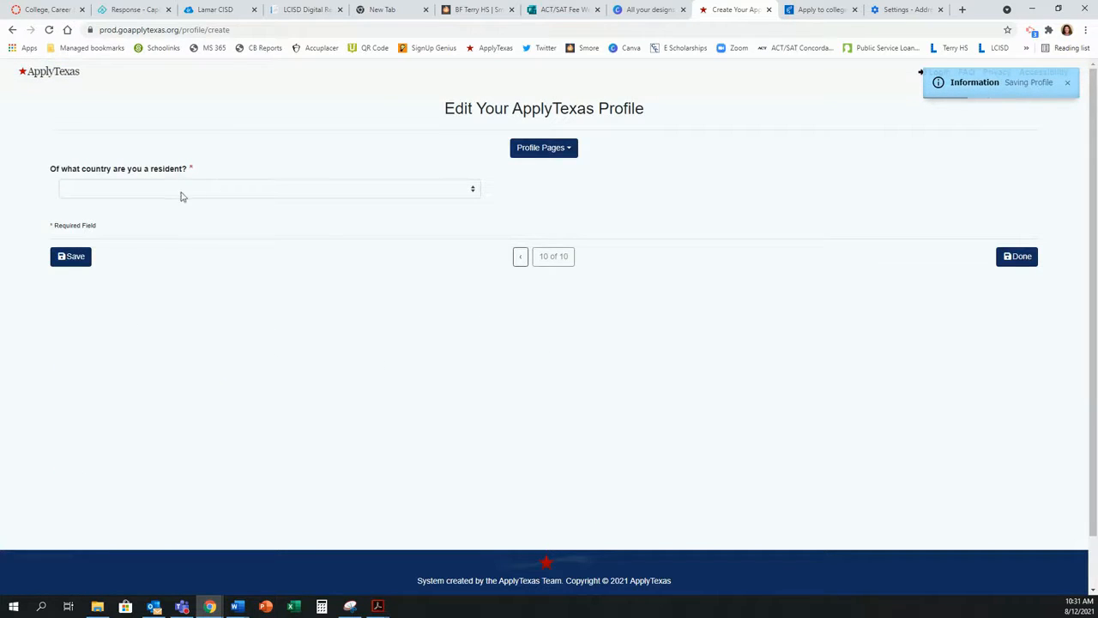
# Step: Set the residence to United States, state of Texas
pyautogui.click(83, 193)
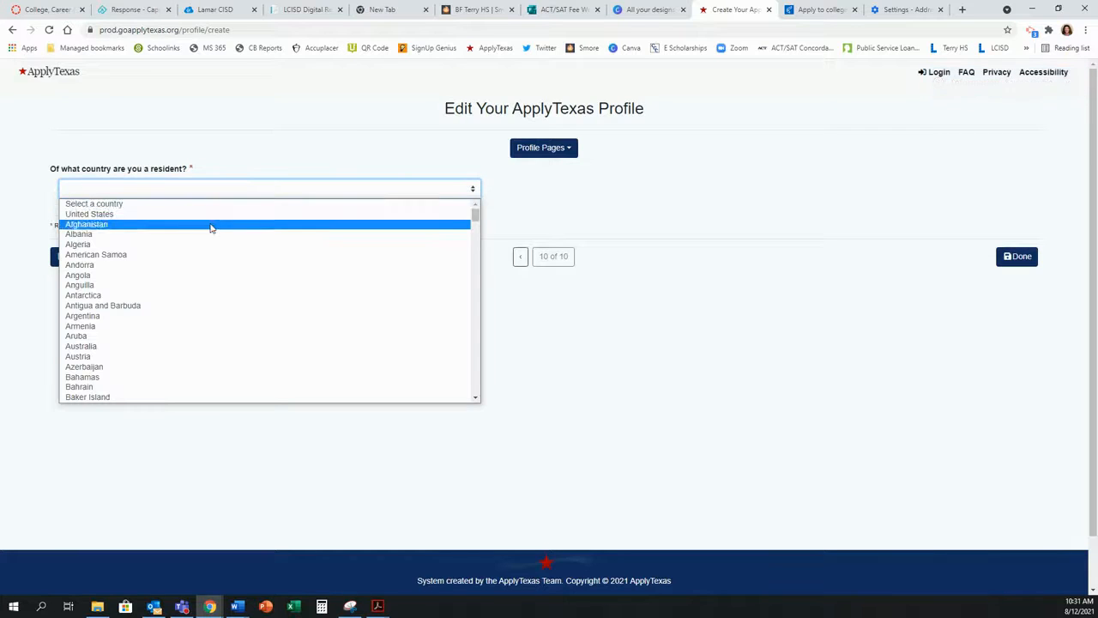
pyautogui.click(131, 215)
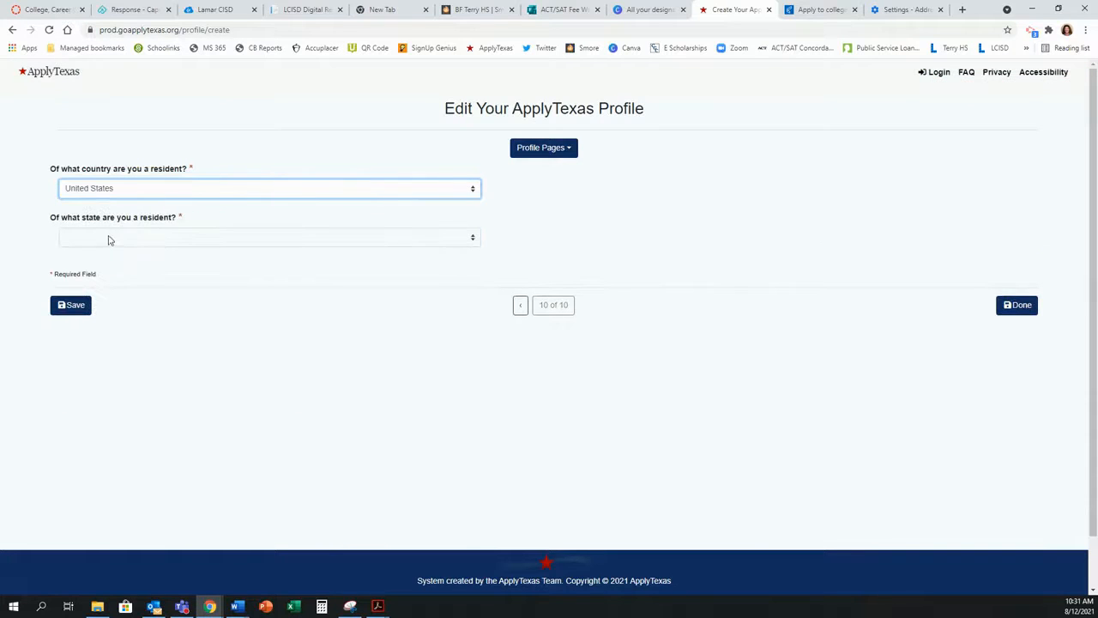
pyautogui.click(96, 242)
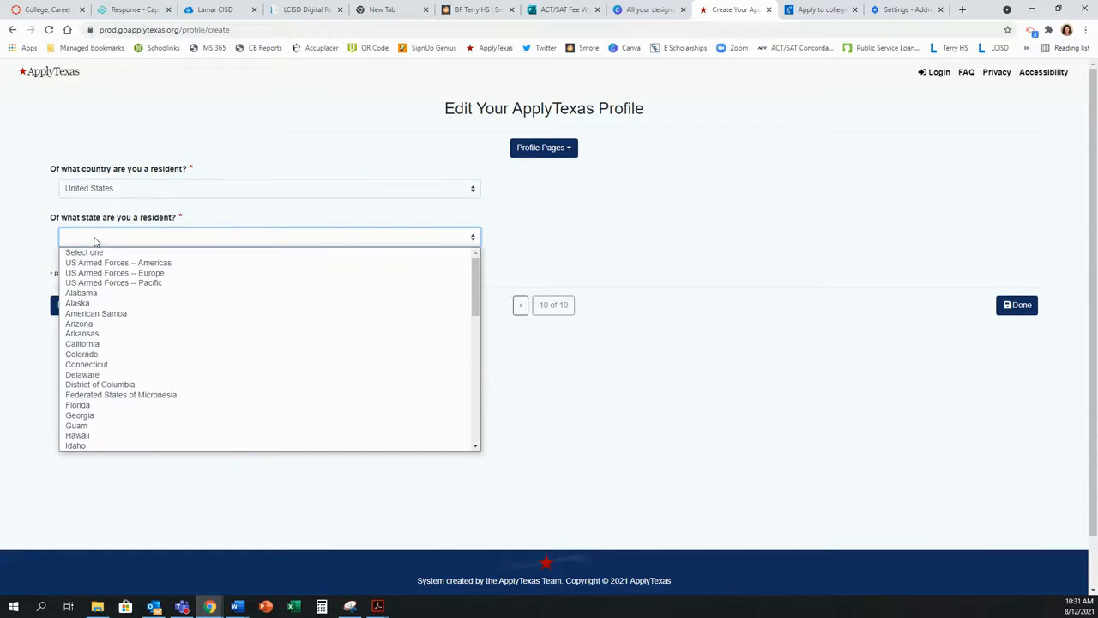
pyautogui.write('tex')
pyautogui.press('Return')
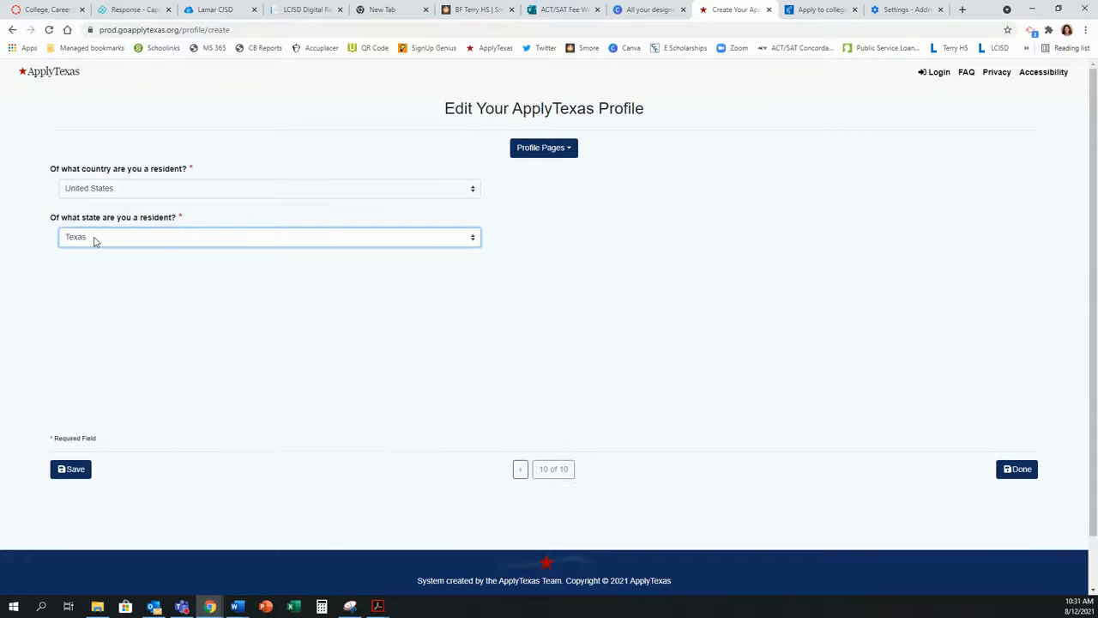
# Step: Answer Yes to the 36-month, 12-month and Texas public college residency questions
pyautogui.click(62, 283)
pyautogui.click(62, 338)
pyautogui.click(62, 391)
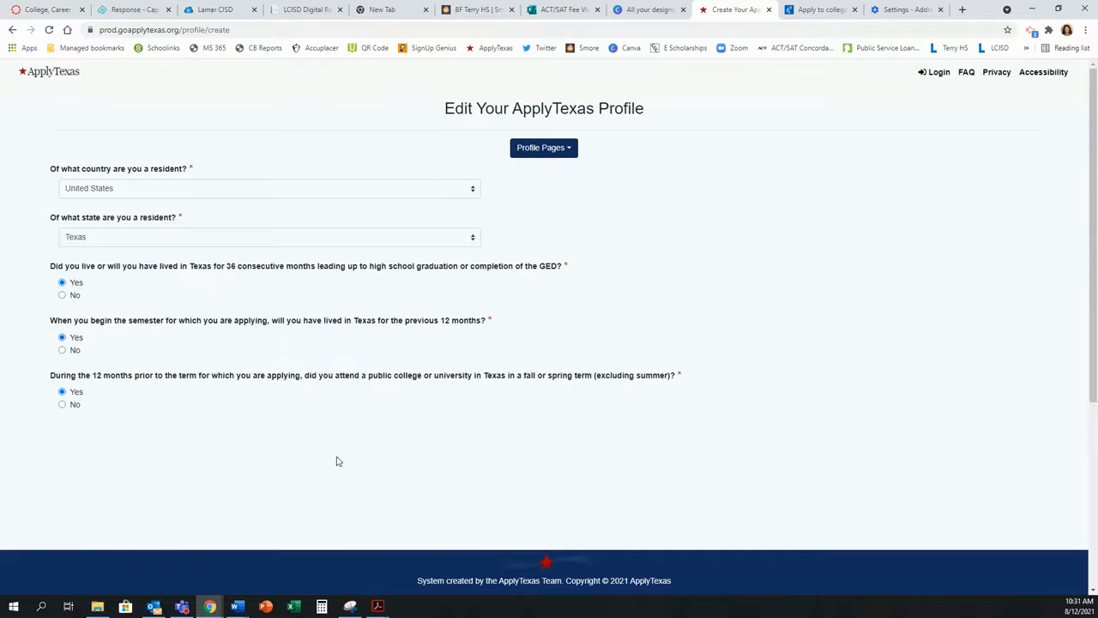
pyautogui.scroll(-1, 644, 395)
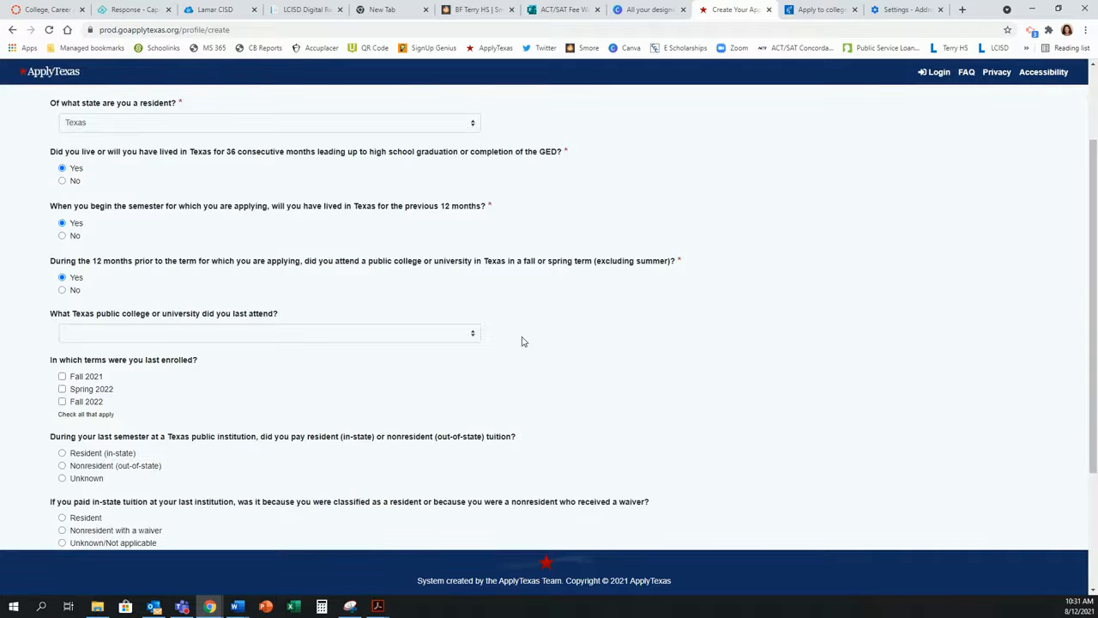
pyautogui.scroll(-1, 530, 341)
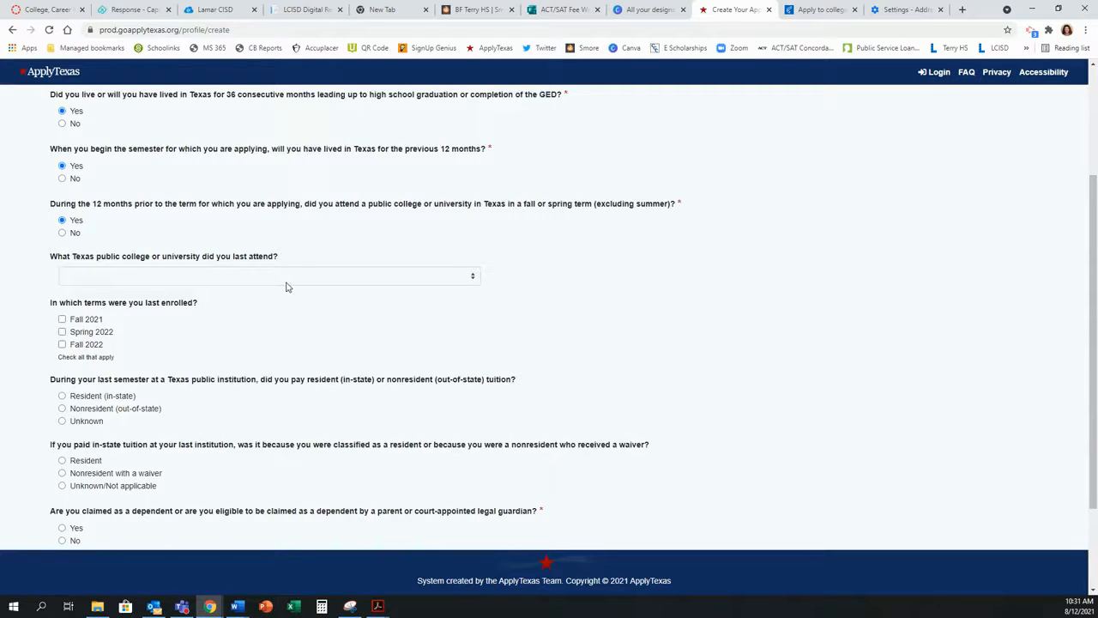
# Step: Pick Lone Star College System as the last Texas public college and save
pyautogui.click(232, 275)
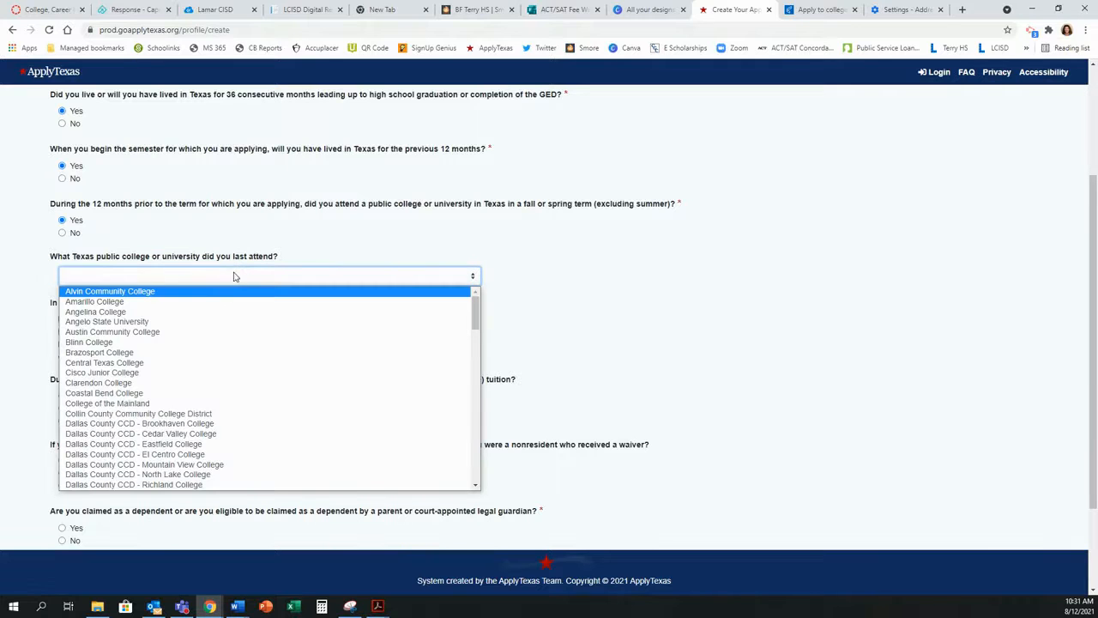
pyautogui.write('lo')
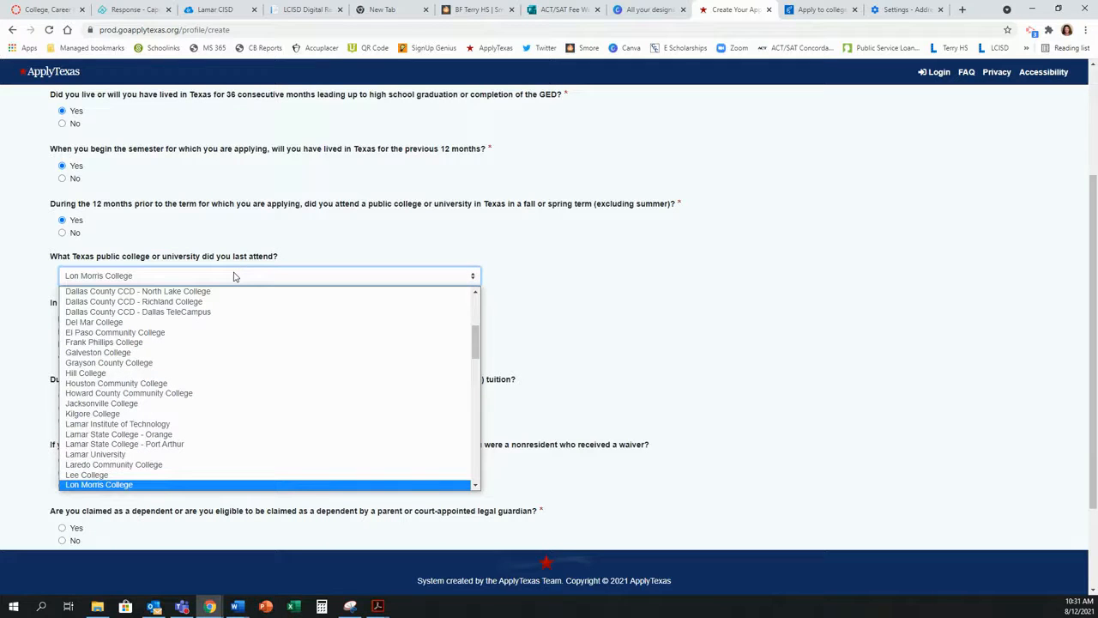
pyautogui.scroll(-3, 214, 372)
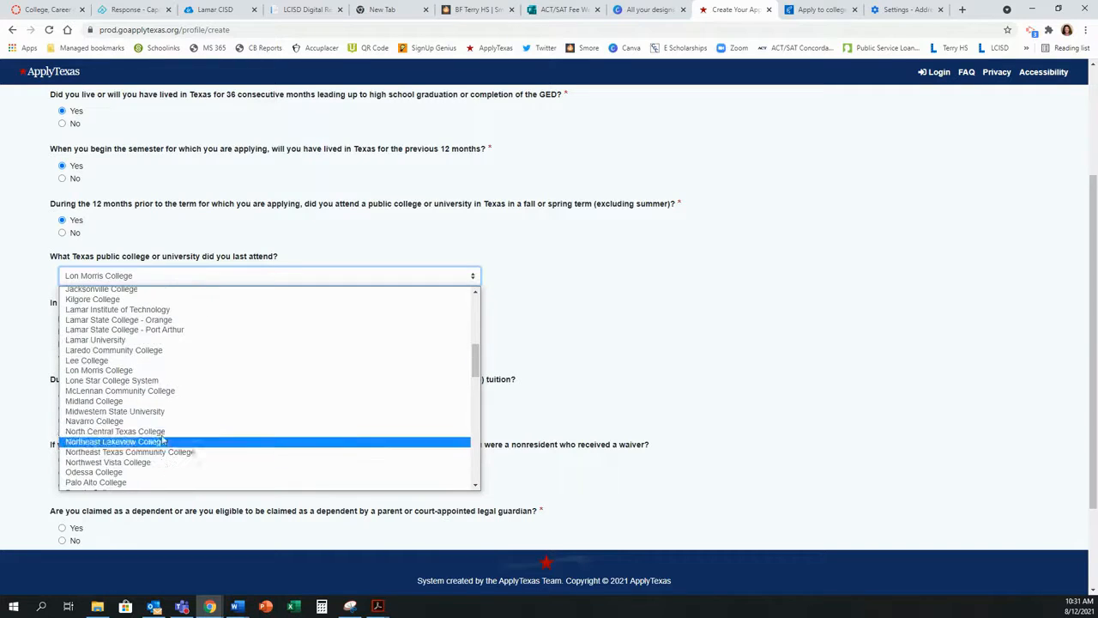
pyautogui.click(162, 382)
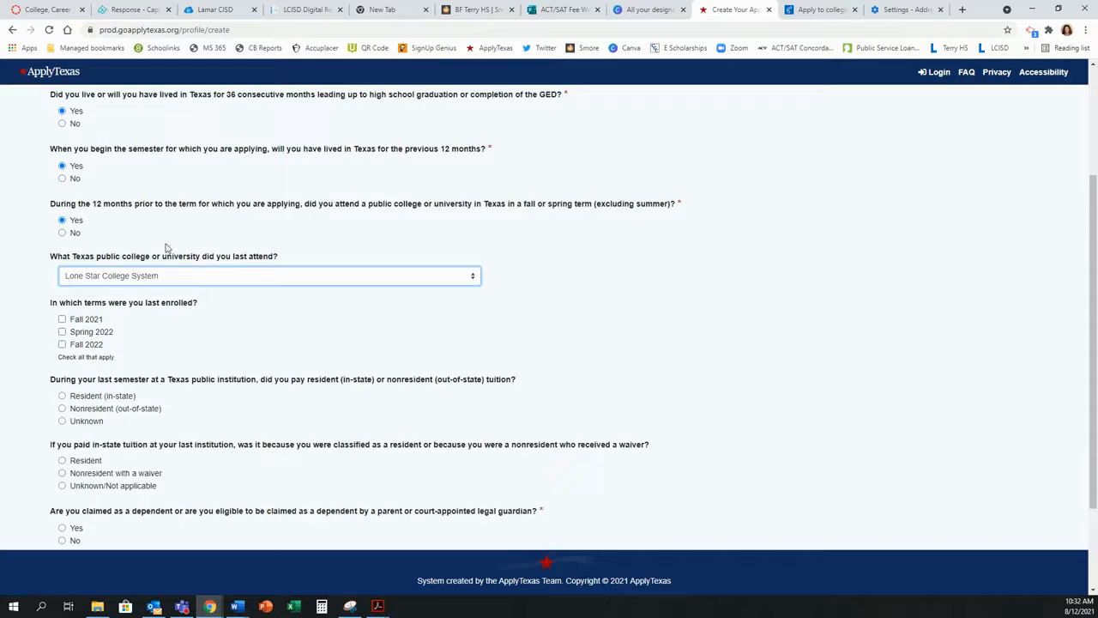
pyautogui.scroll(-2, 638, 367)
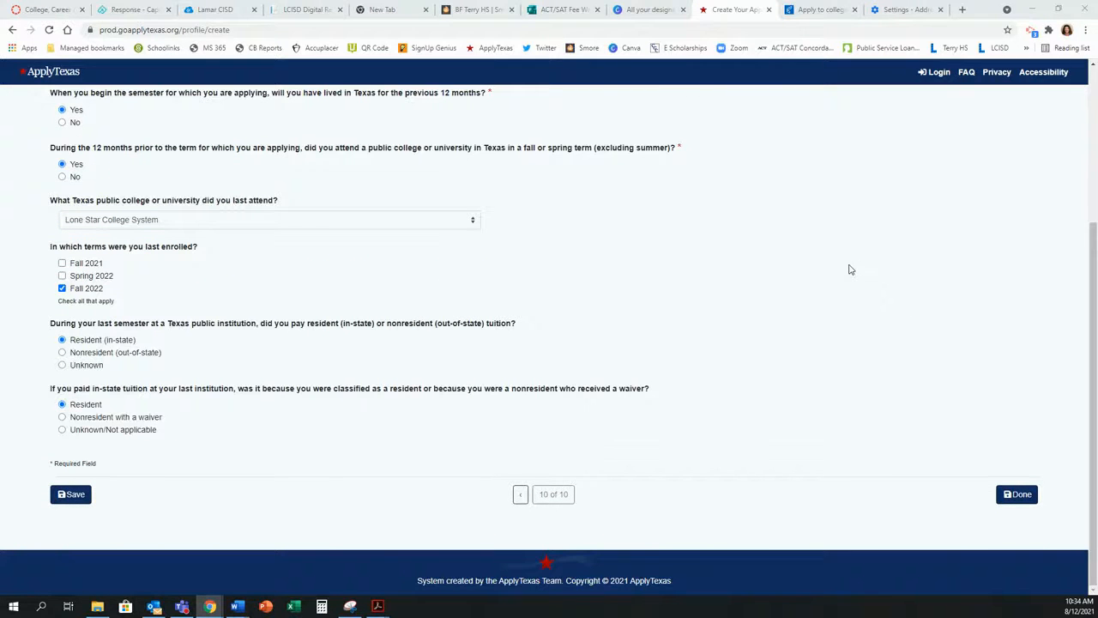
pyautogui.scroll(3, 849, 270)
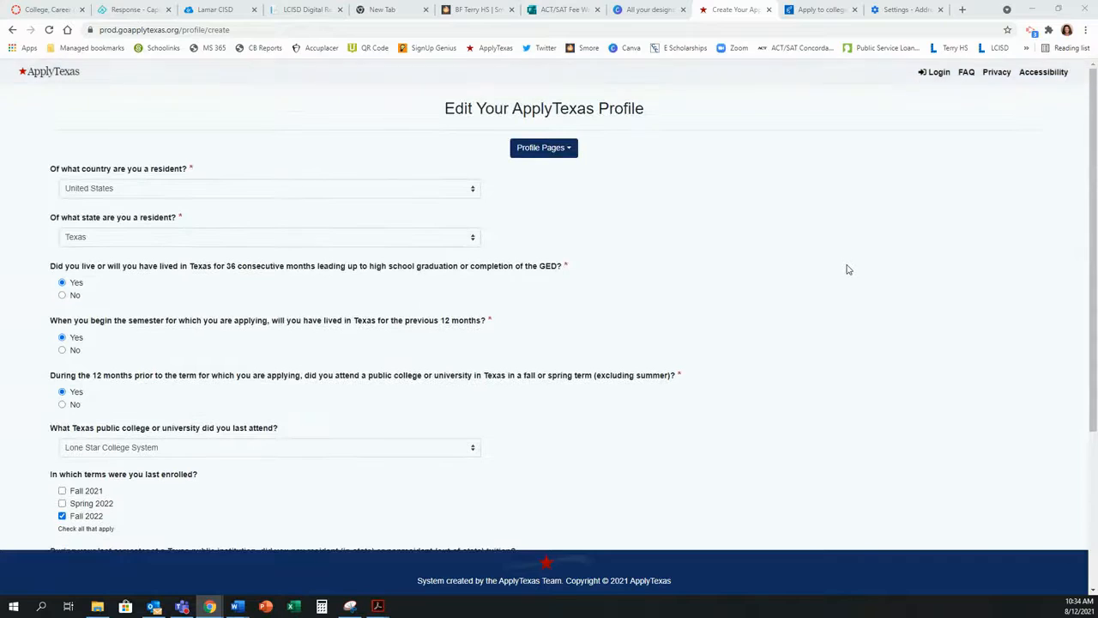
pyautogui.scroll(-5, 846, 269)
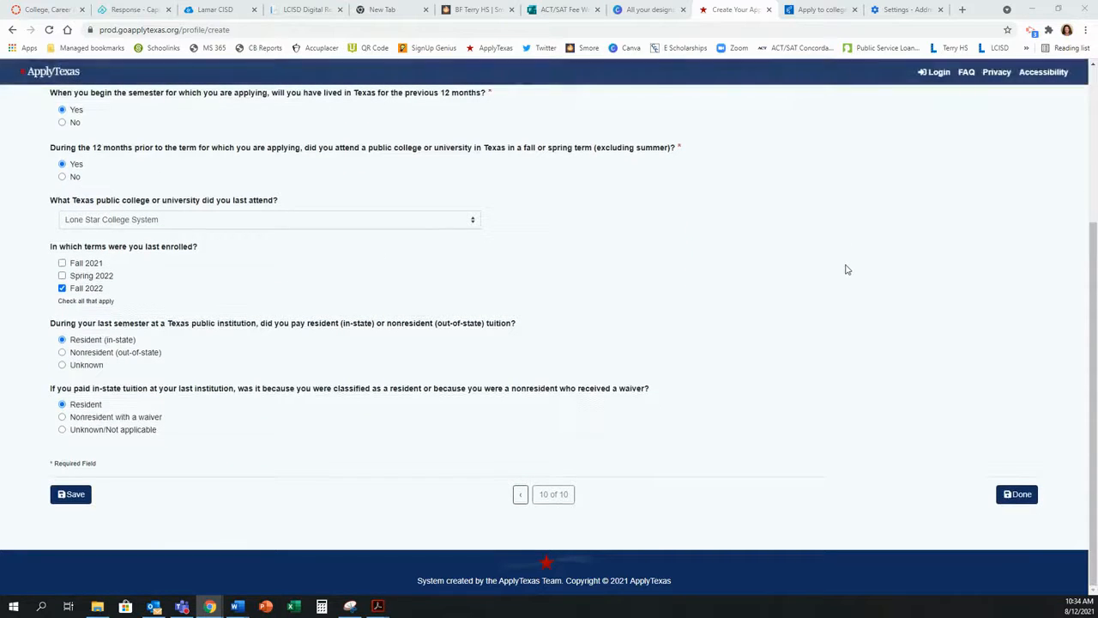
pyautogui.click(61, 496)
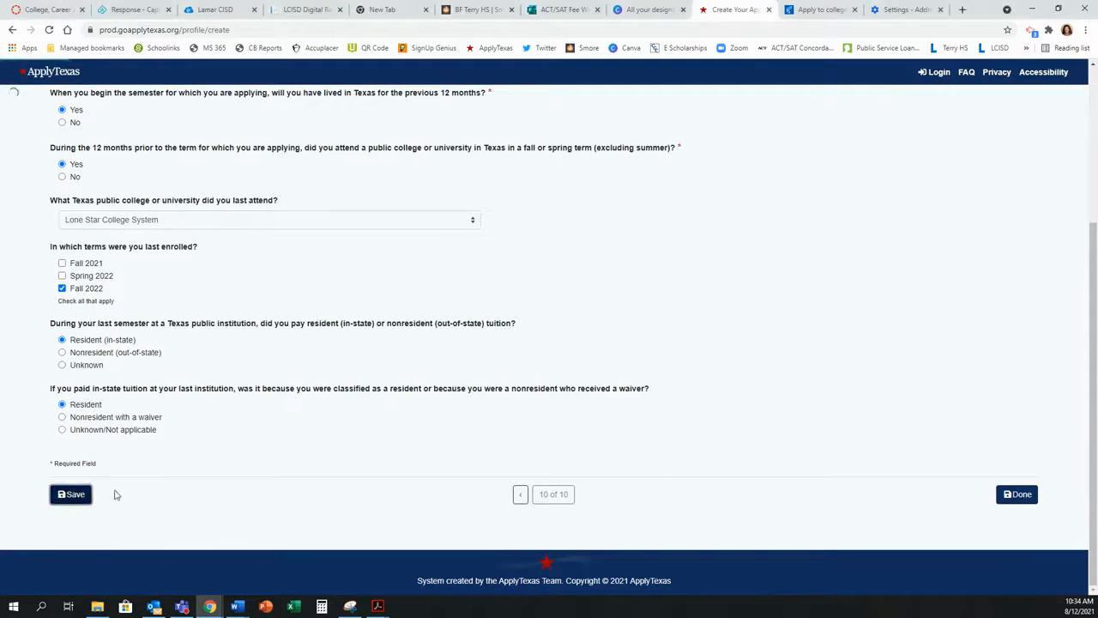
# Step: Mark the profile Done, return to the ApplyTexas home, and open Start/Edit Applications
pyautogui.click(1020, 495)
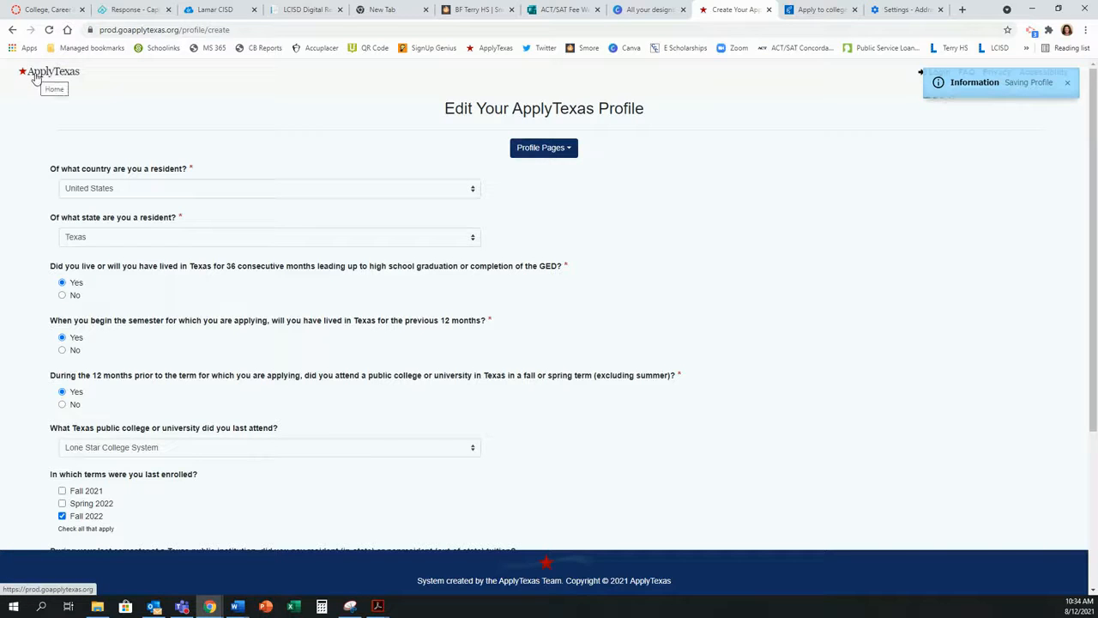
pyautogui.click(38, 76)
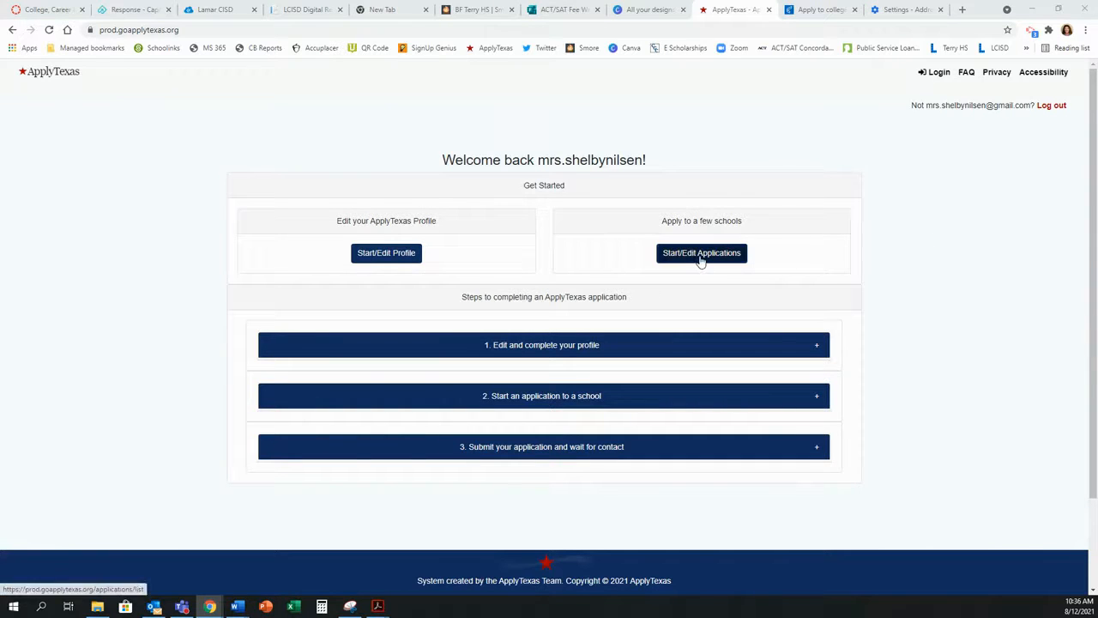
pyautogui.click(700, 254)
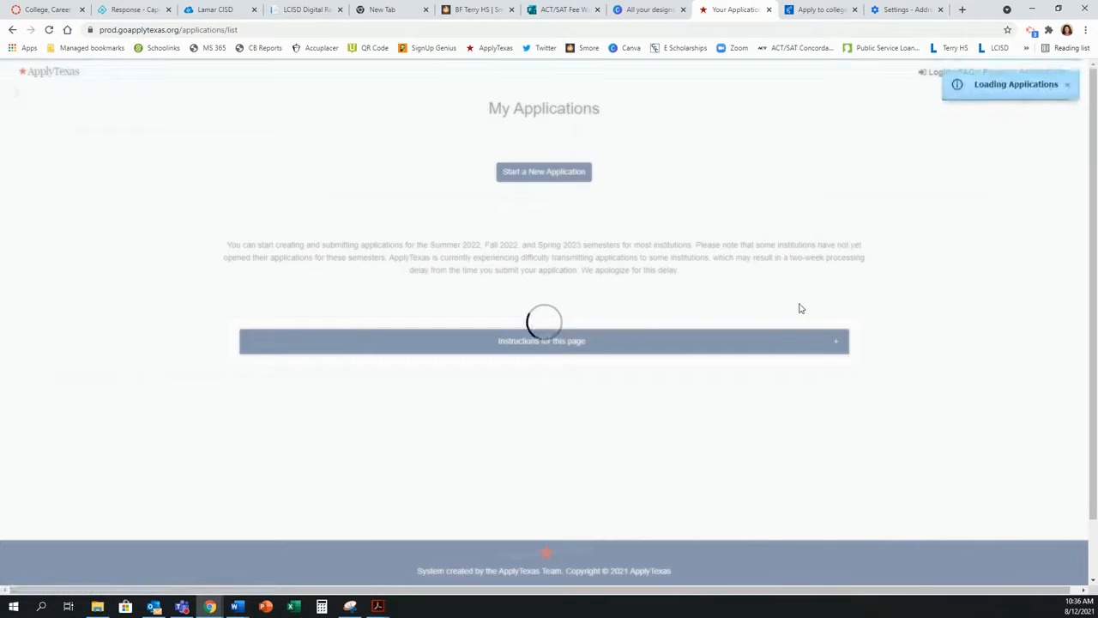
# Step: Start a new four-year application to Lamar University as a US Freshman
pyautogui.click(534, 177)
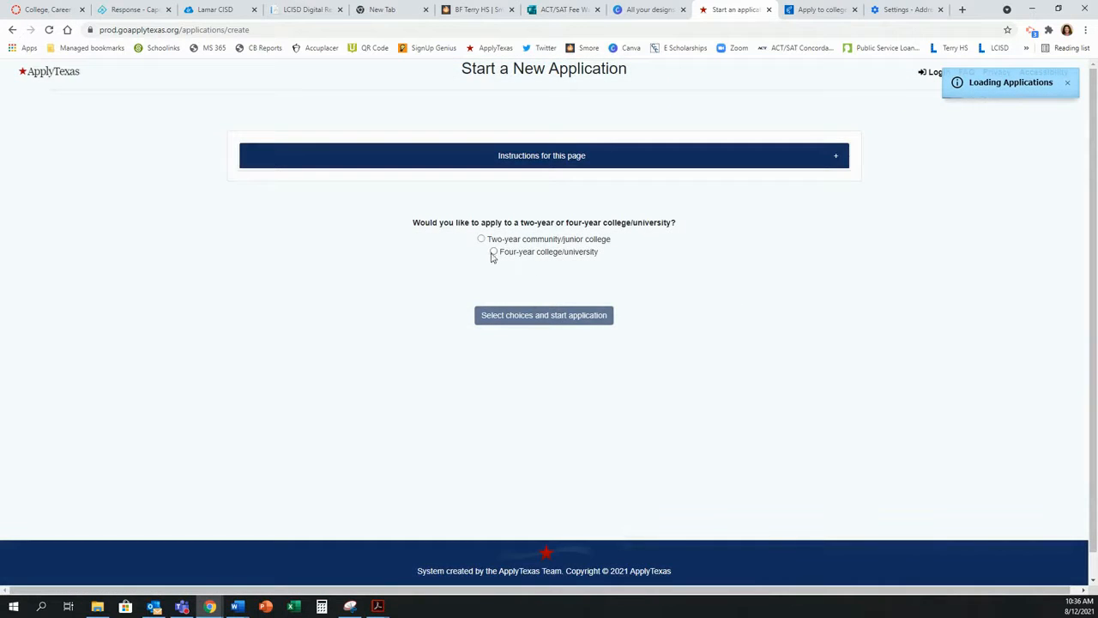
pyautogui.click(493, 253)
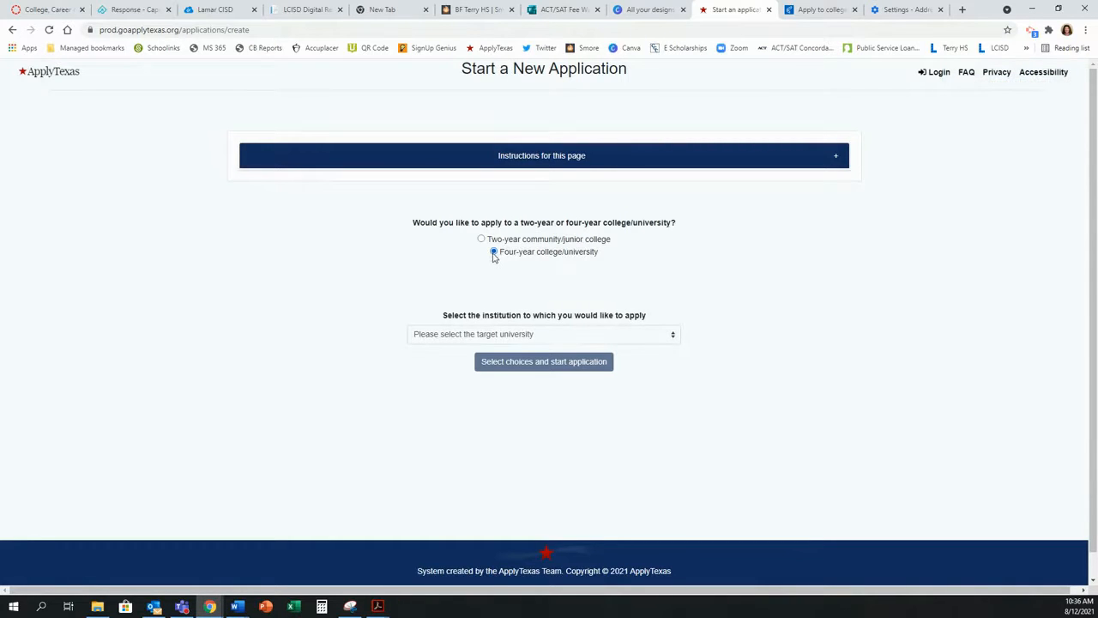
pyautogui.click(587, 334)
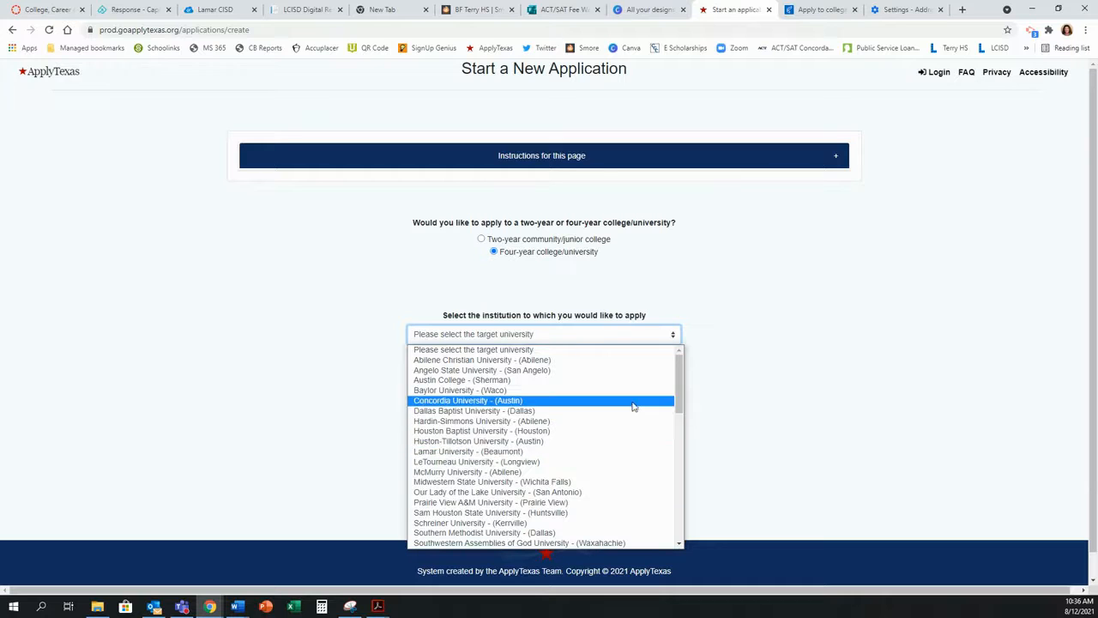
pyautogui.click(570, 455)
pyautogui.click(553, 387)
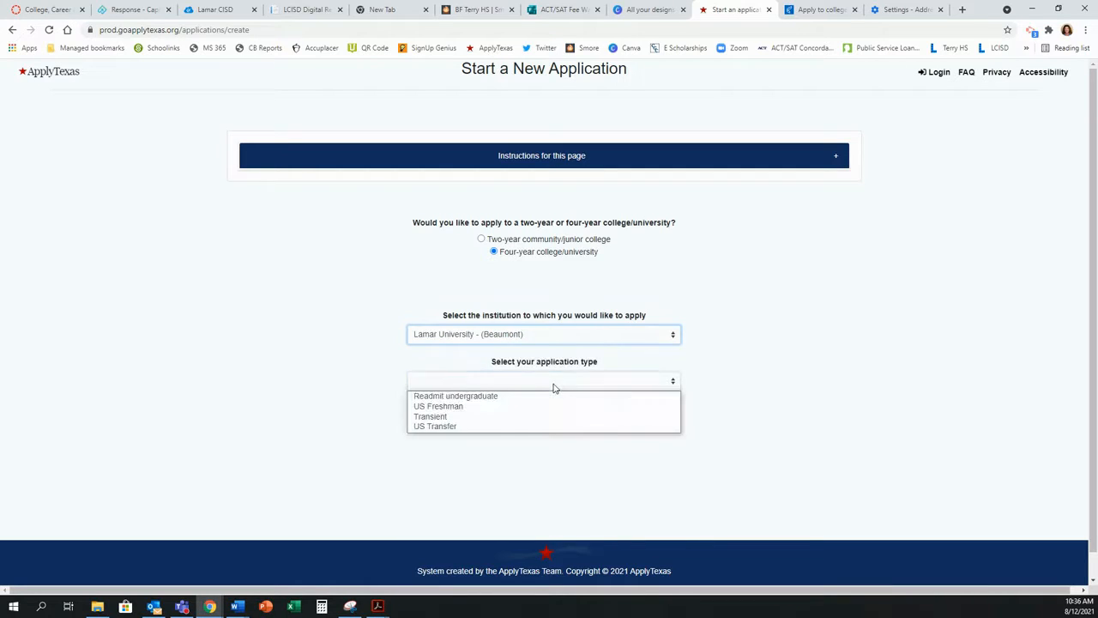
pyautogui.click(505, 408)
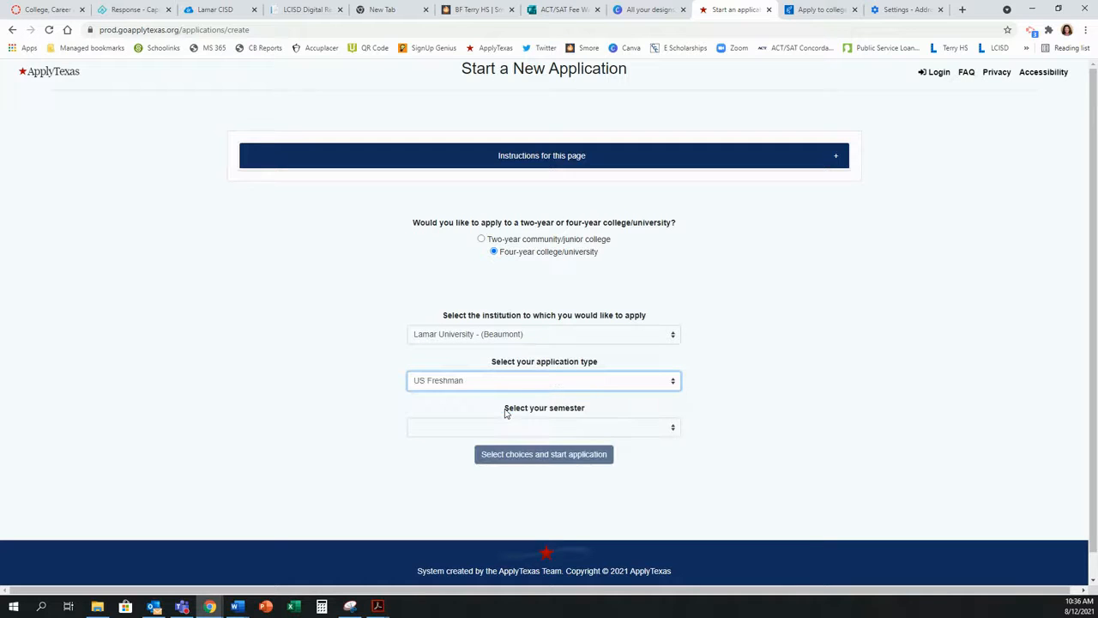
# Step: Choose the Fall 2022 semester and Industrial Engineering major, then create the application
pyautogui.click(598, 431)
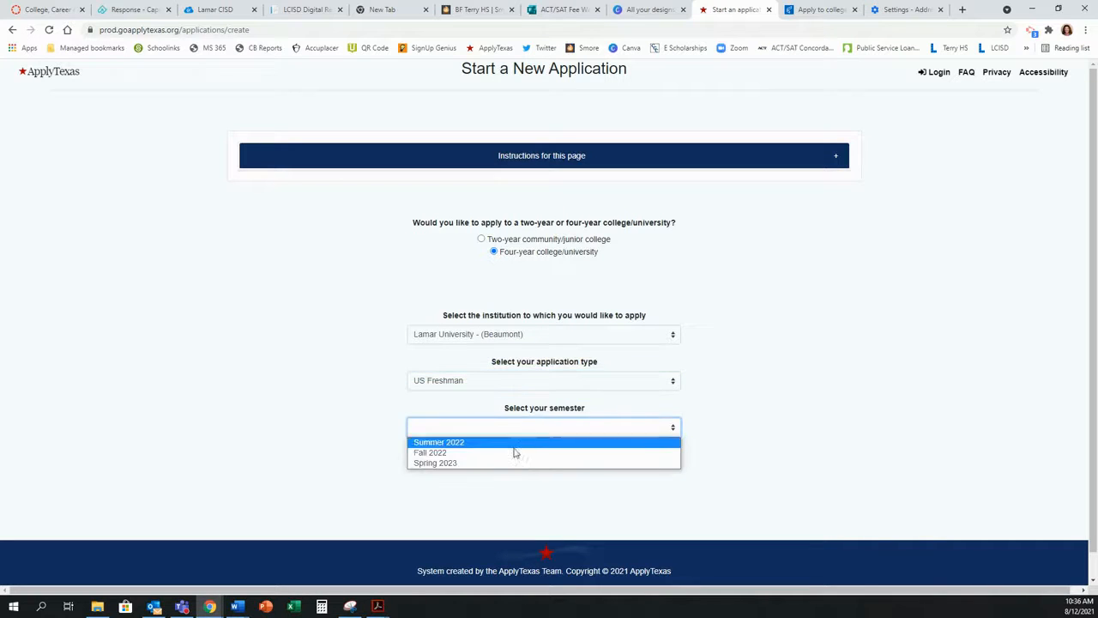
pyautogui.click(488, 453)
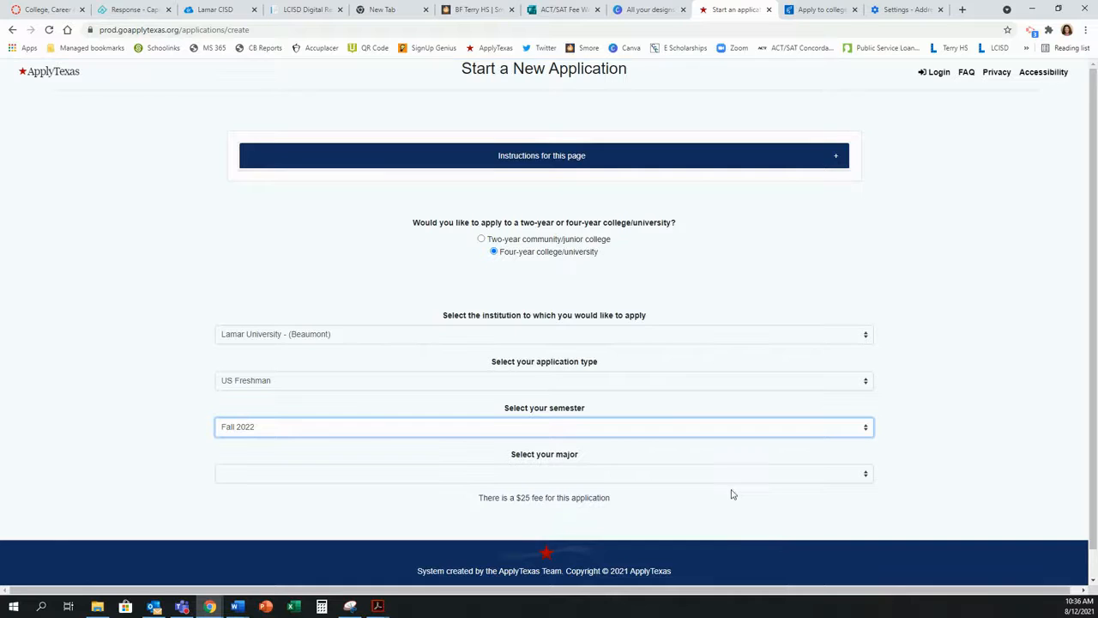
pyautogui.click(674, 448)
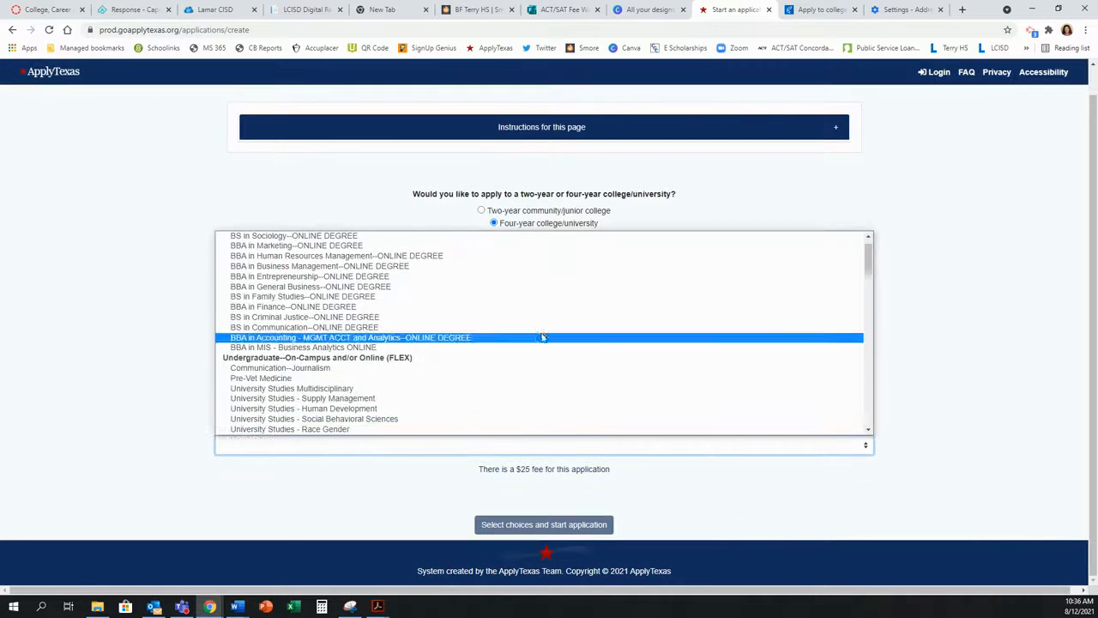
pyautogui.scroll(1, 547, 270)
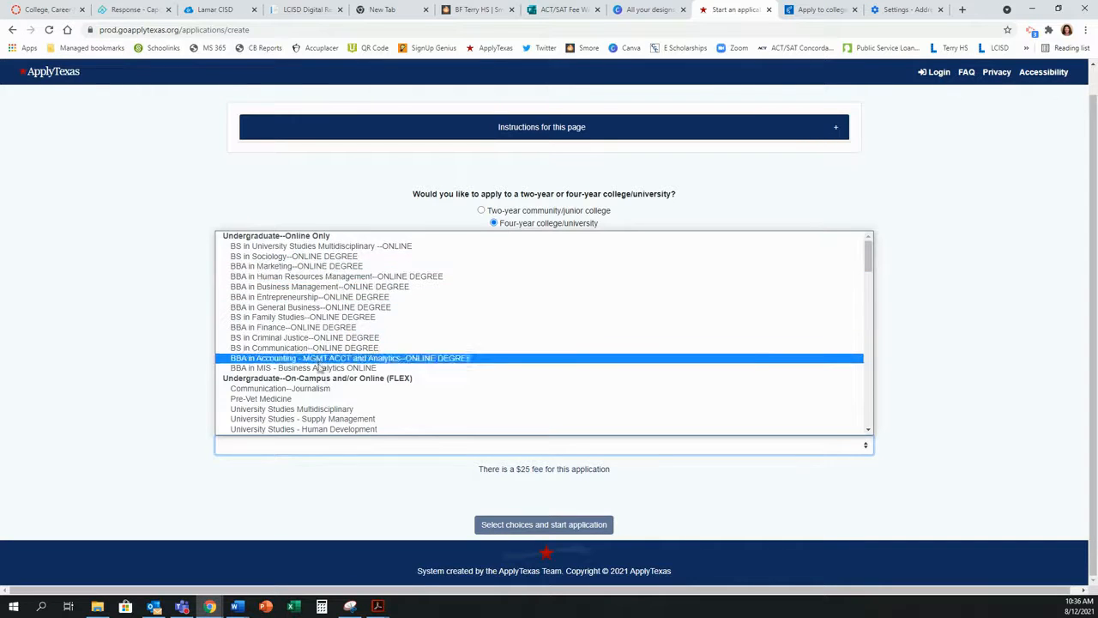
pyautogui.scroll(-3, 318, 374)
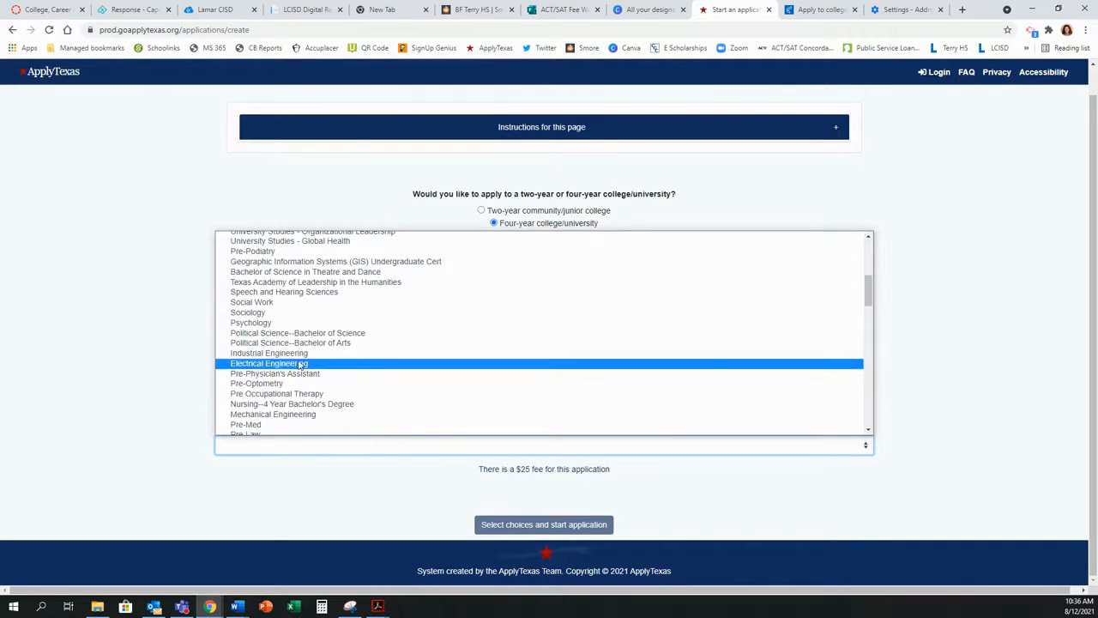
pyautogui.click(296, 353)
pyautogui.scroll(-1, 736, 501)
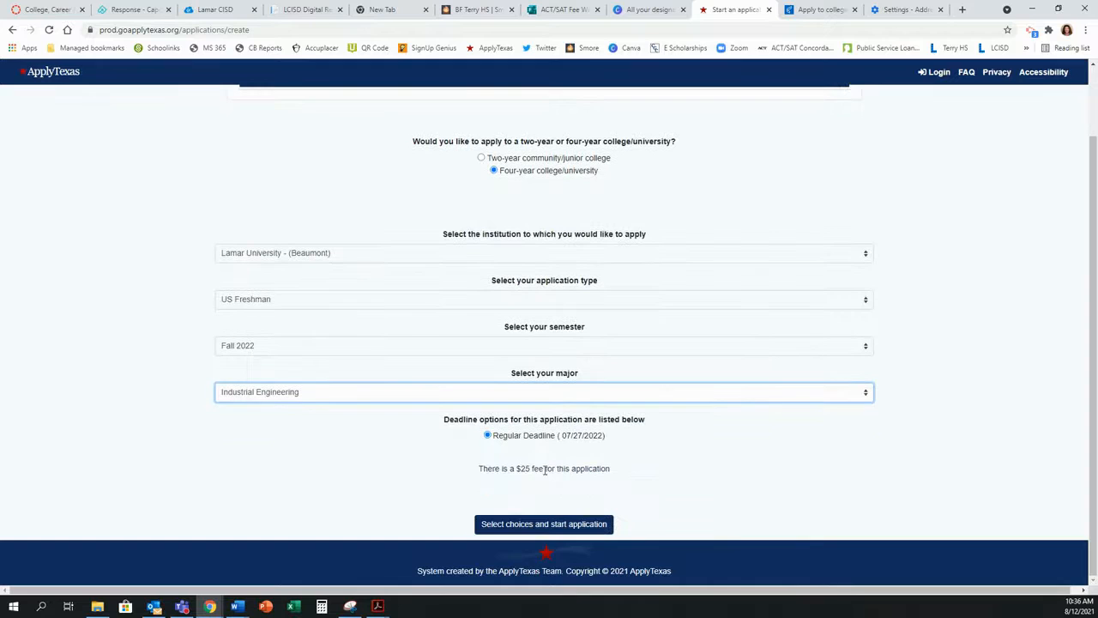
pyautogui.click(546, 525)
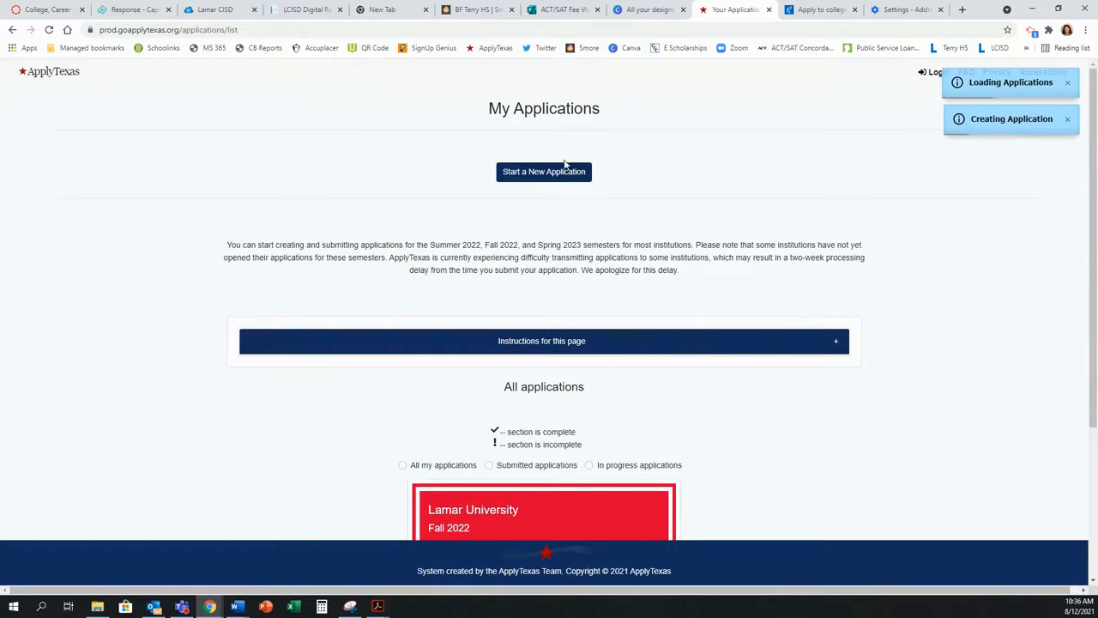
# Step: Expand Admissions application on the Lamar University card and open U.S. Freshman questions
pyautogui.scroll(-3, 745, 374)
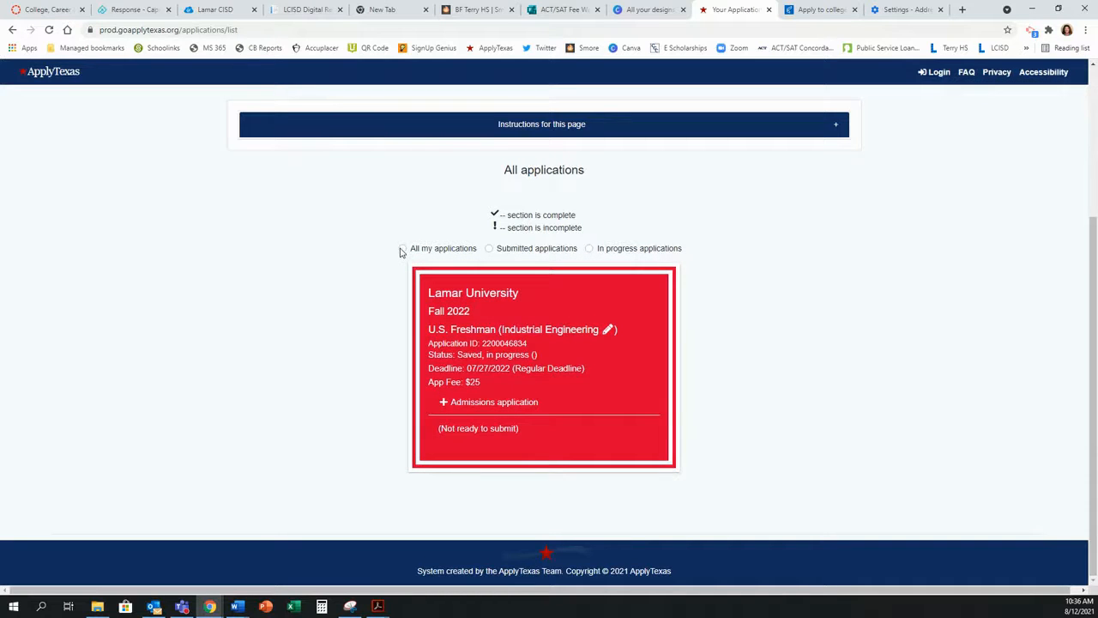
pyautogui.scroll(1, 487, 328)
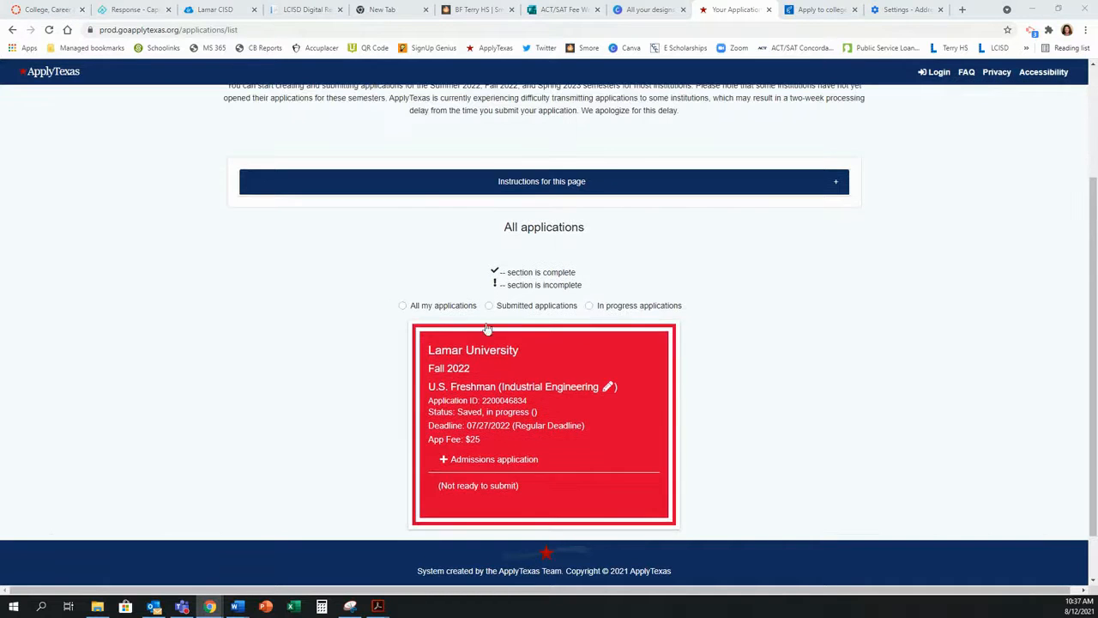
pyautogui.scroll(-1, 751, 372)
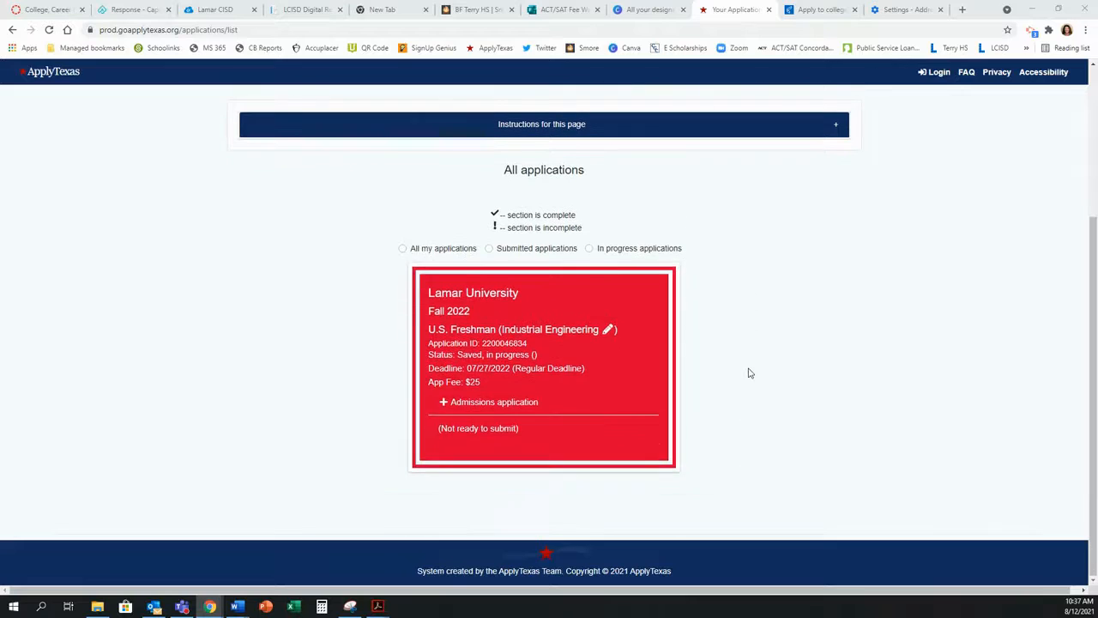
pyautogui.click(442, 404)
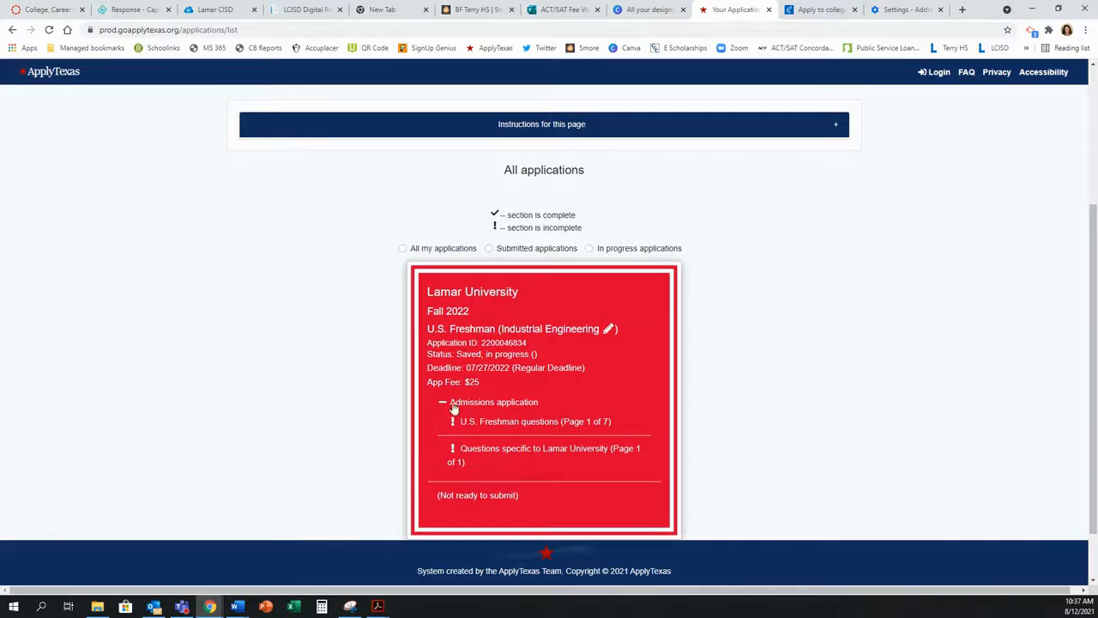
pyautogui.click(512, 424)
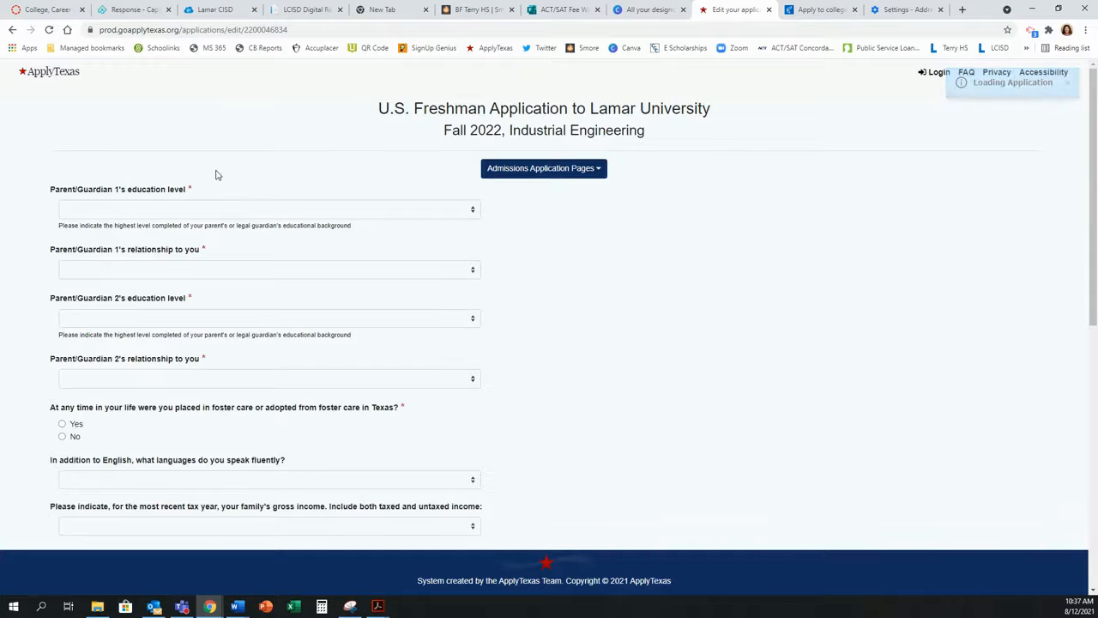
# Step: Keep Parent 2's education level at Some College
pyautogui.scroll(-6, 295, 237)
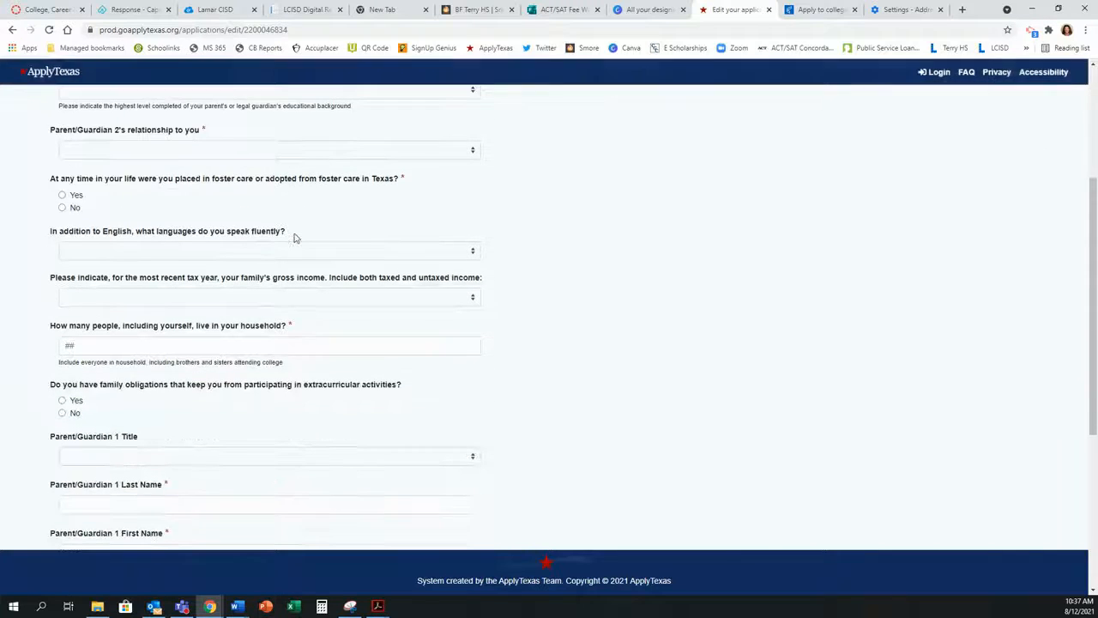
pyautogui.scroll(-1, 294, 238)
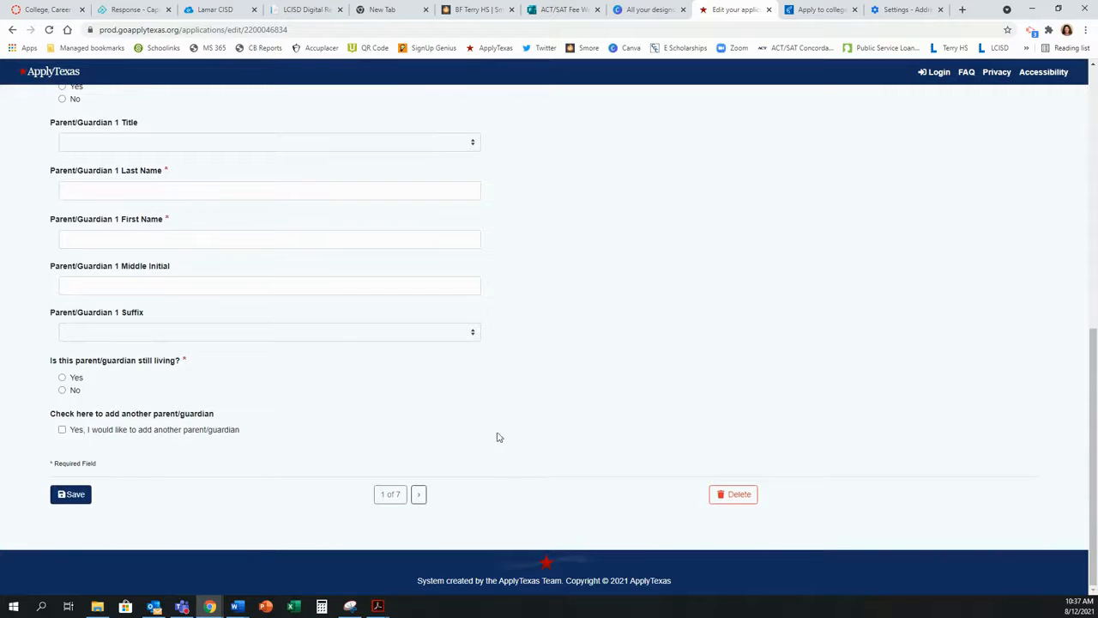
pyautogui.scroll(4, 588, 375)
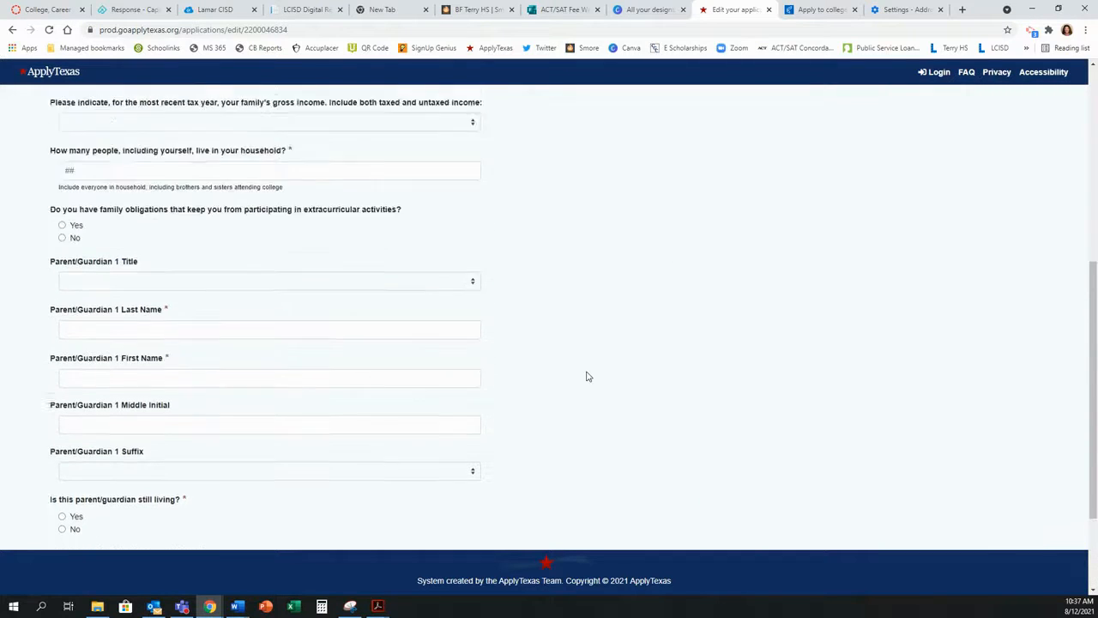
pyautogui.scroll(-4, 588, 375)
pyautogui.scroll(1, 510, 495)
pyautogui.scroll(-1, 446, 513)
pyautogui.scroll(6, 467, 476)
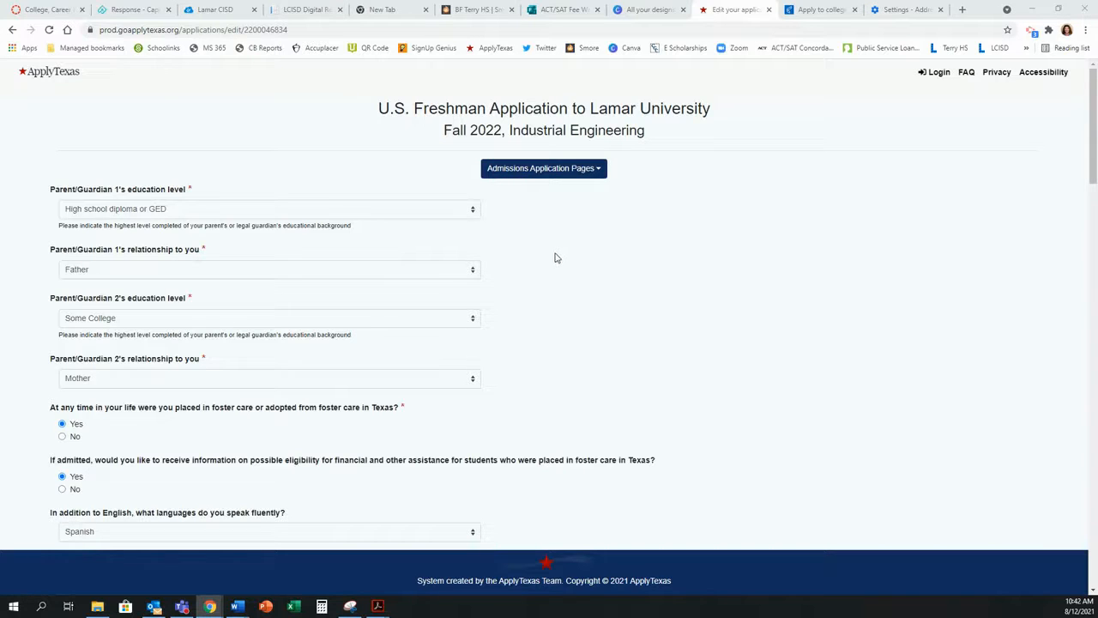
pyautogui.click(317, 325)
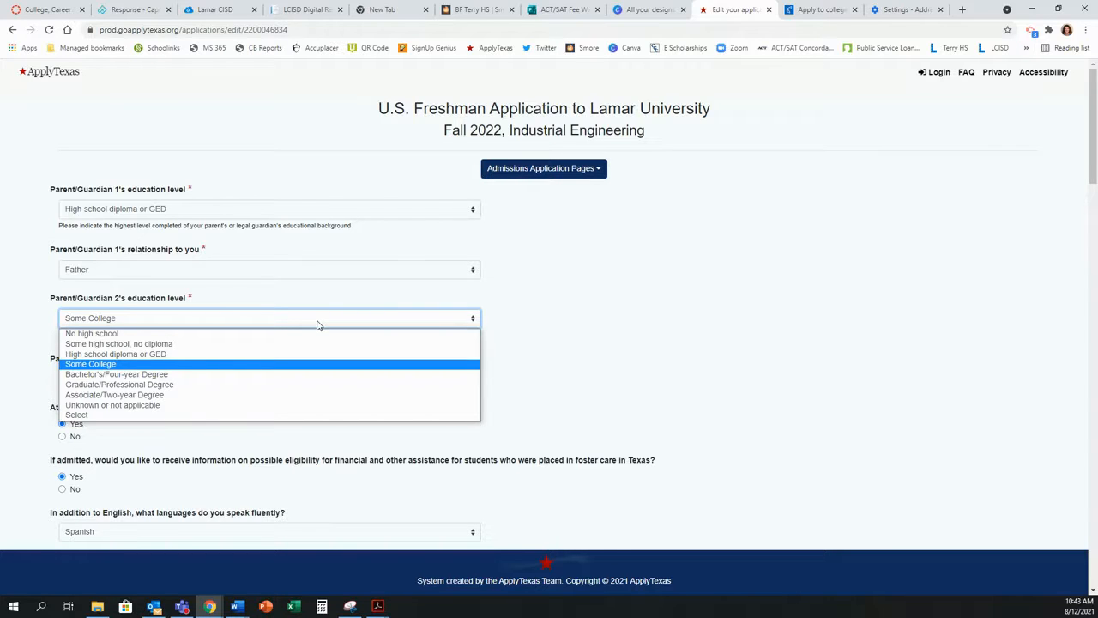
pyautogui.click(672, 283)
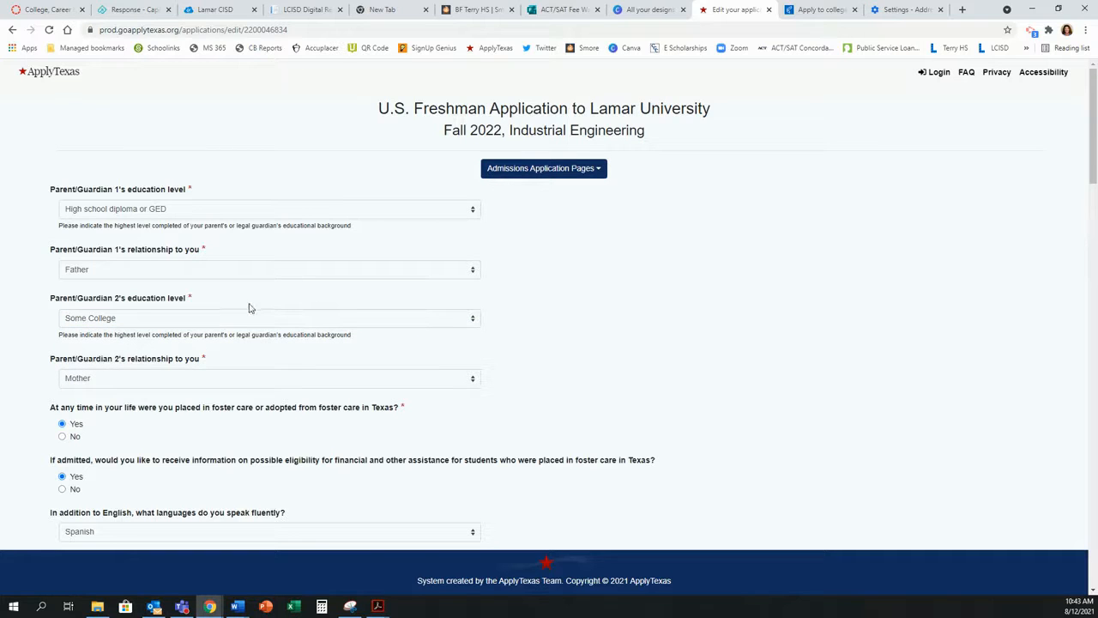
pyautogui.click(223, 323)
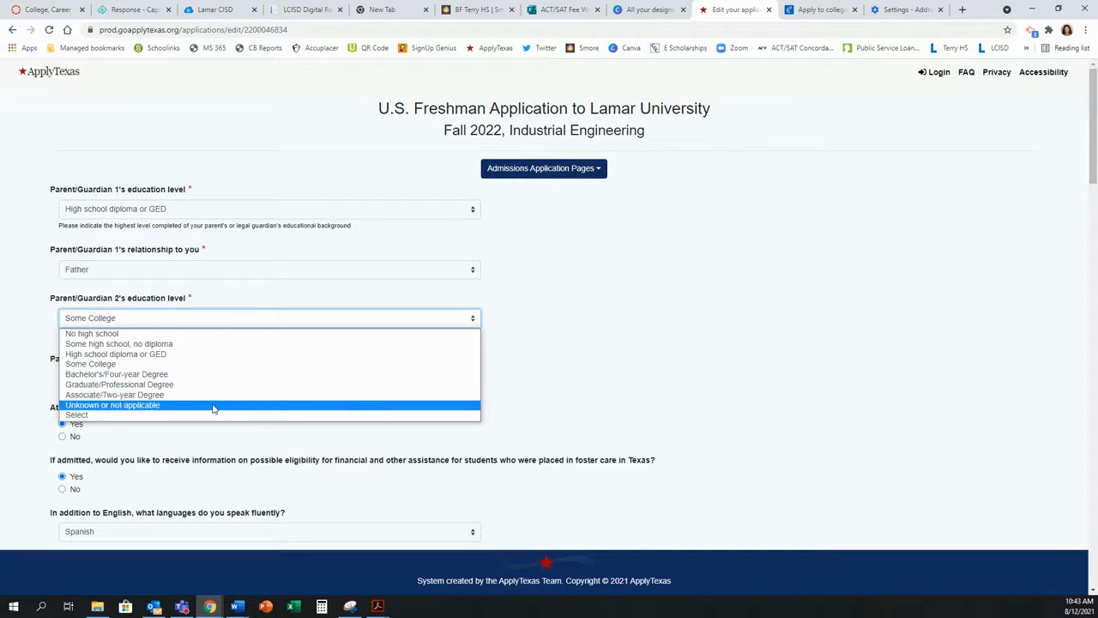
pyautogui.click(668, 334)
# Step: Save the parent and guardian details
pyautogui.scroll(-5, 668, 334)
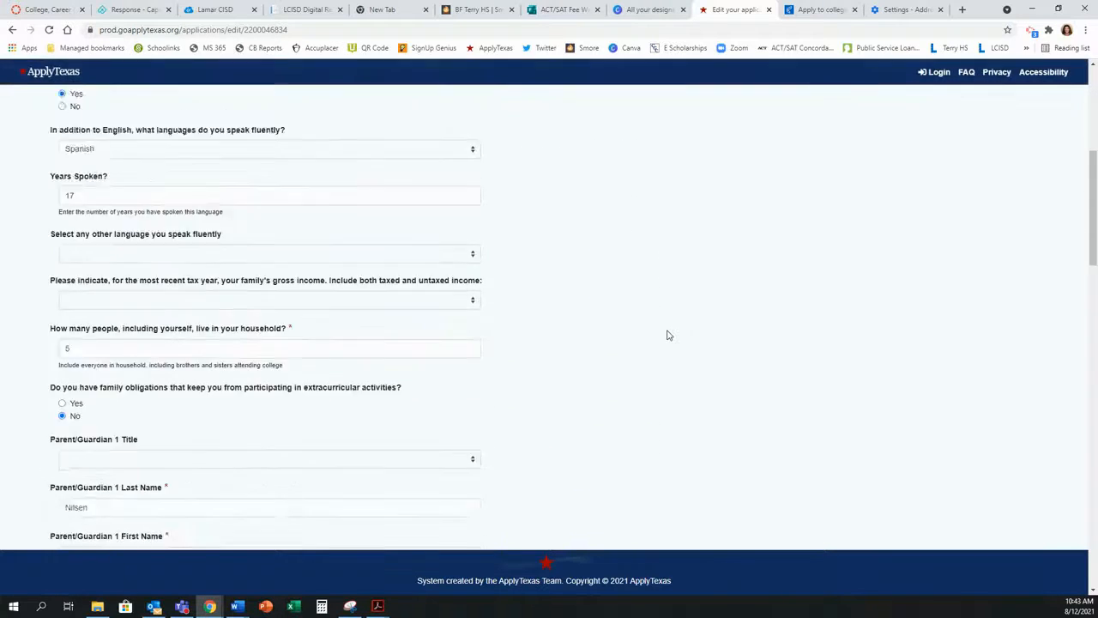
pyautogui.scroll(-7, 668, 335)
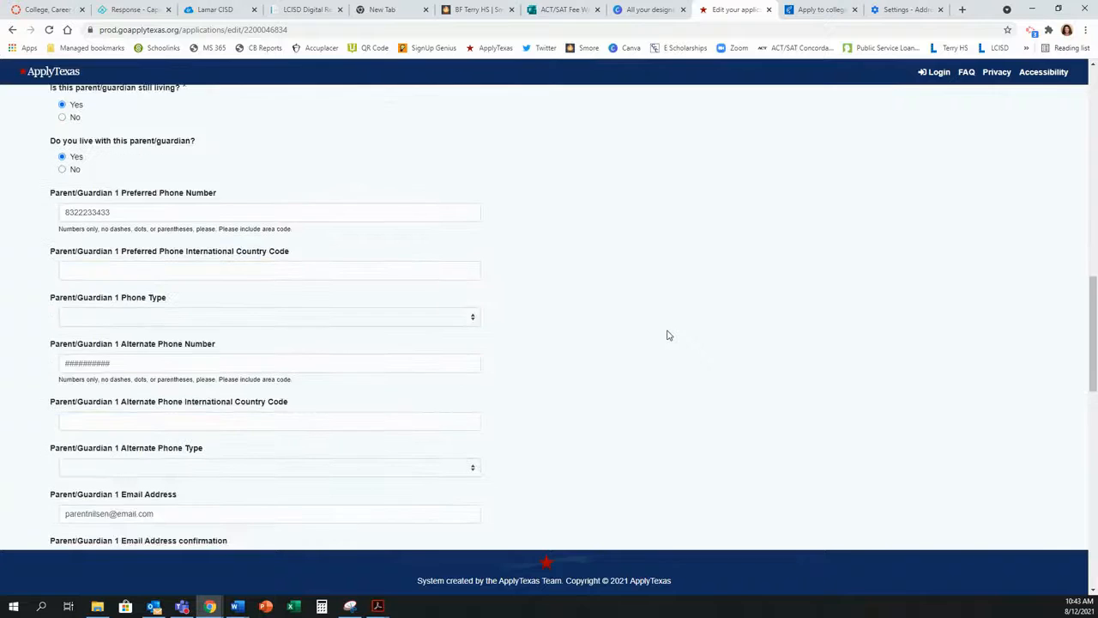
pyautogui.scroll(-8, 669, 334)
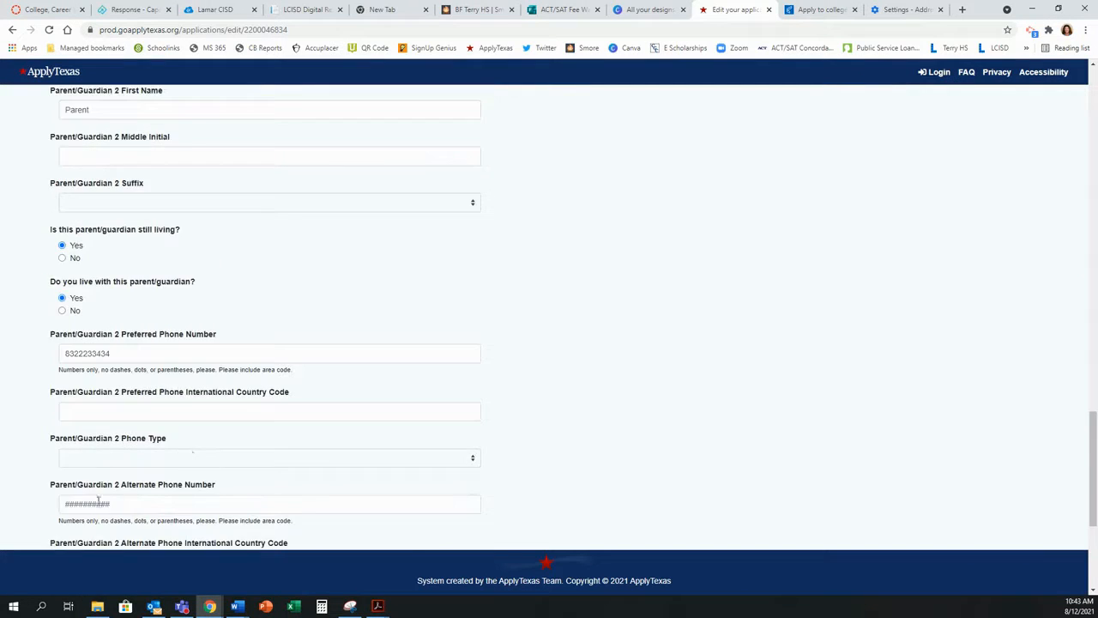
pyautogui.scroll(-4, 86, 505)
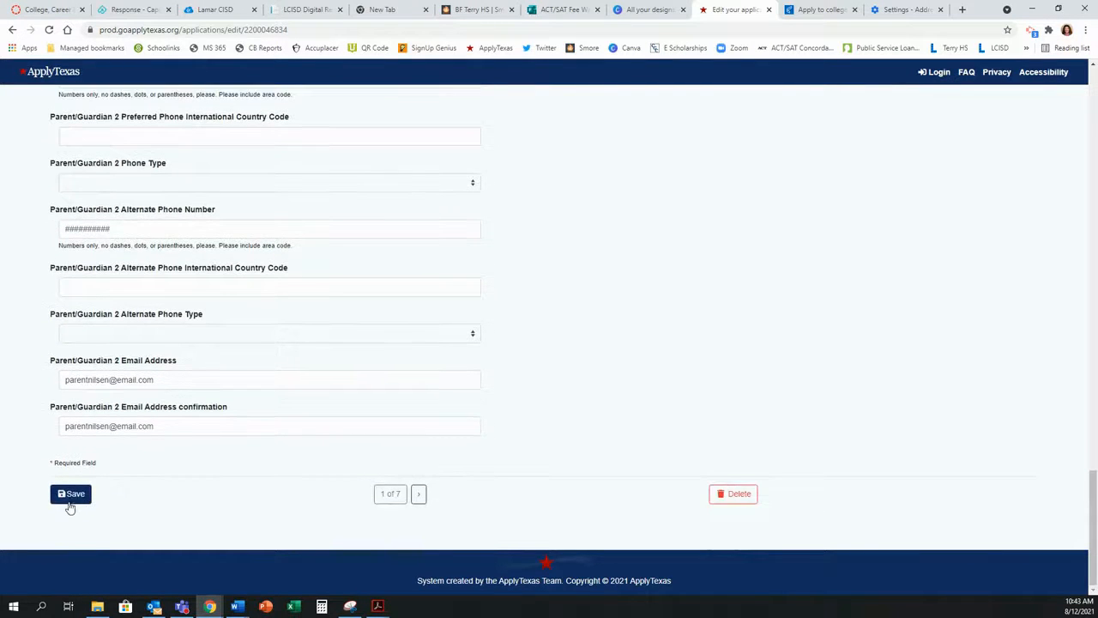
pyautogui.click(70, 505)
# Step: Set both parents' phone type to Cell, save again, and go to the next page
pyautogui.scroll(-1, 495, 466)
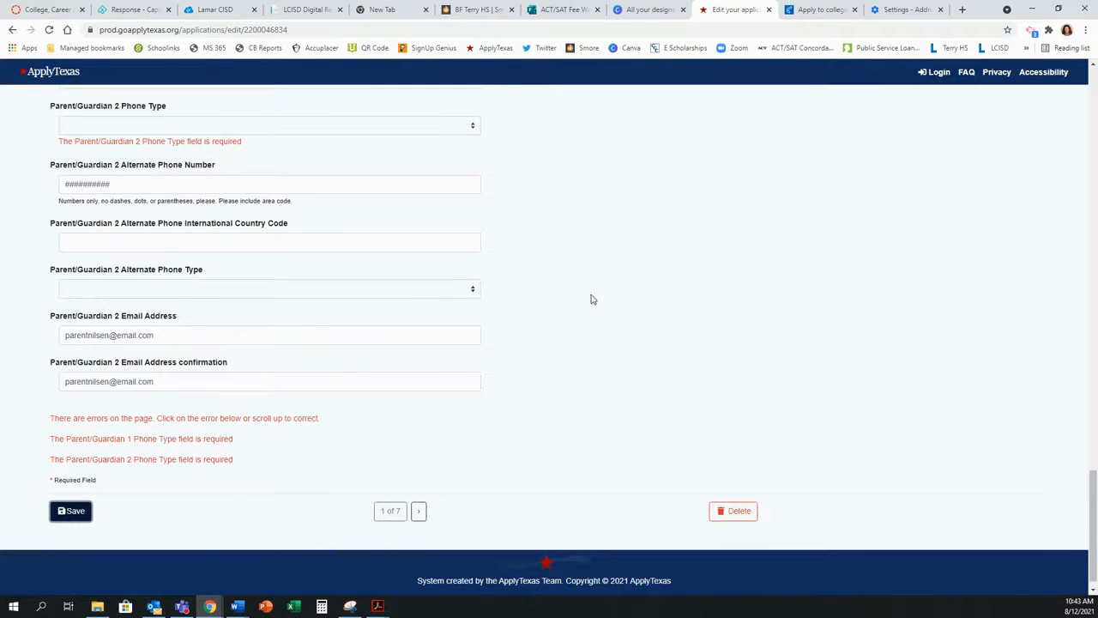
pyautogui.click(424, 127)
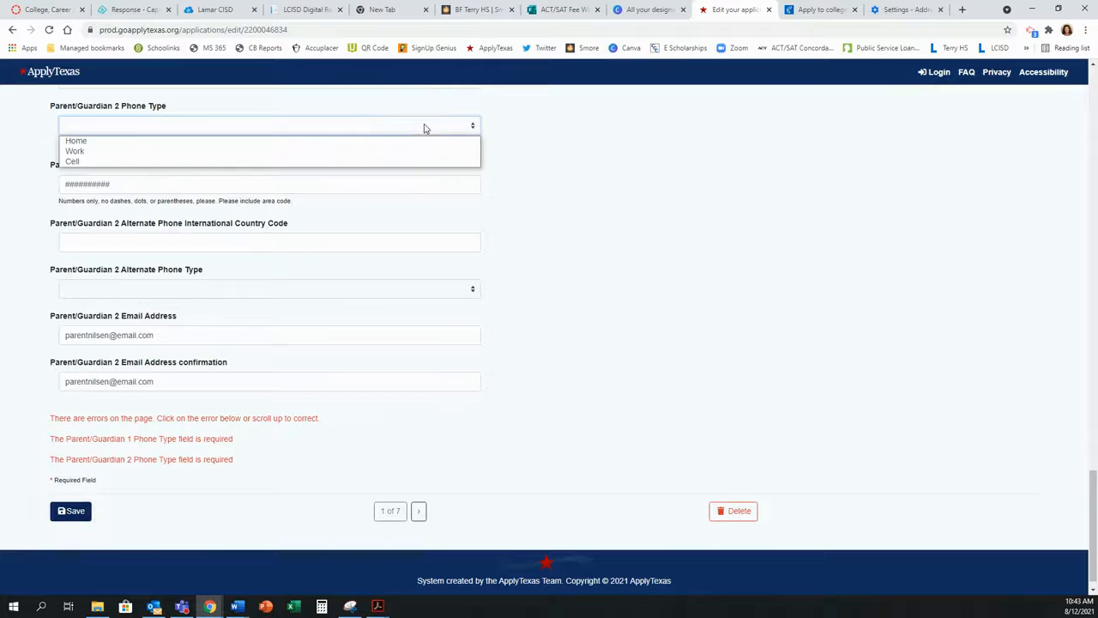
pyautogui.click(185, 162)
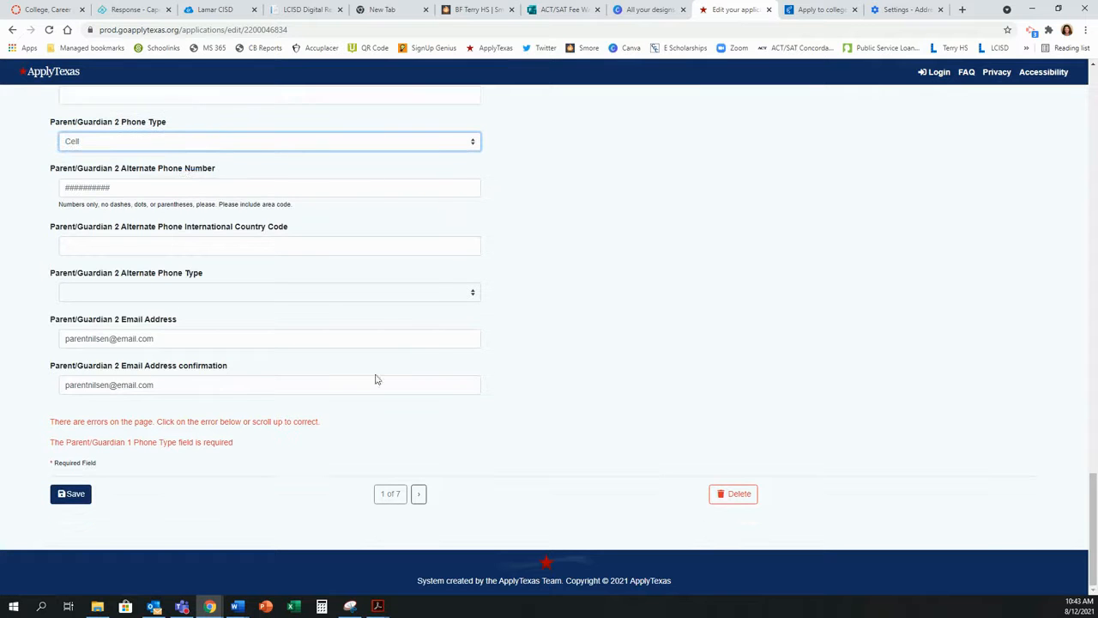
pyautogui.scroll(10, 471, 309)
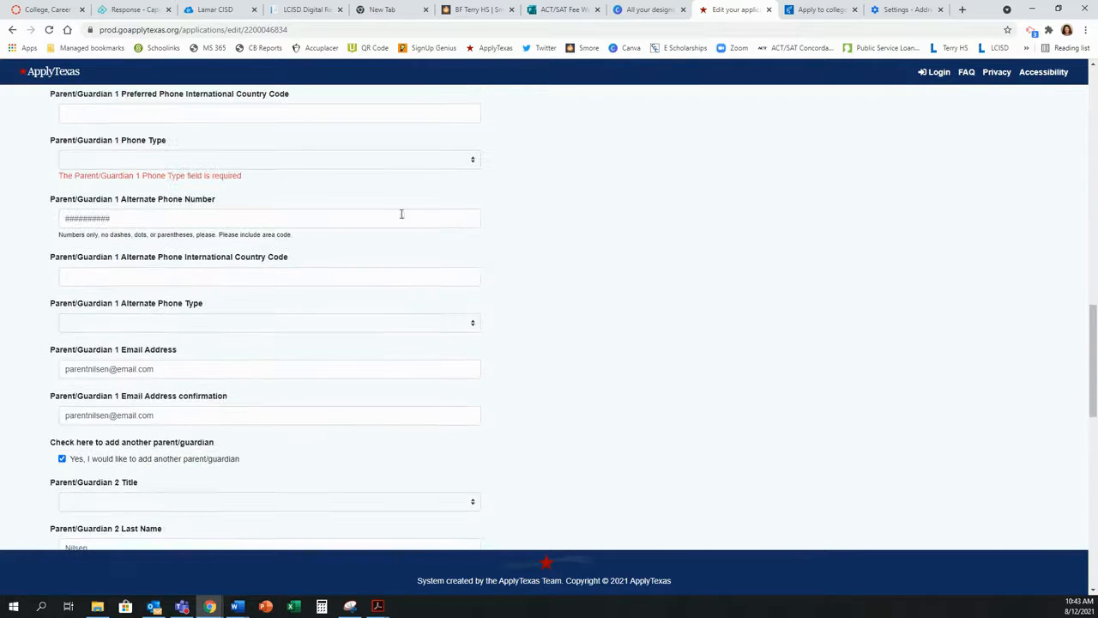
pyautogui.click(399, 163)
pyautogui.click(321, 196)
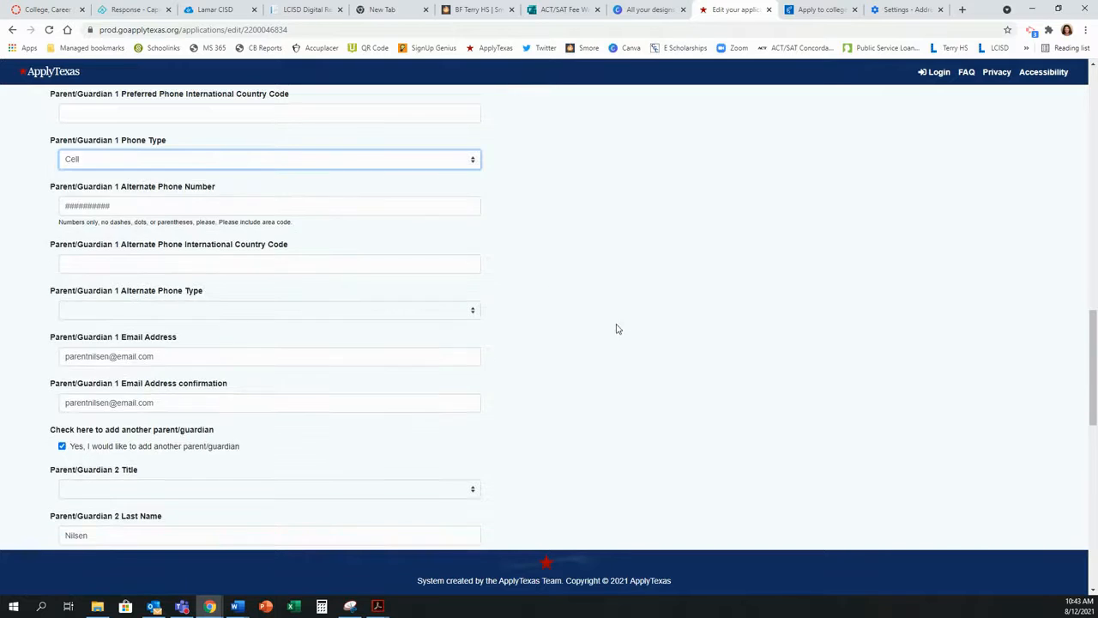
pyautogui.scroll(-10, 424, 449)
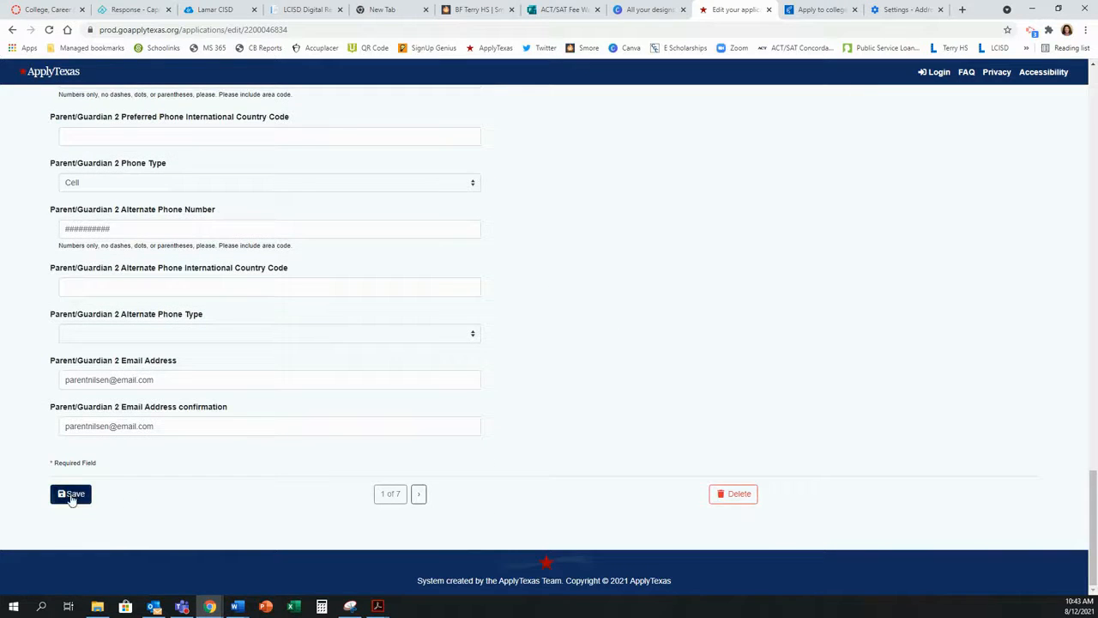
pyautogui.click(72, 496)
pyautogui.click(419, 494)
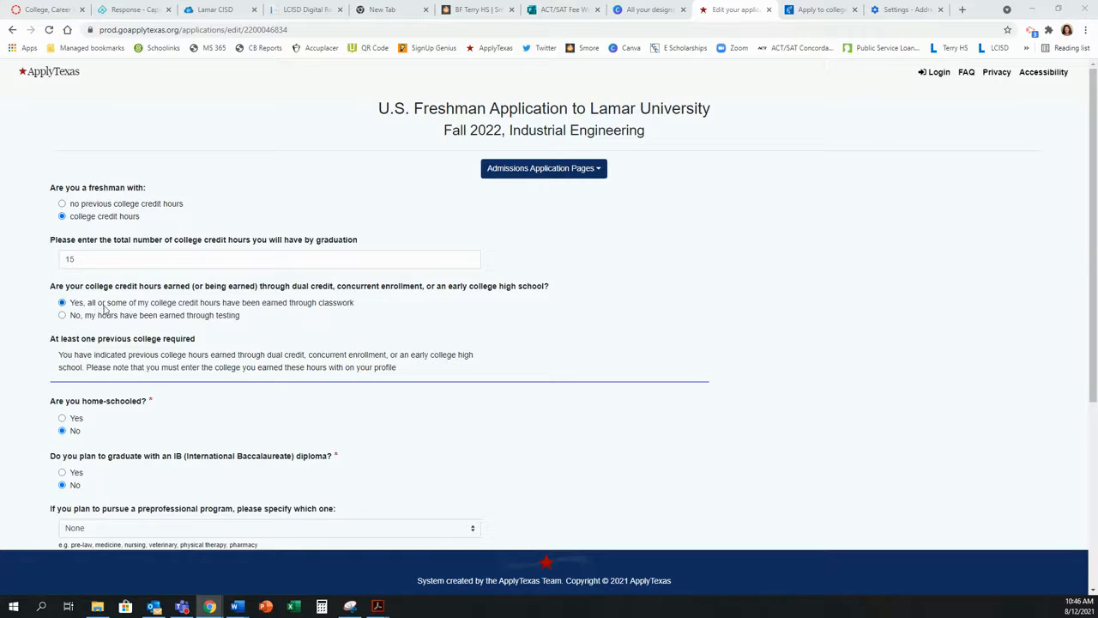
# Step: Keep the preprofessional program set to None
pyautogui.scroll(-1, 126, 309)
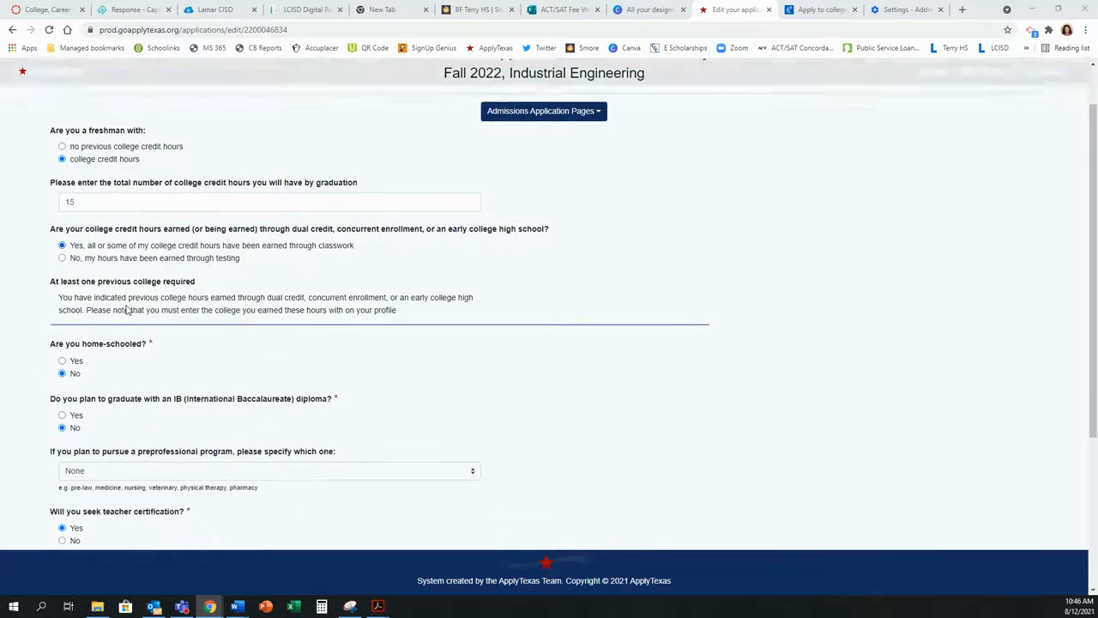
pyautogui.scroll(-2, 212, 355)
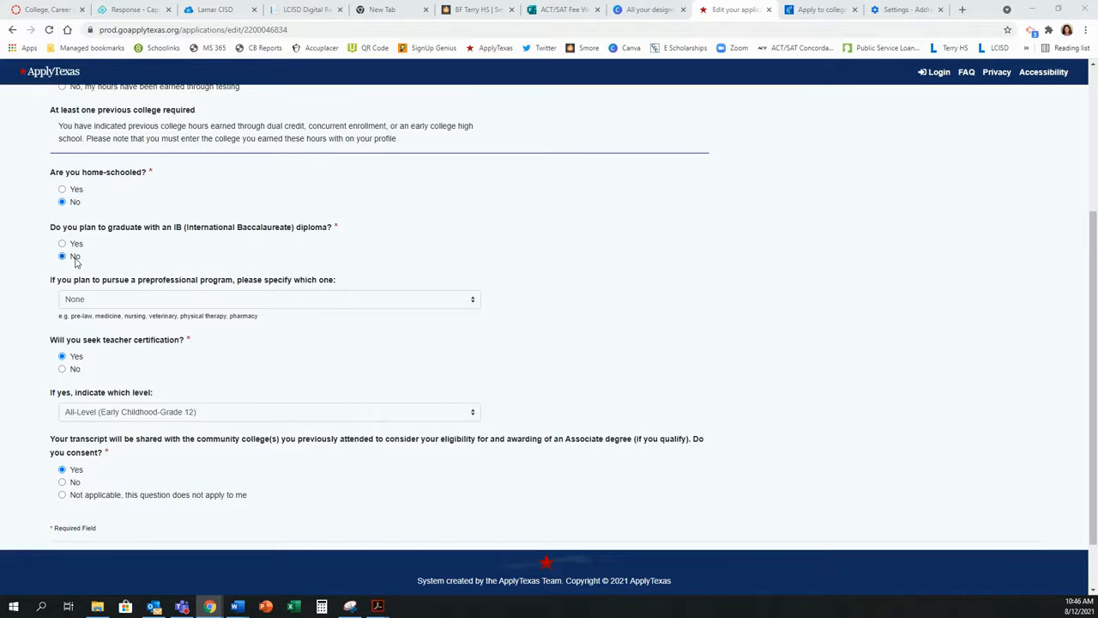
pyautogui.click(266, 300)
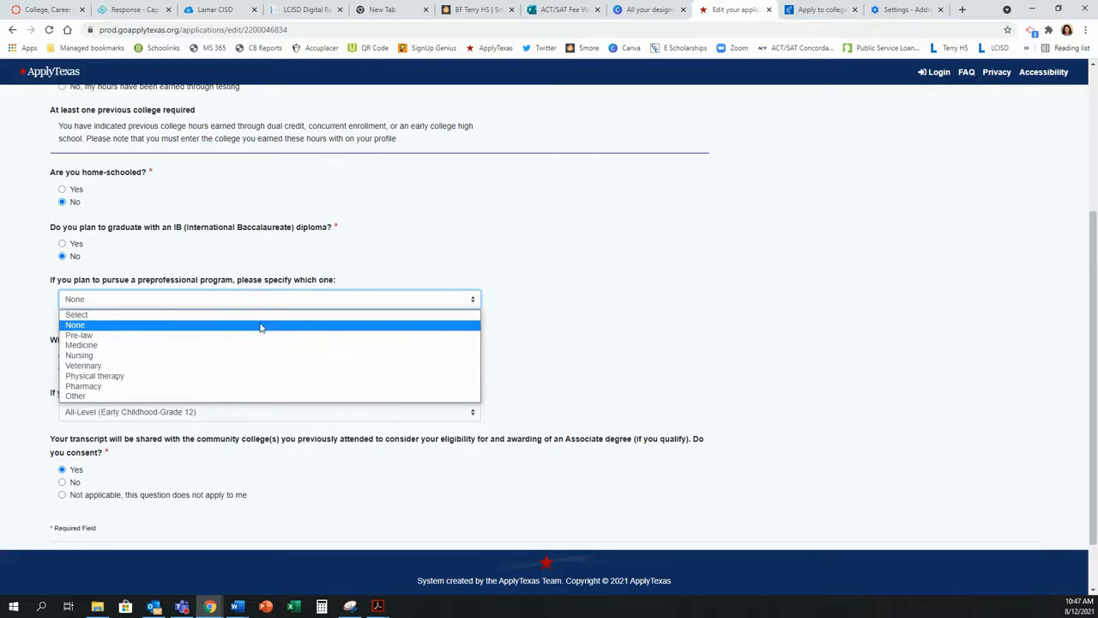
pyautogui.click(262, 326)
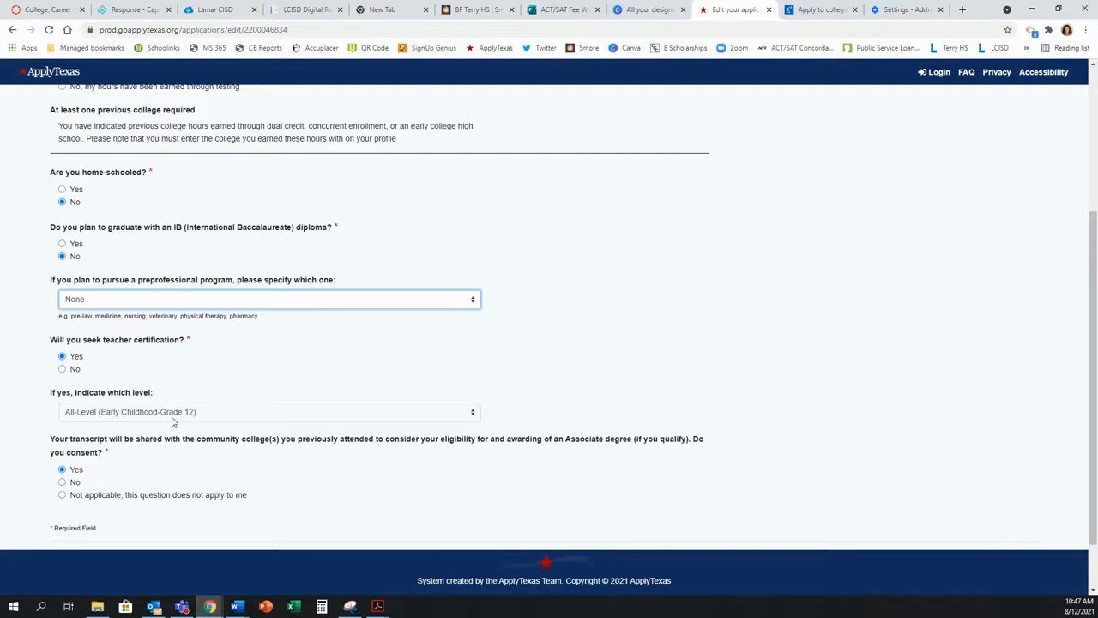
# Step: Answer No to teacher certification, save, and advance to page 3 of 7
pyautogui.click(62, 369)
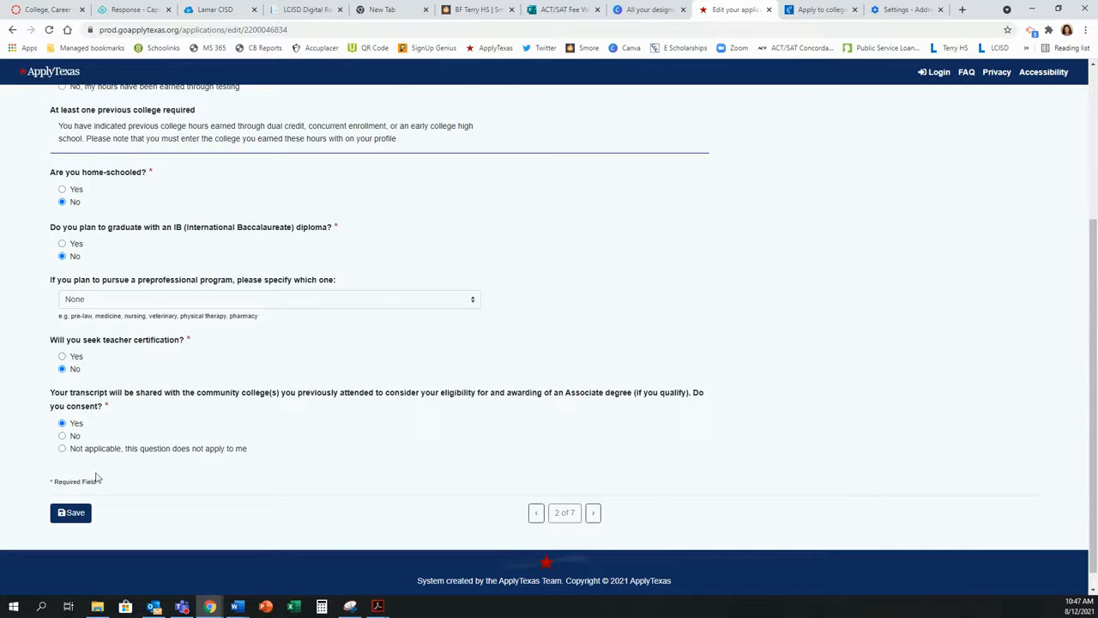
pyautogui.click(74, 513)
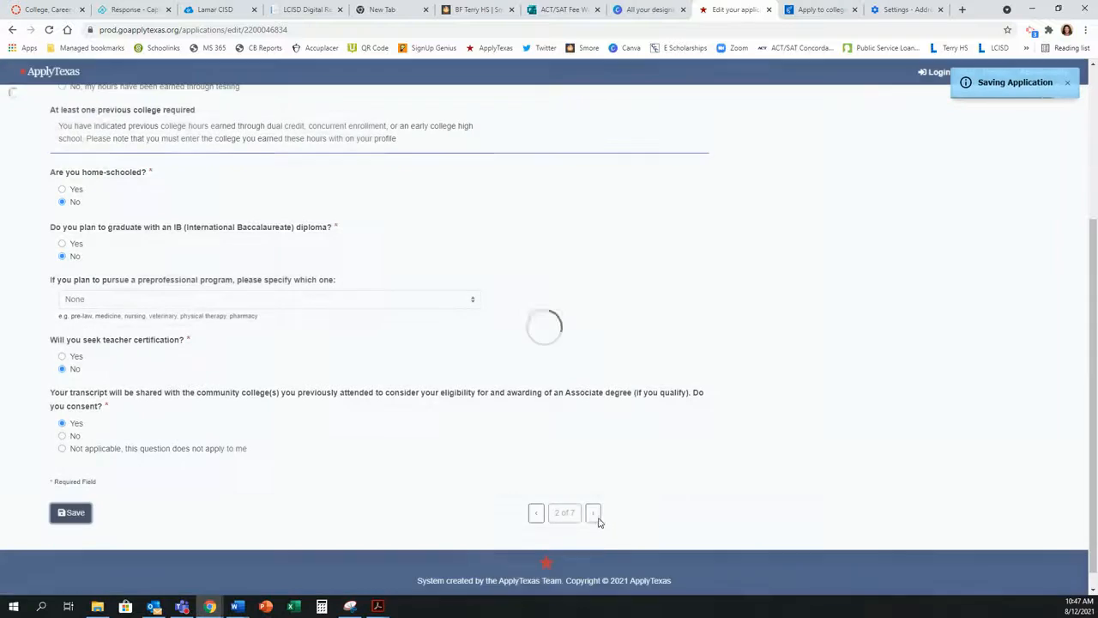
pyautogui.click(594, 514)
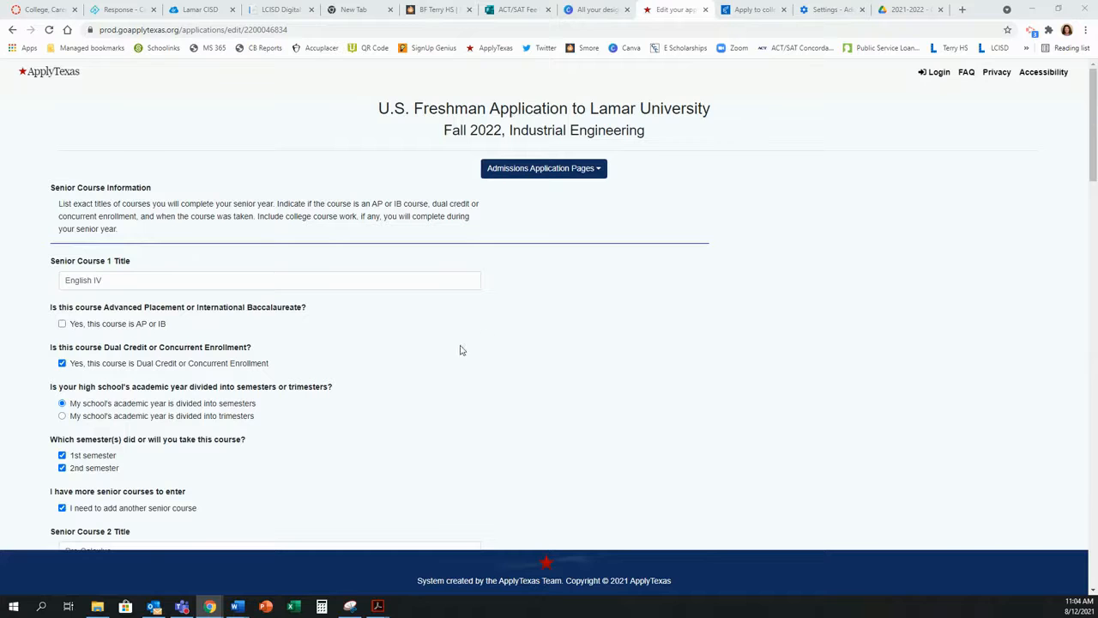
# Step: Scroll to the bottom of the senior course list and save it
pyautogui.scroll(-3, 532, 368)
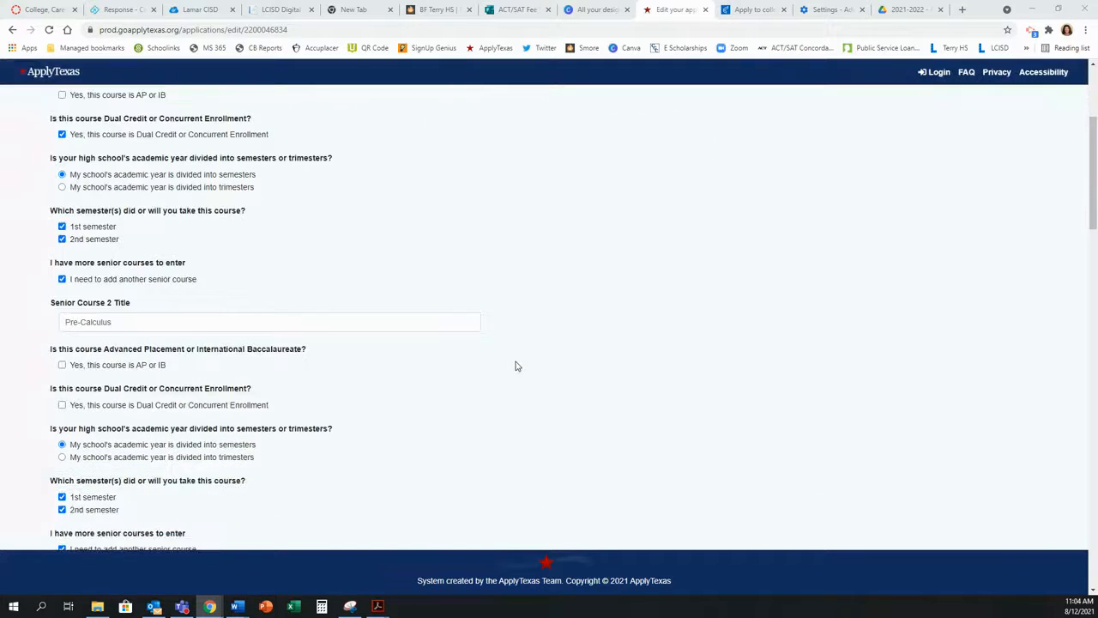
pyautogui.scroll(-1, 518, 367)
pyautogui.scroll(-4, 523, 365)
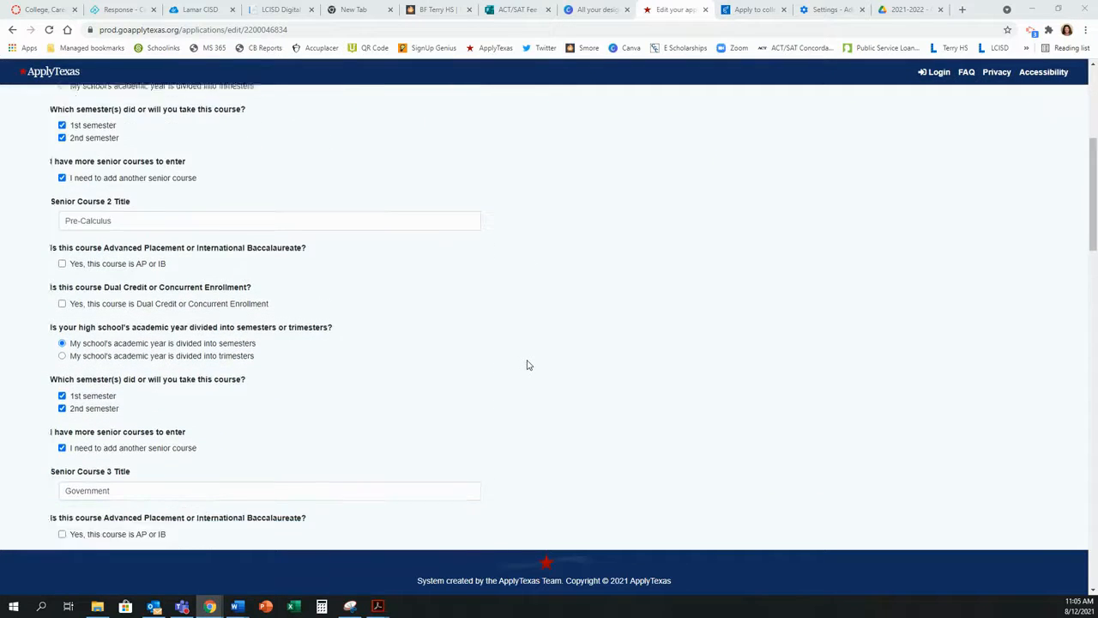
pyautogui.scroll(-4, 528, 364)
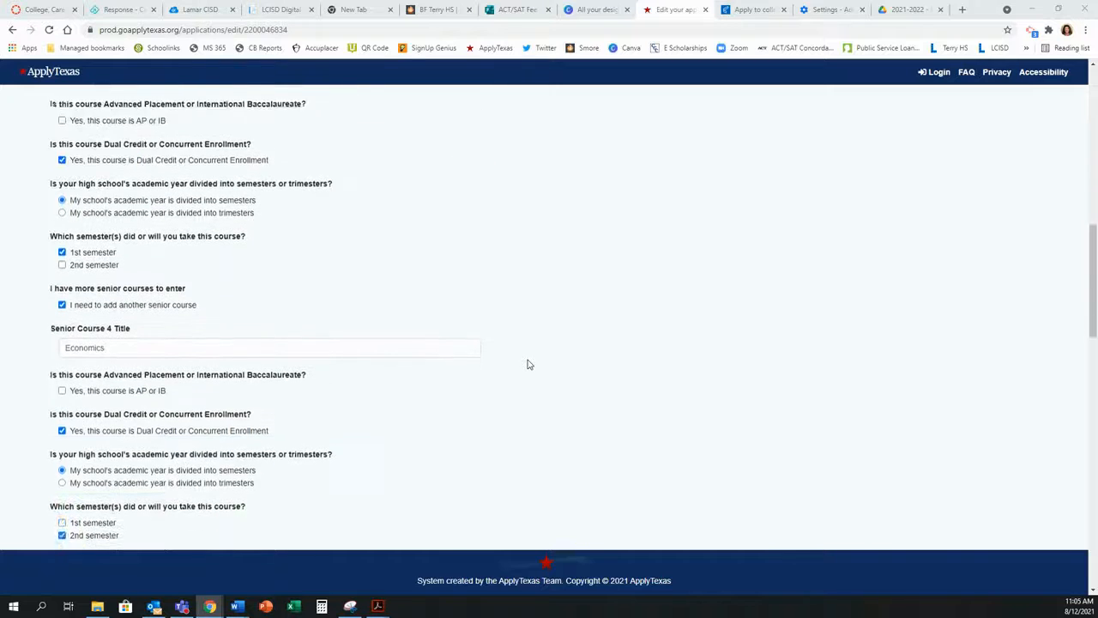
pyautogui.scroll(-5, 527, 365)
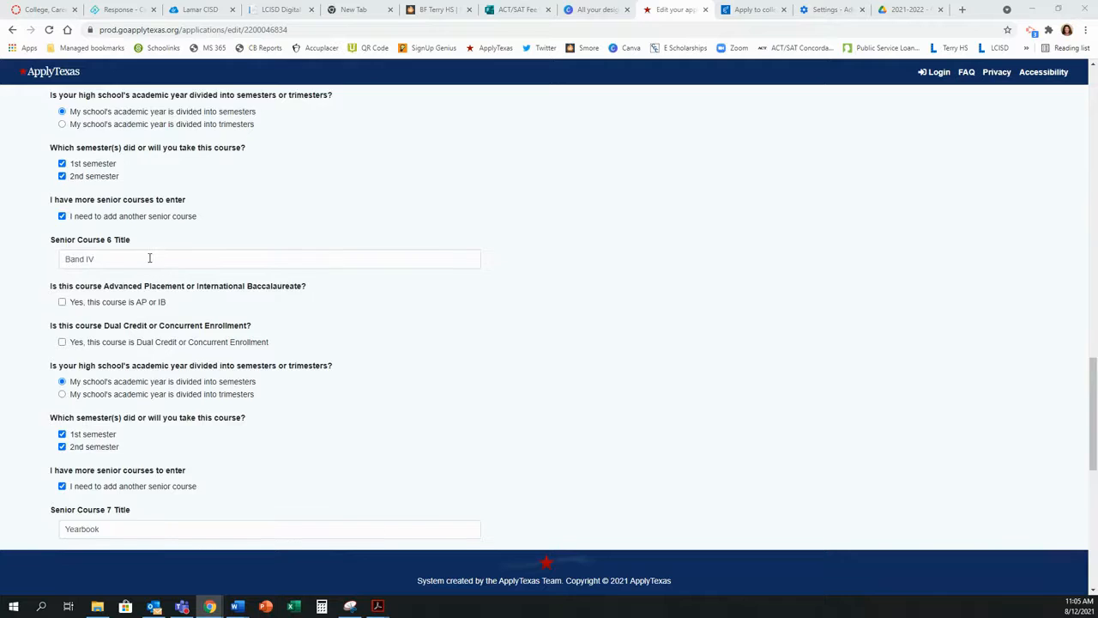
pyautogui.scroll(-3, 149, 257)
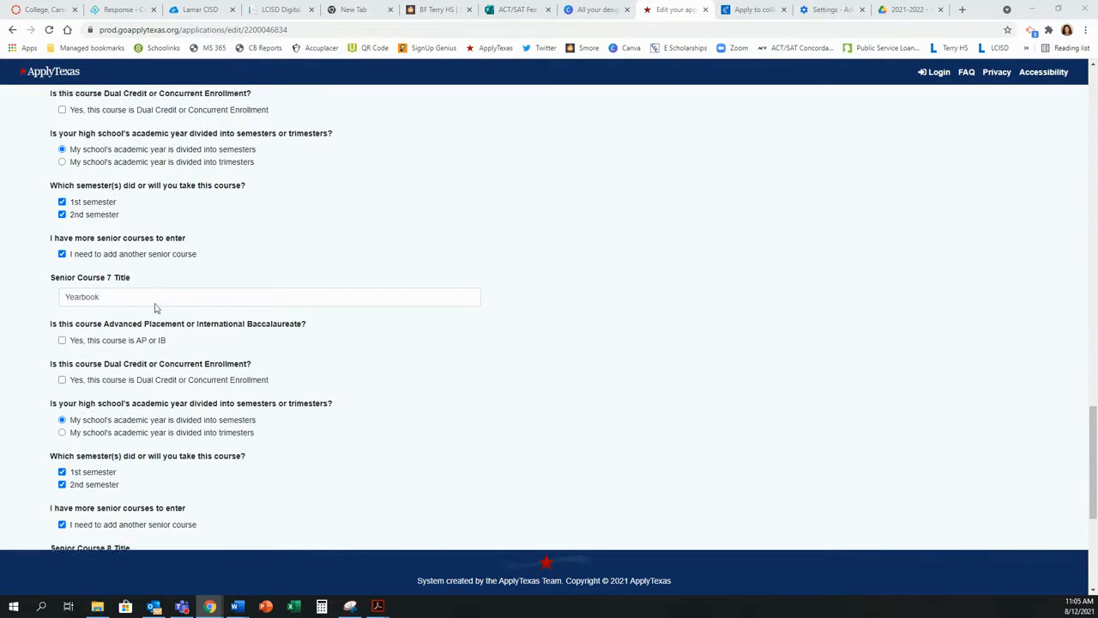
pyautogui.scroll(-4, 163, 301)
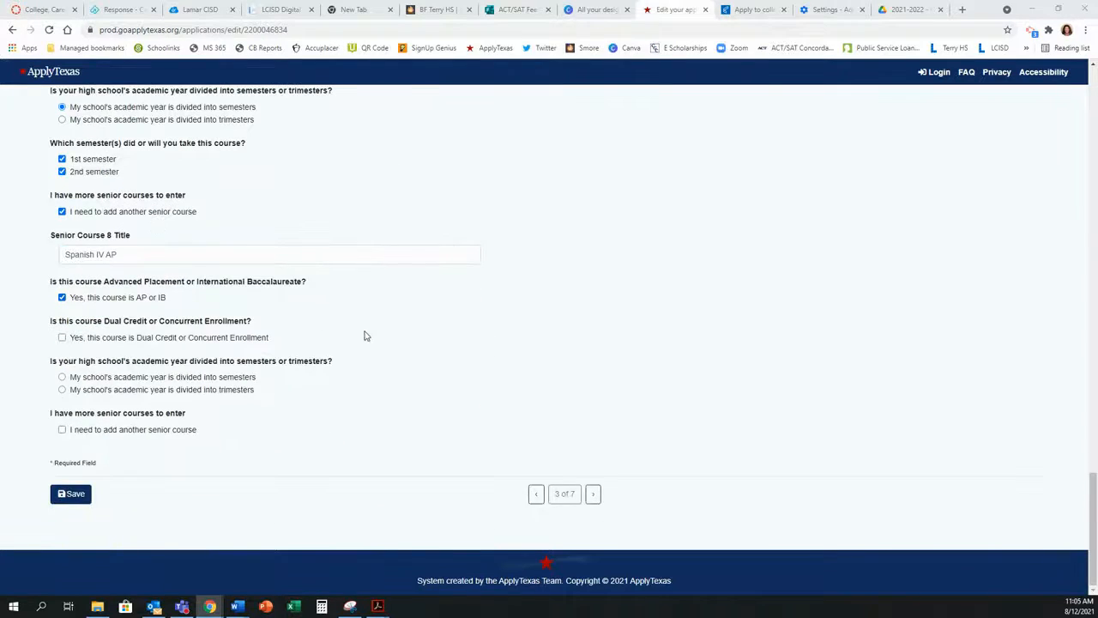
pyautogui.click(72, 501)
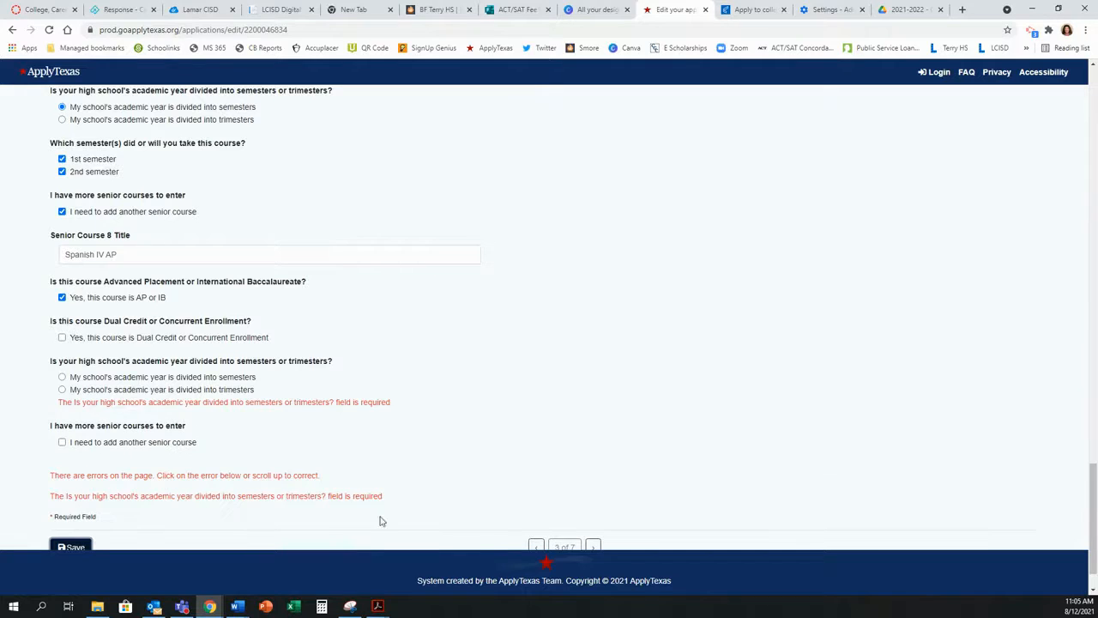
# Step: Mark the year as semesters with Spanish IV AP in both, save, and advance to page 4
pyautogui.click(62, 376)
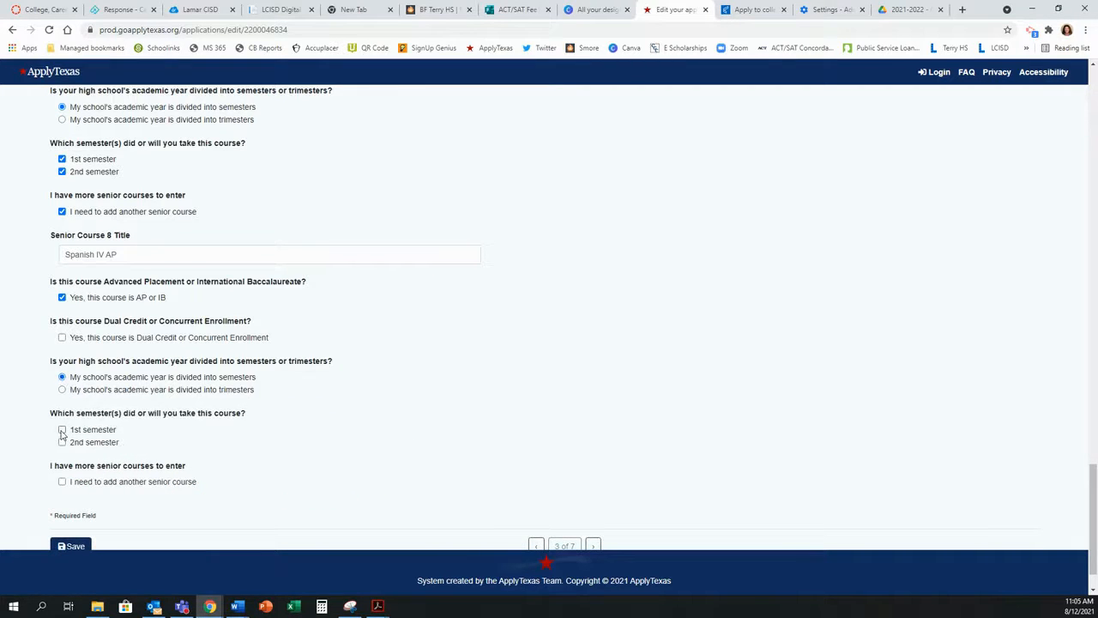
pyautogui.click(62, 430)
pyautogui.click(62, 442)
pyautogui.scroll(-1, 115, 454)
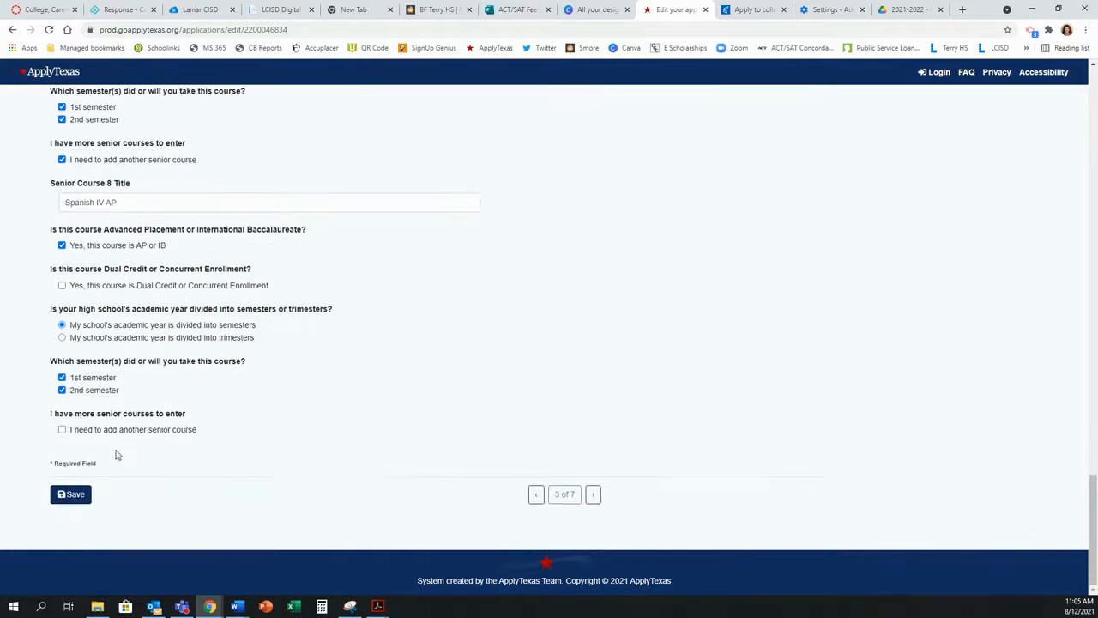
pyautogui.click(64, 497)
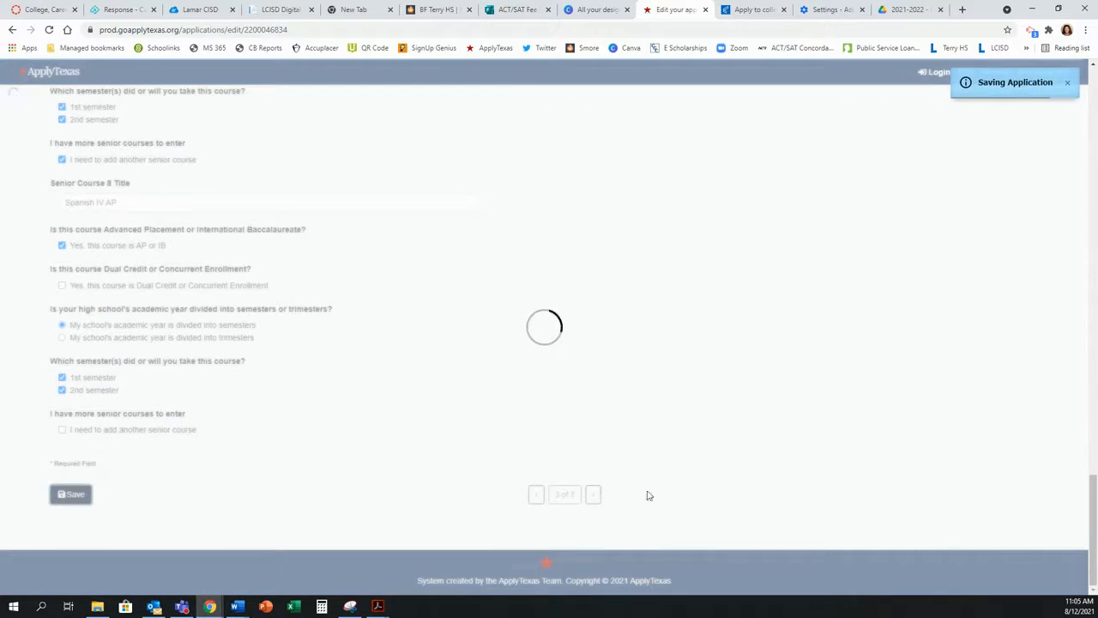
pyautogui.click(593, 494)
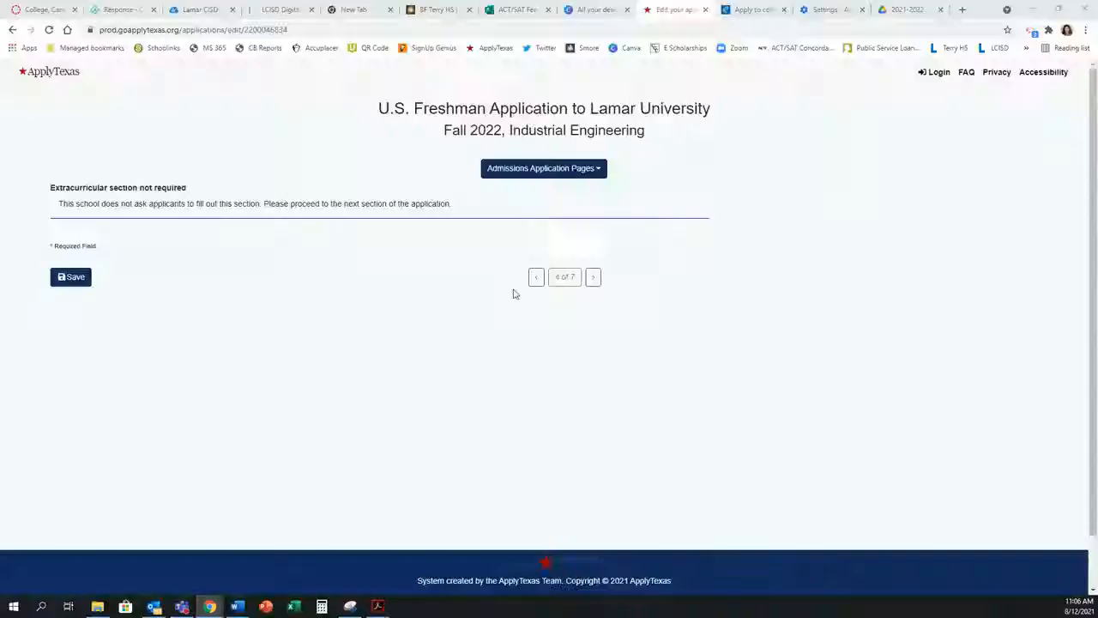
# Step: Skip the volunteer service, awards and employment pages, then finish the freshman questions with Done
pyautogui.click(593, 277)
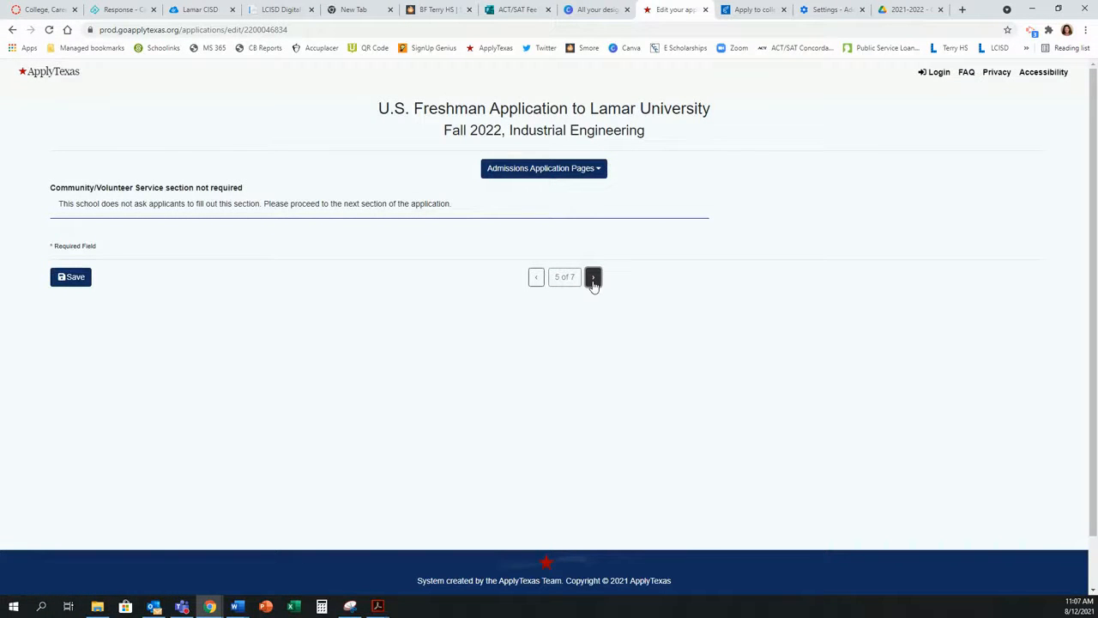
pyautogui.click(592, 277)
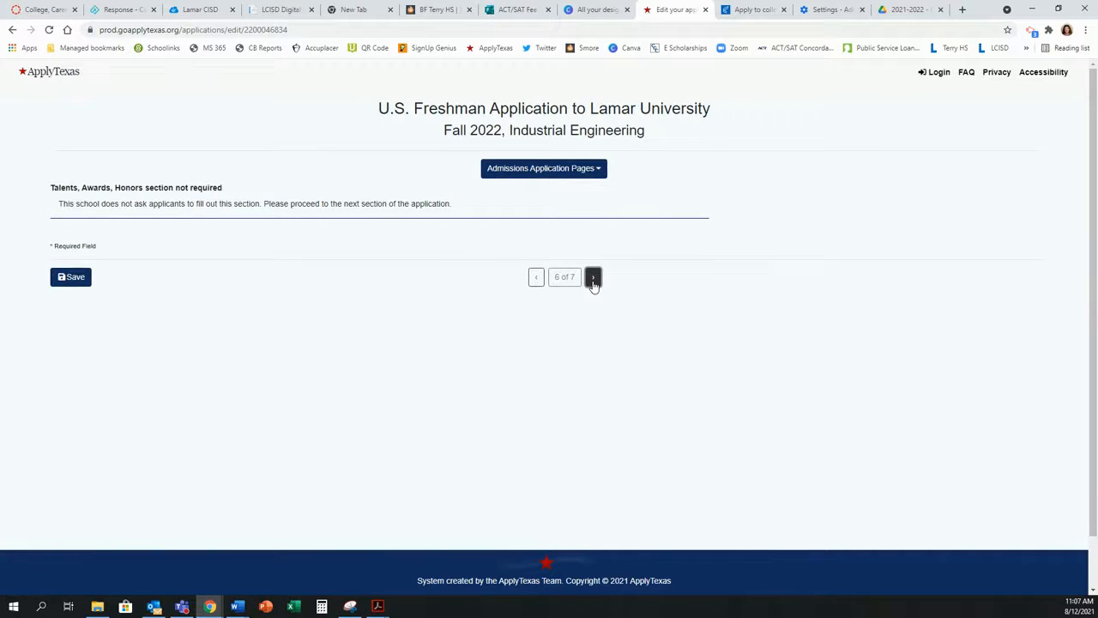
pyautogui.click(593, 279)
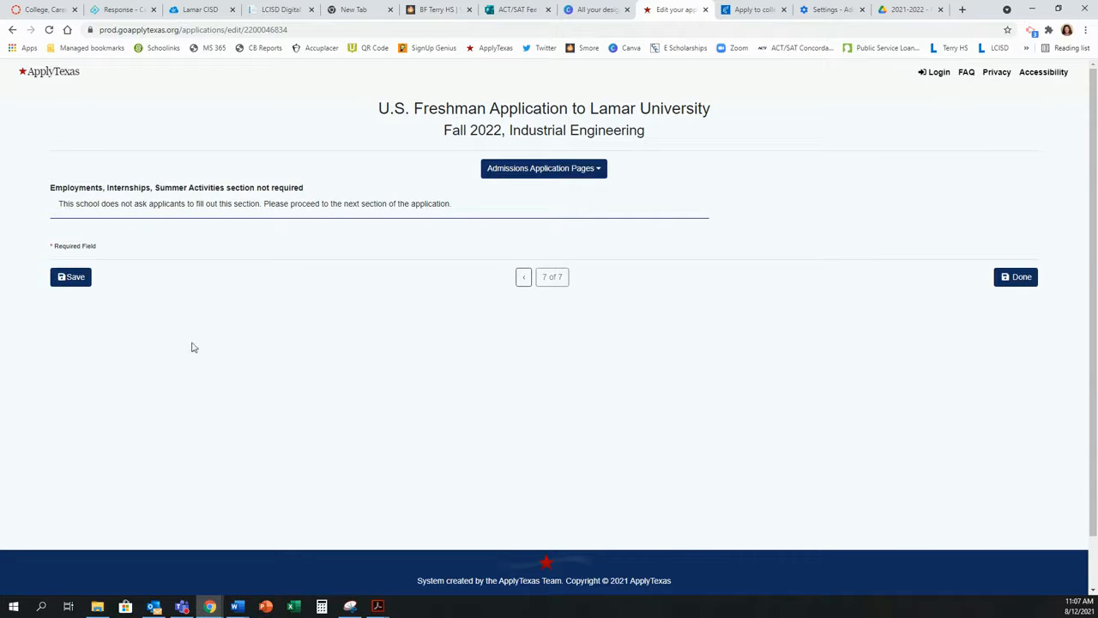
pyautogui.click(1013, 283)
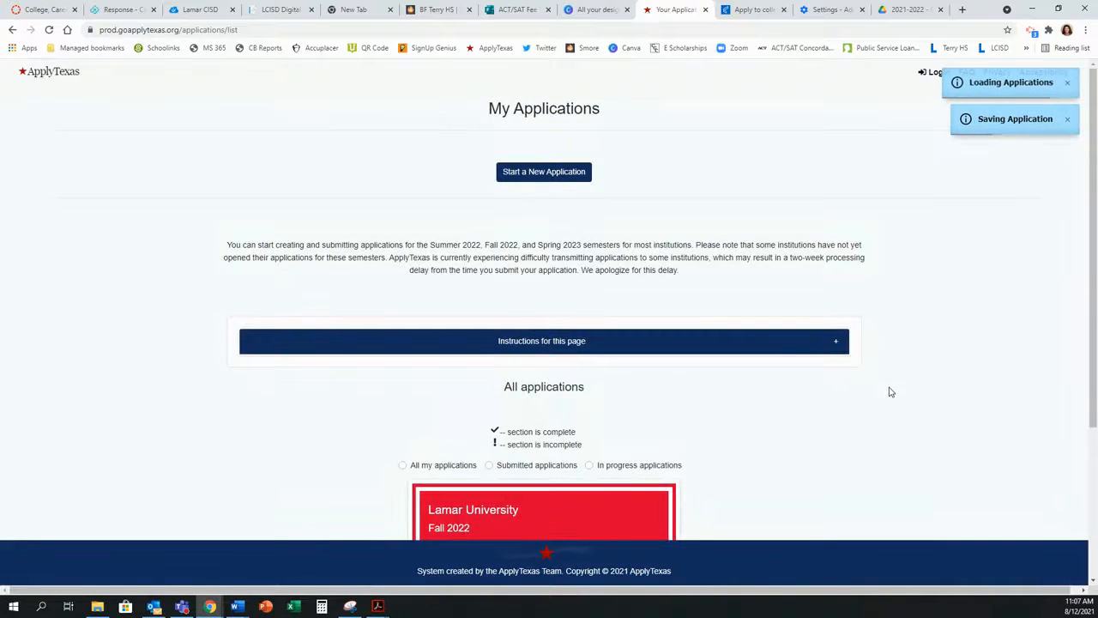
# Step: Expand the Lamar University card's Admissions application sections on My Applications
pyautogui.scroll(-2, 890, 390)
pyautogui.scroll(-1, 889, 391)
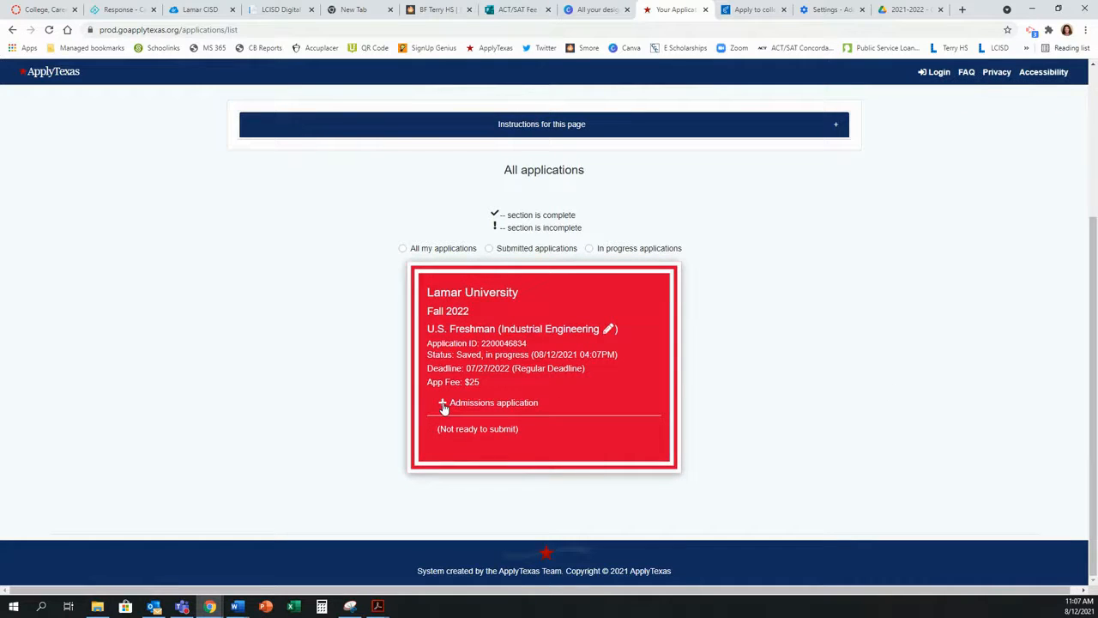
pyautogui.click(442, 403)
pyautogui.scroll(-1, 443, 408)
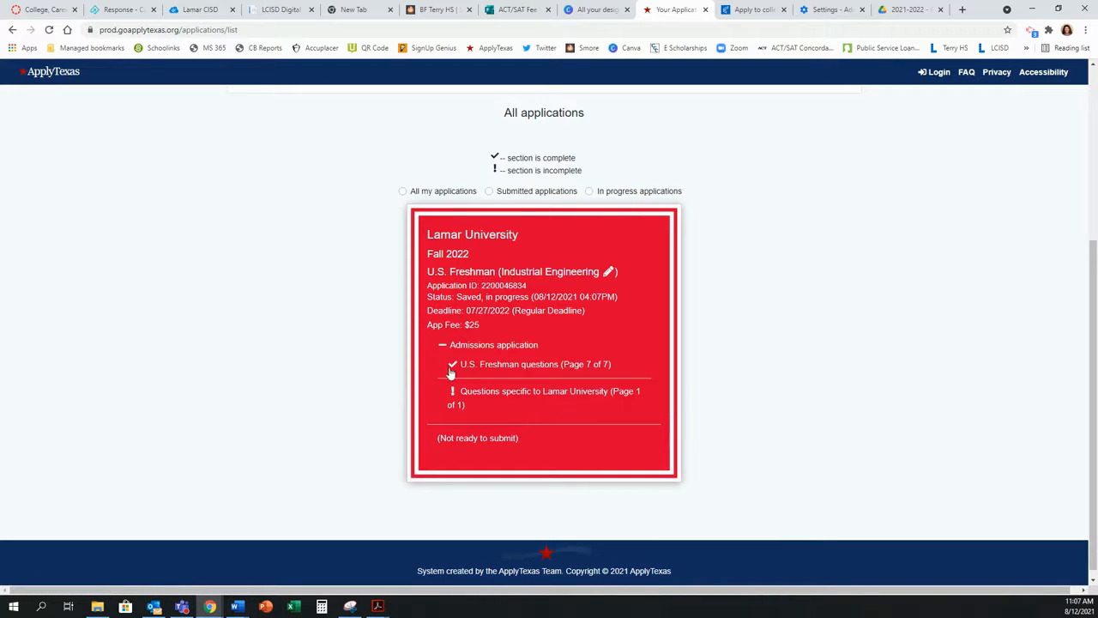
# Step: Answer No to the Lamar Legacy and Marching Band questions, save, and finish
pyautogui.click(508, 399)
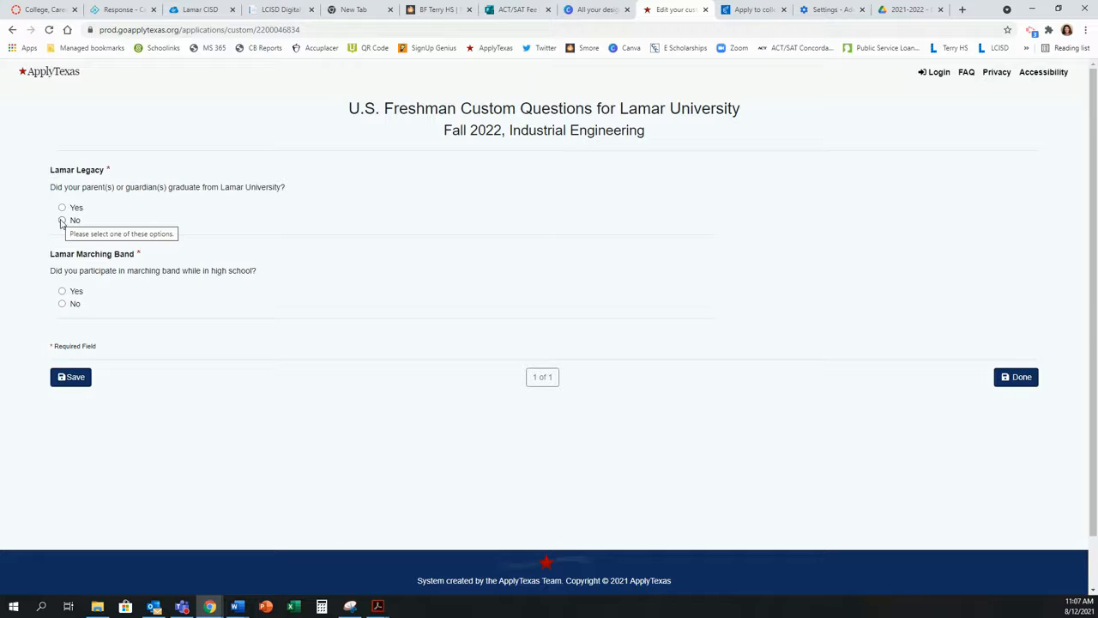
pyautogui.click(62, 221)
pyautogui.click(62, 305)
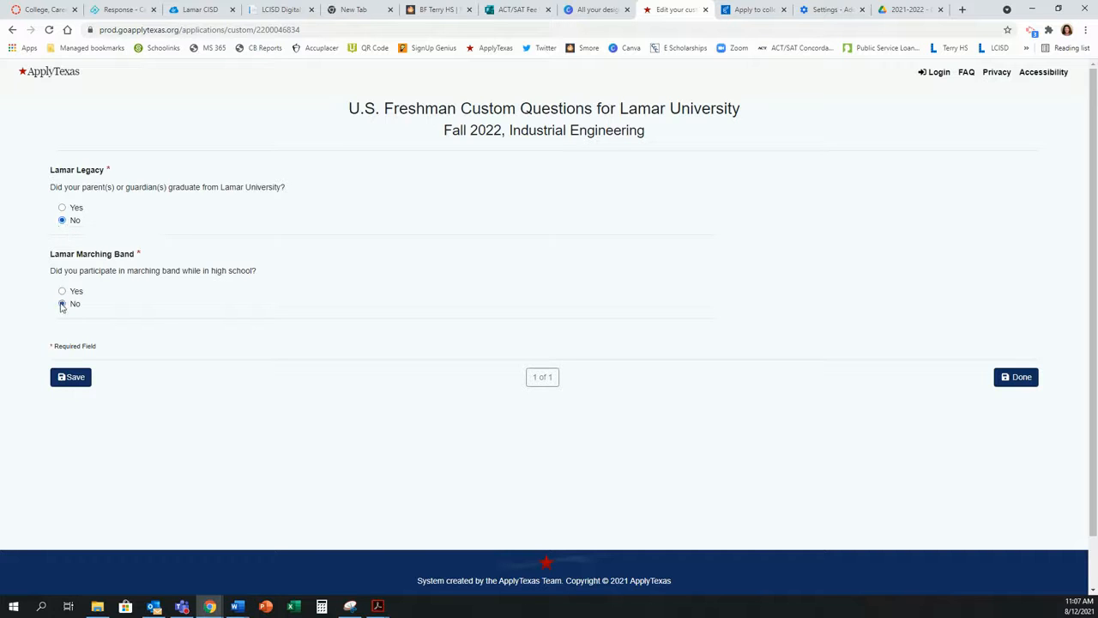
pyautogui.click(68, 378)
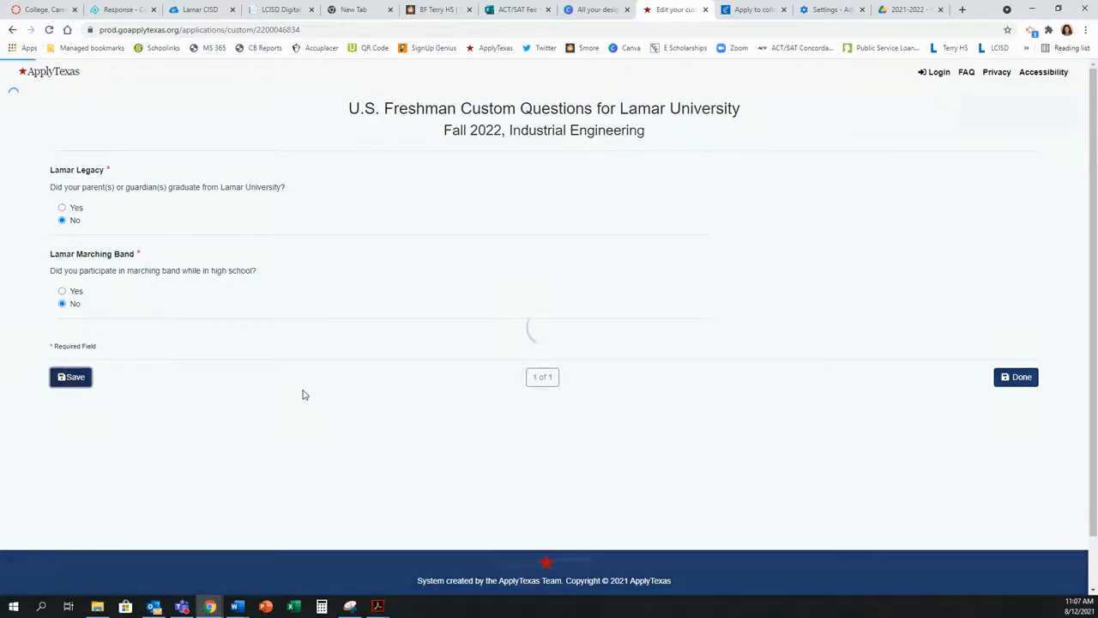
pyautogui.click(1020, 383)
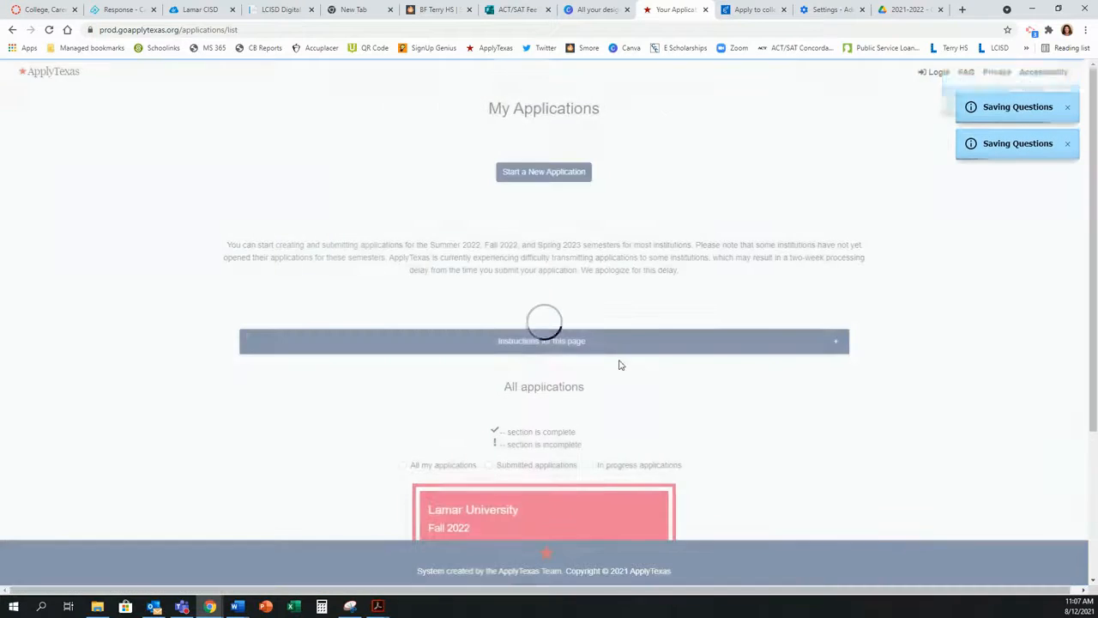
pyautogui.scroll(-3, 772, 375)
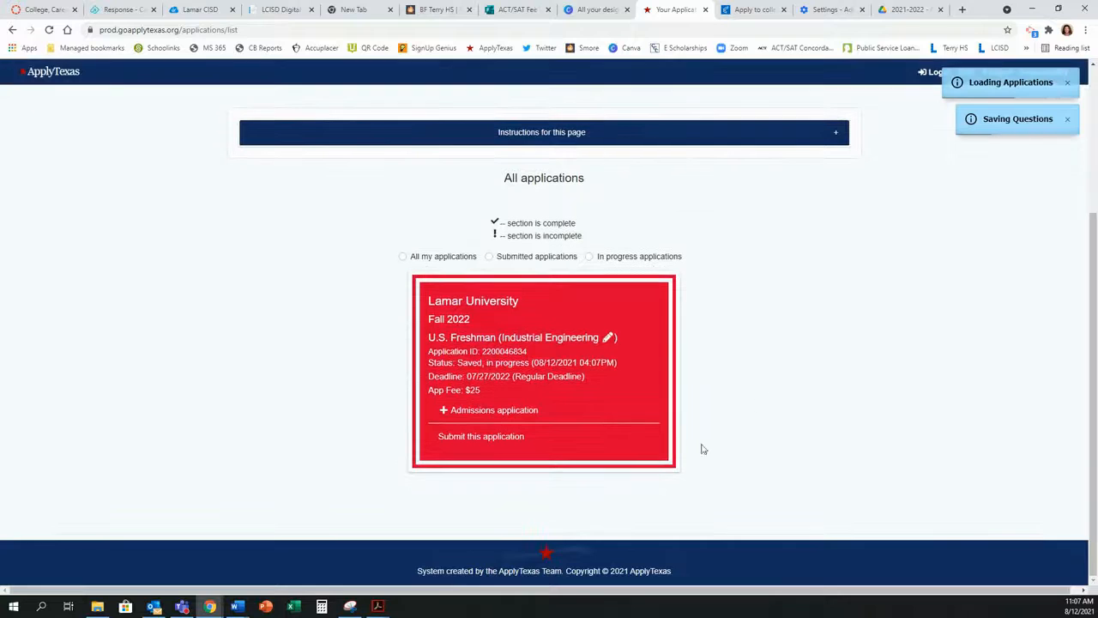
# Step: Open the Lamar submission form and tick the Texas rights, meningitis and college policies certifications
pyautogui.click(486, 438)
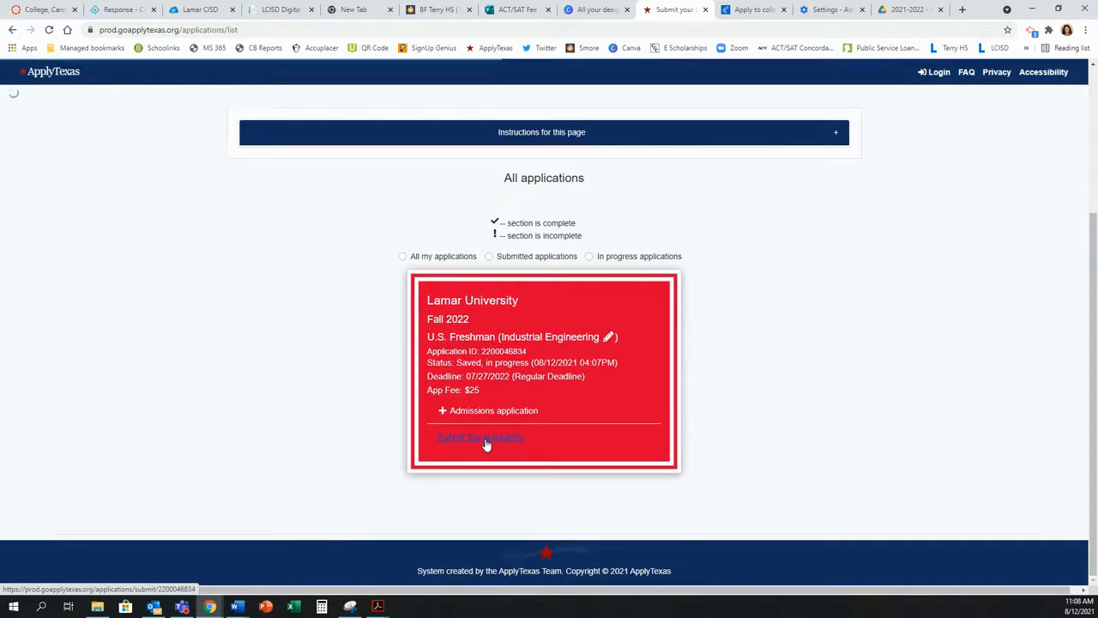
pyautogui.scroll(-1, 695, 343)
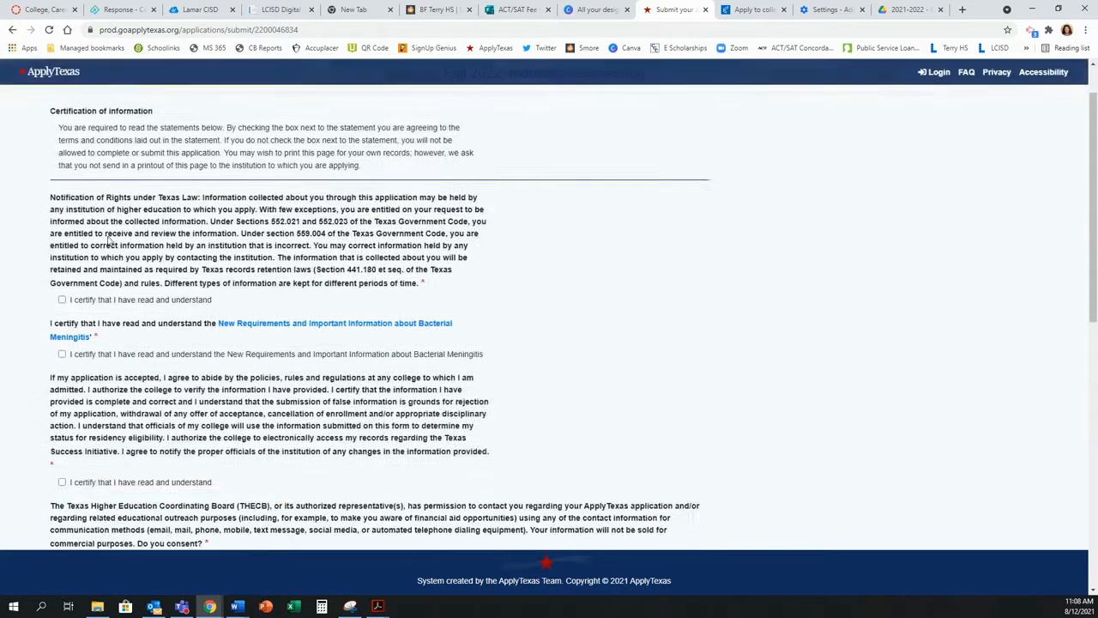
pyautogui.click(62, 300)
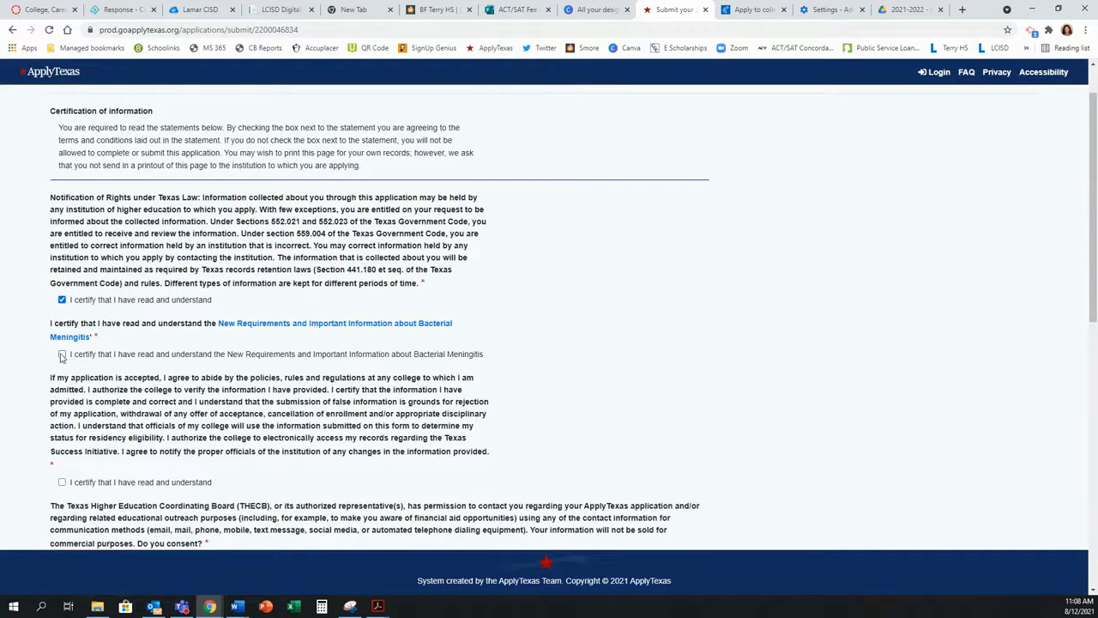
pyautogui.click(62, 353)
pyautogui.scroll(-1, 70, 386)
pyautogui.scroll(-2, 70, 385)
pyautogui.click(61, 310)
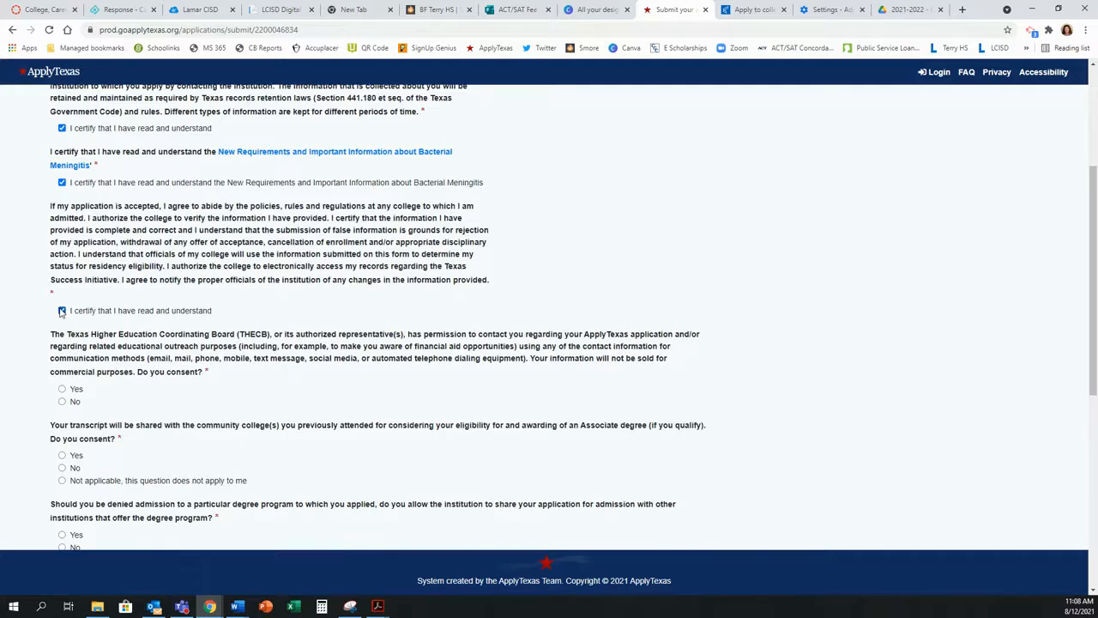
# Step: Answer Yes to THECB contact, community college transcript sharing, and sharing if denied admission
pyautogui.click(63, 390)
pyautogui.scroll(-1, 66, 403)
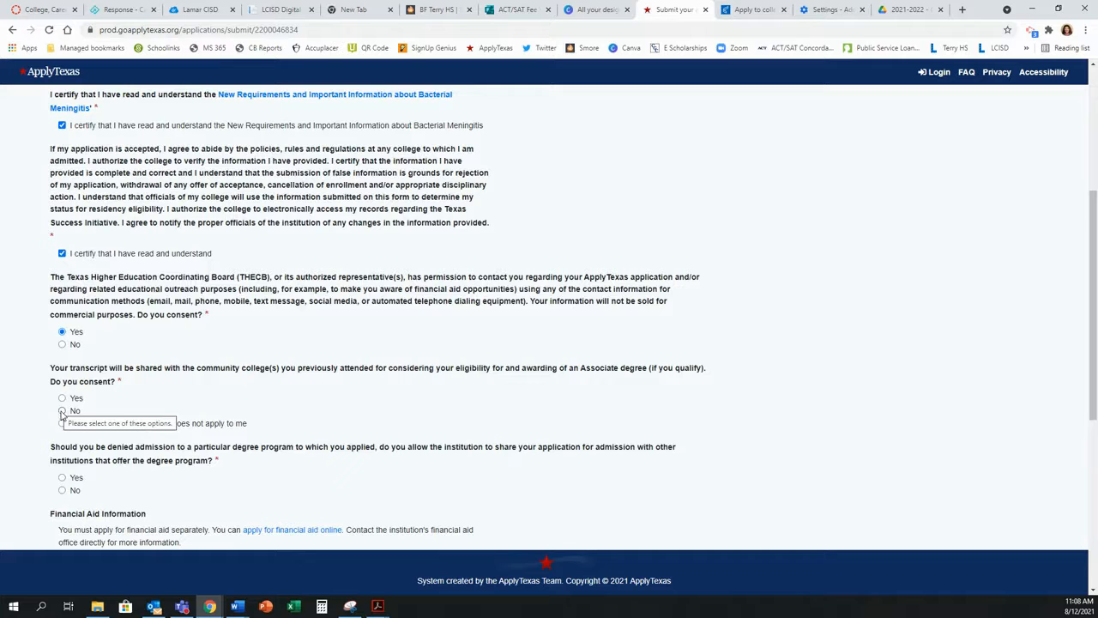
pyautogui.click(62, 398)
pyautogui.scroll(-1, 102, 416)
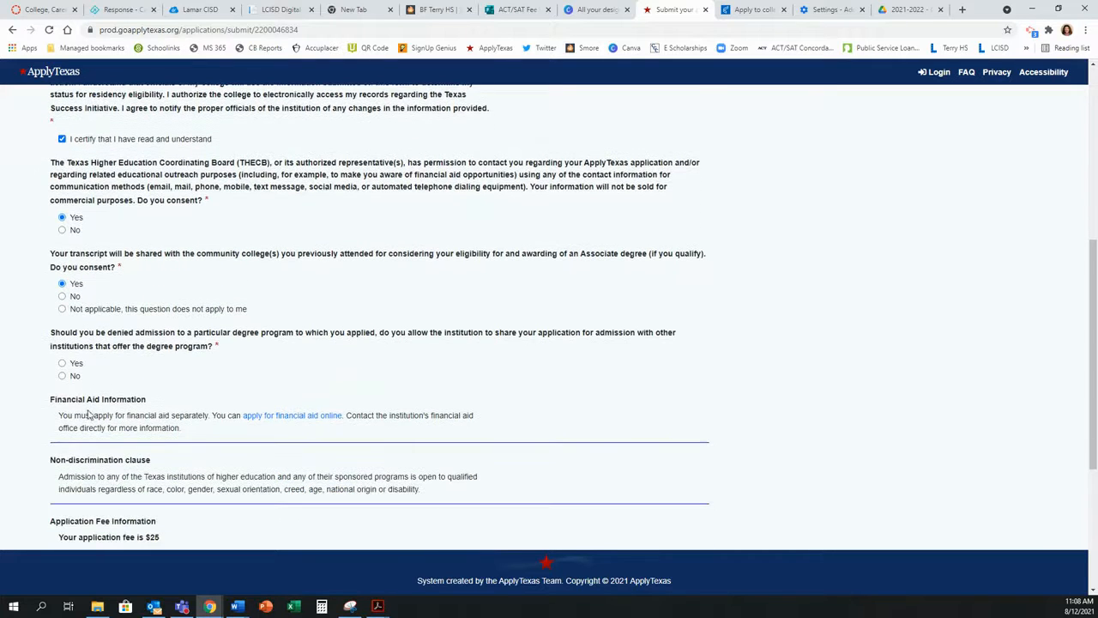
pyautogui.click(60, 362)
pyautogui.scroll(-3, 101, 378)
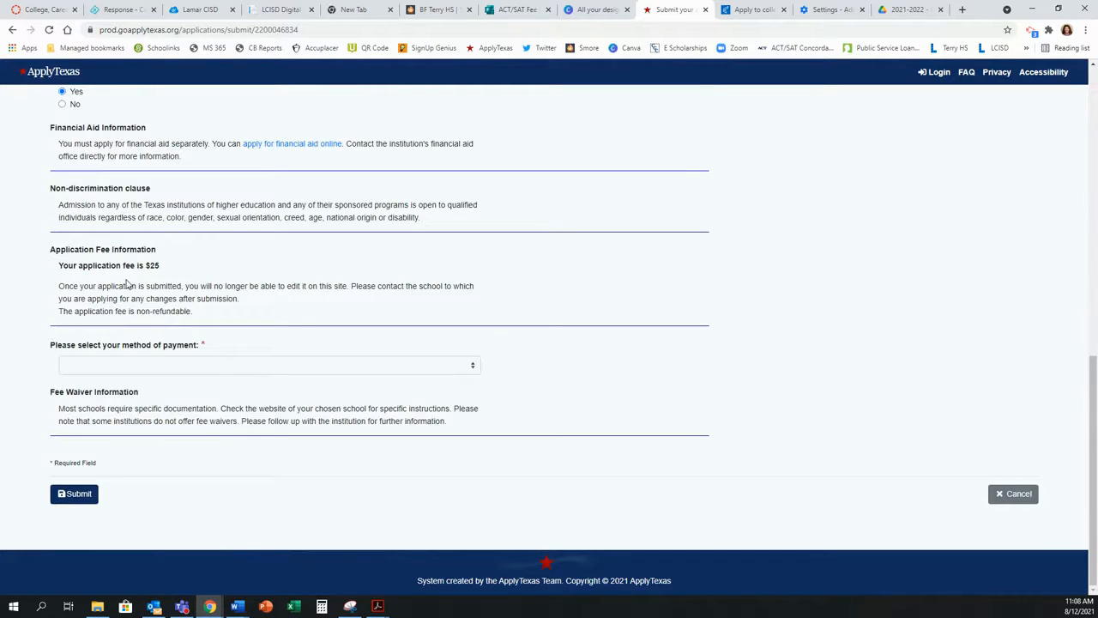
# Step: Pick Request for fee waiver from the method of payment dropdown
pyautogui.click(154, 370)
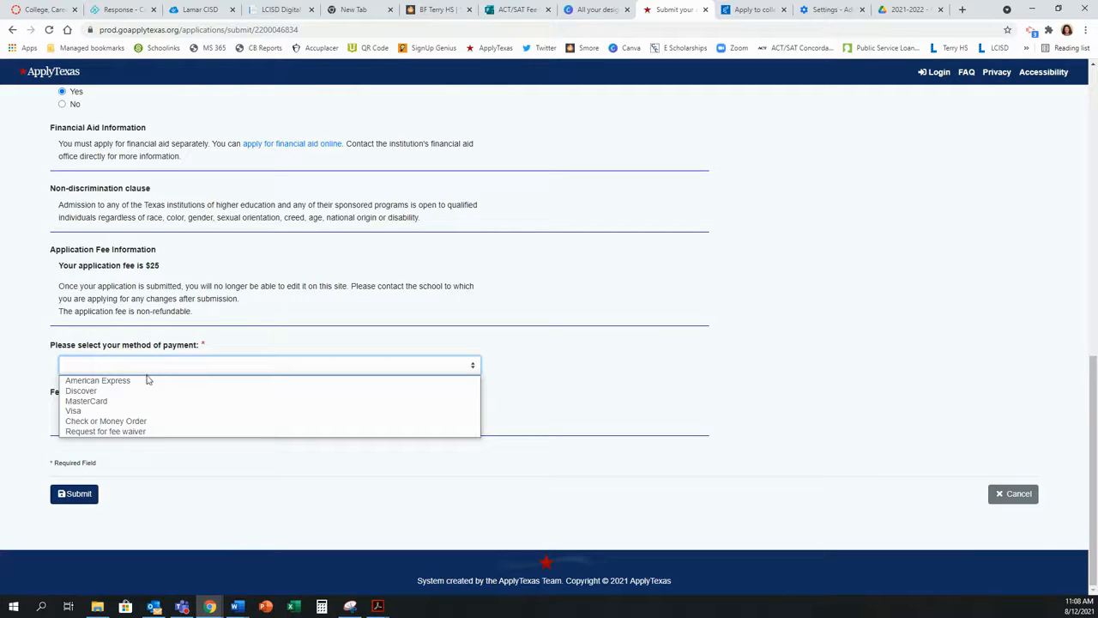
pyautogui.click(142, 432)
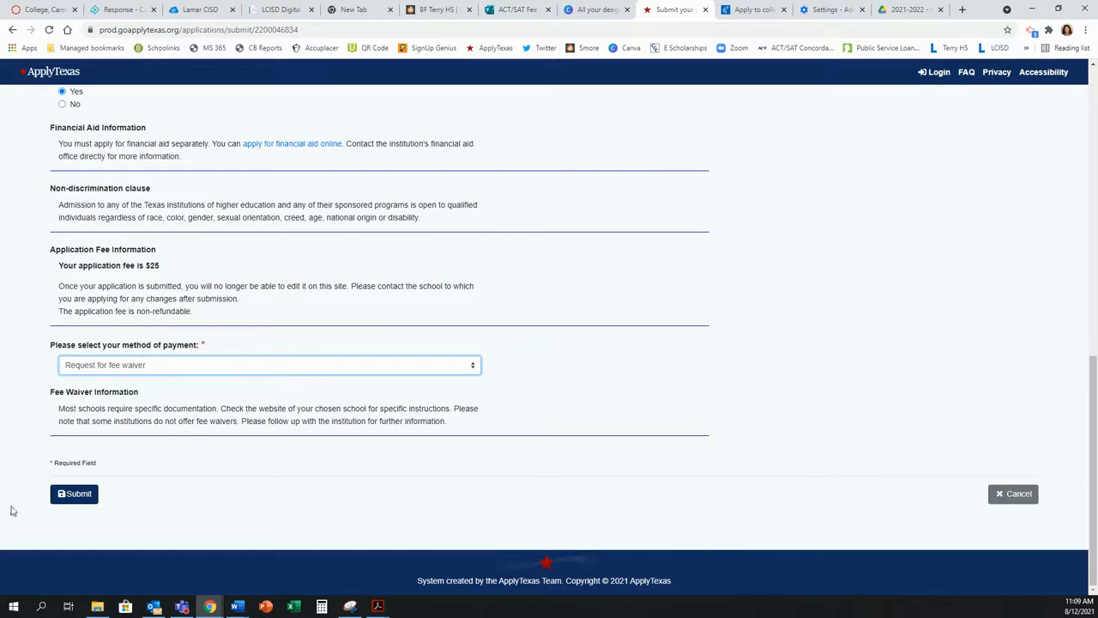
# Step: Submit the Lamar application and return to My Applications from the confirmation page
pyautogui.click(67, 497)
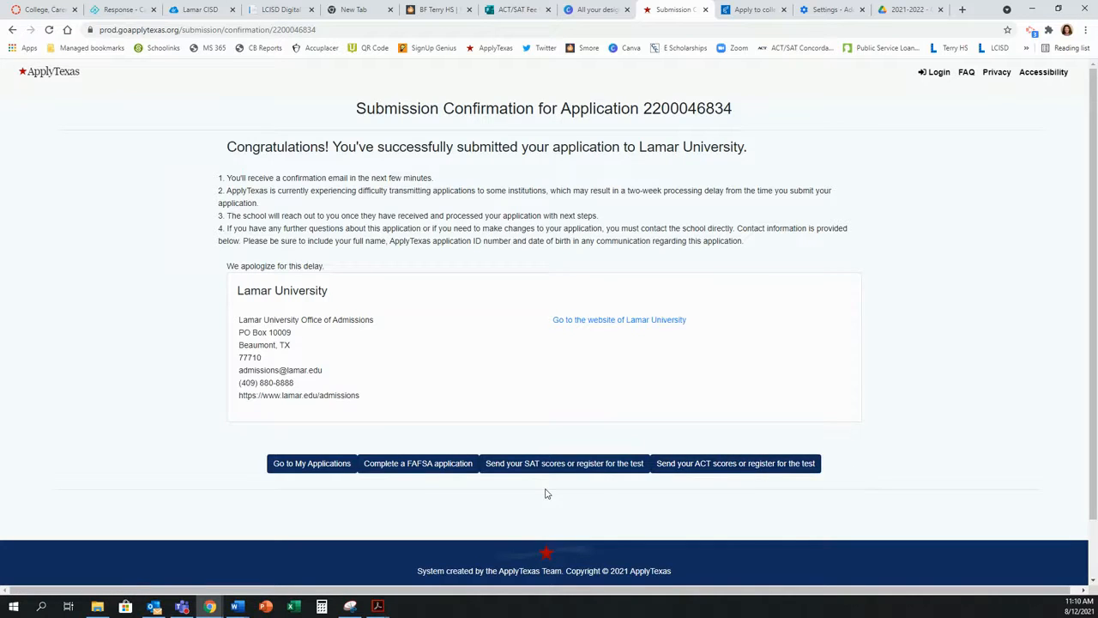
pyautogui.click(302, 465)
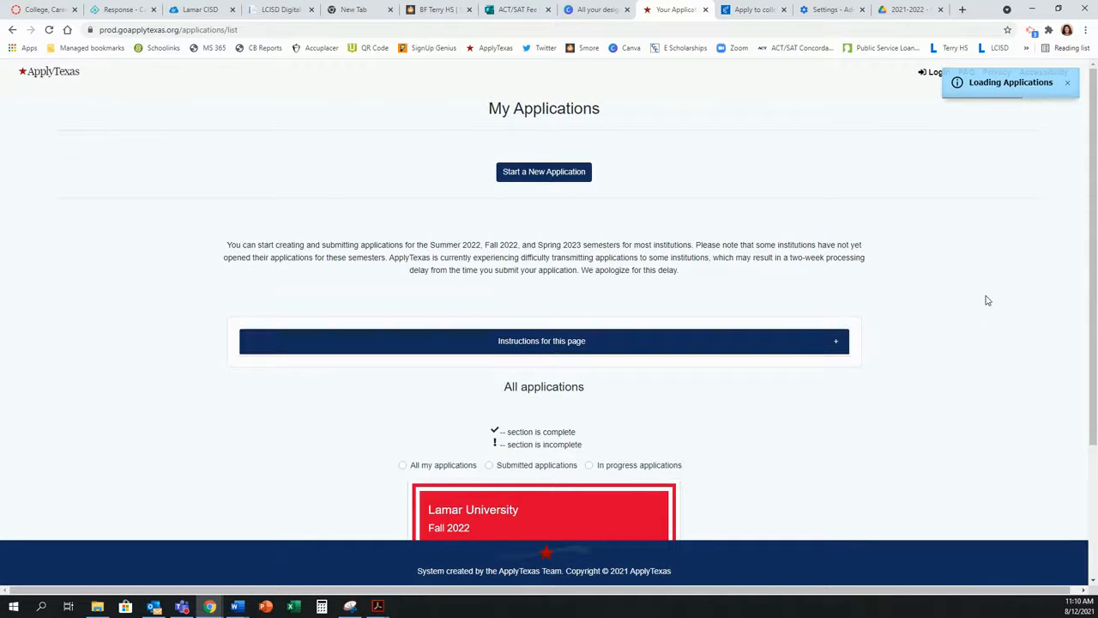
pyautogui.scroll(-1, 985, 299)
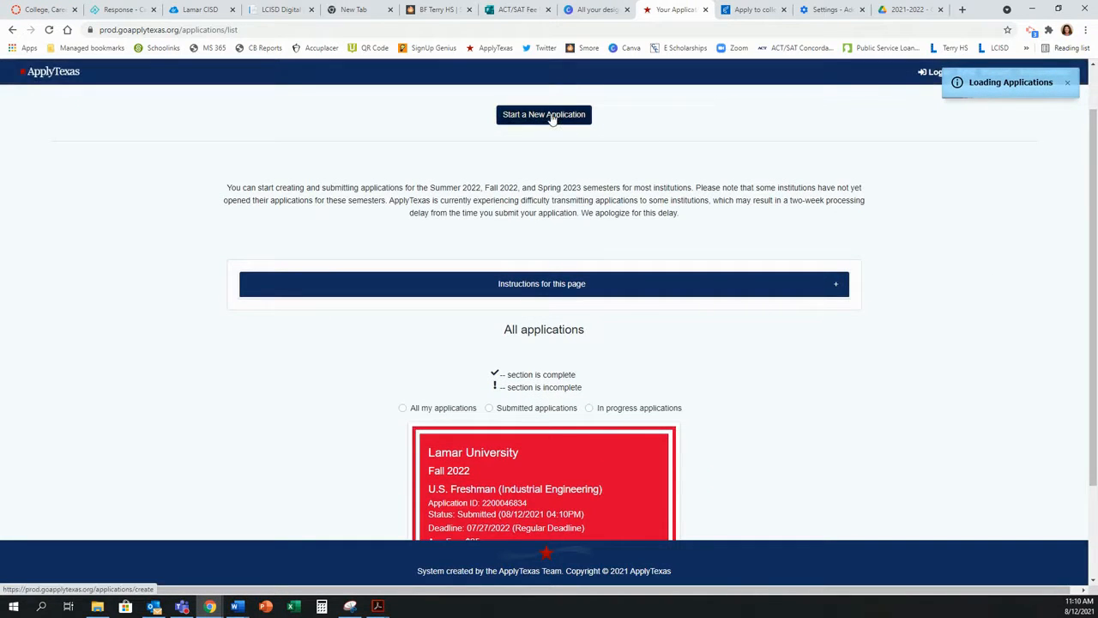
# Step: Begin a four-year application to University of Houston - Main Campus, US Freshman, Fall 2022
pyautogui.click(552, 115)
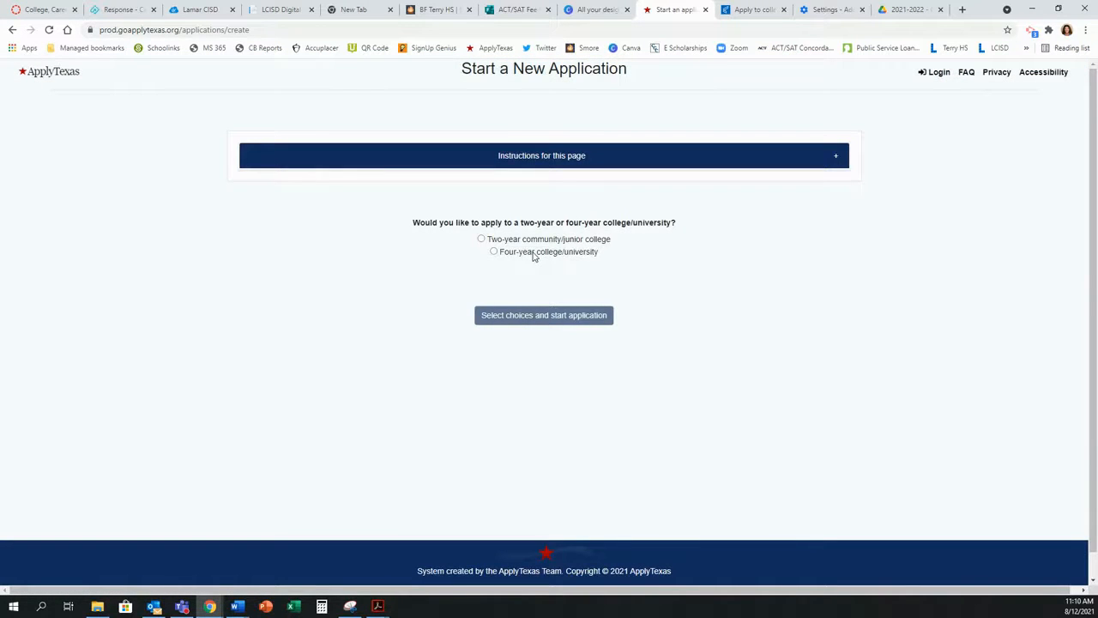
pyautogui.click(494, 251)
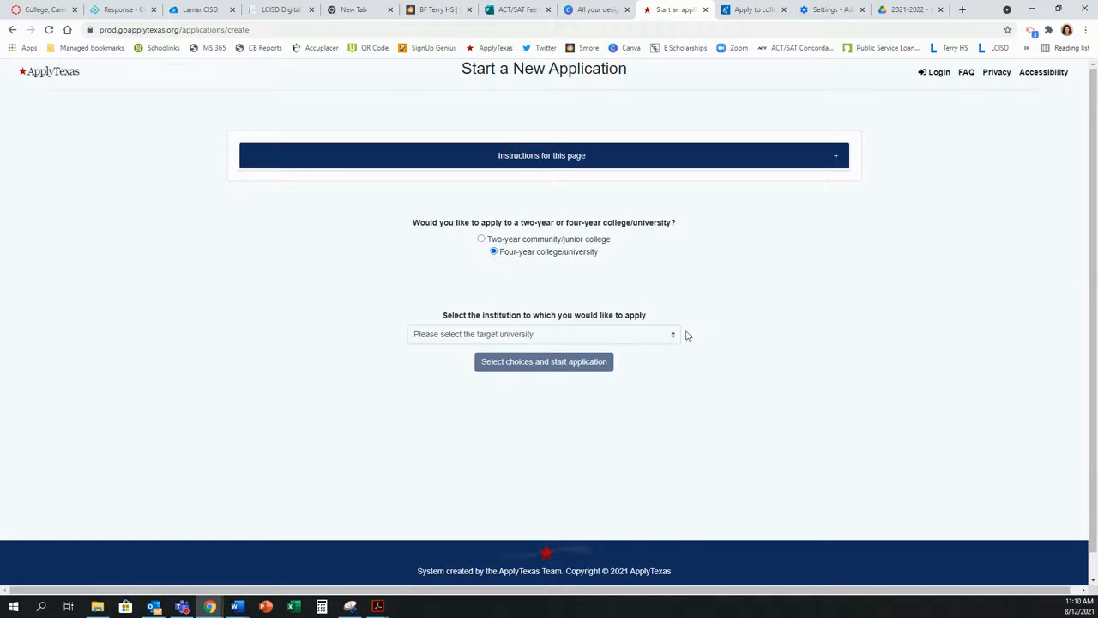
pyautogui.click(654, 341)
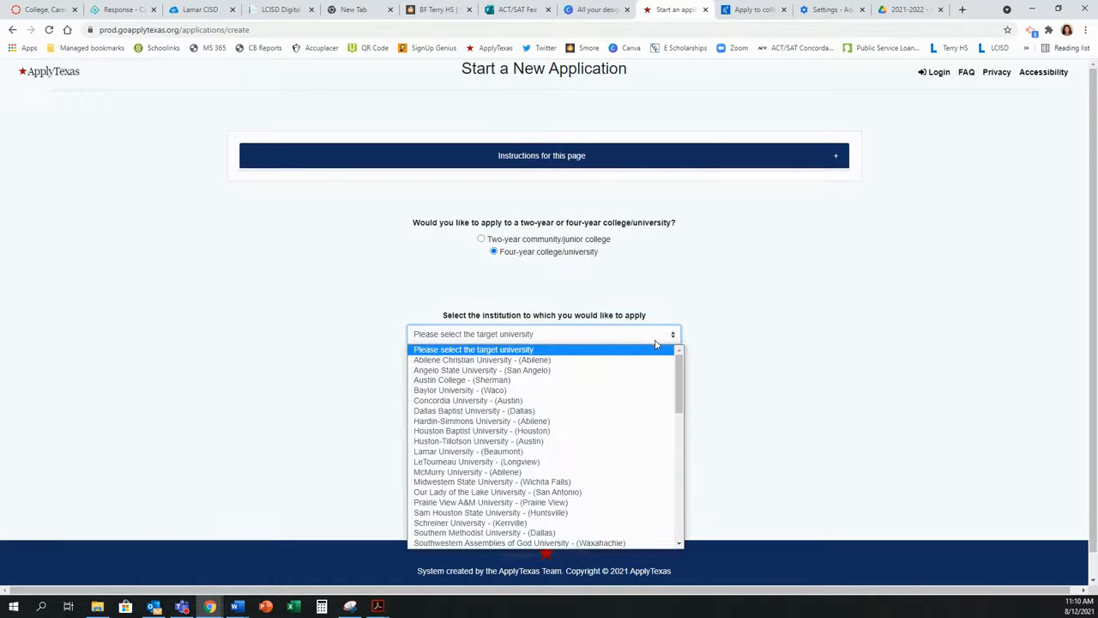
pyautogui.scroll(-10, 639, 391)
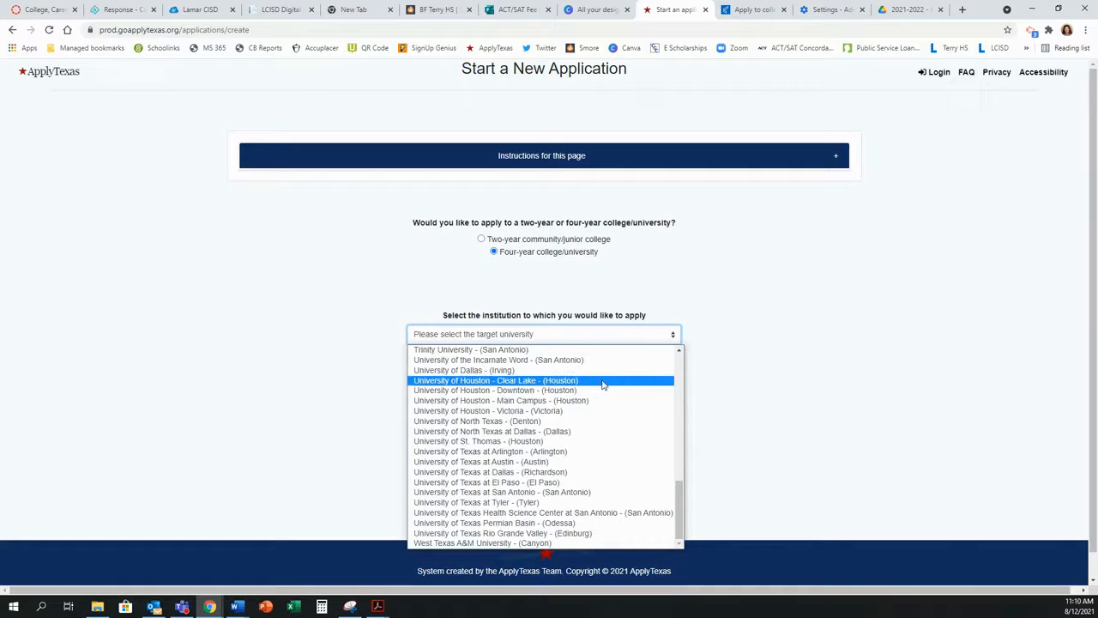
pyautogui.click(570, 401)
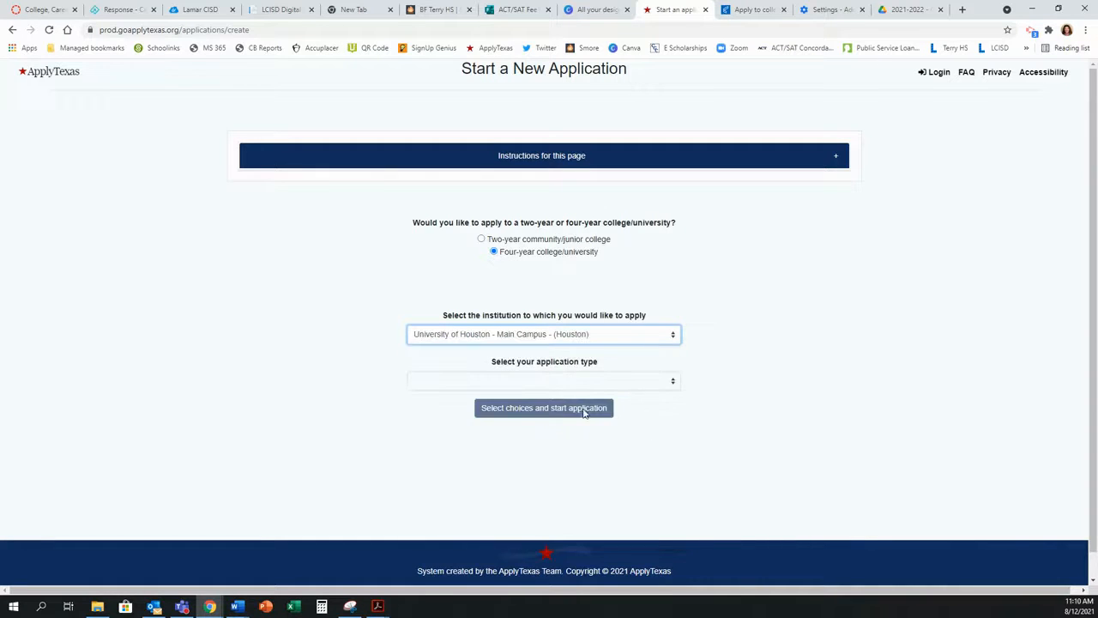
pyautogui.click(562, 383)
pyautogui.click(533, 408)
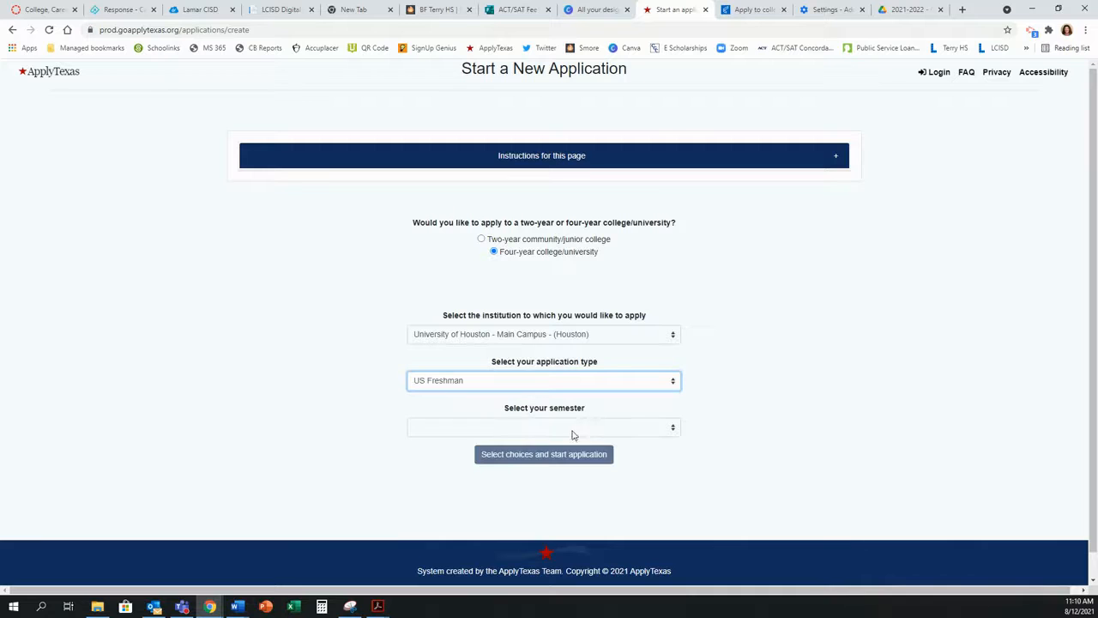
pyautogui.click(572, 432)
pyautogui.click(542, 453)
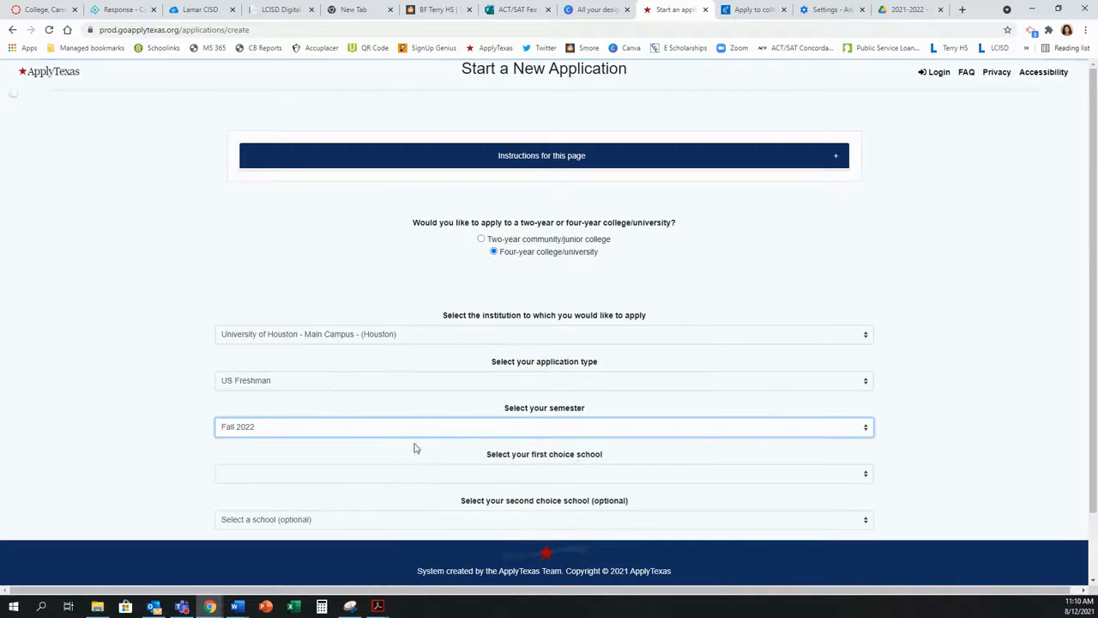
pyautogui.scroll(-1, 529, 458)
# Step: Choose Education / Human Development and Family Studies BA first, Undeclared / Exploratory Studies second, and create it
pyautogui.click(554, 401)
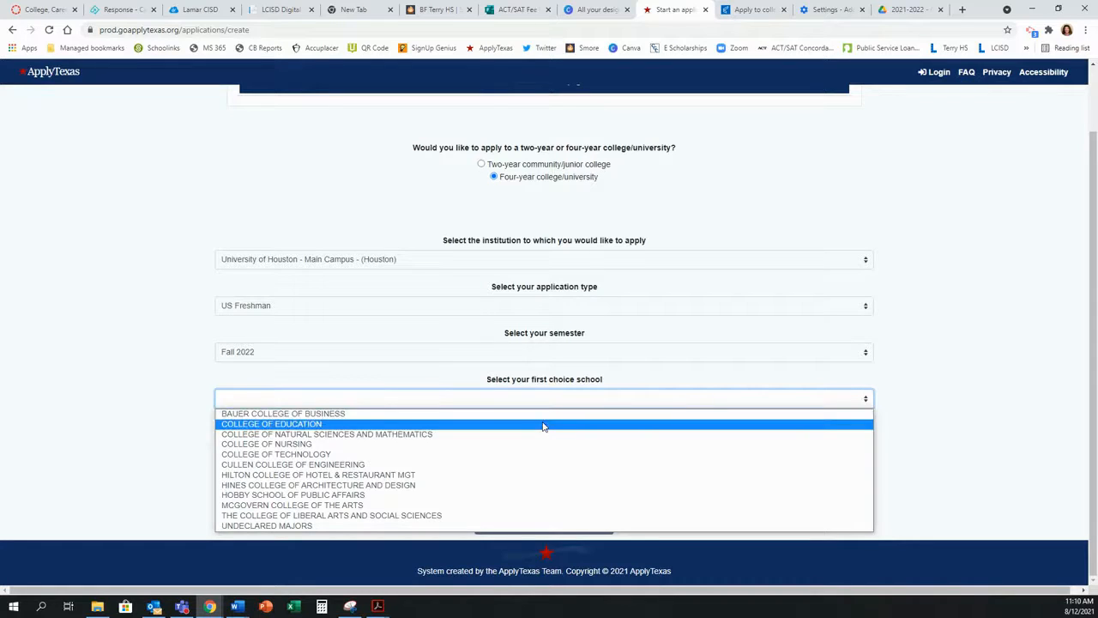
pyautogui.click(542, 424)
pyautogui.click(500, 448)
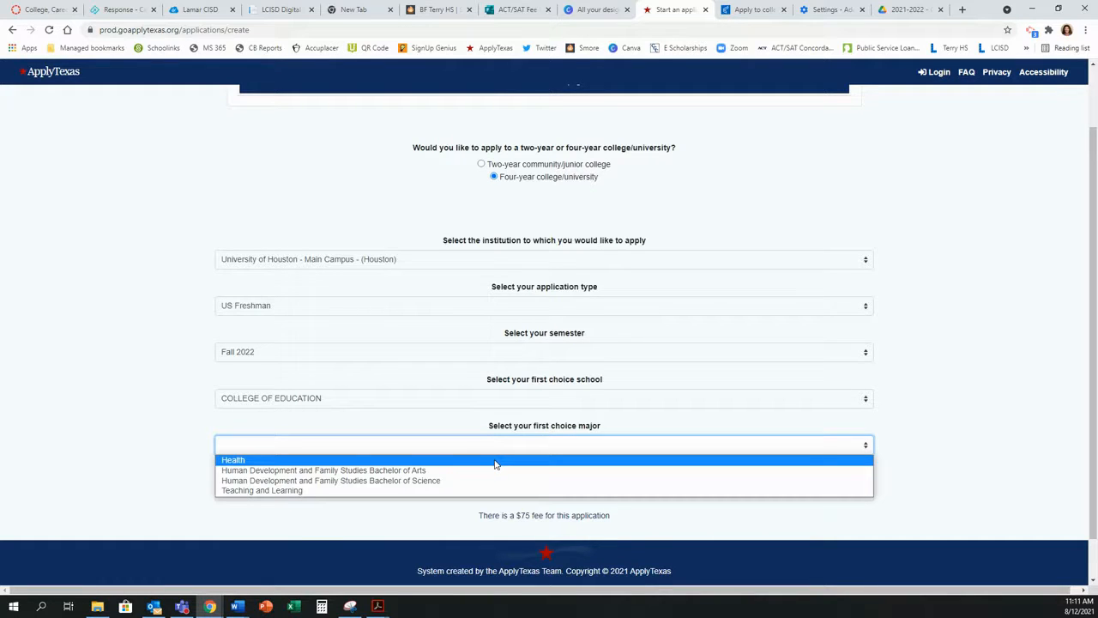
pyautogui.click(493, 471)
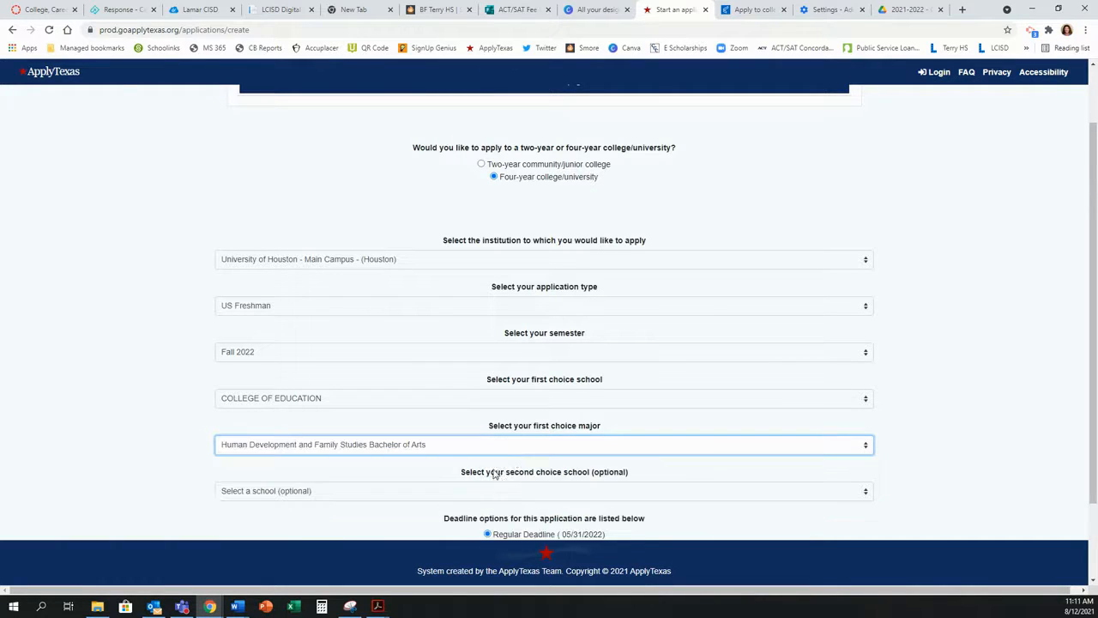
pyautogui.click(512, 491)
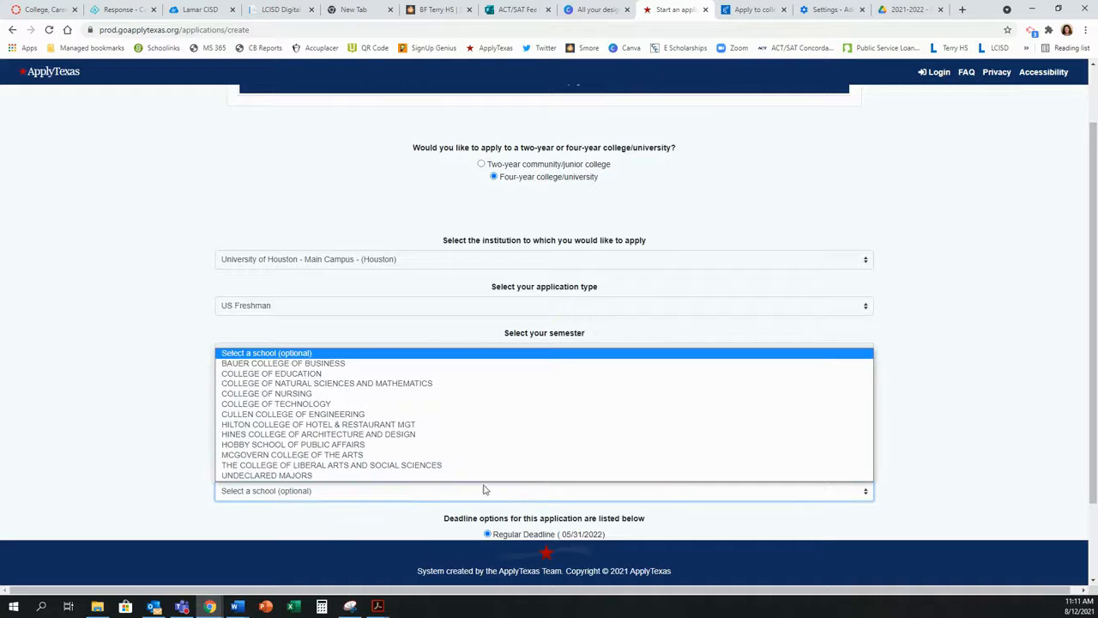
pyautogui.click(274, 478)
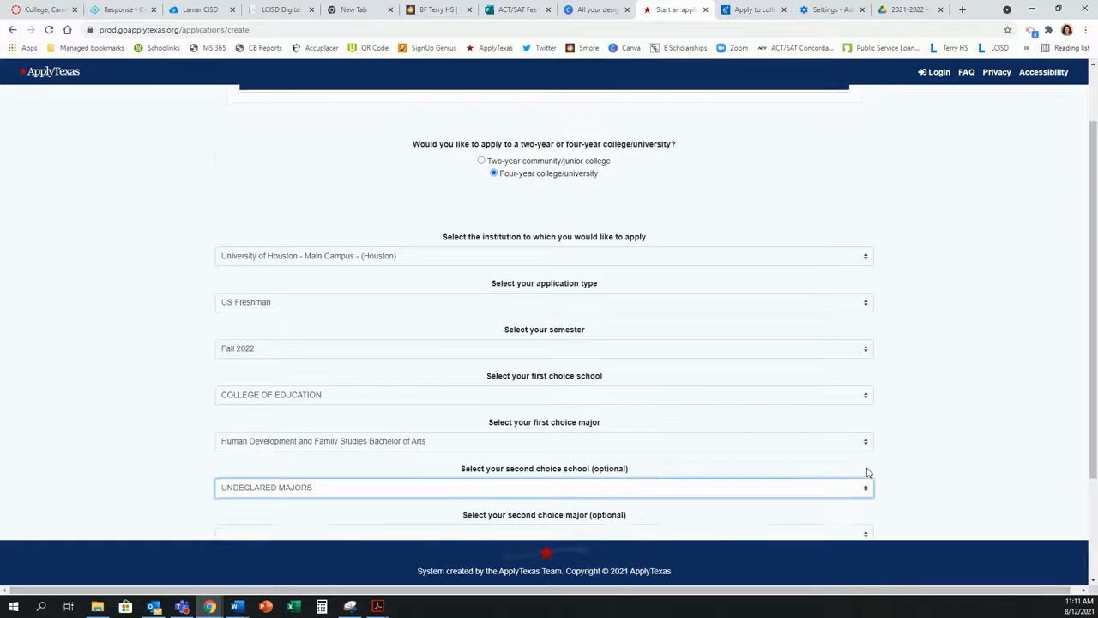
pyautogui.scroll(-2, 823, 446)
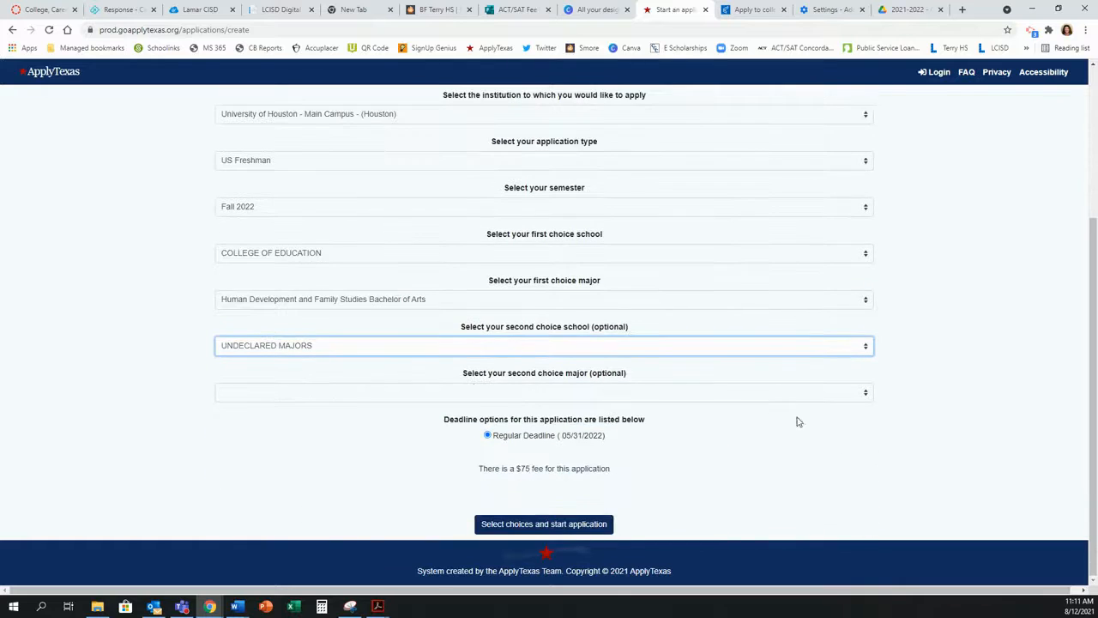
pyautogui.click(384, 395)
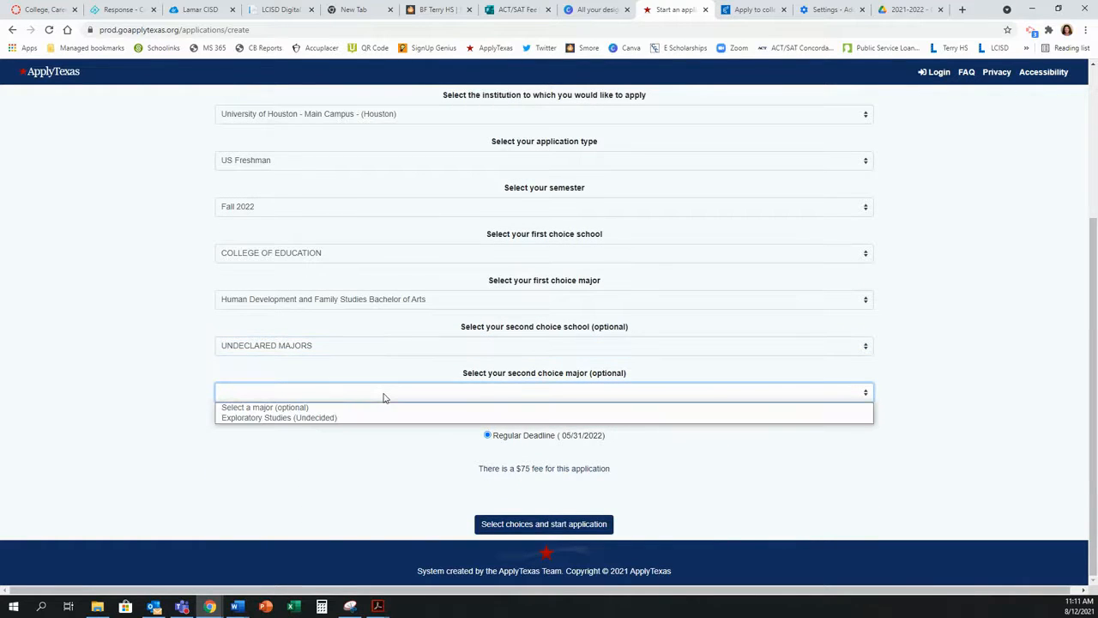
pyautogui.click(364, 418)
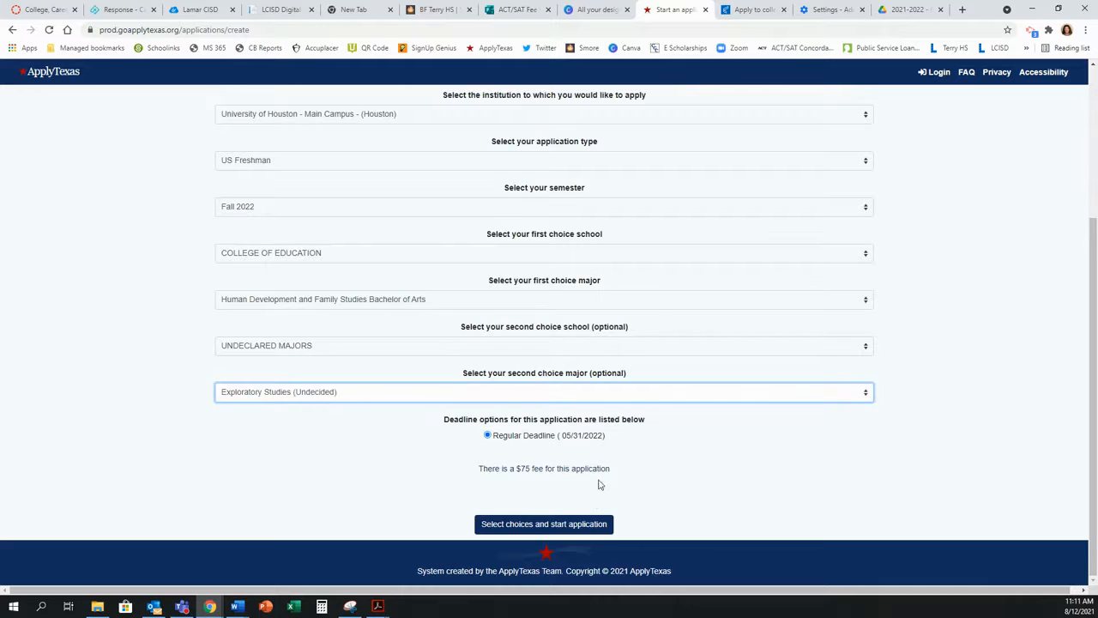
pyautogui.click(515, 525)
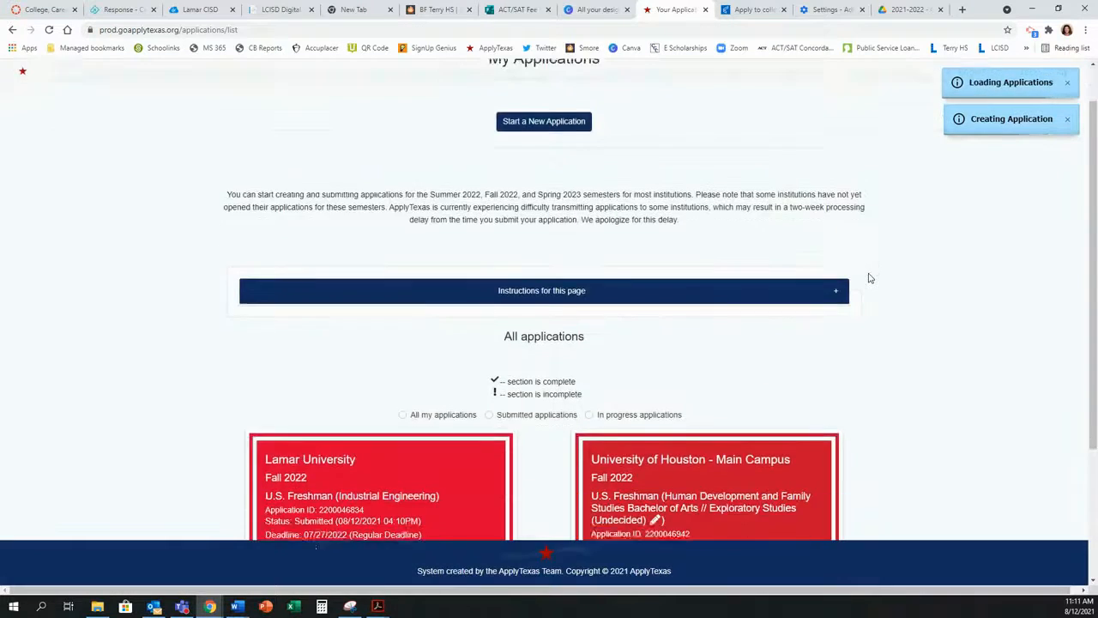
# Step: Expand the University of Houston application and open its U.S. Freshman questions page
pyautogui.scroll(-2, 868, 278)
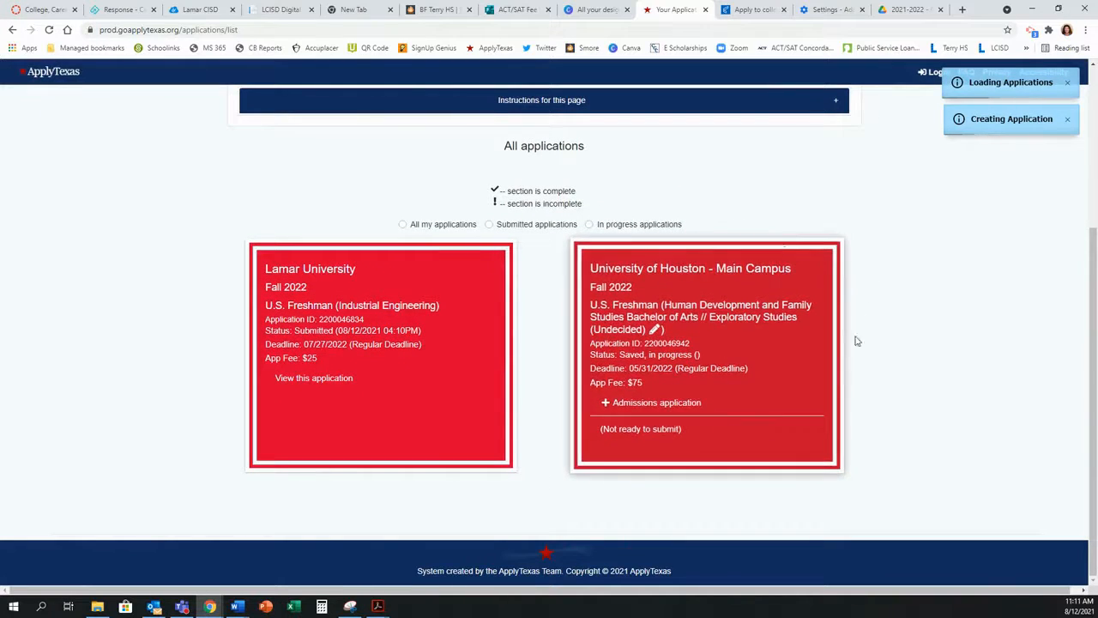
pyautogui.click(607, 405)
pyautogui.scroll(-1, 880, 372)
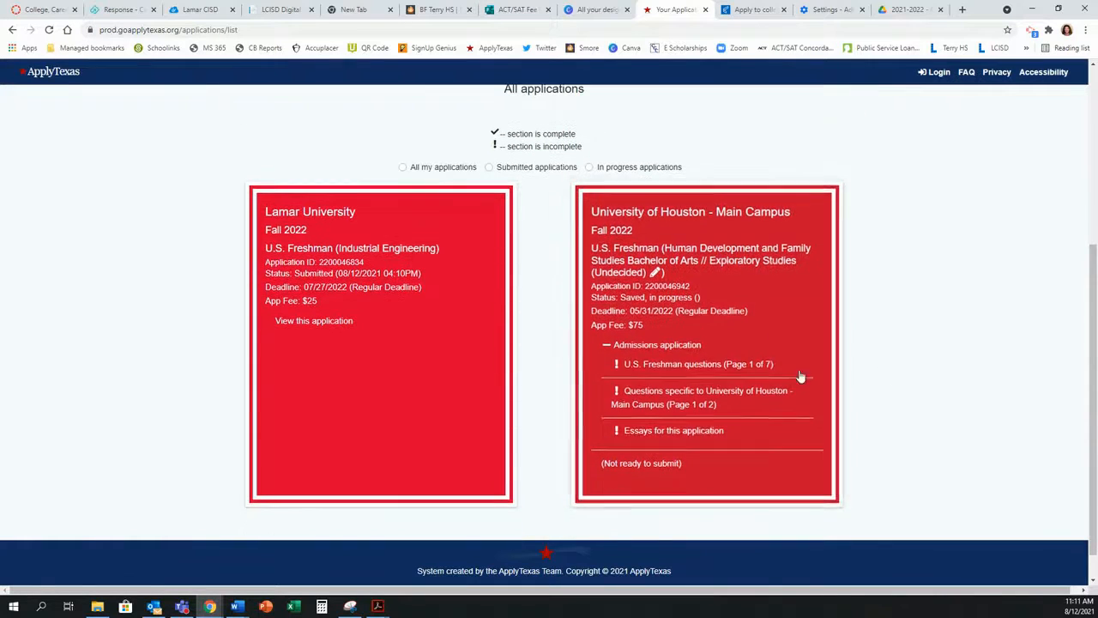
pyautogui.click(677, 366)
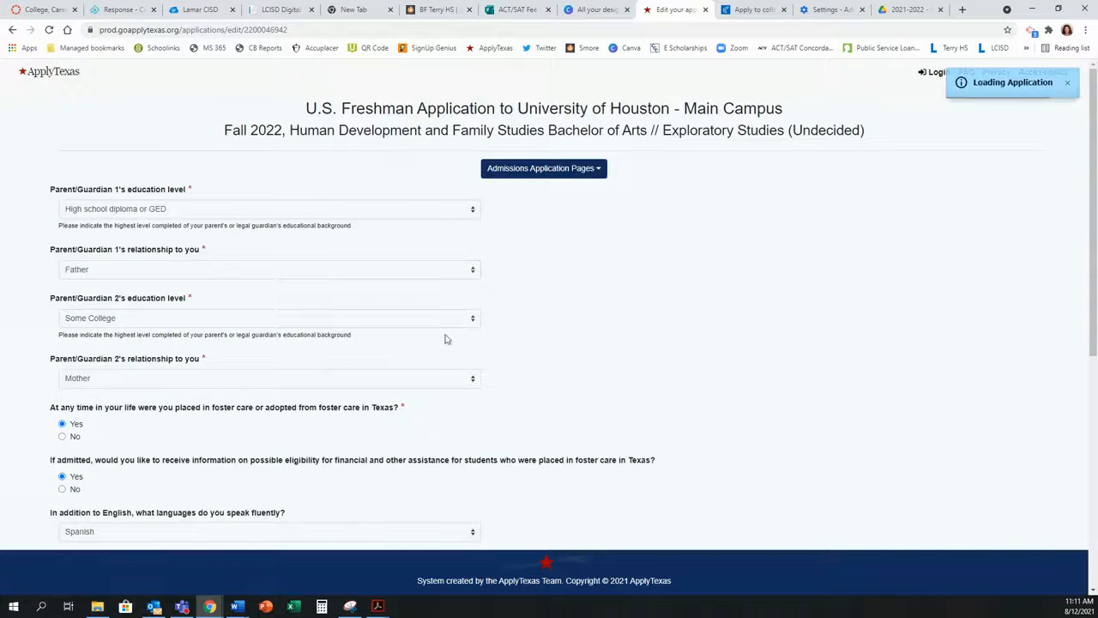
pyautogui.scroll(-2, 552, 269)
pyautogui.scroll(-4, 553, 270)
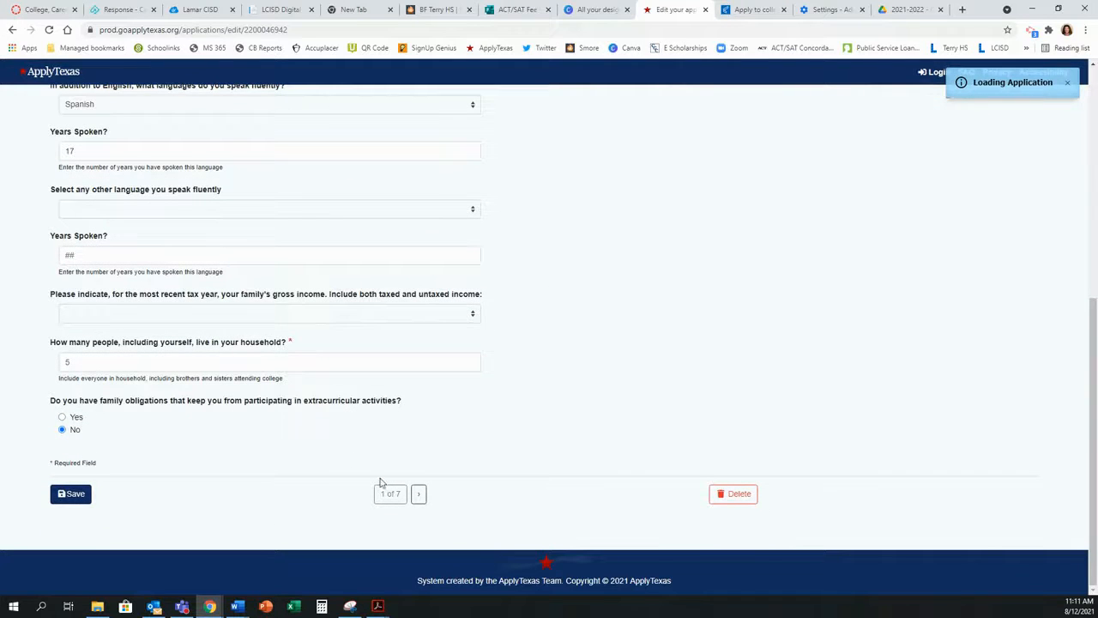
pyautogui.scroll(6, 414, 389)
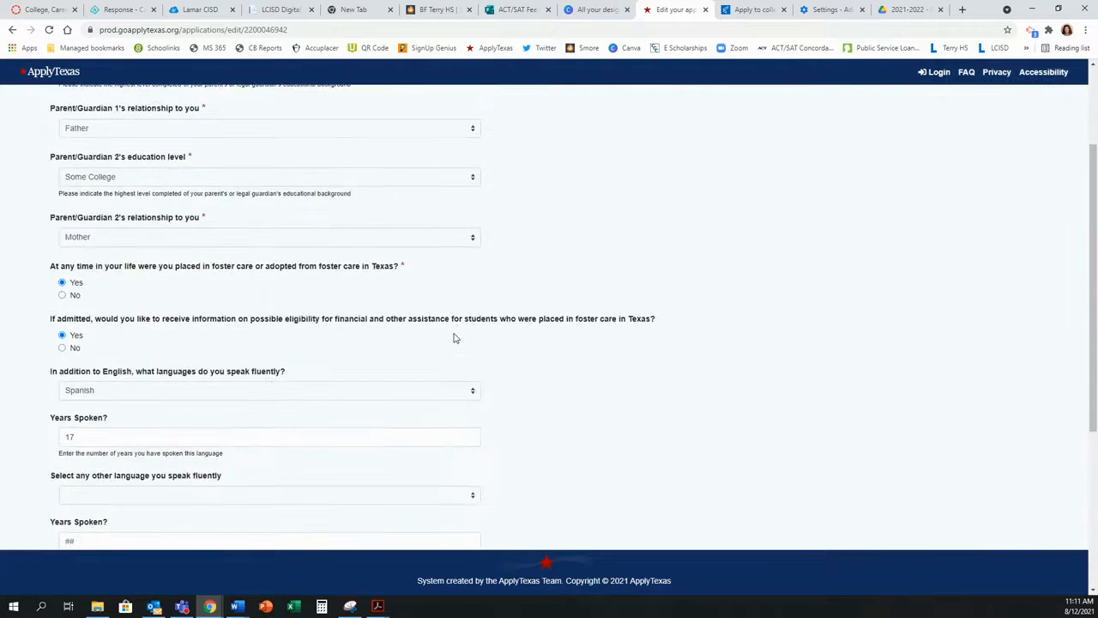
pyautogui.scroll(-5, 310, 257)
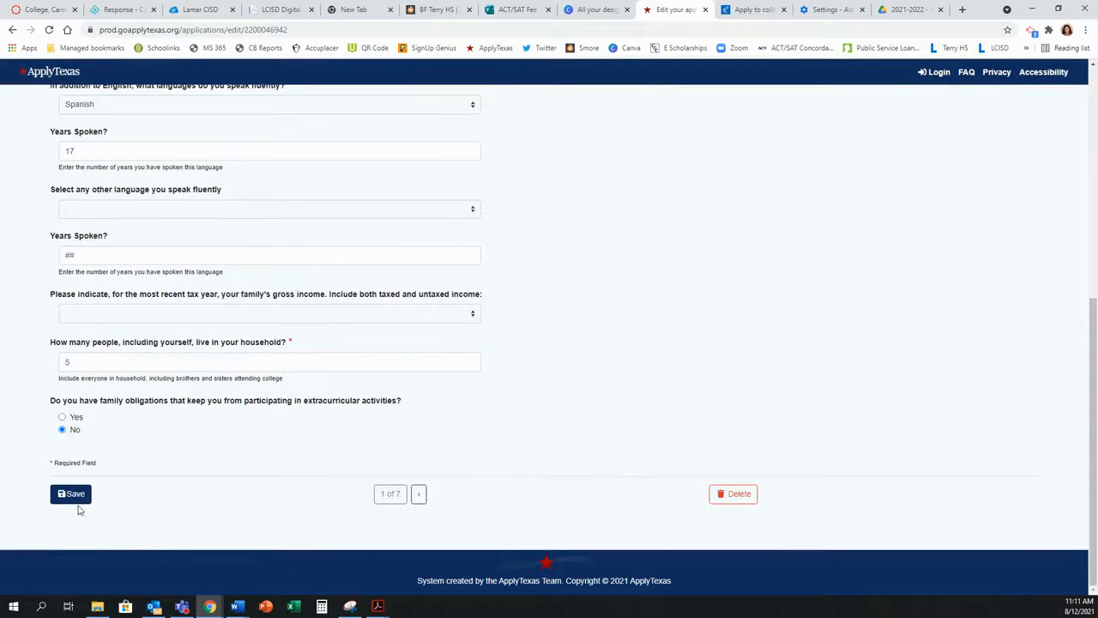
# Step: On page 2, mark the ACT as taken with test date 09/11/2021
pyautogui.click(419, 495)
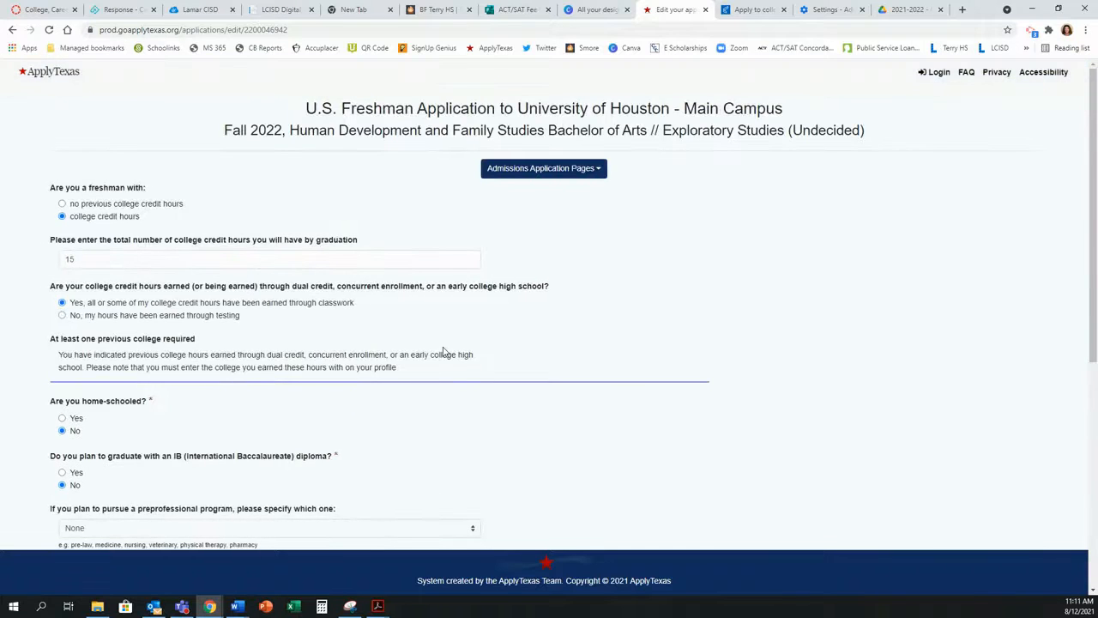
pyautogui.scroll(-5, 444, 350)
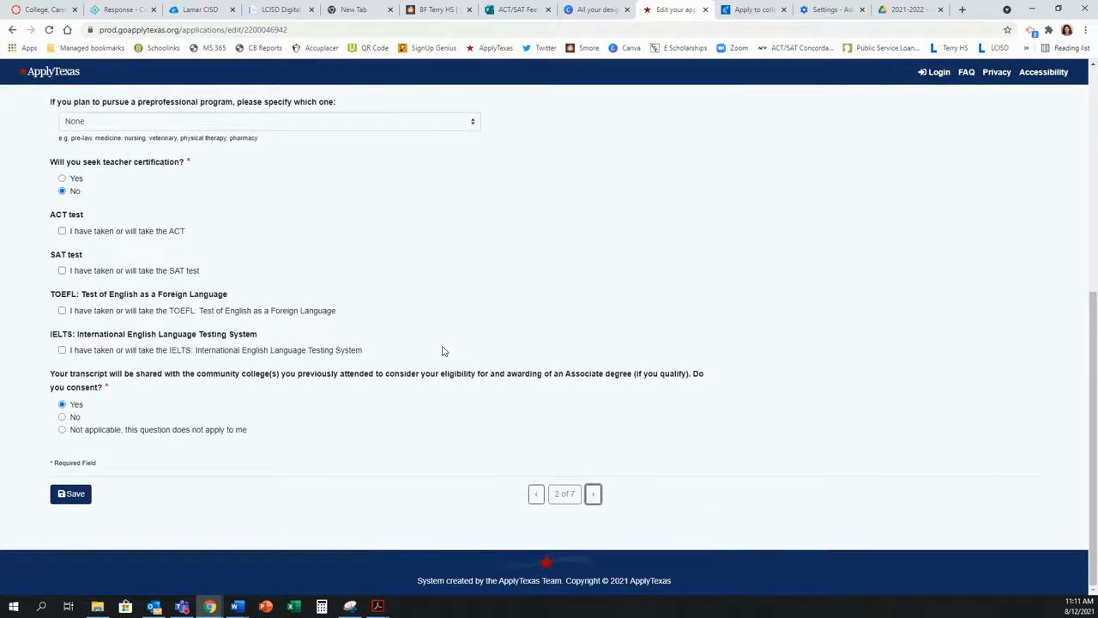
pyautogui.scroll(3, 410, 291)
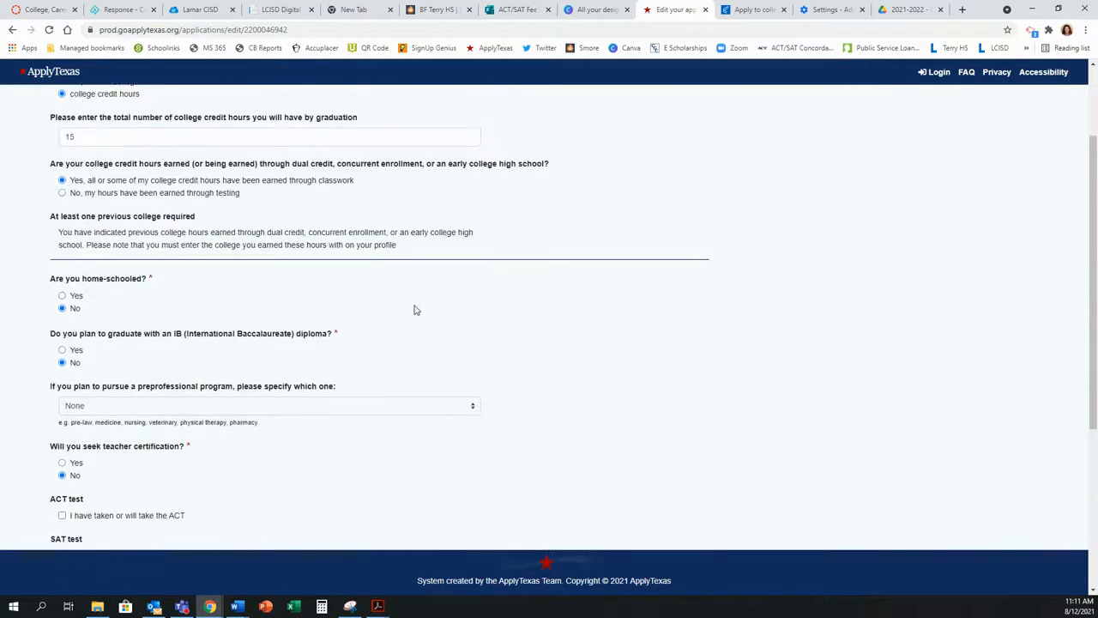
pyautogui.scroll(2, 414, 310)
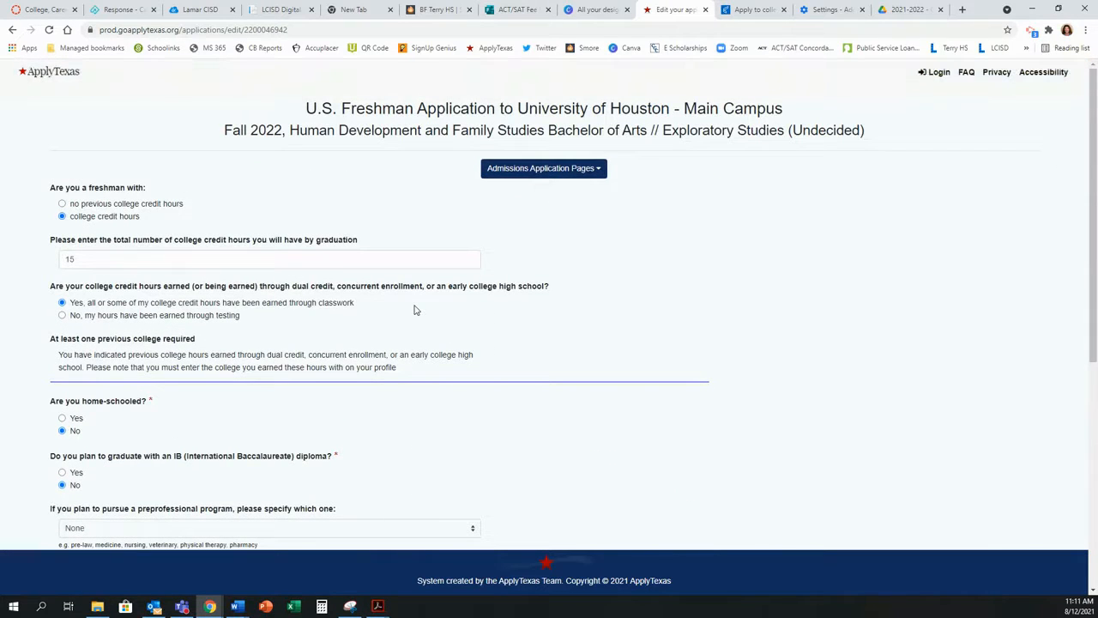
pyautogui.scroll(-2, 415, 310)
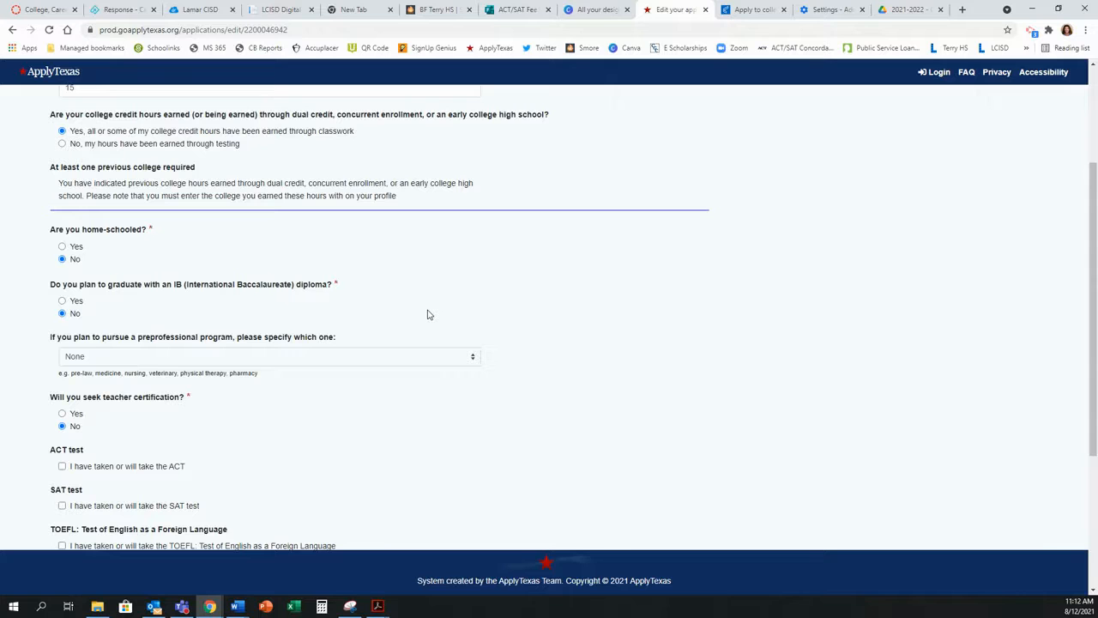
pyautogui.scroll(-1, 388, 347)
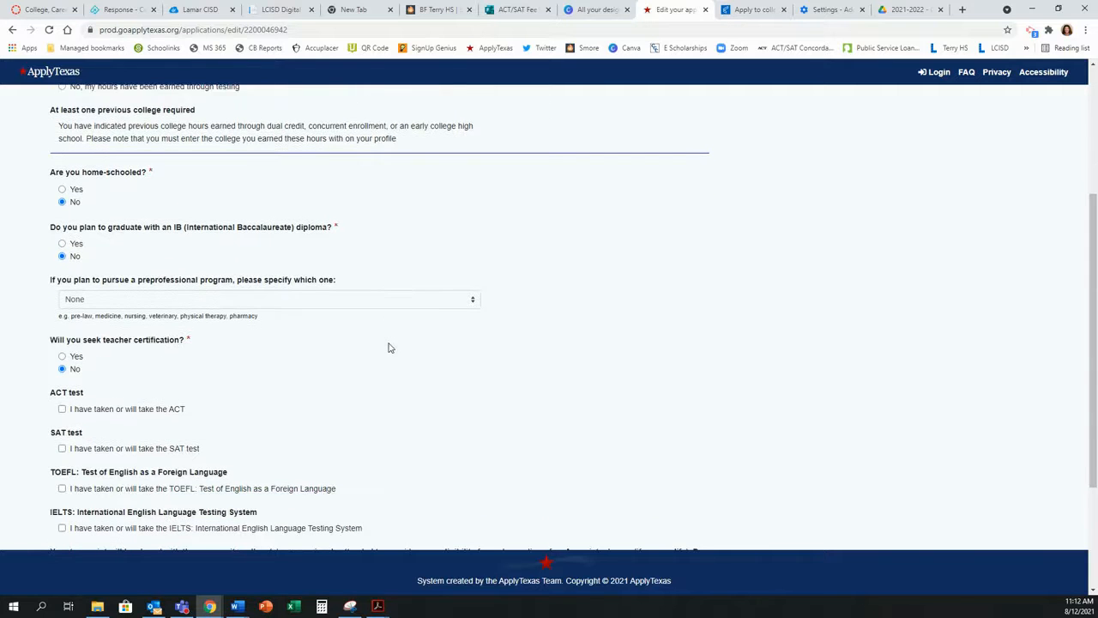
pyautogui.click(61, 409)
pyautogui.click(113, 452)
pyautogui.click(136, 451)
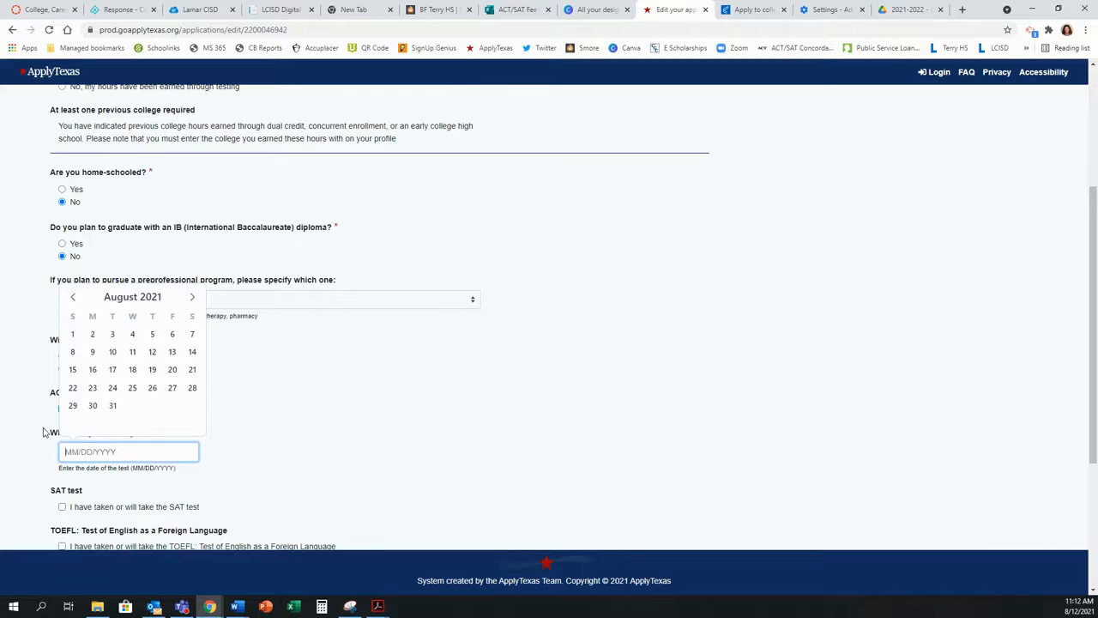
pyautogui.write('01/01/')
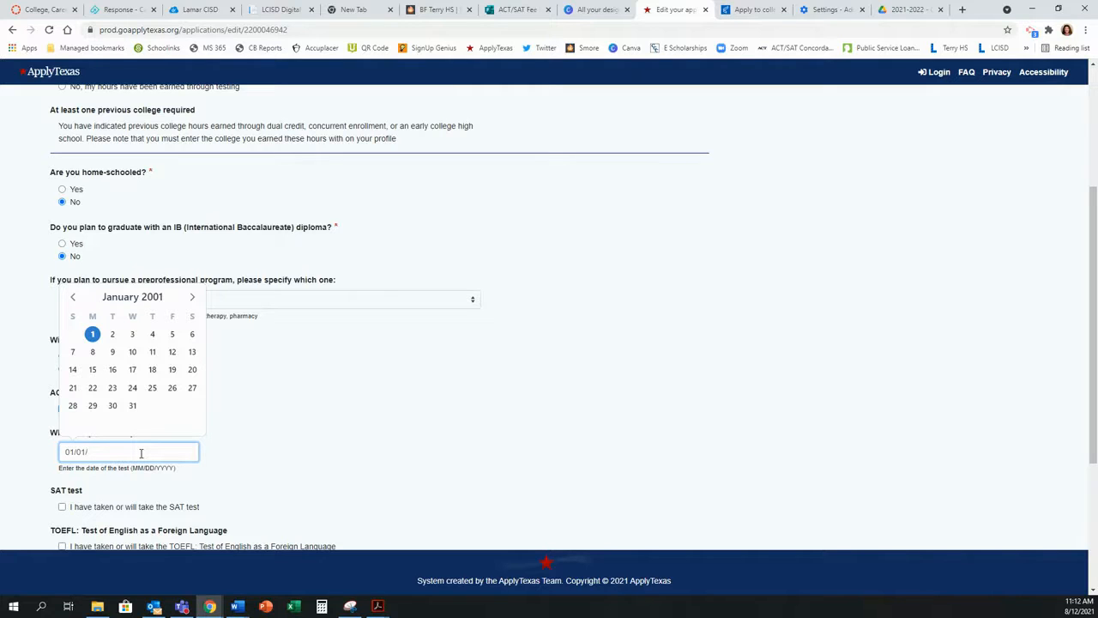
pyautogui.press('BackSpace')
pyautogui.press('BackSpace')
pyautogui.press('BackSpace')
pyautogui.press('BackSpace')
pyautogui.press('BackSpace')
pyautogui.write('09')
pyautogui.click(410, 387)
# Step: Mark the SAT as taken on 03/04/2021, save, and continue to Senior Course Information
pyautogui.scroll(-1, 332, 441)
pyautogui.click(62, 450)
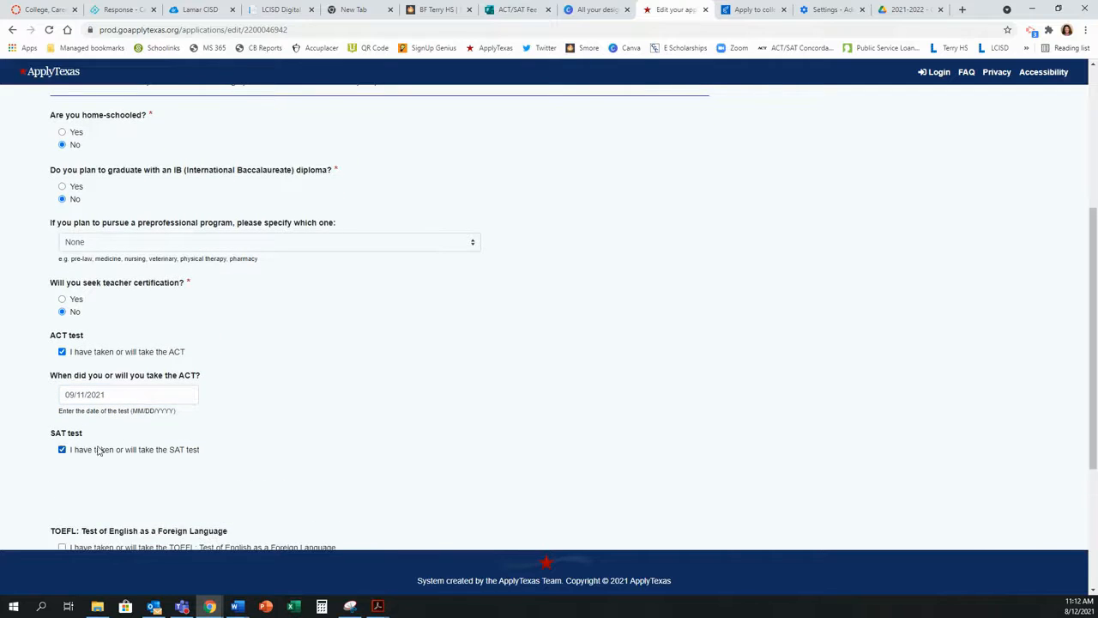
pyautogui.scroll(-3, 129, 386)
pyautogui.click(133, 321)
pyautogui.write('03/04/2021')
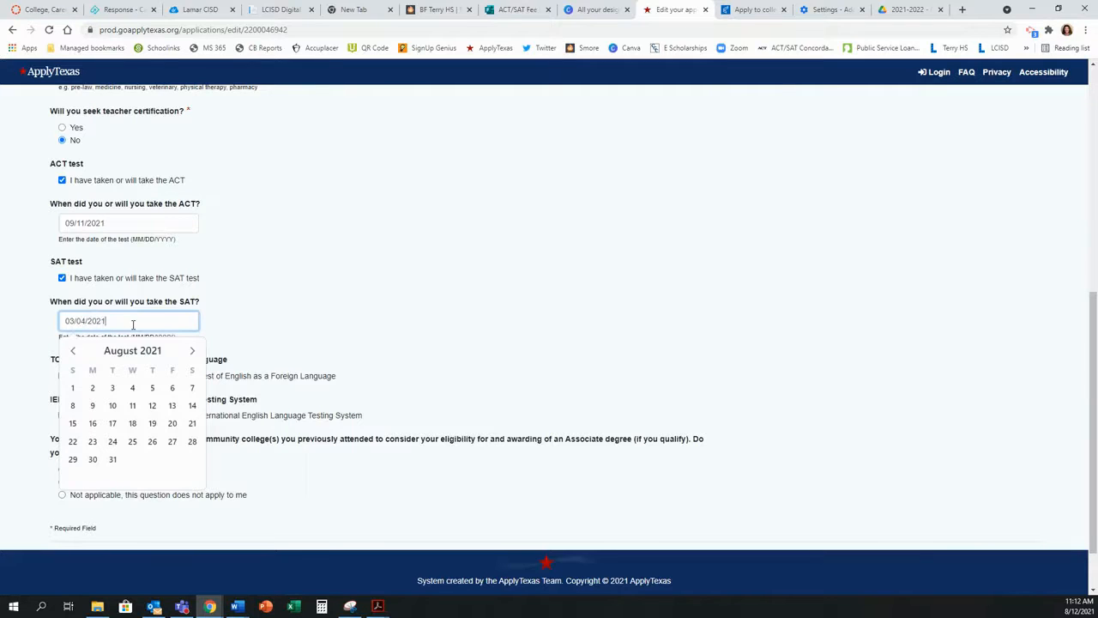
pyautogui.click(531, 299)
pyautogui.scroll(-1, 404, 311)
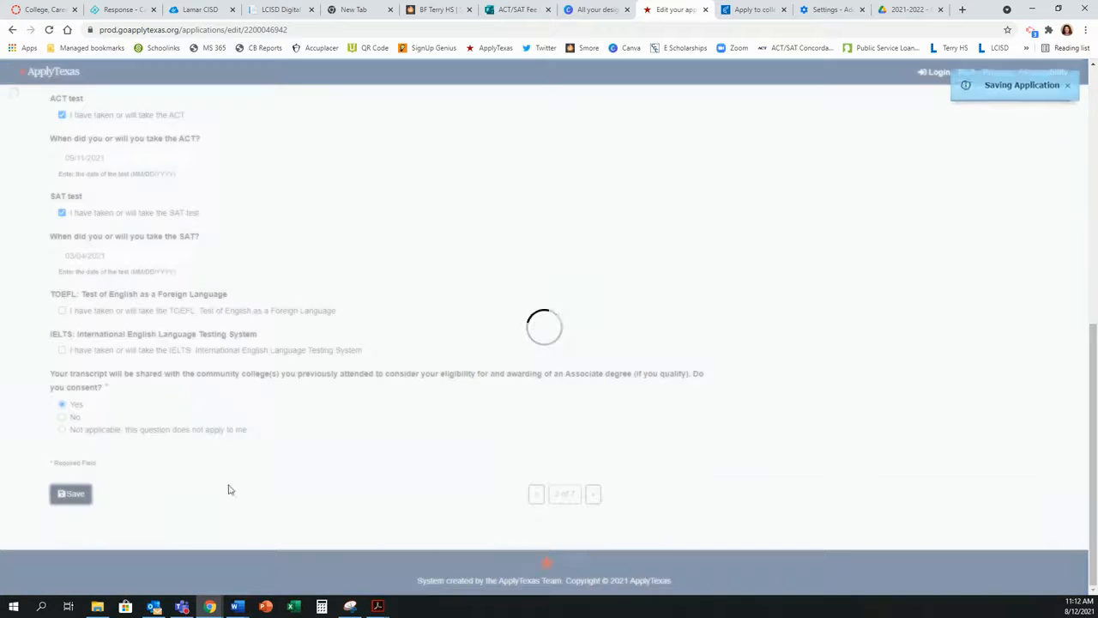
pyautogui.click(593, 493)
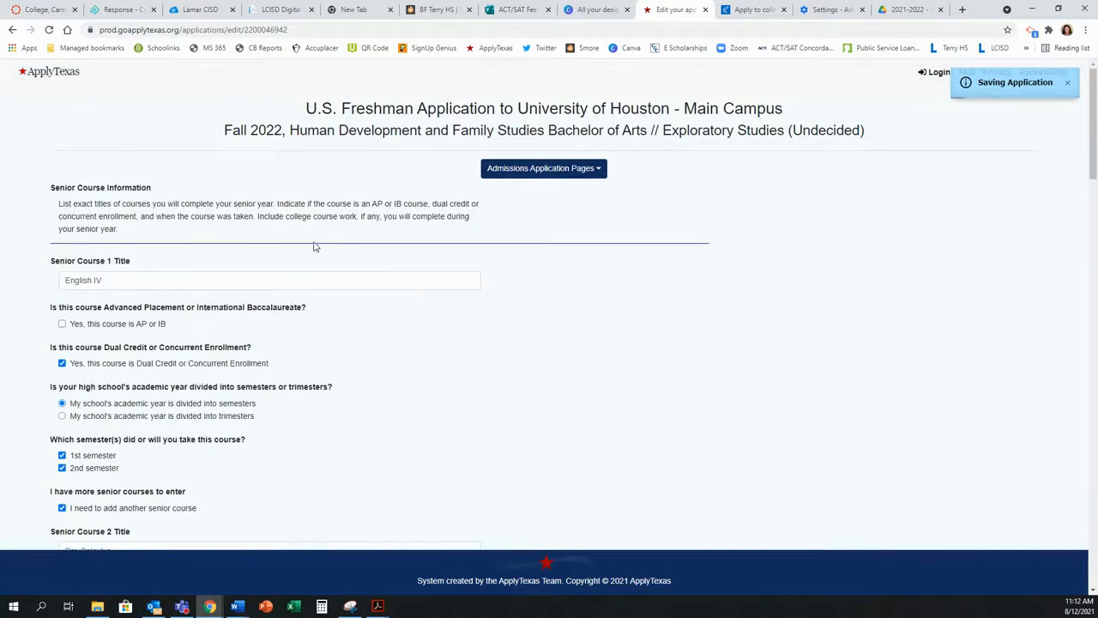
# Step: Scroll past the completed senior courses and advance to page 4, Extracurricular Activities
pyautogui.scroll(-4, 315, 245)
pyautogui.scroll(-13, 315, 245)
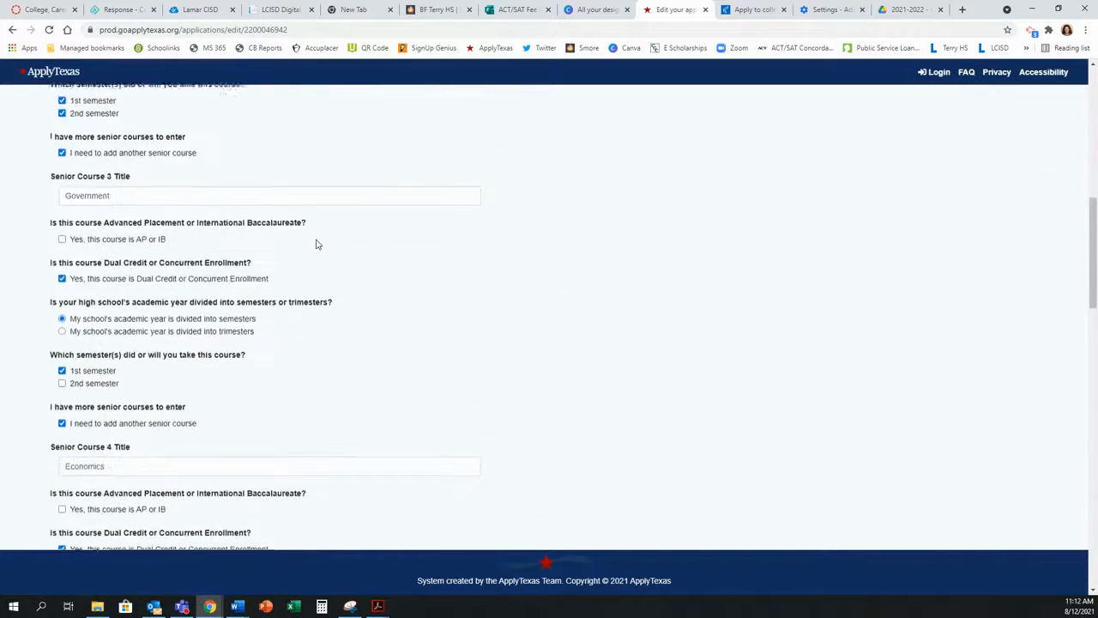
pyautogui.scroll(-6, 316, 244)
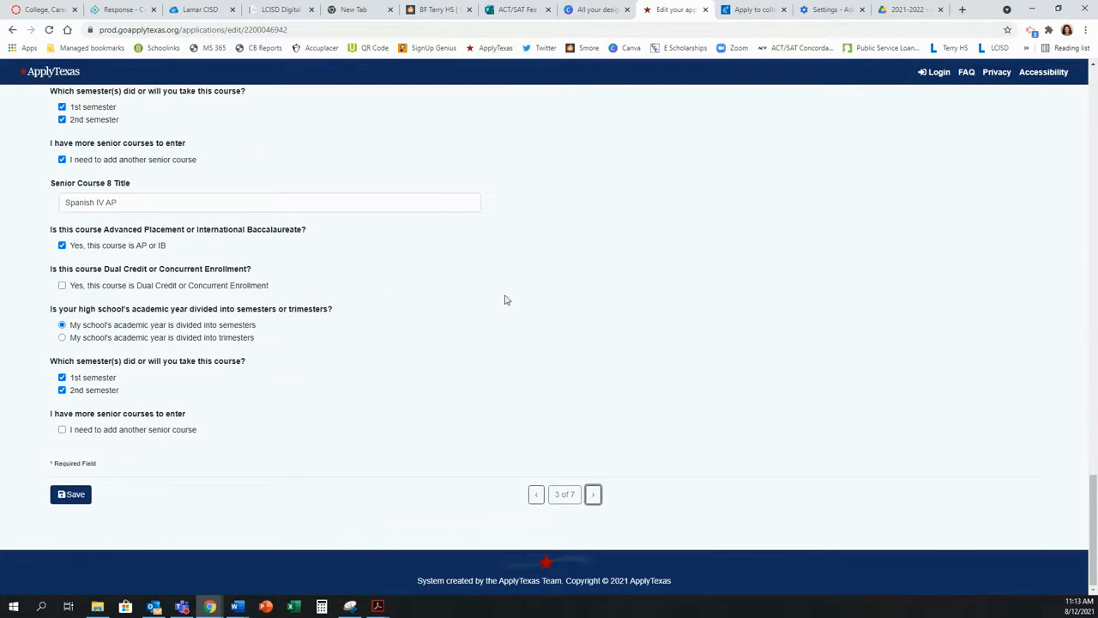
pyautogui.click(592, 496)
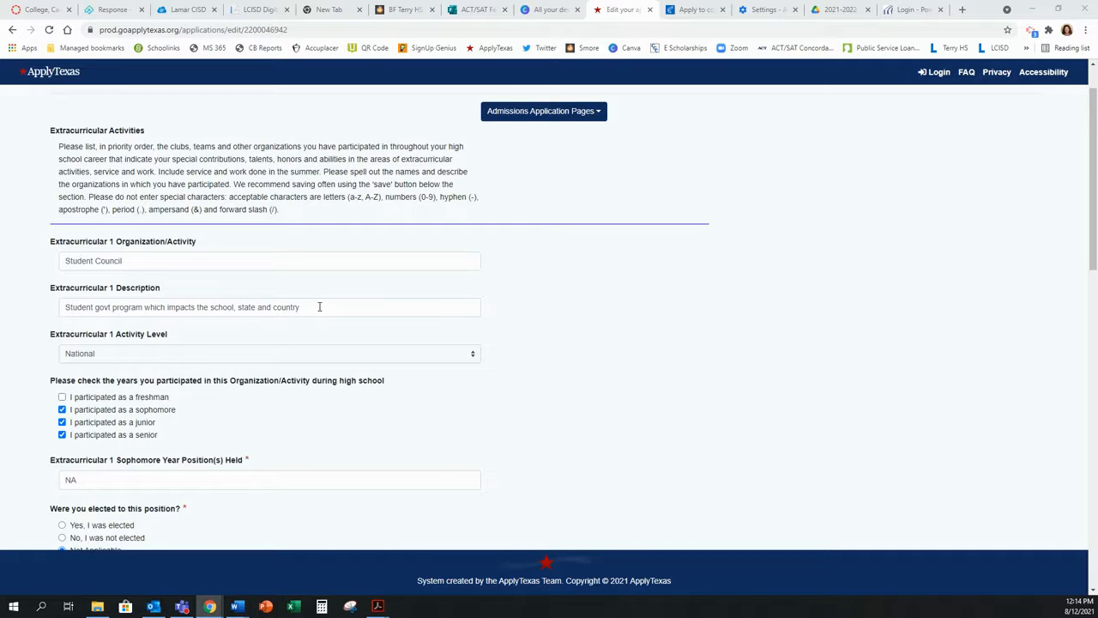
# Step: Remove the stray characters from the Student Council description and keep the activity level National
pyautogui.click(351, 310)
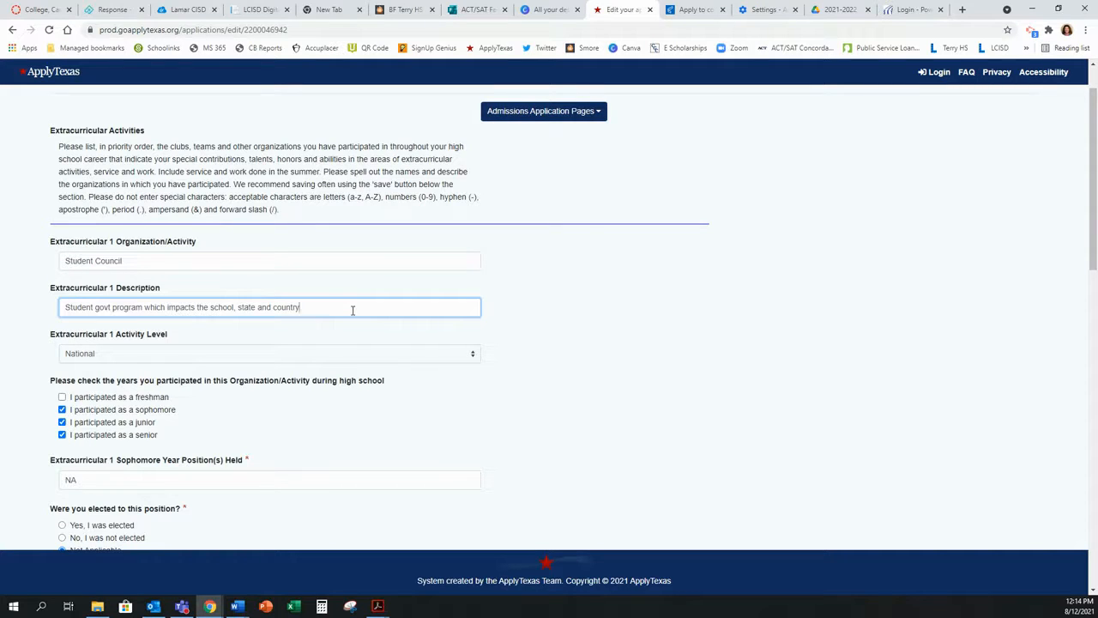
pyautogui.write('XXXXXX')
pyautogui.press('BackSpace')
pyautogui.press('BackSpace')
pyautogui.press('BackSpace')
pyautogui.press('BackSpace')
pyautogui.press('BackSpace')
pyautogui.press('BackSpace')
pyautogui.scroll(-1, 627, 362)
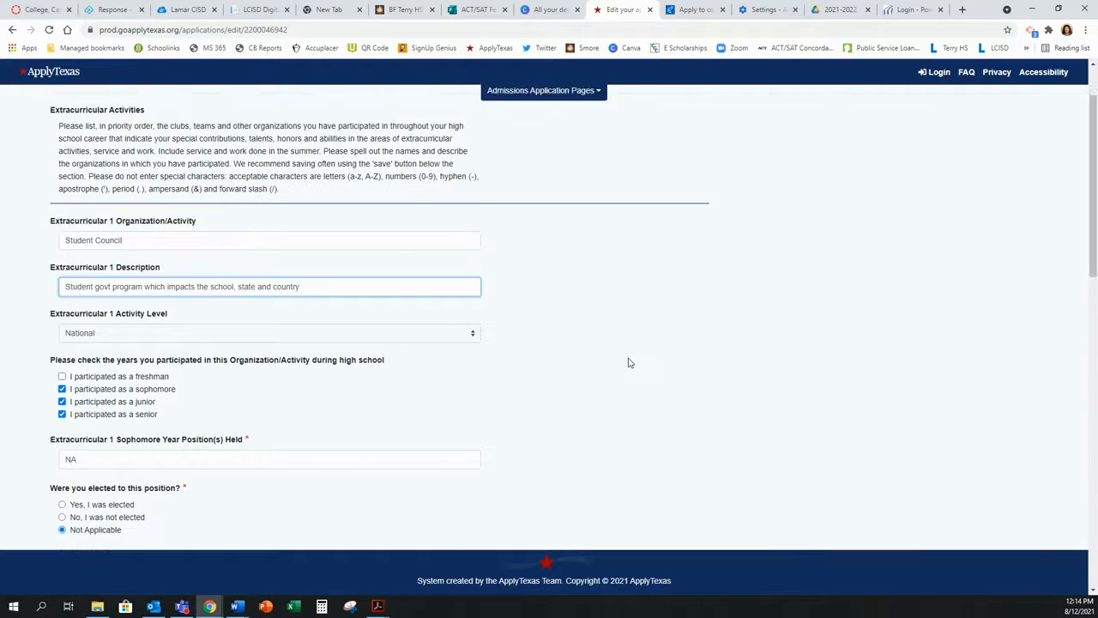
pyautogui.click(456, 298)
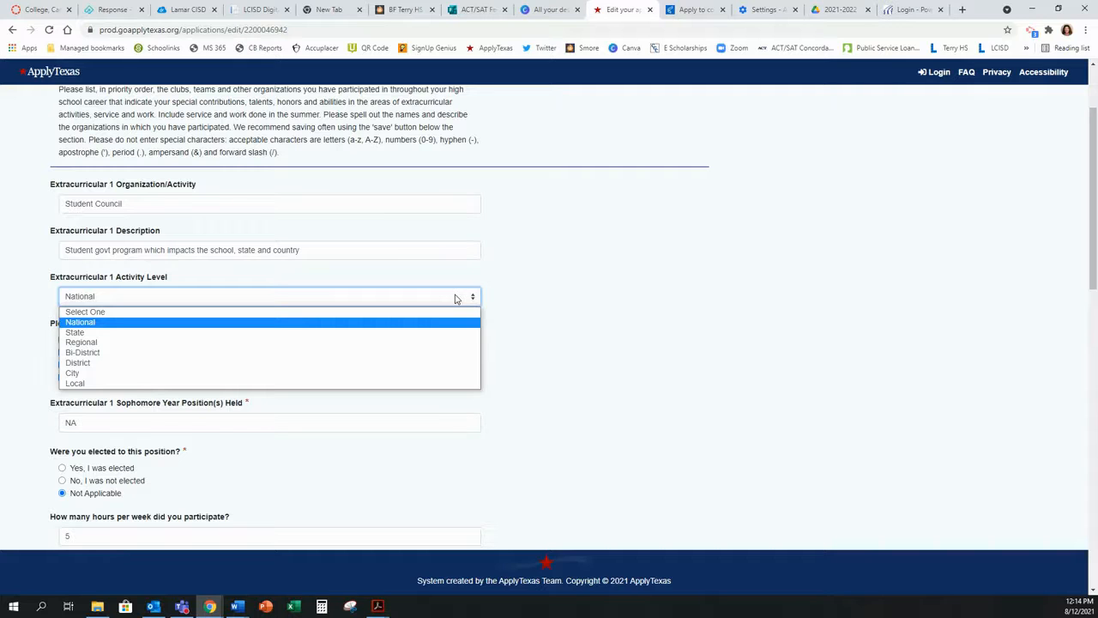
pyautogui.click(653, 311)
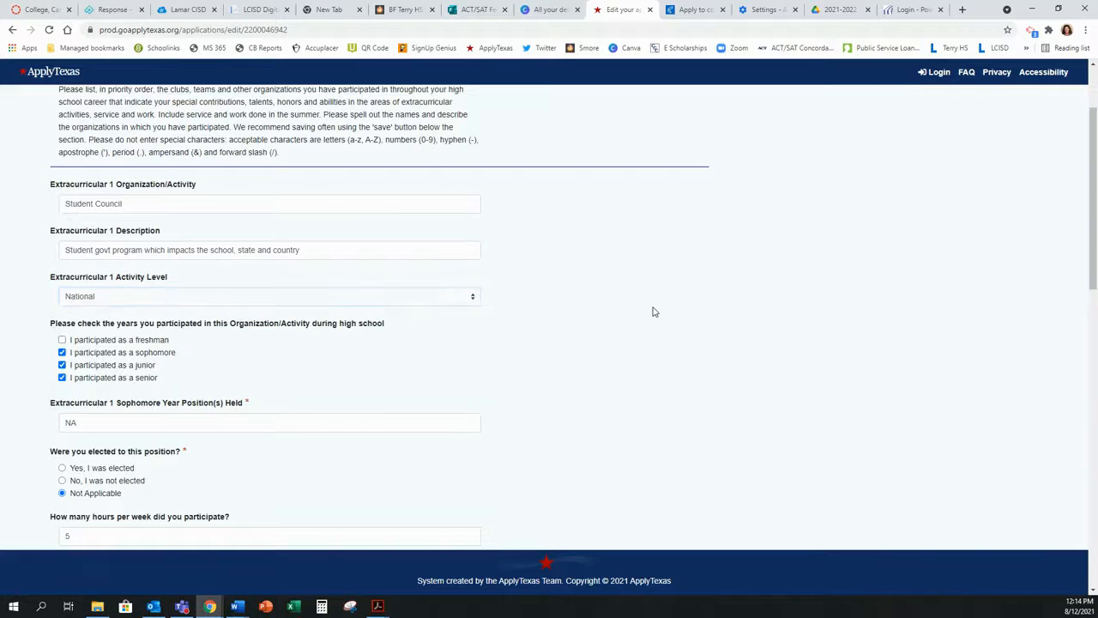
# Step: Review the remaining extracurricular entries and save the Extracurricular Activities page
pyautogui.scroll(-1, 595, 340)
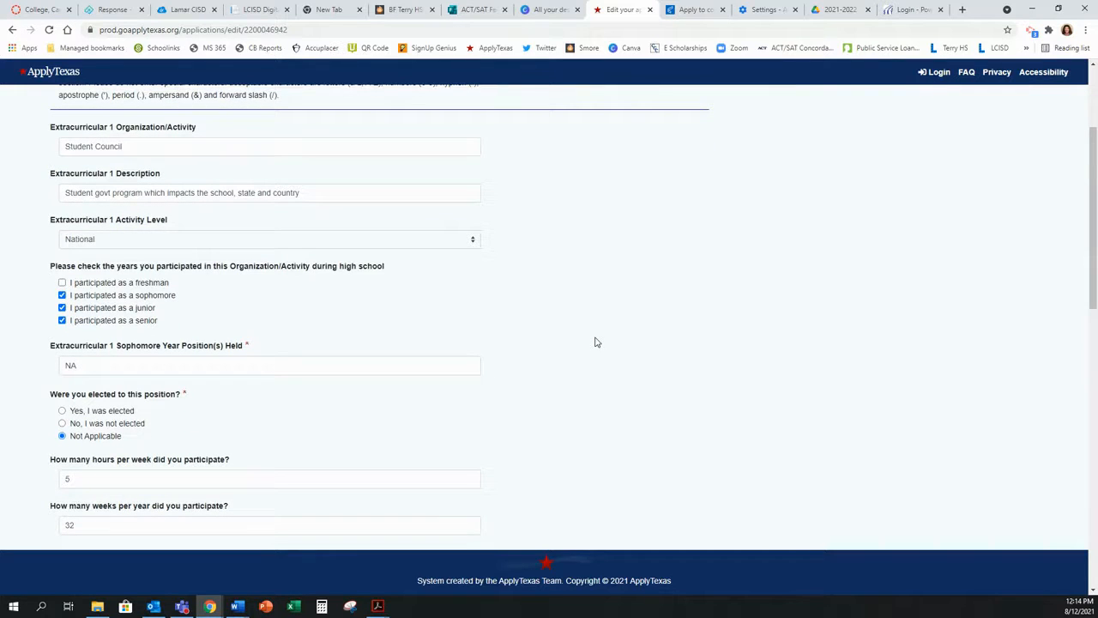
pyautogui.scroll(-1, 566, 358)
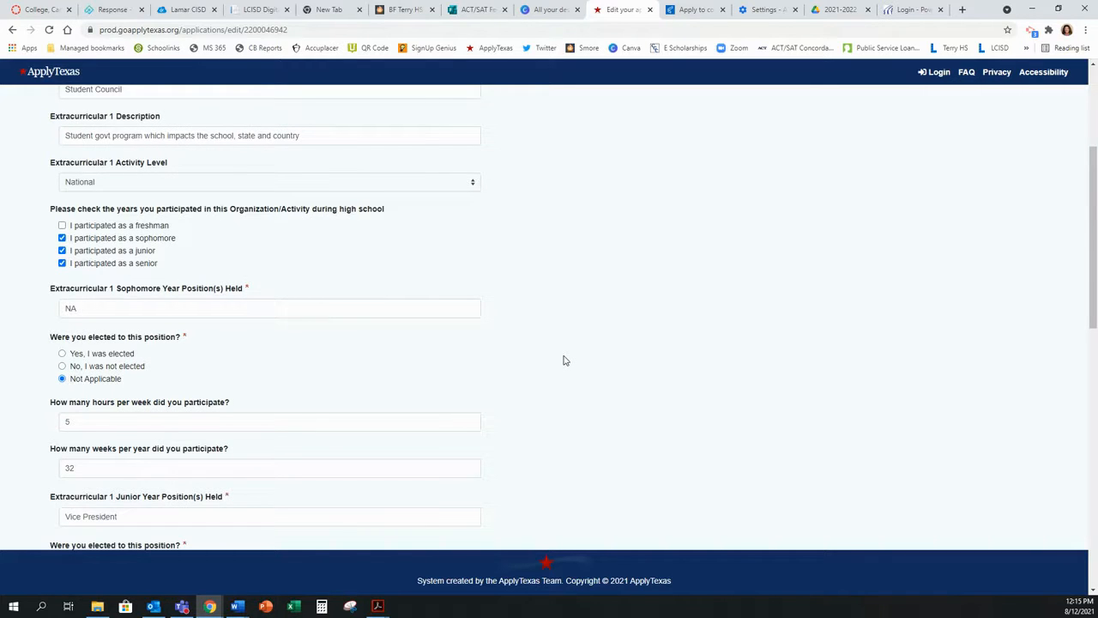
pyautogui.scroll(-2, 563, 360)
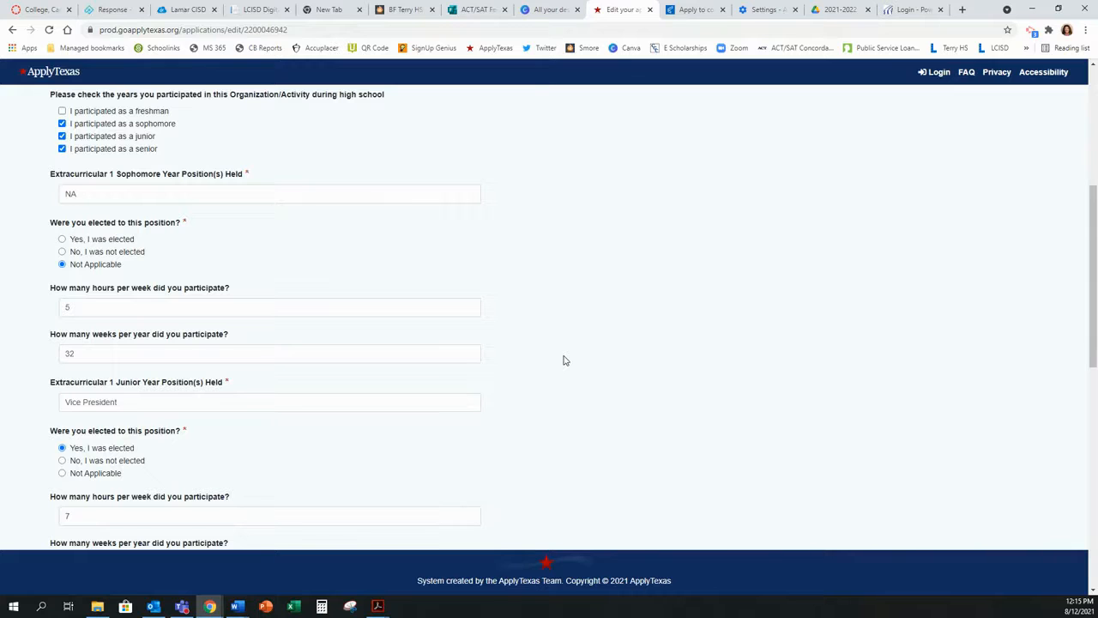
pyautogui.scroll(-1, 563, 361)
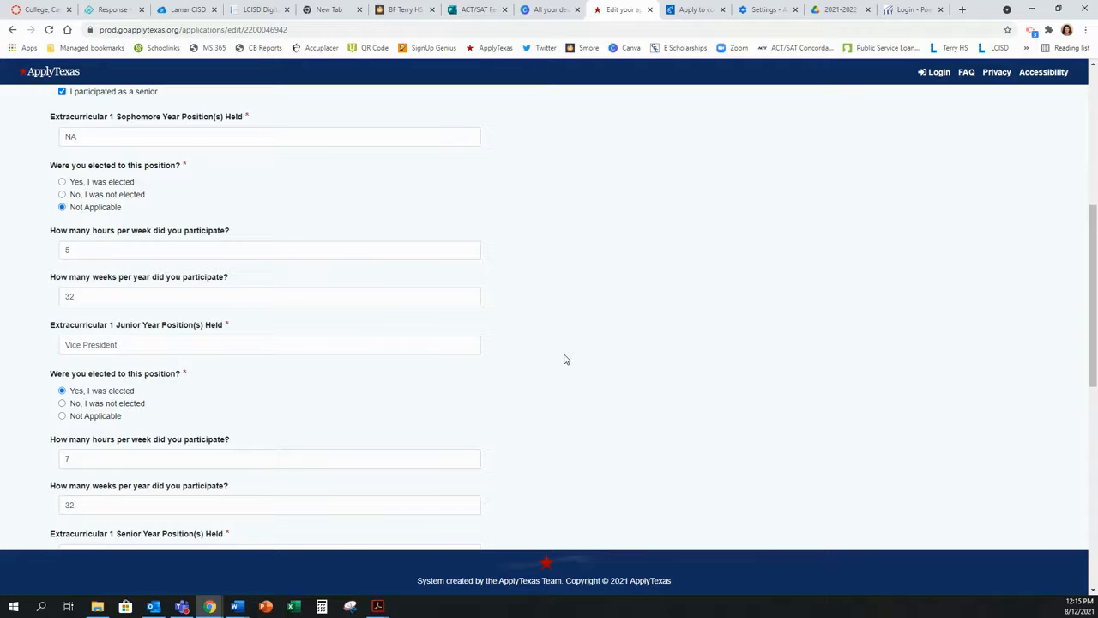
pyautogui.scroll(-1, 565, 360)
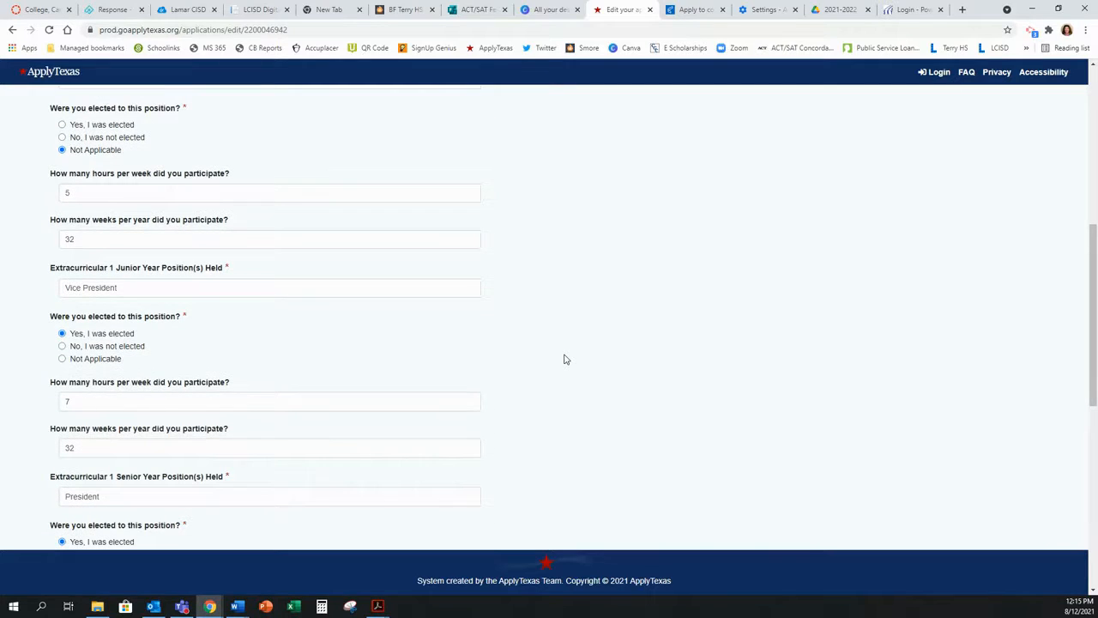
pyautogui.scroll(-2, 564, 360)
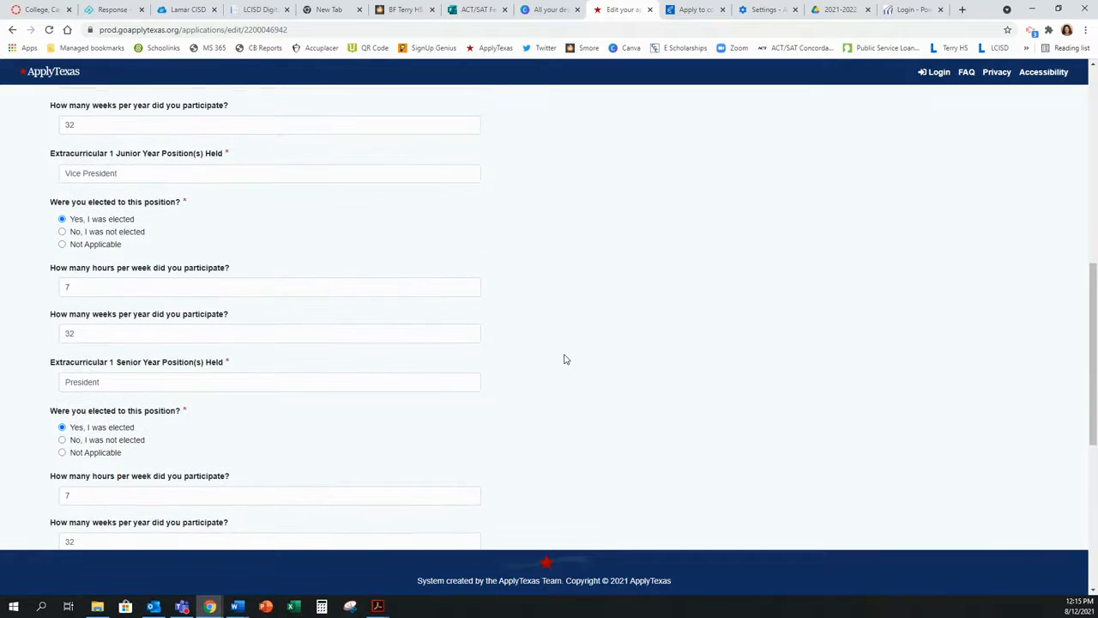
pyautogui.scroll(-4, 564, 360)
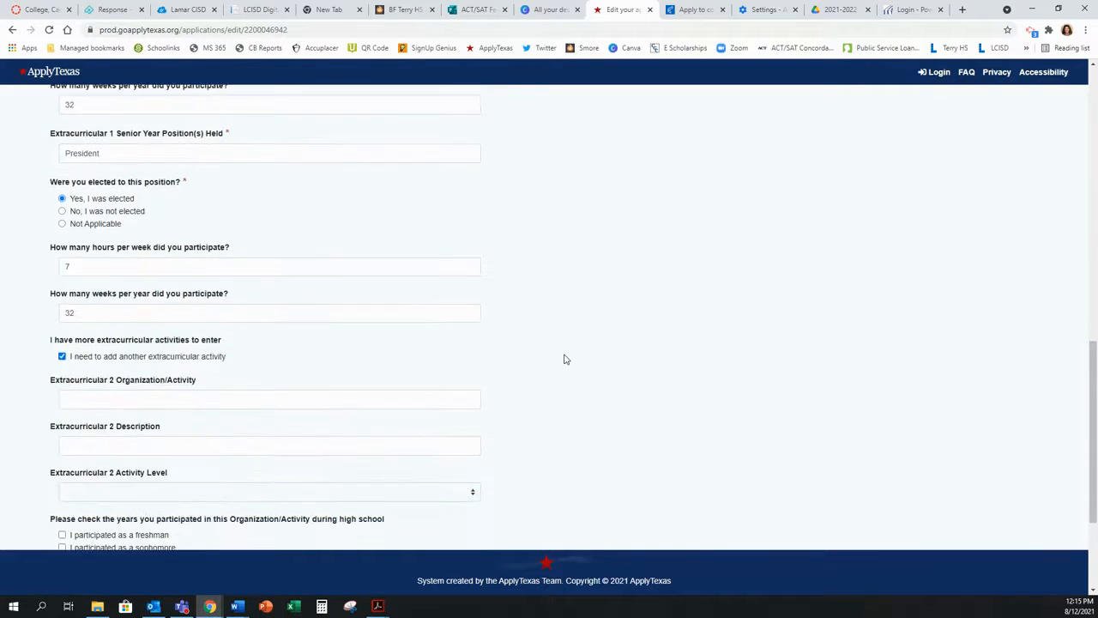
pyautogui.scroll(-3, 565, 359)
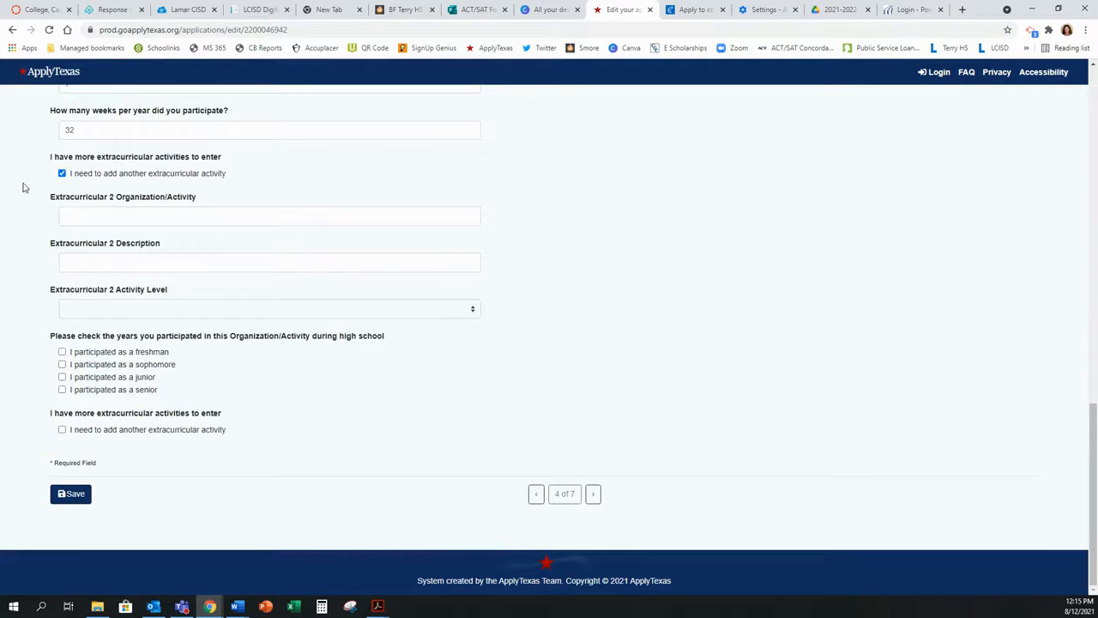
pyautogui.click(69, 498)
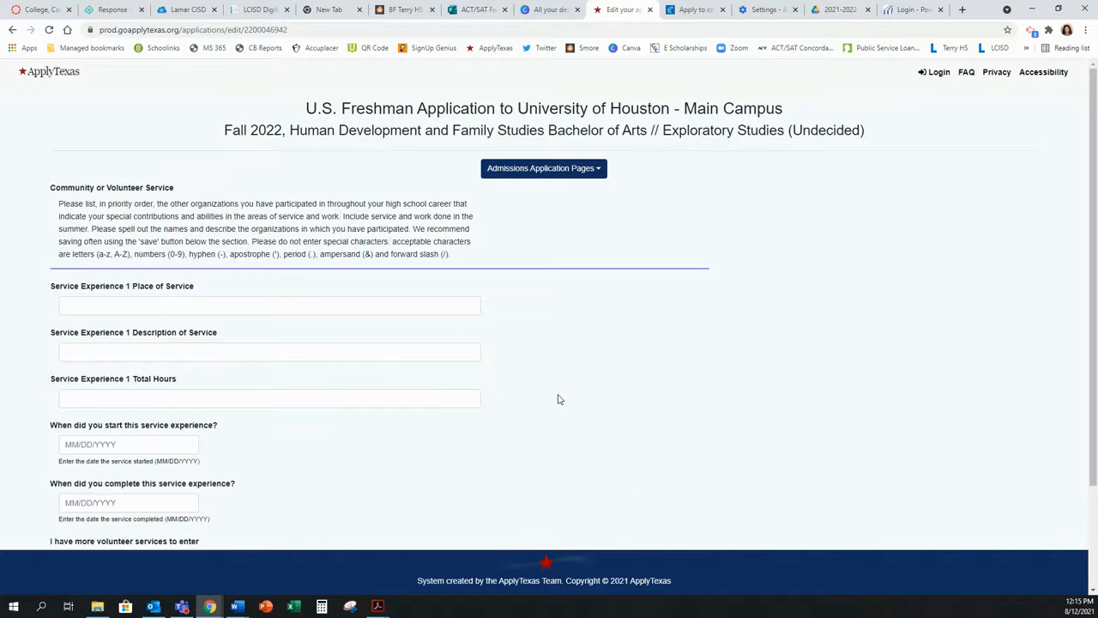
# Step: Check 'add another volunteer service' to get a second Service Experience block
pyautogui.scroll(-1, 558, 399)
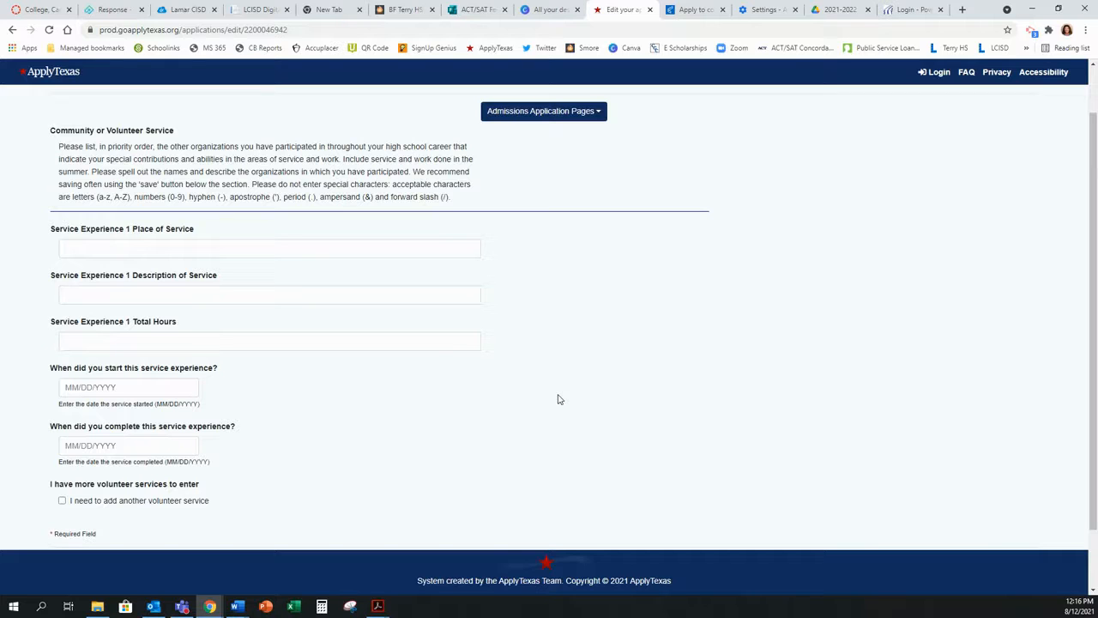
pyautogui.scroll(-1, 558, 399)
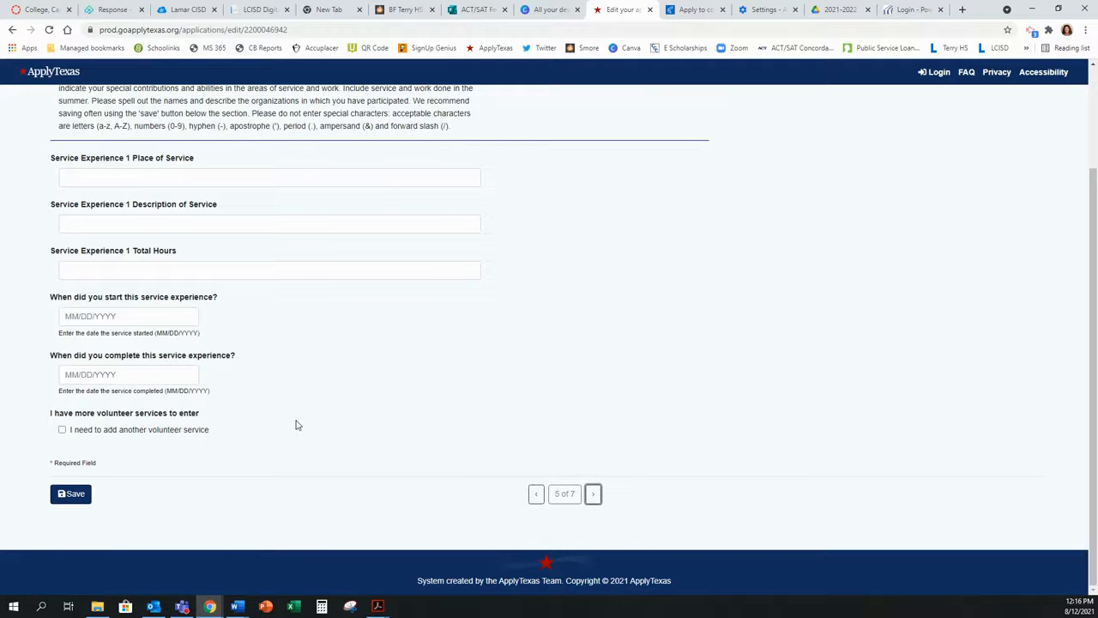
pyautogui.scroll(1, 296, 424)
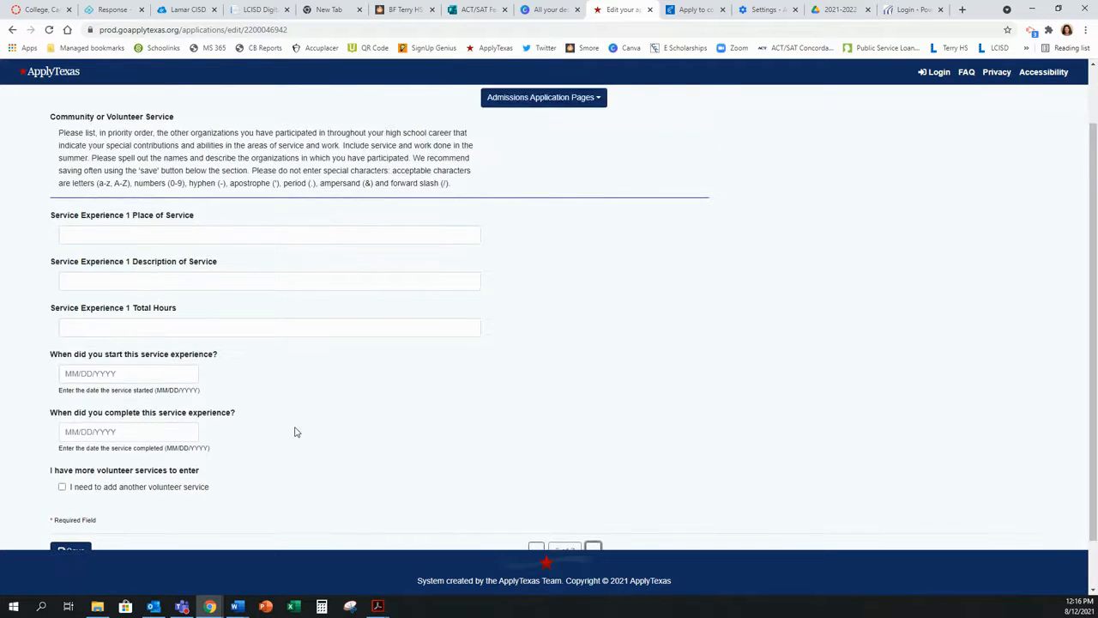
pyautogui.scroll(-1, 296, 426)
pyautogui.click(142, 433)
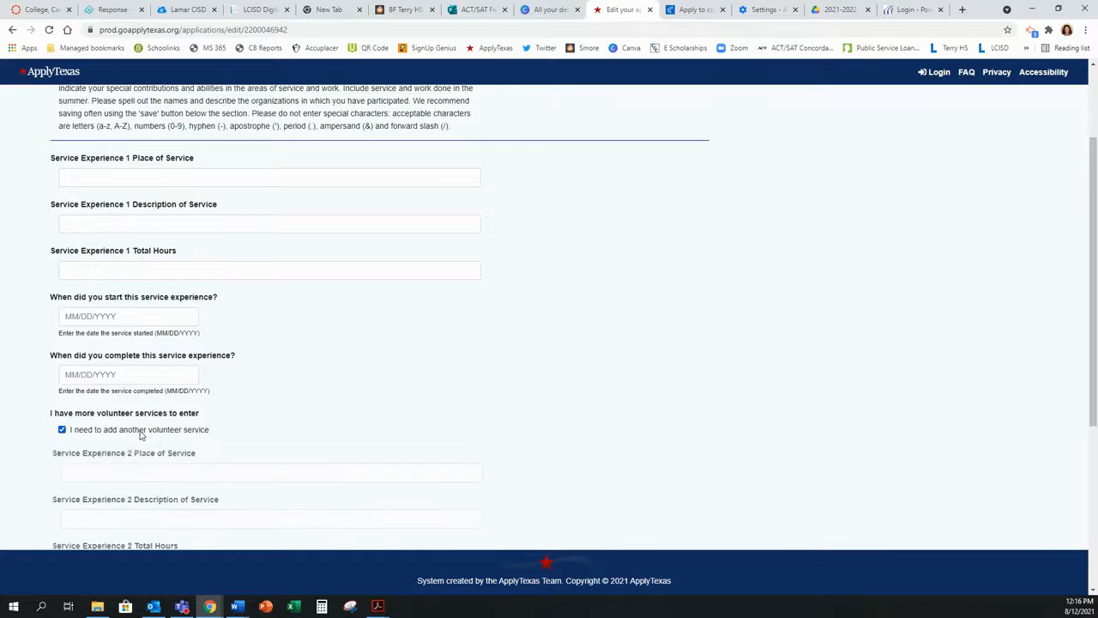
# Step: Save the Rosenberg Fun Run and George Memorial Library (50 hours, 08/27/2019–12/01/2019) entries
pyautogui.scroll(-3, 233, 433)
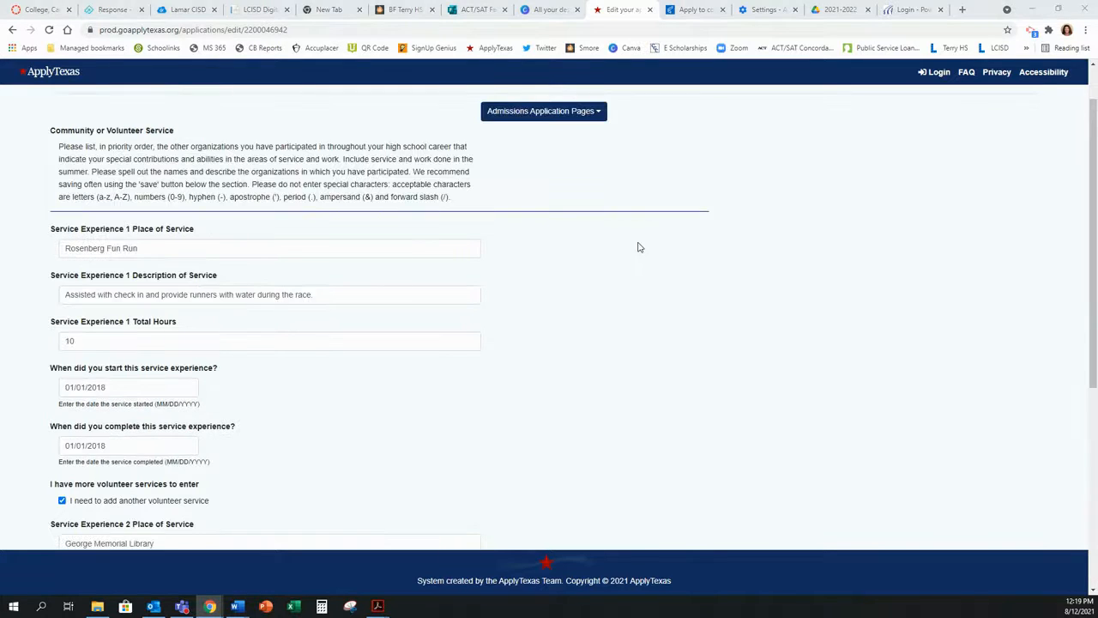
pyautogui.scroll(-3, 638, 248)
pyautogui.scroll(-3, 637, 248)
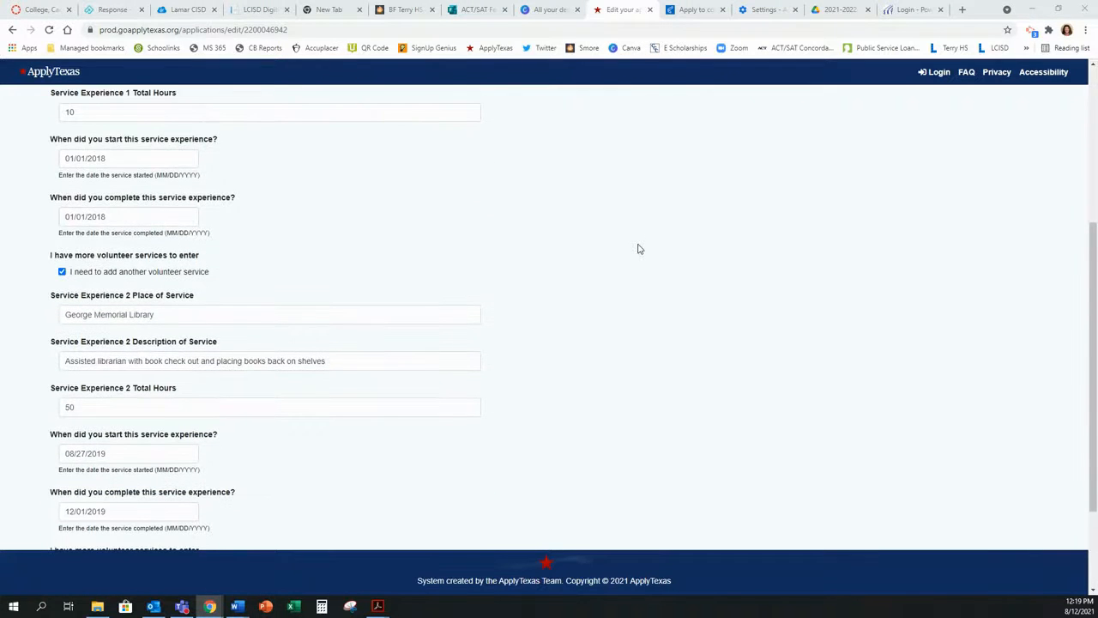
pyautogui.scroll(3, 637, 248)
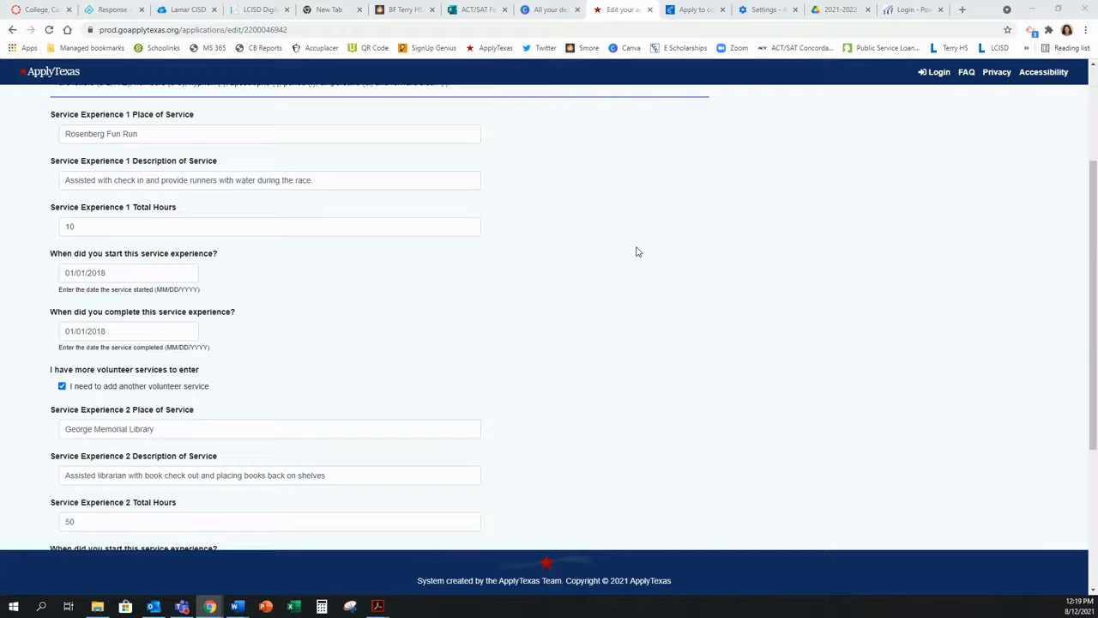
pyautogui.scroll(-6, 637, 251)
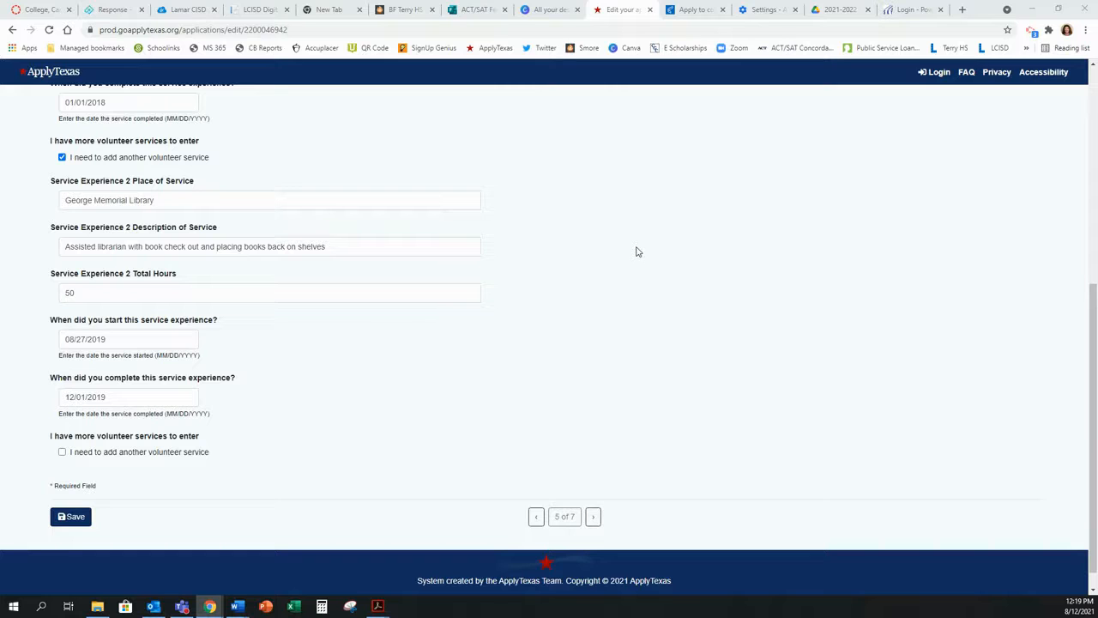
pyautogui.click(68, 519)
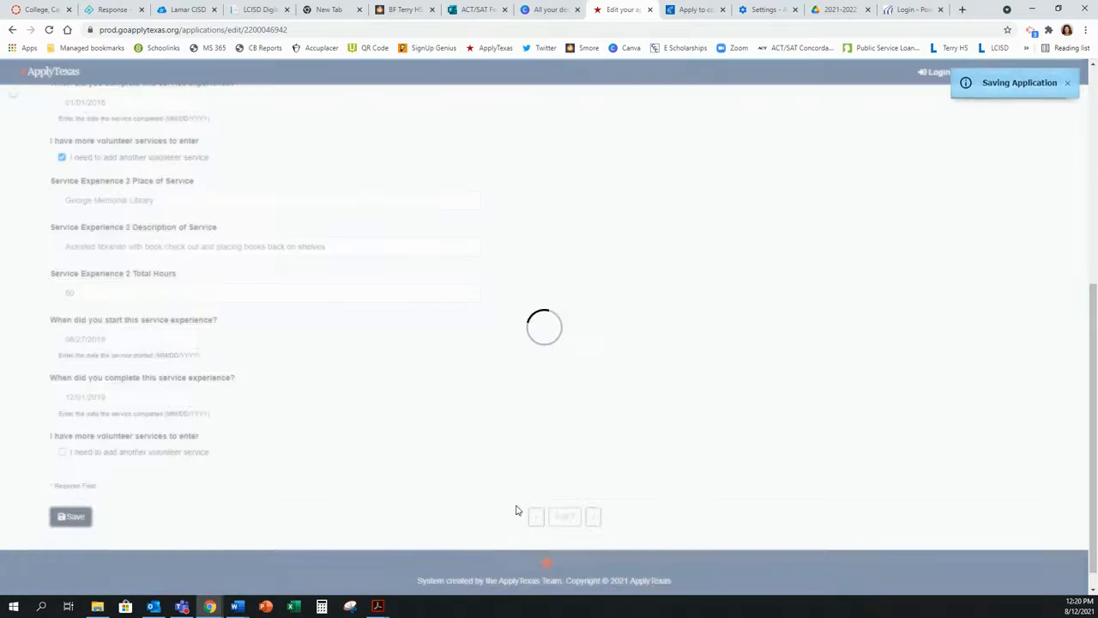
# Step: On the Talents, Awards, Honors page, enter 'AP Scholar' described as 'Earned a 4 on three AP exams'
pyautogui.click(592, 518)
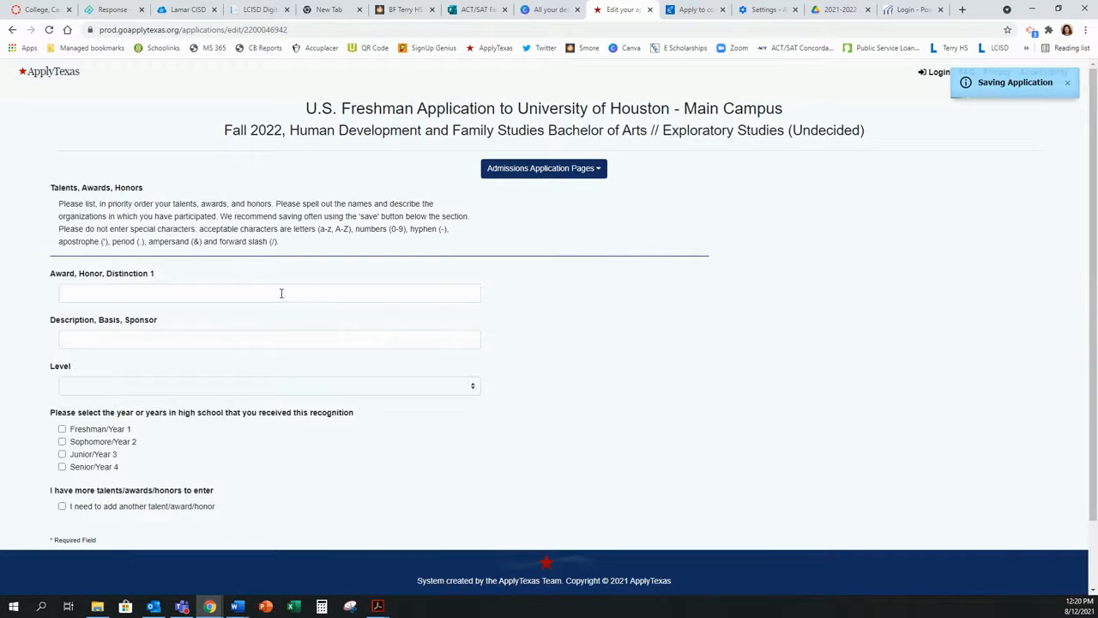
pyautogui.click(273, 292)
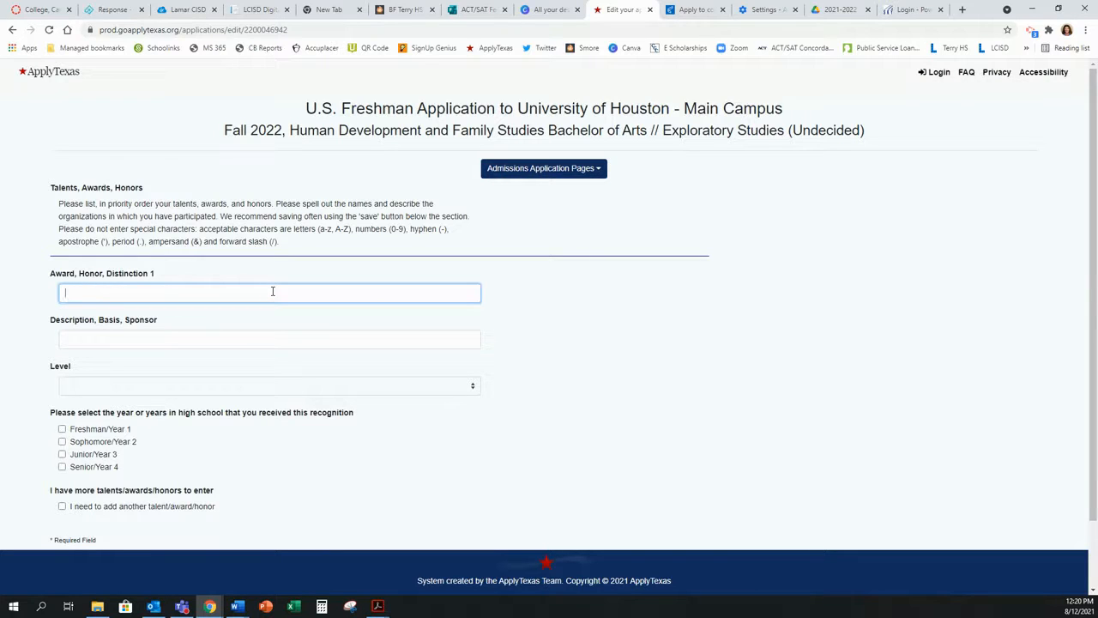
pyautogui.write('AP Scholar')
pyautogui.click(237, 341)
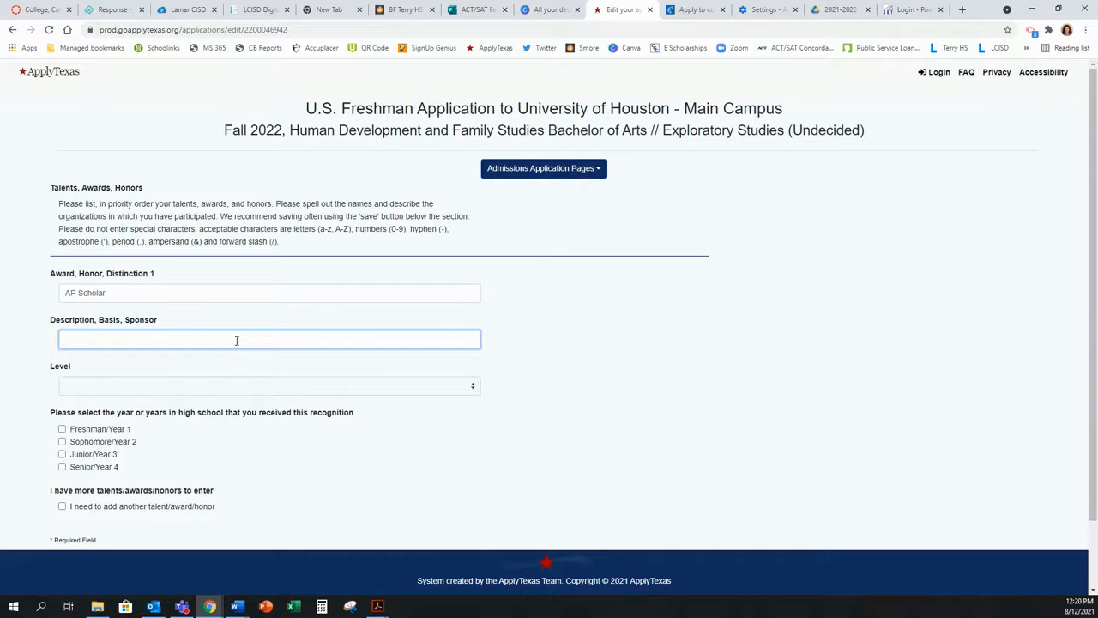
pyautogui.write('Earned a 4 on three AP exams')
# Step: Set the AP Scholar award level to National, mark Junior/Year 3, and add a second award slot
pyautogui.click(416, 386)
pyautogui.click(212, 413)
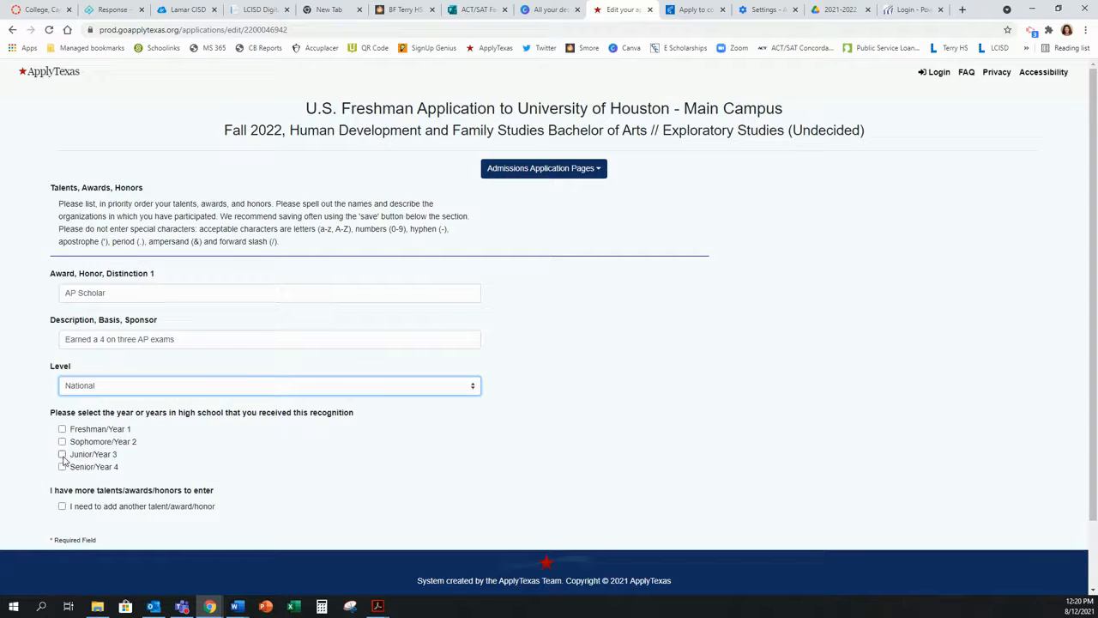
pyautogui.click(62, 454)
pyautogui.scroll(-2, 129, 458)
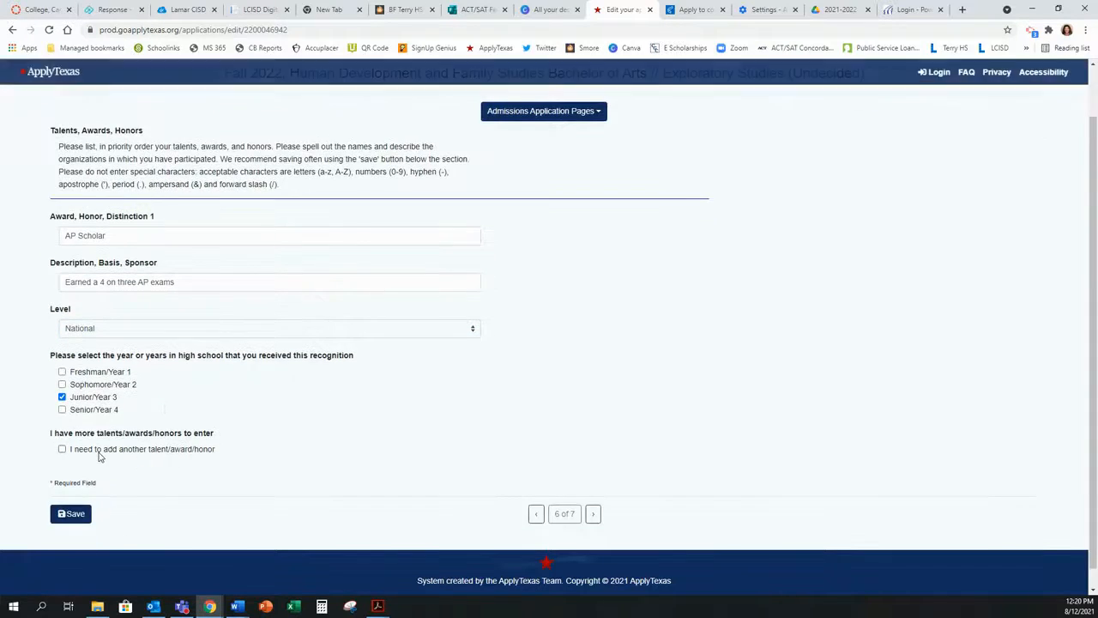
pyautogui.click(98, 450)
# Step: Save the awards page and continue to the Employment, Internships, Summer Activities page
pyautogui.scroll(-2, 129, 458)
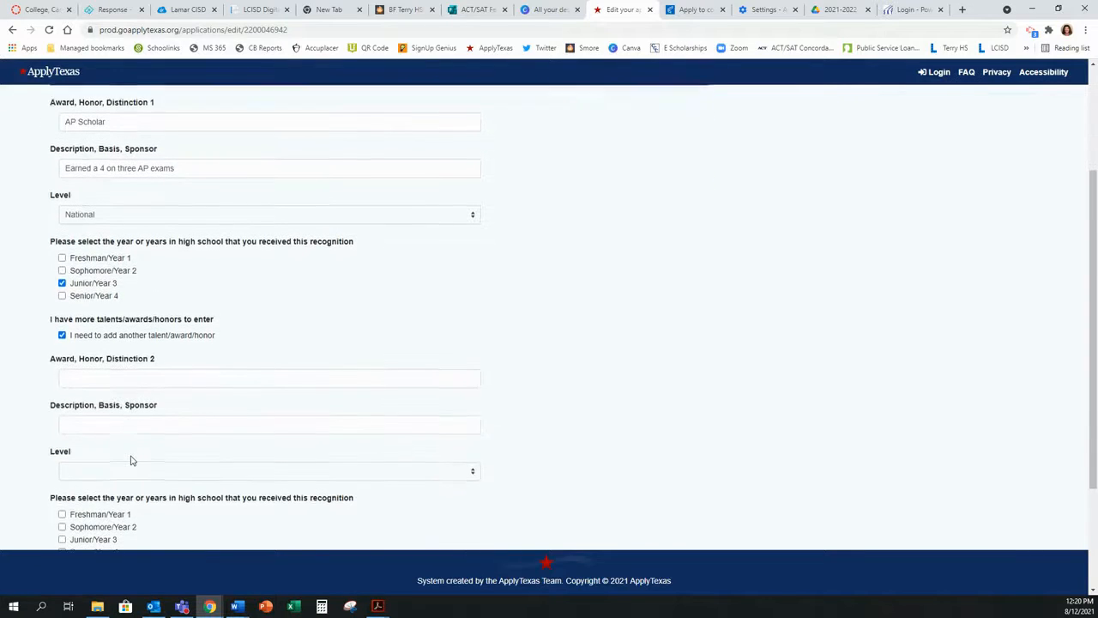
pyautogui.scroll(-2, 130, 461)
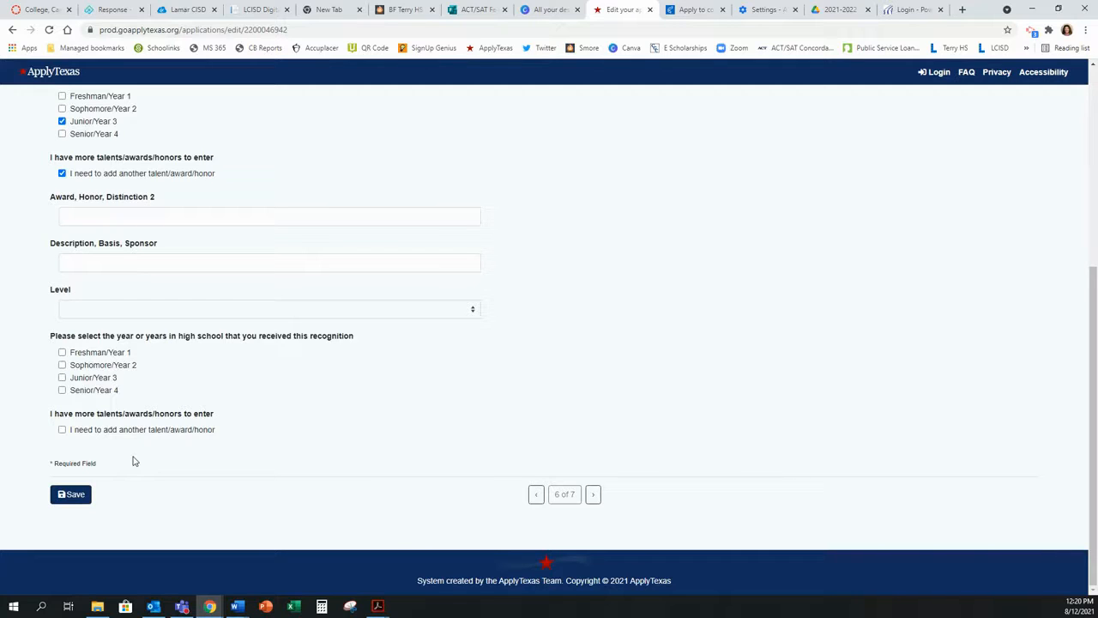
pyautogui.click(74, 495)
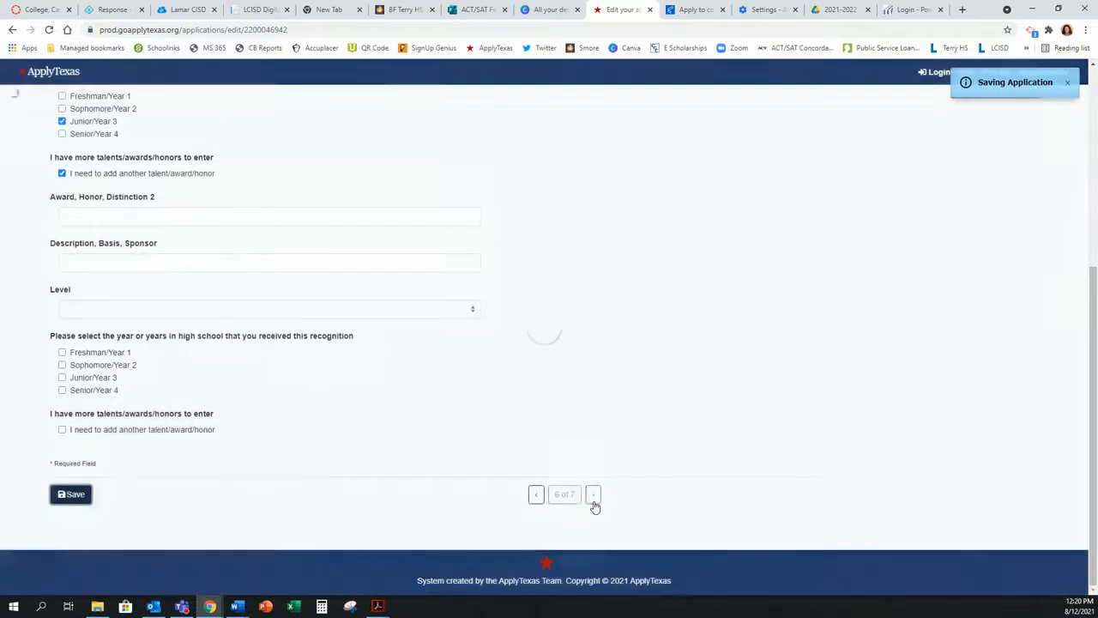
pyautogui.click(595, 505)
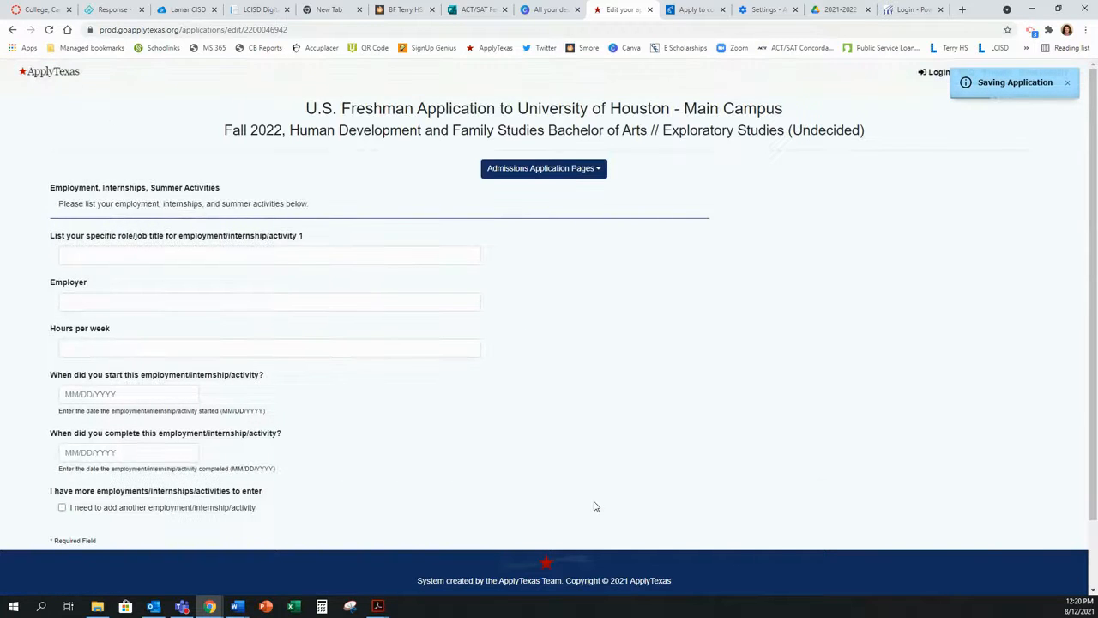
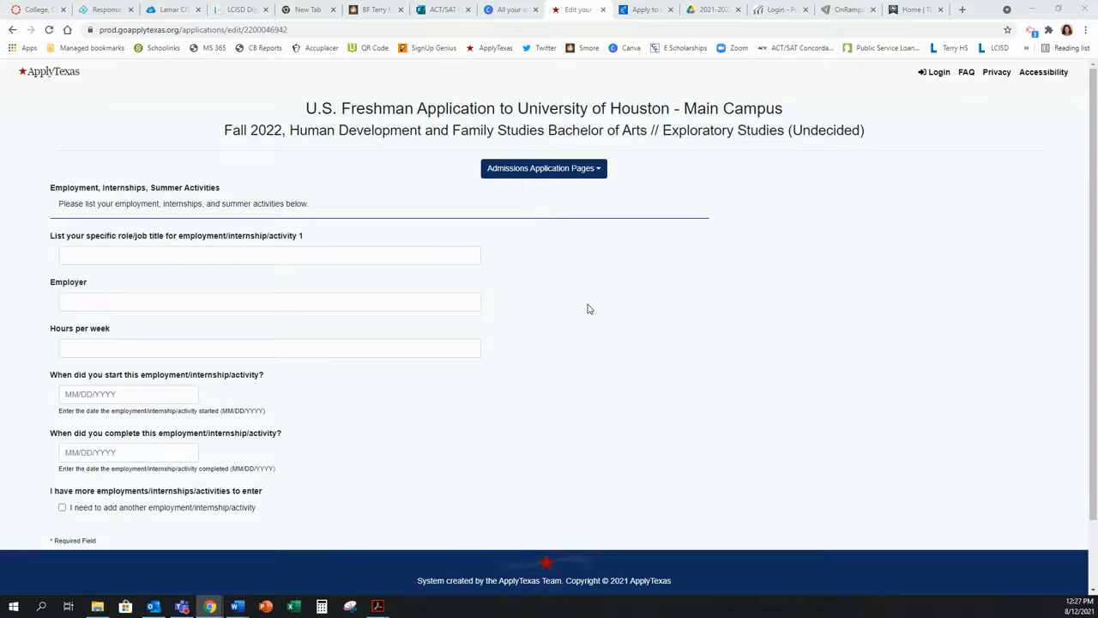
# Step: At the bottom of the Employment, Internships, Summer Activities page, mark that another activity will be added
pyautogui.scroll(-1, 590, 307)
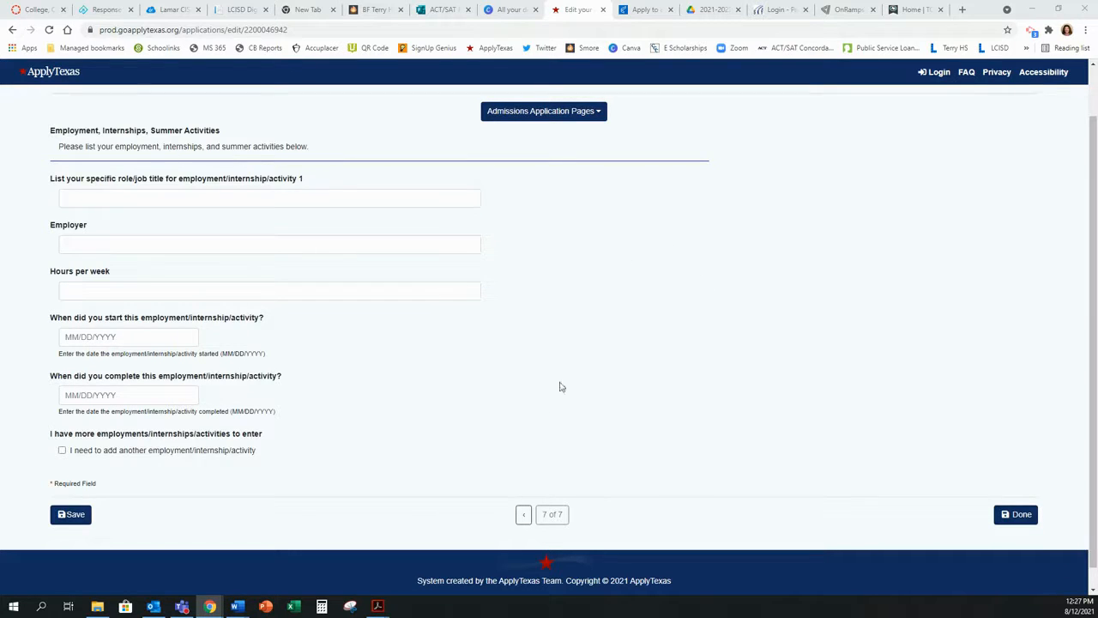
pyautogui.click(190, 453)
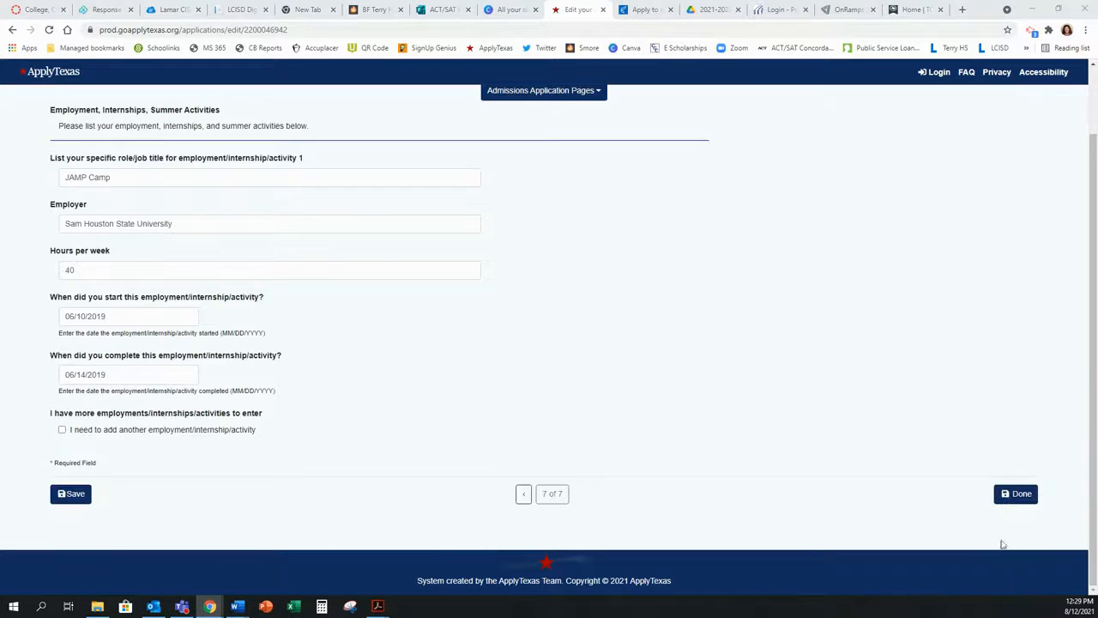
# Step: Save the freshman questions and open 'Questions specific to University of Houston - Main Campus' from the Houston card
pyautogui.click(1021, 495)
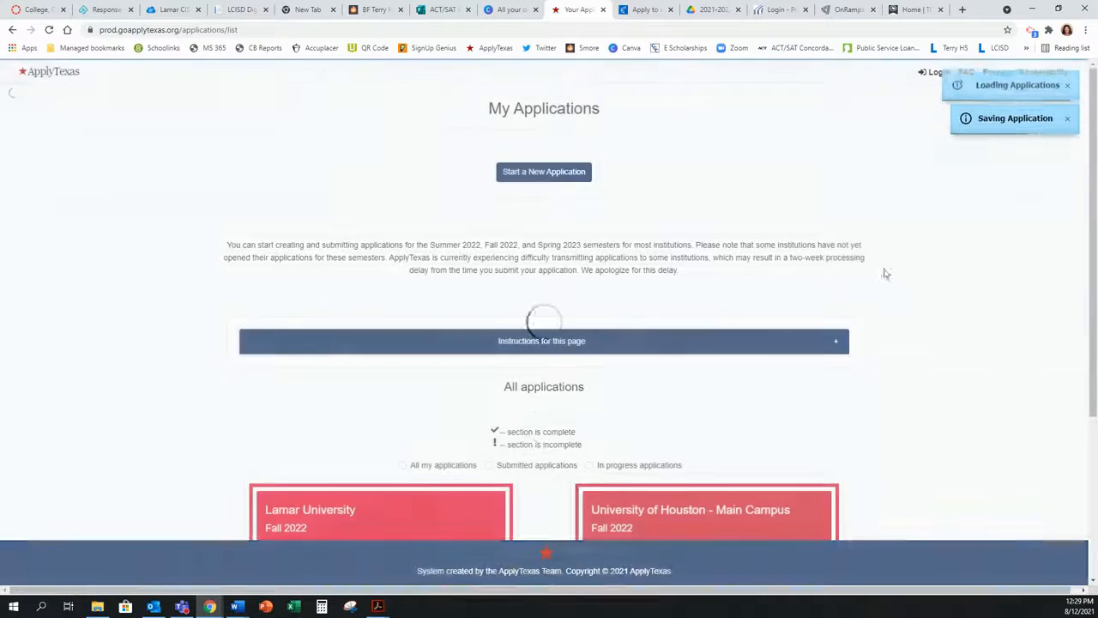
pyautogui.scroll(-2, 886, 266)
pyautogui.scroll(-2, 887, 266)
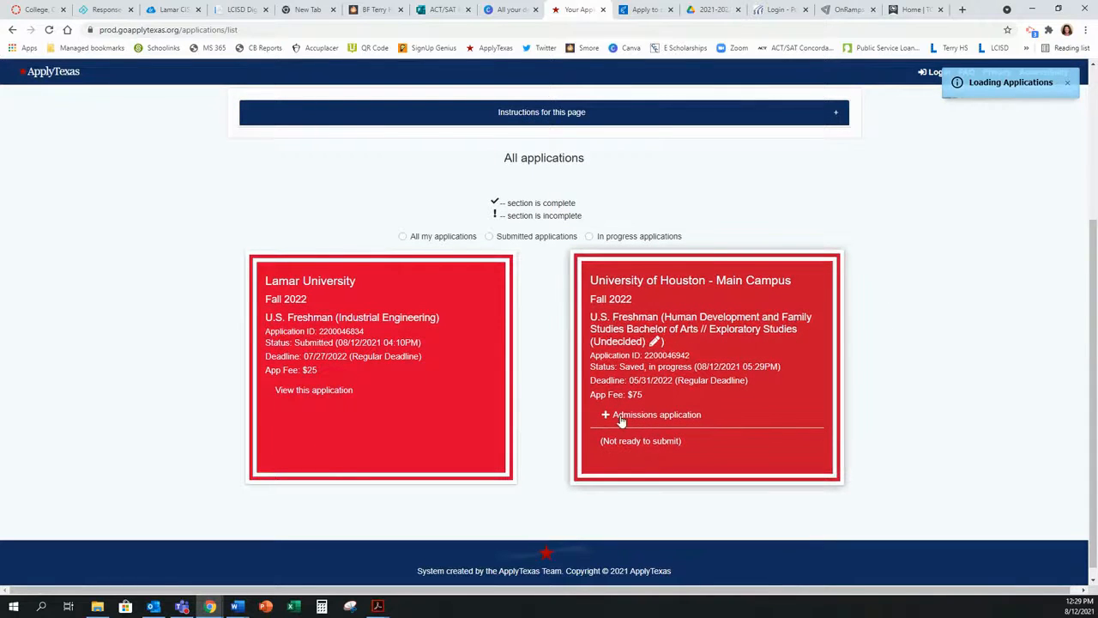
pyautogui.click(607, 416)
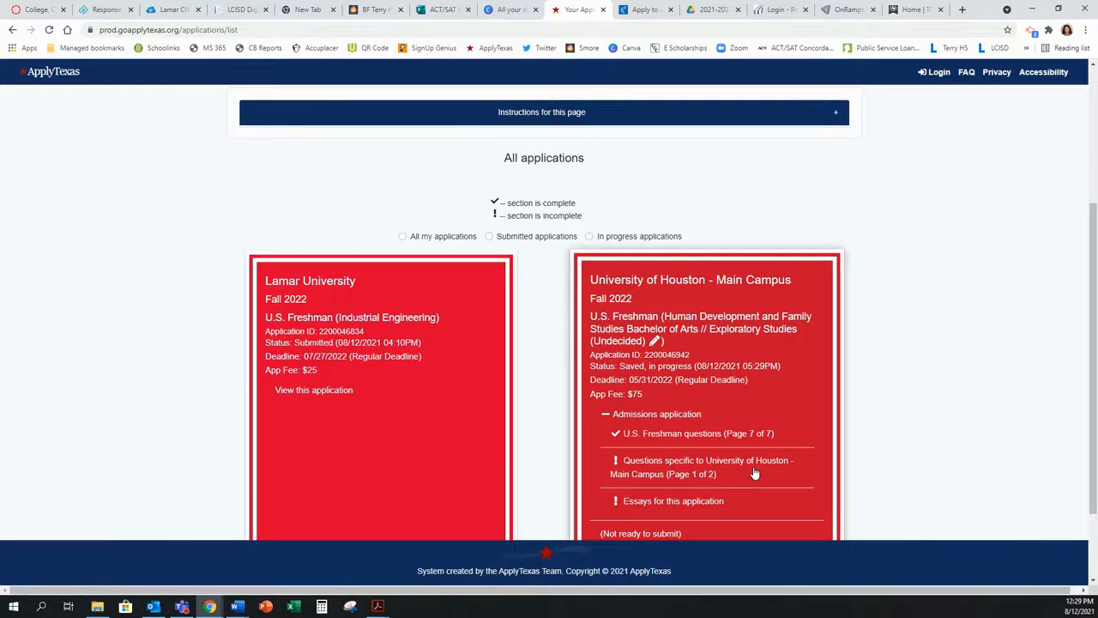
pyautogui.click(682, 479)
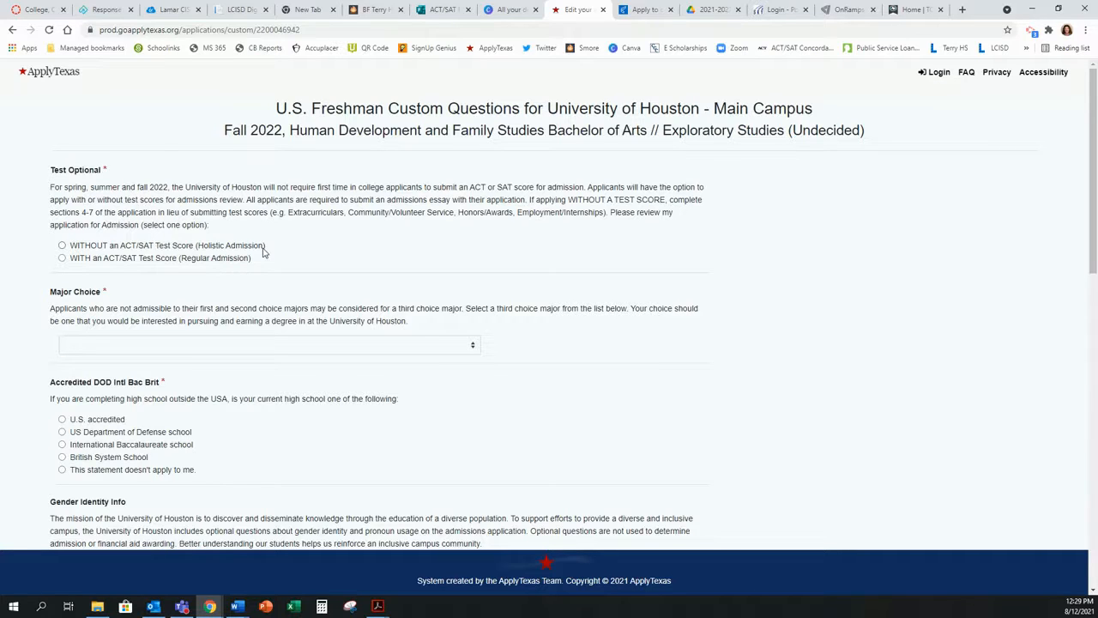
# Step: Apply WITH an ACT/SAT test score and choose Health as the third-choice major
pyautogui.click(62, 245)
pyautogui.click(63, 259)
pyautogui.click(230, 343)
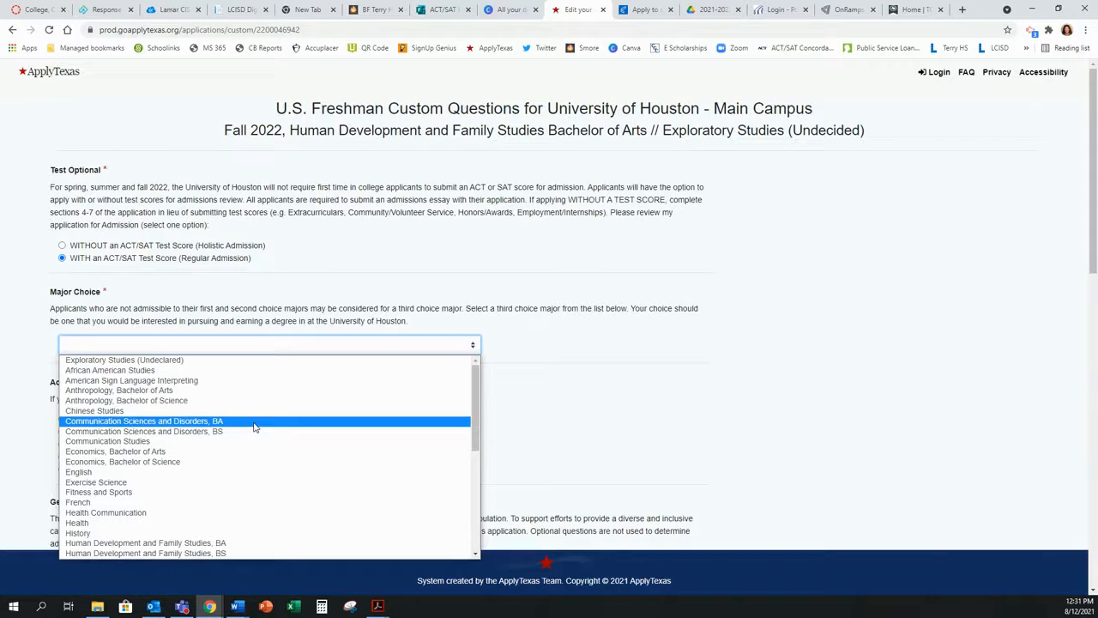
pyautogui.click(208, 525)
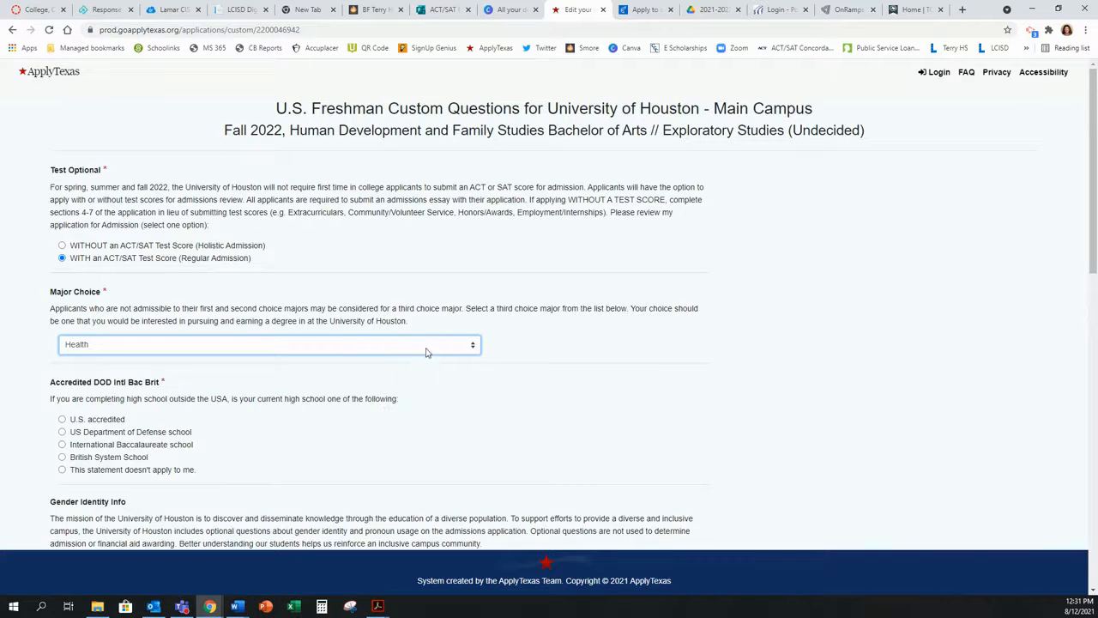
# Step: Save page 1 with Honors College Yes, Student Conduct No, and the fee waiver acknowledged
pyautogui.scroll(-1, 371, 420)
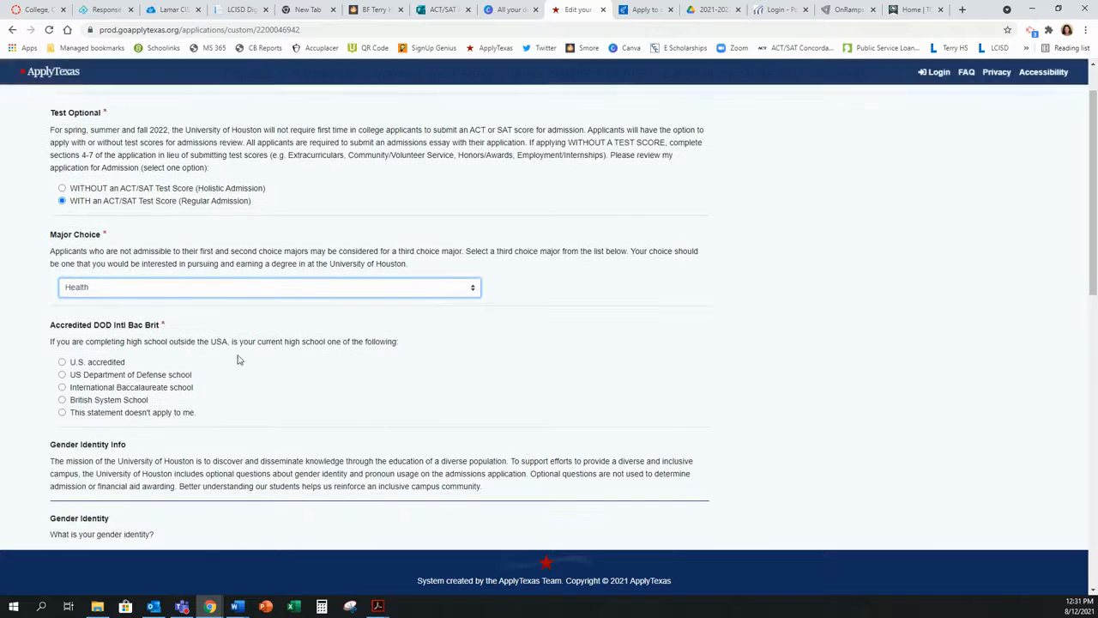
pyautogui.scroll(-1, 210, 357)
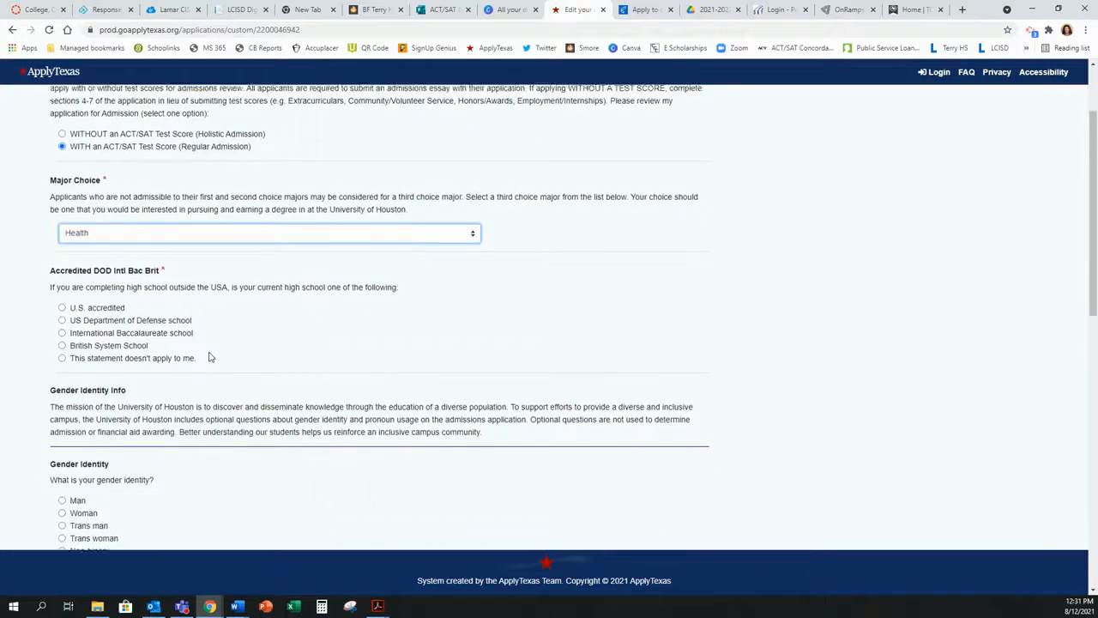
pyautogui.scroll(-8, 210, 357)
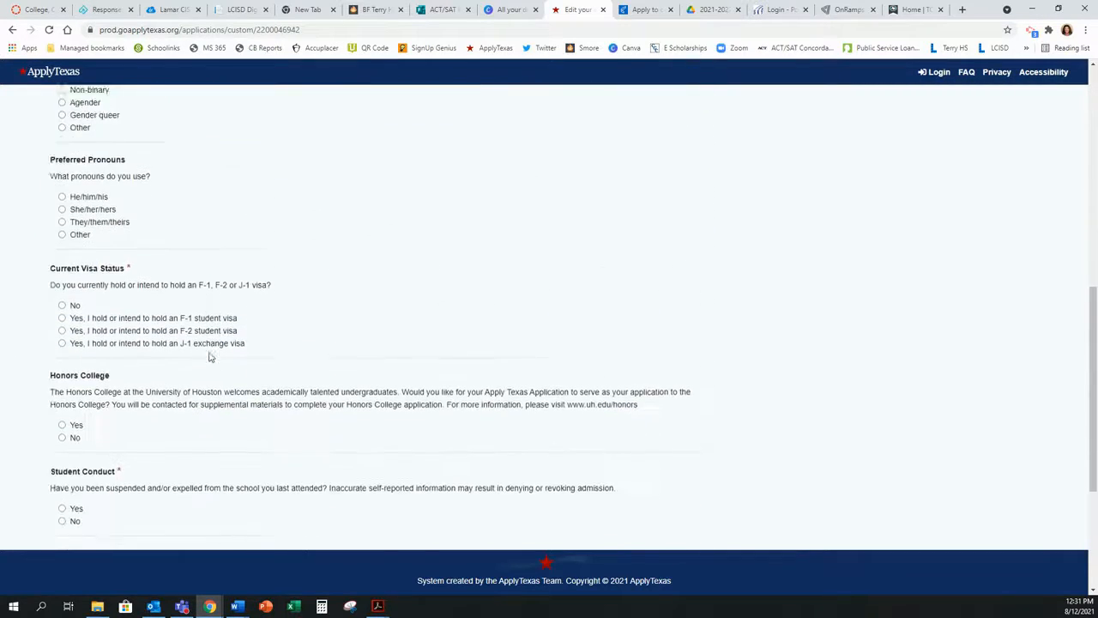
pyautogui.scroll(-4, 211, 357)
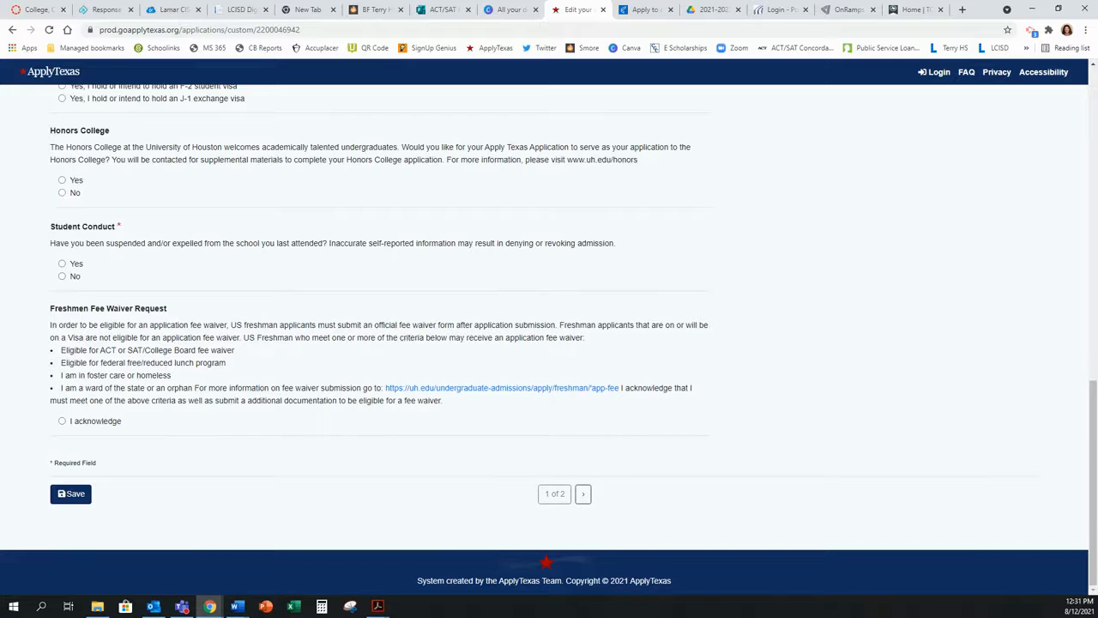
pyautogui.click(83, 492)
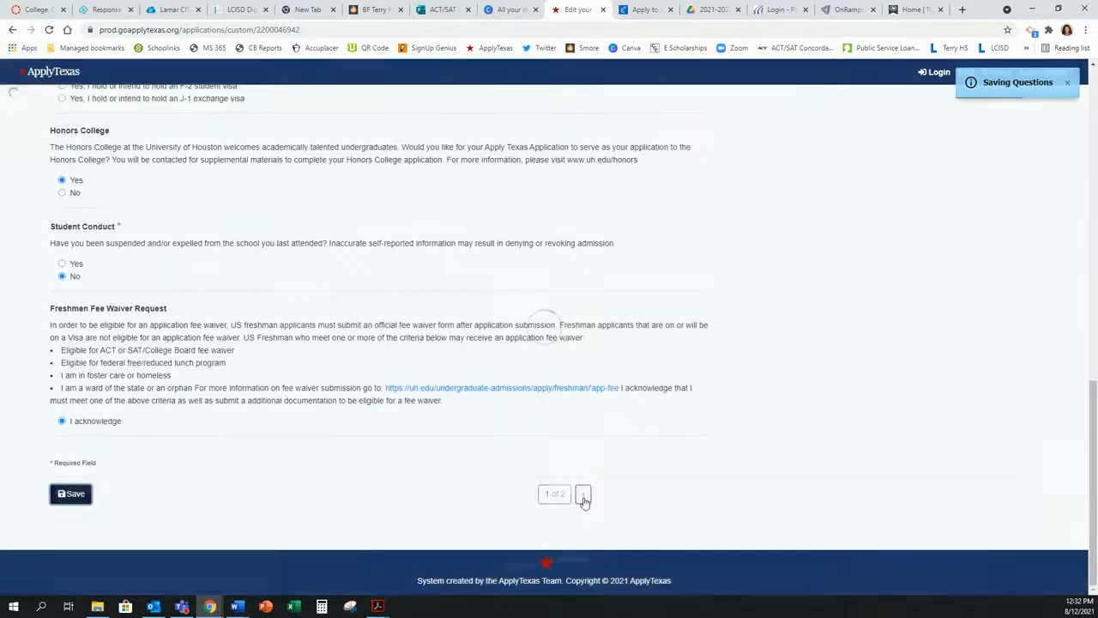
# Step: On page 2, acknowledge degree-seeking and self-reporting with a U.S. high school, then save and finish
pyautogui.click(583, 498)
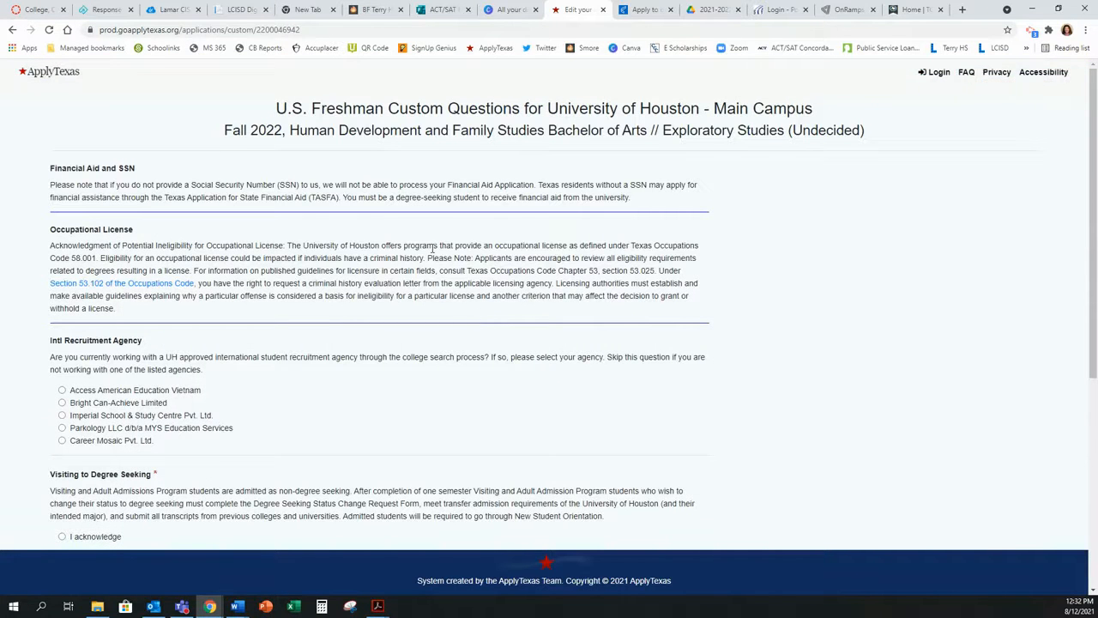
pyautogui.scroll(-3, 432, 249)
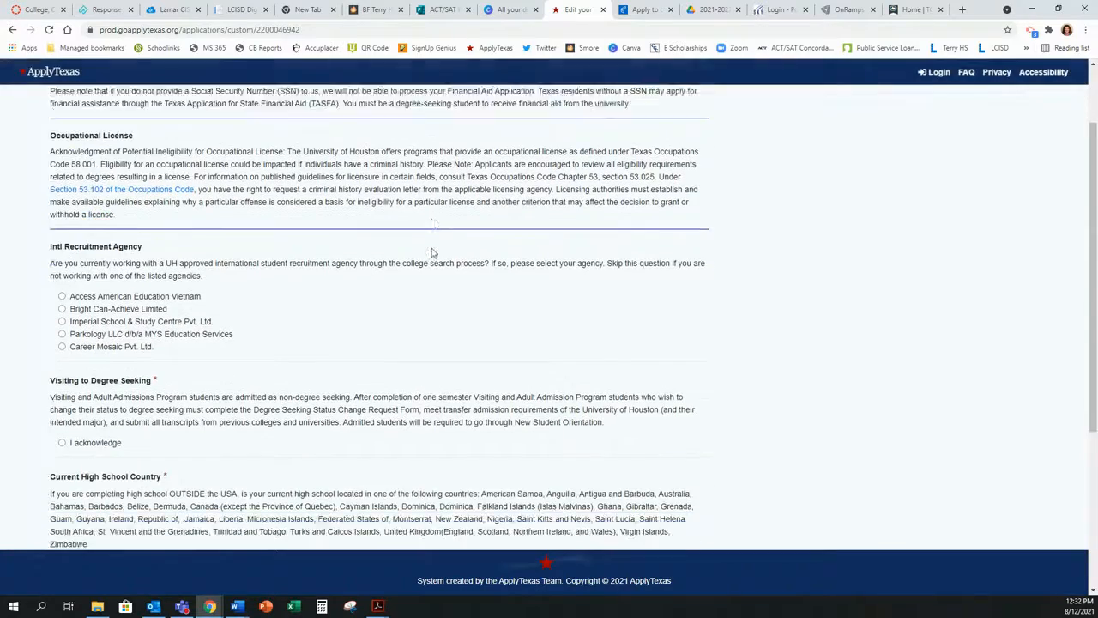
pyautogui.scroll(-2, 433, 252)
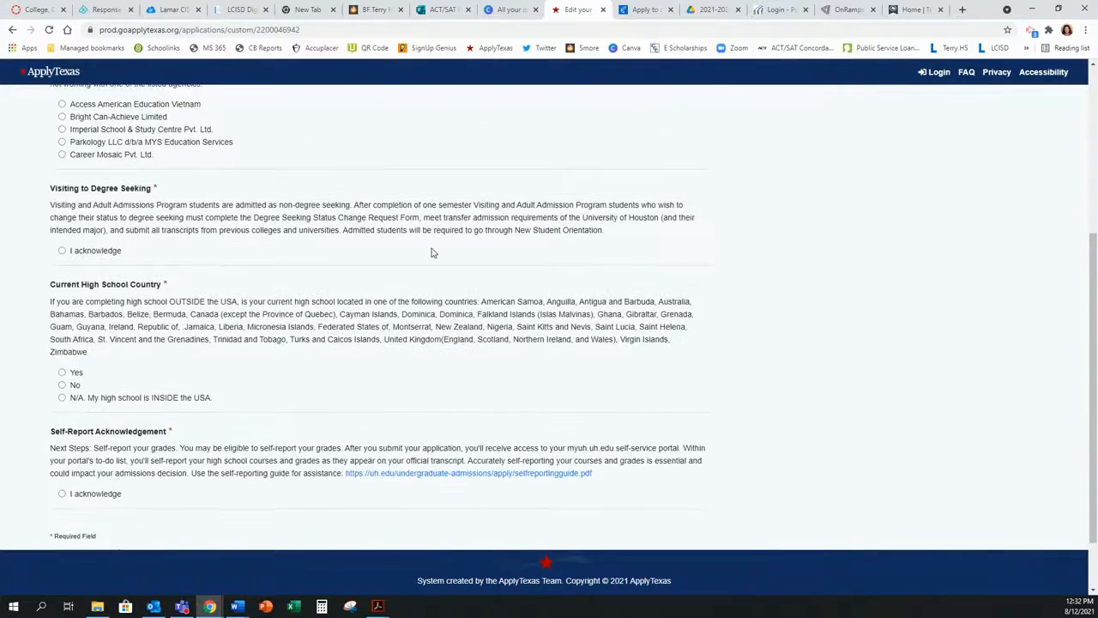
pyautogui.scroll(5, 433, 252)
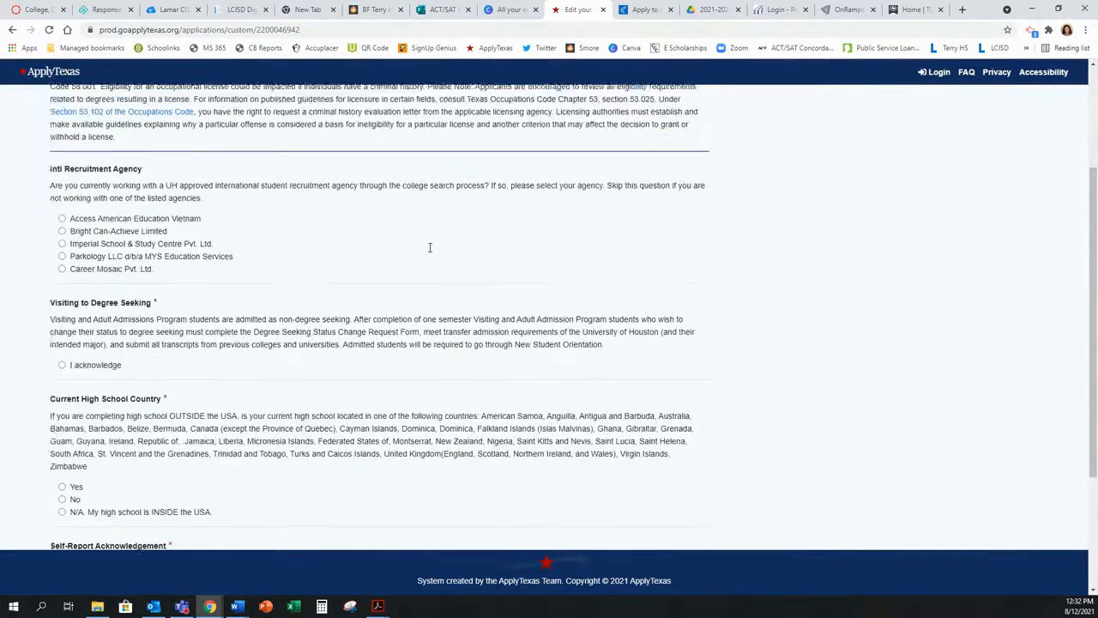
pyautogui.scroll(1, 430, 248)
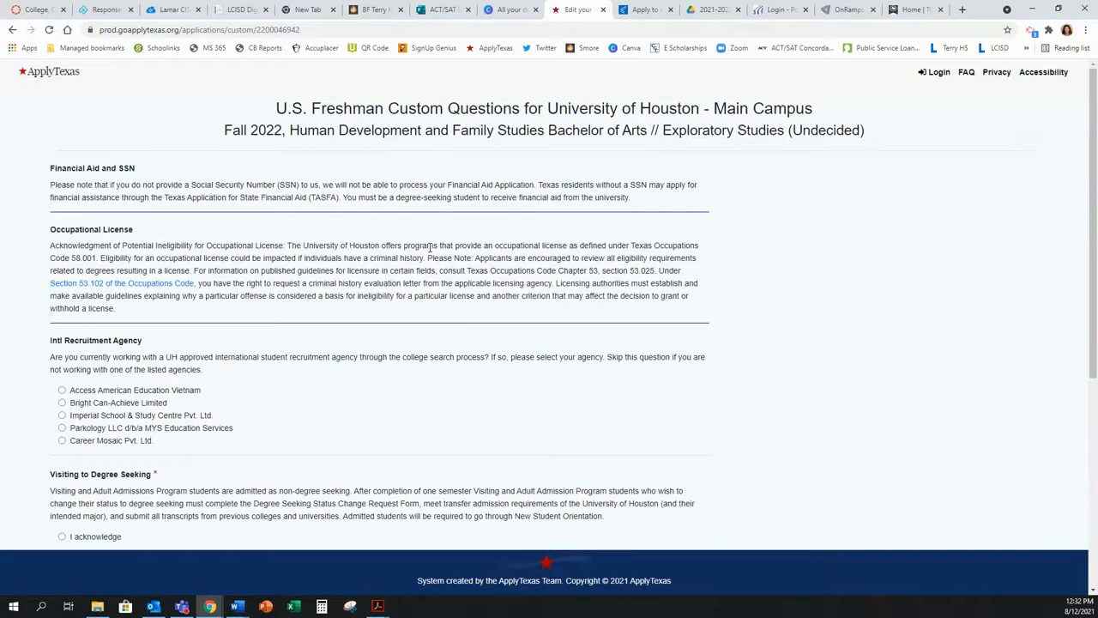
pyautogui.scroll(-3, 431, 248)
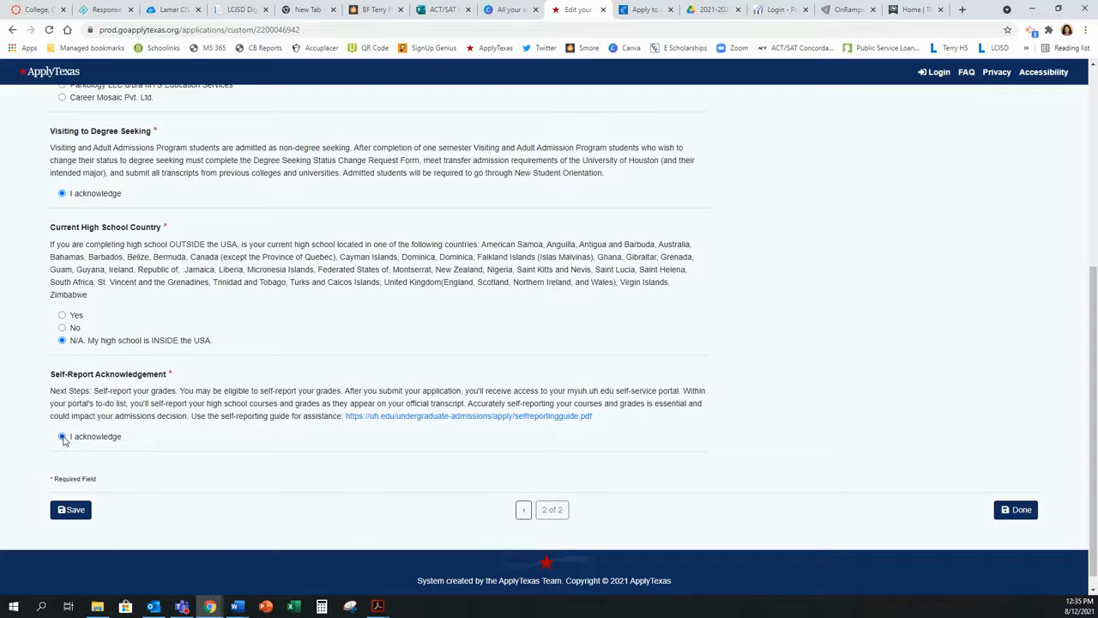
pyautogui.click(72, 512)
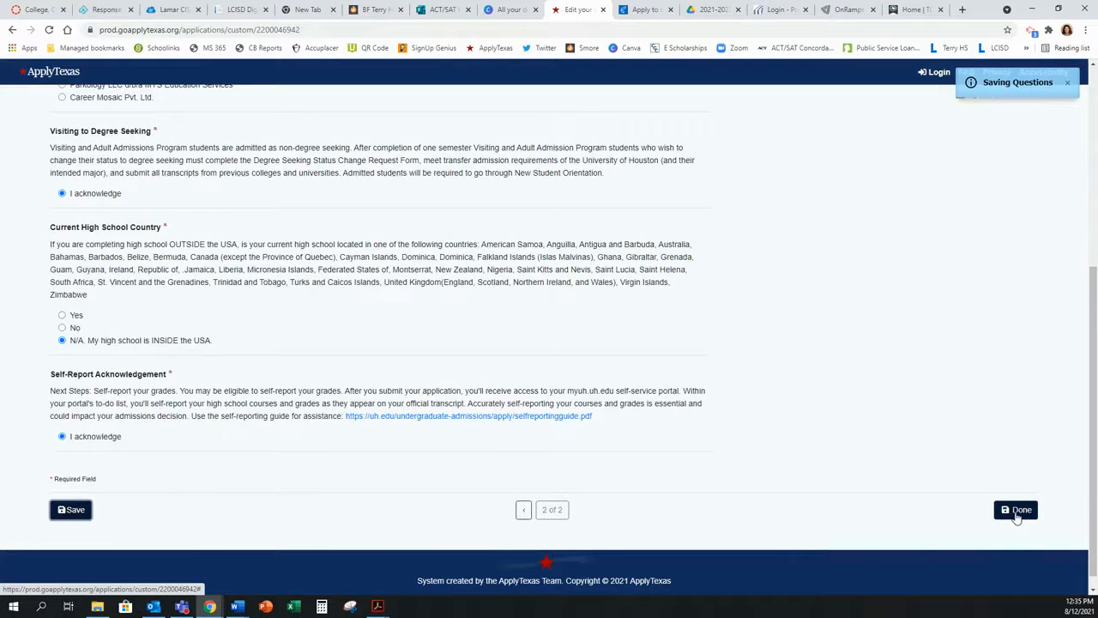
pyautogui.click(1018, 514)
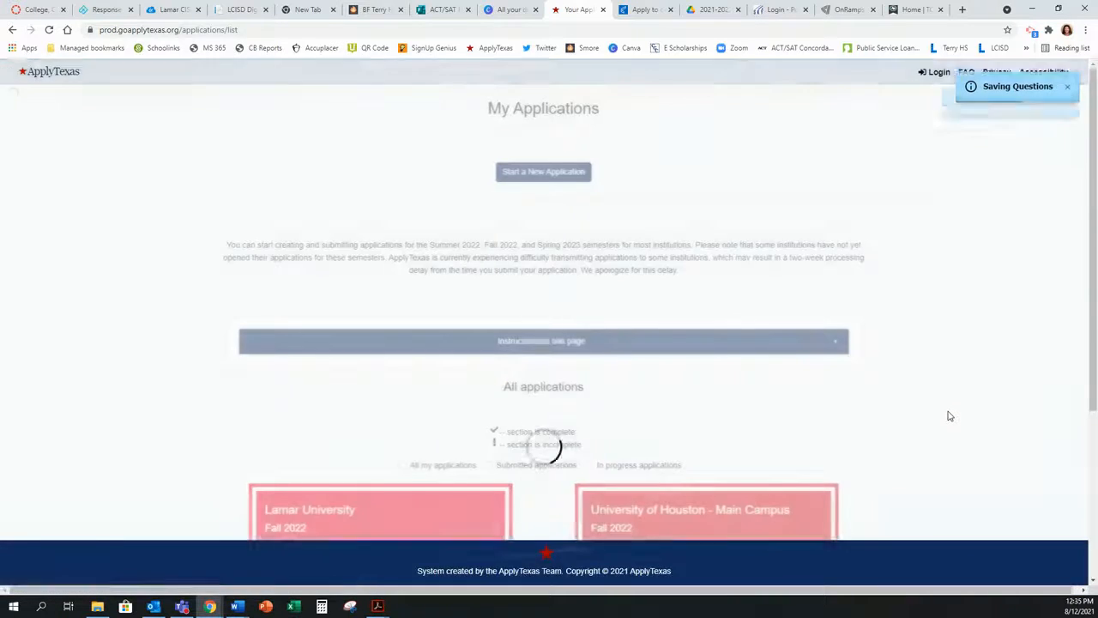
# Step: Expand the University of Houston admissions application and open its Essays section
pyautogui.scroll(-4, 949, 415)
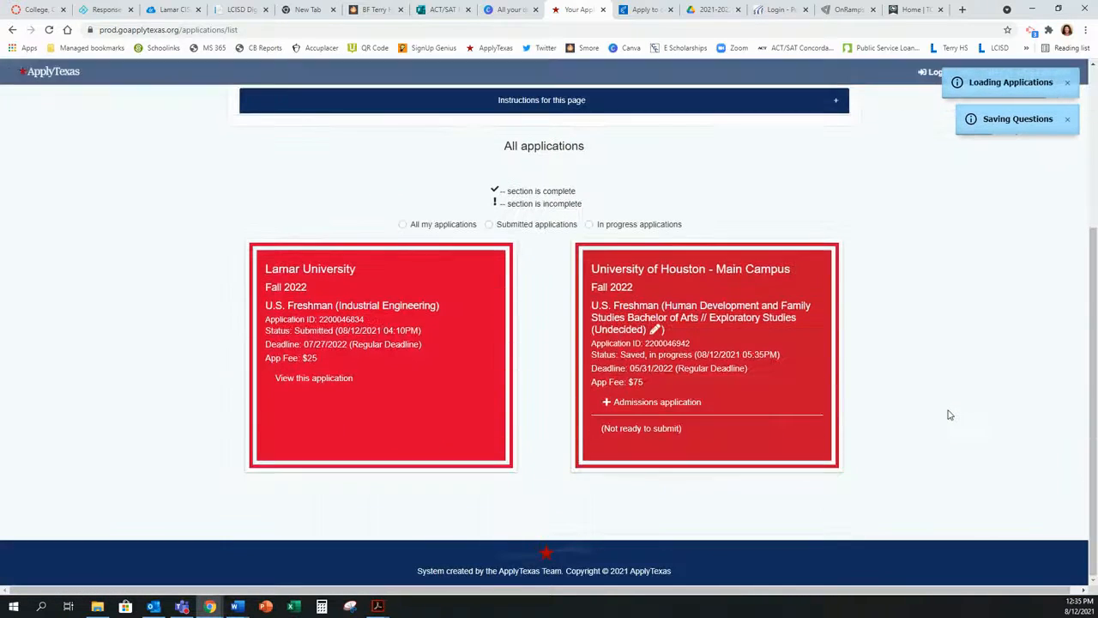
pyautogui.click(606, 402)
pyautogui.scroll(-1, 720, 414)
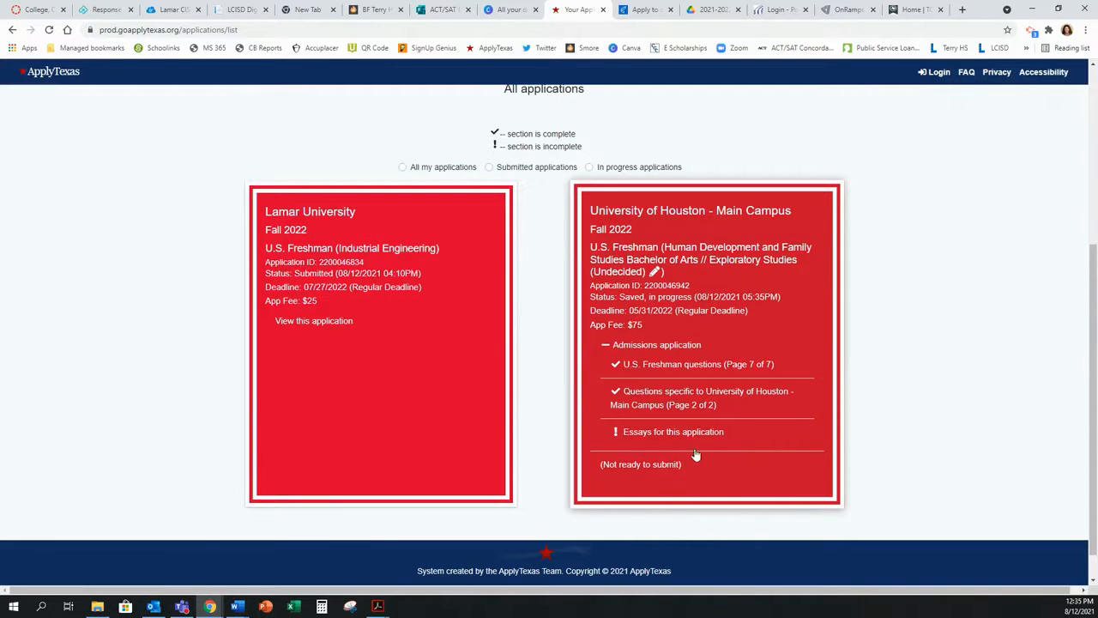
pyautogui.click(634, 433)
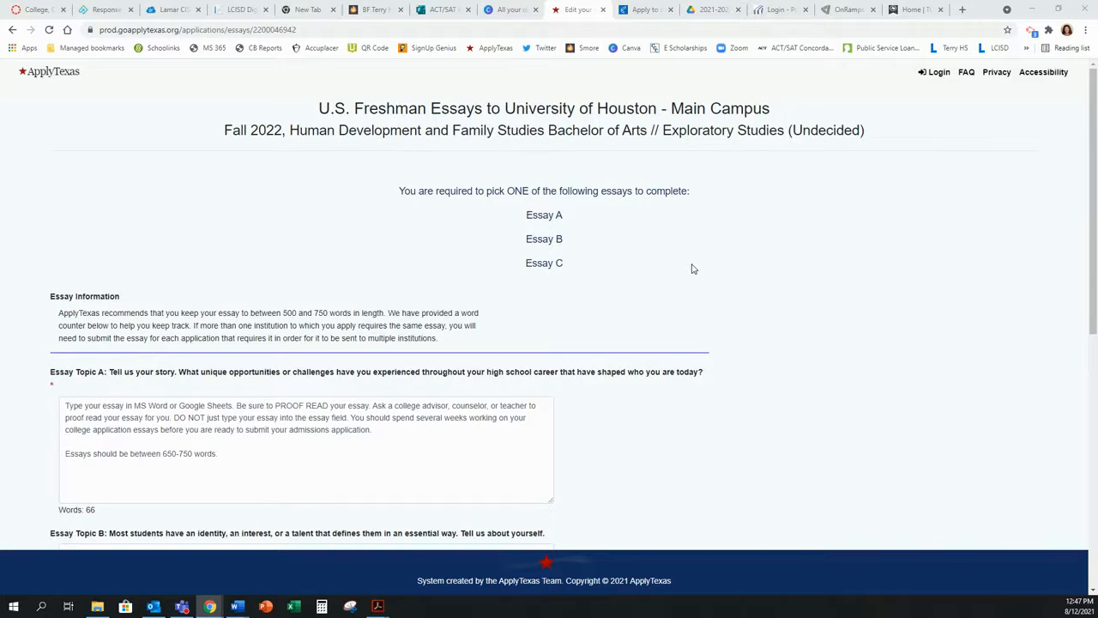
# Step: Save the University of Houston essays page with the 66-word Essay Topic A entry
pyautogui.scroll(-1, 692, 267)
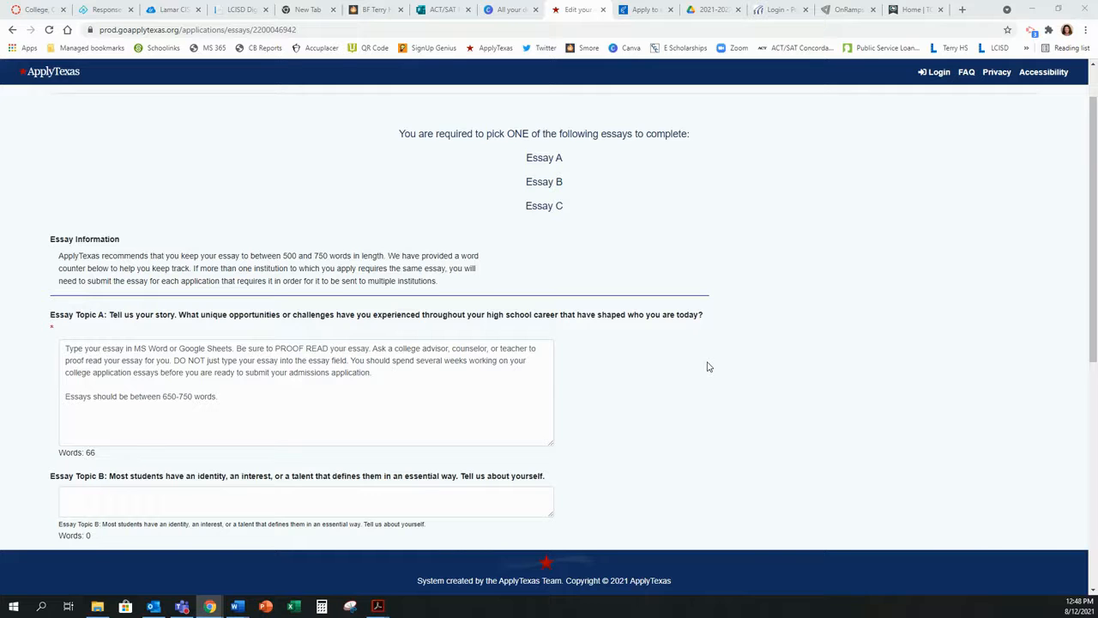
pyautogui.scroll(-4, 709, 366)
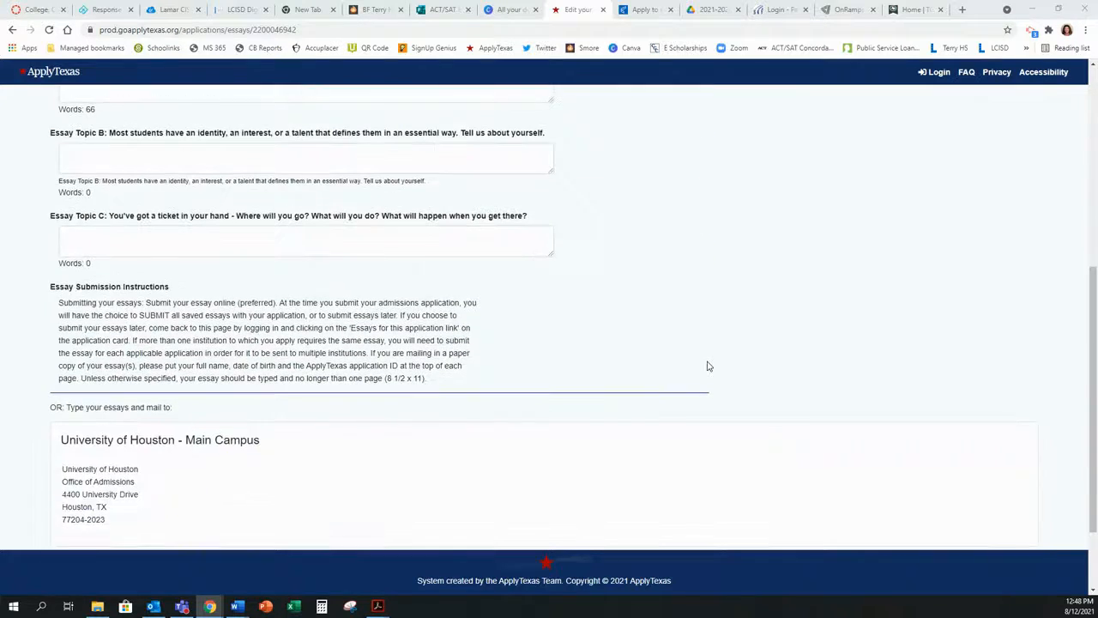
pyautogui.scroll(-2, 706, 349)
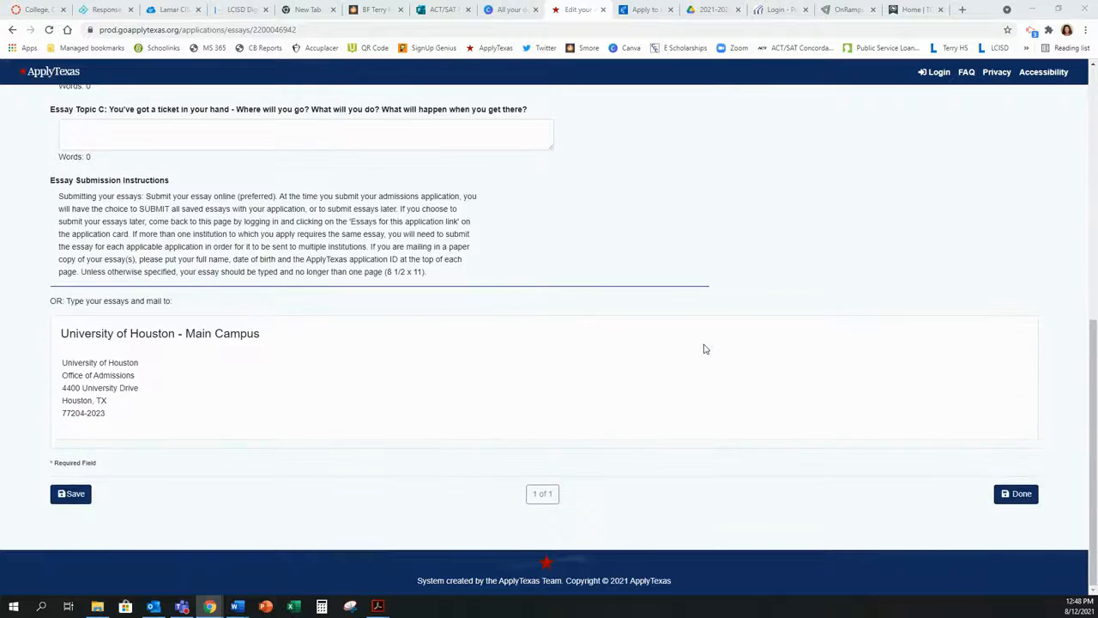
pyautogui.click(69, 496)
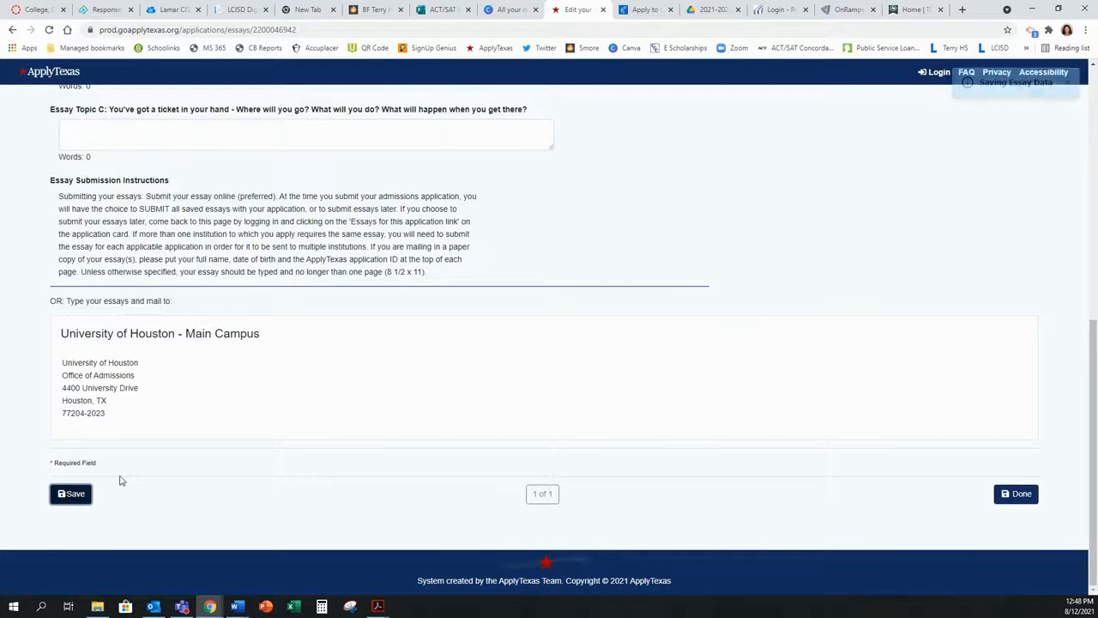
# Step: Close the essays, expand the UH admissions application, and choose 'Submit this application'
pyautogui.click(1021, 494)
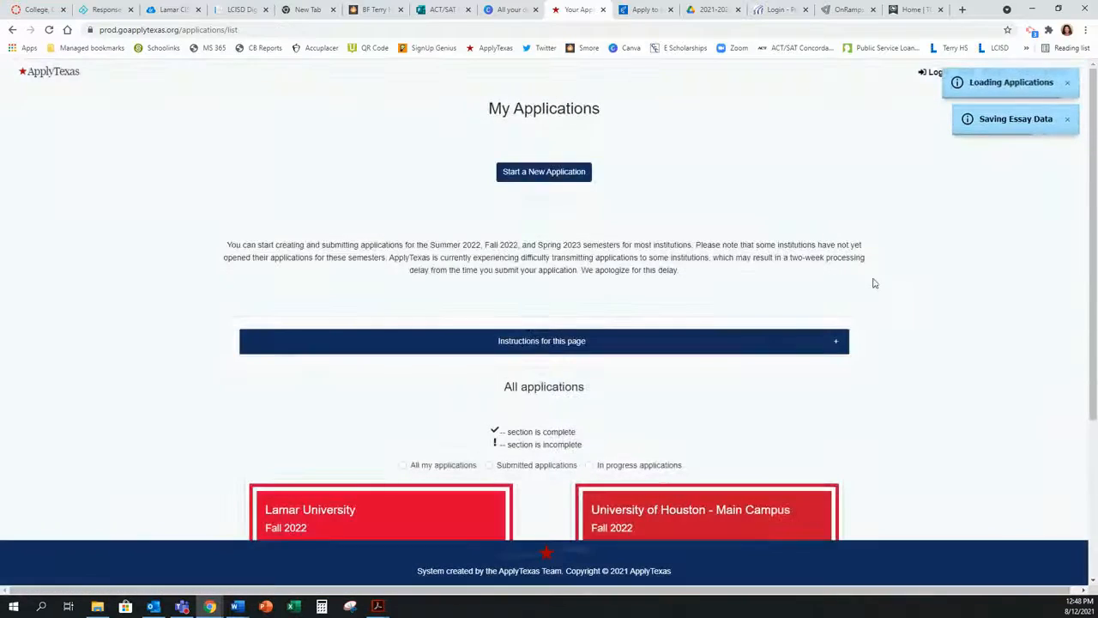
pyautogui.scroll(-3, 902, 284)
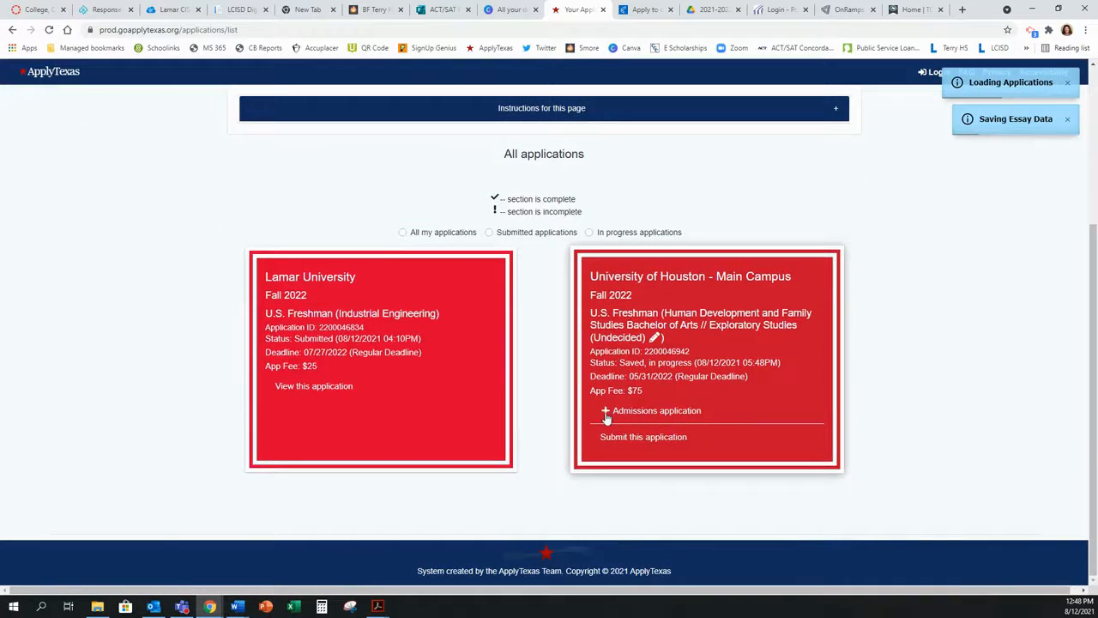
pyautogui.click(635, 415)
pyautogui.scroll(-1, 858, 397)
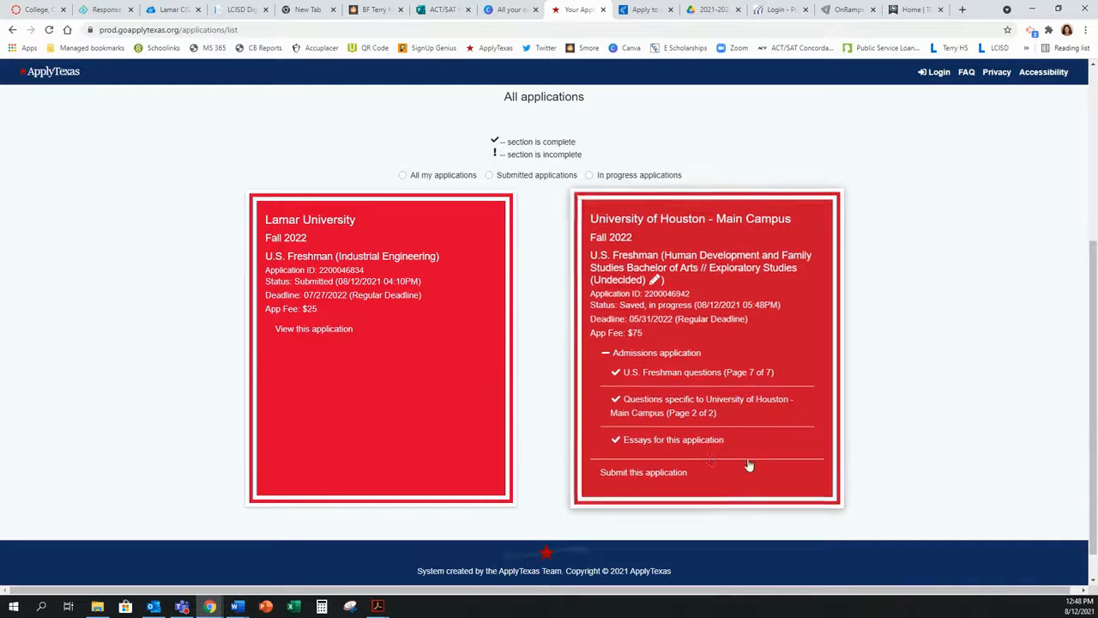
pyautogui.click(665, 477)
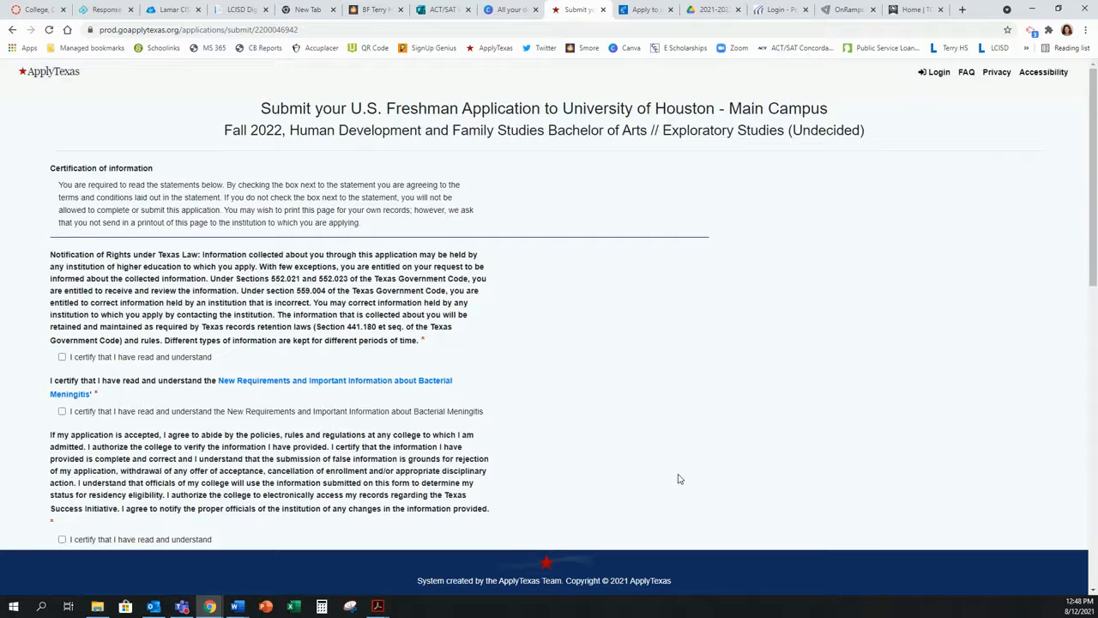
# Step: Certify the Texas information rights, bacterial meningitis, and college policies statements
pyautogui.scroll(-1, 120, 340)
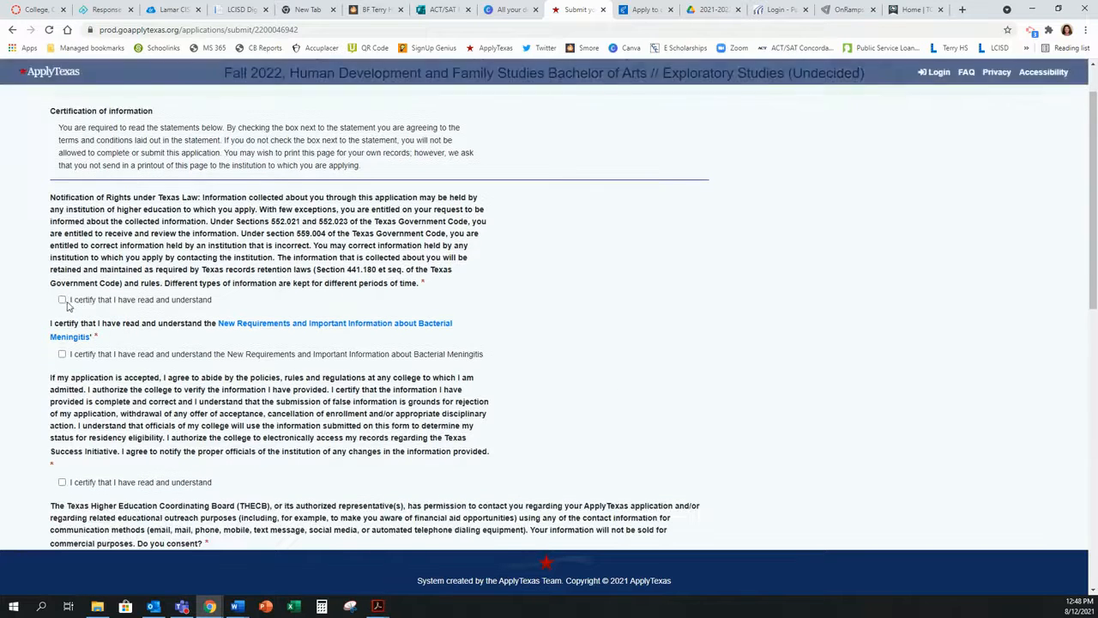
pyautogui.click(62, 299)
pyautogui.click(62, 353)
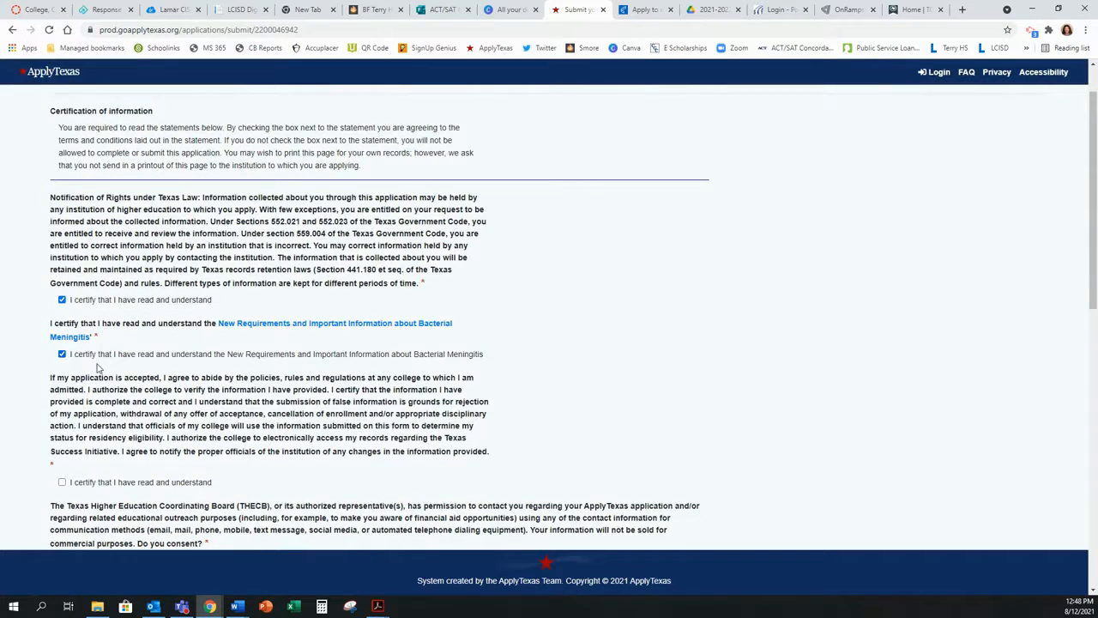
pyautogui.scroll(-1, 64, 402)
pyautogui.click(62, 425)
# Step: Answer Yes to THECB contact, sharing with other degree programs, and submitting the saved essays
pyautogui.scroll(-2, 93, 422)
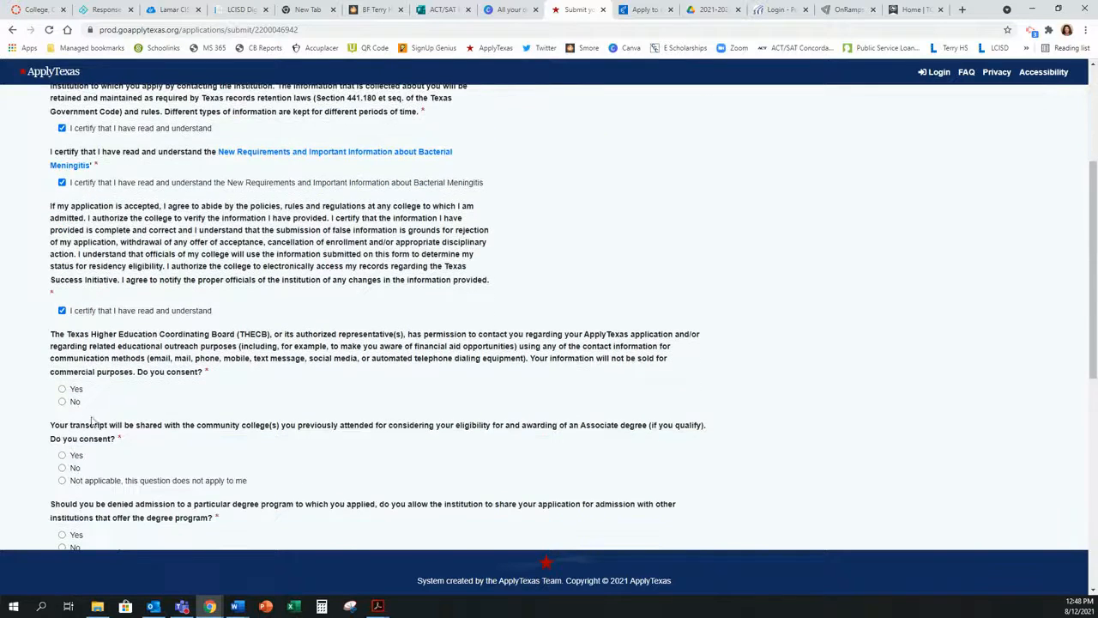
pyautogui.click(62, 389)
pyautogui.scroll(-2, 64, 463)
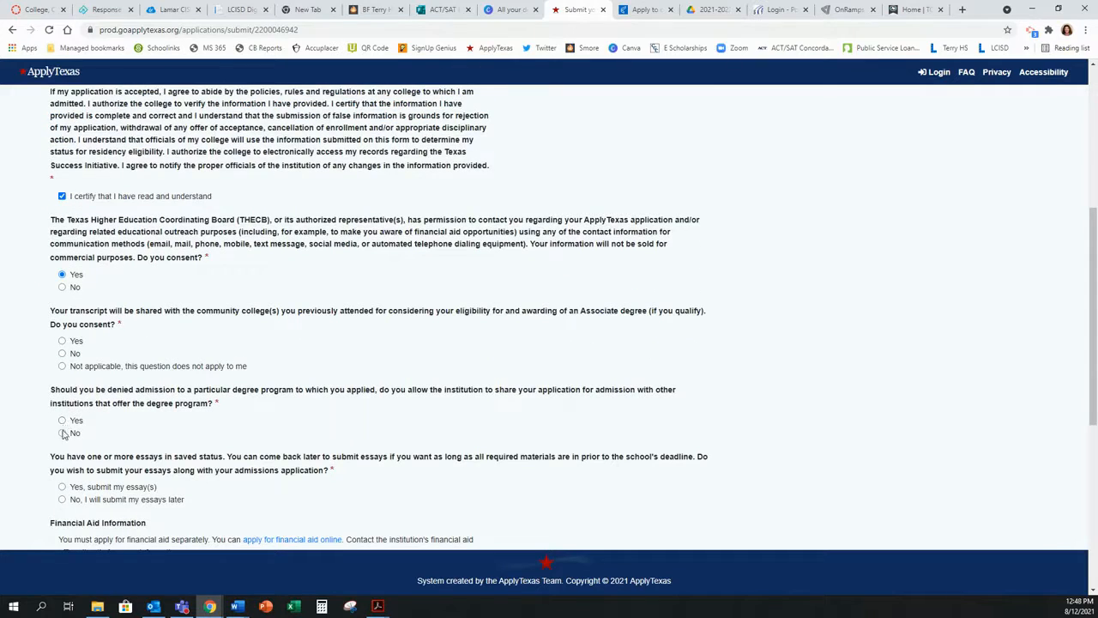
pyautogui.click(62, 420)
pyautogui.scroll(-1, 63, 424)
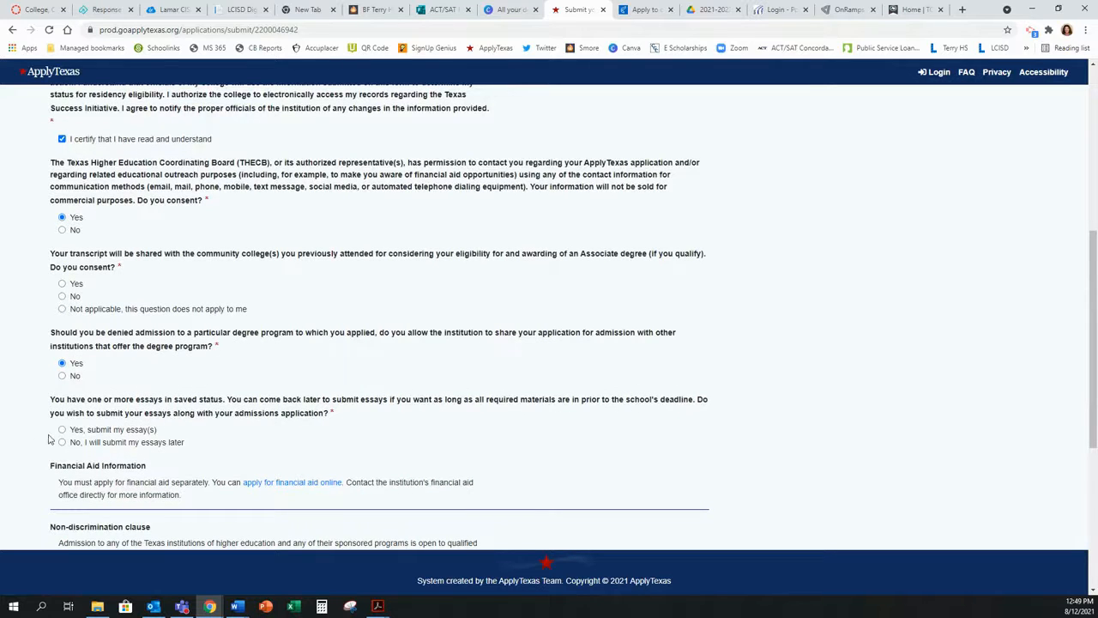
pyautogui.click(61, 430)
pyautogui.scroll(-6, 138, 431)
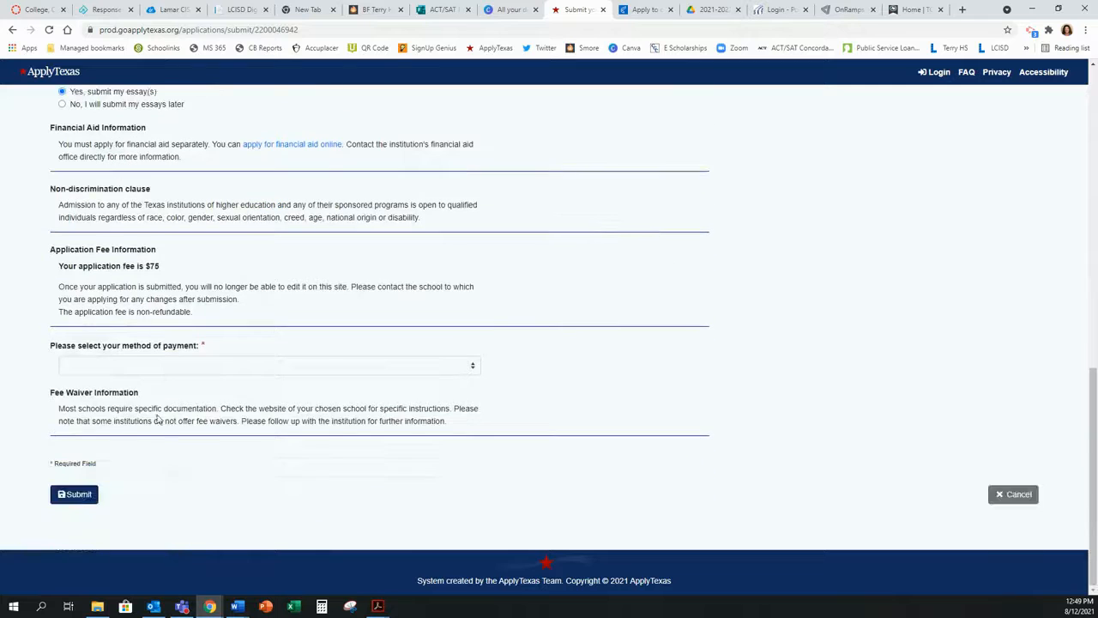
# Step: Choose 'Request for fee waiver' for the $75 fee and submit the University of Houston application
pyautogui.click(117, 363)
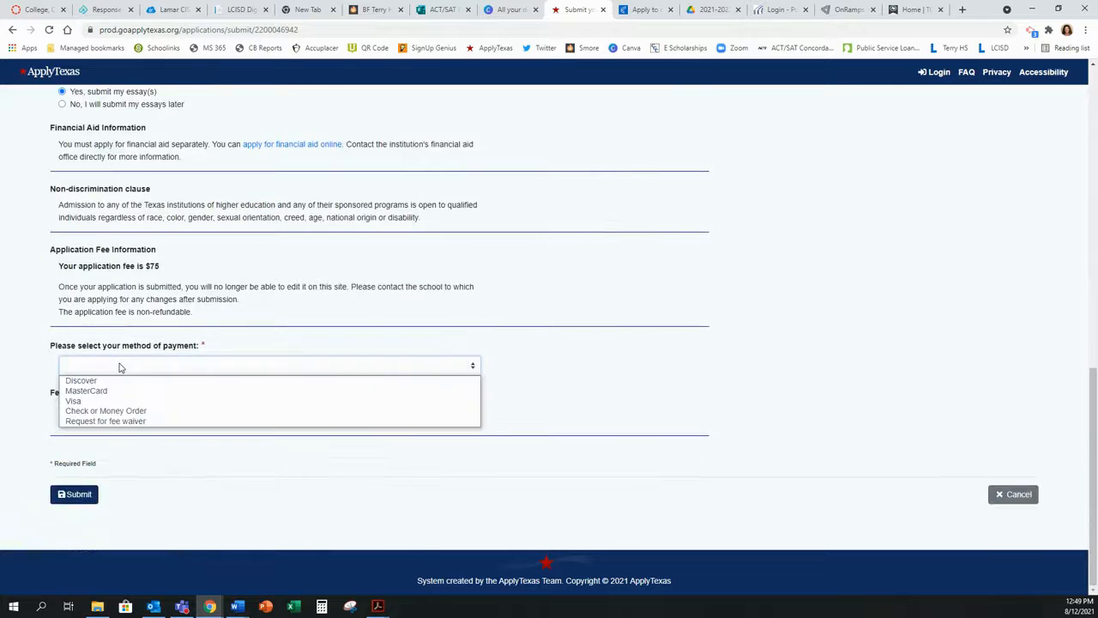
pyautogui.click(118, 421)
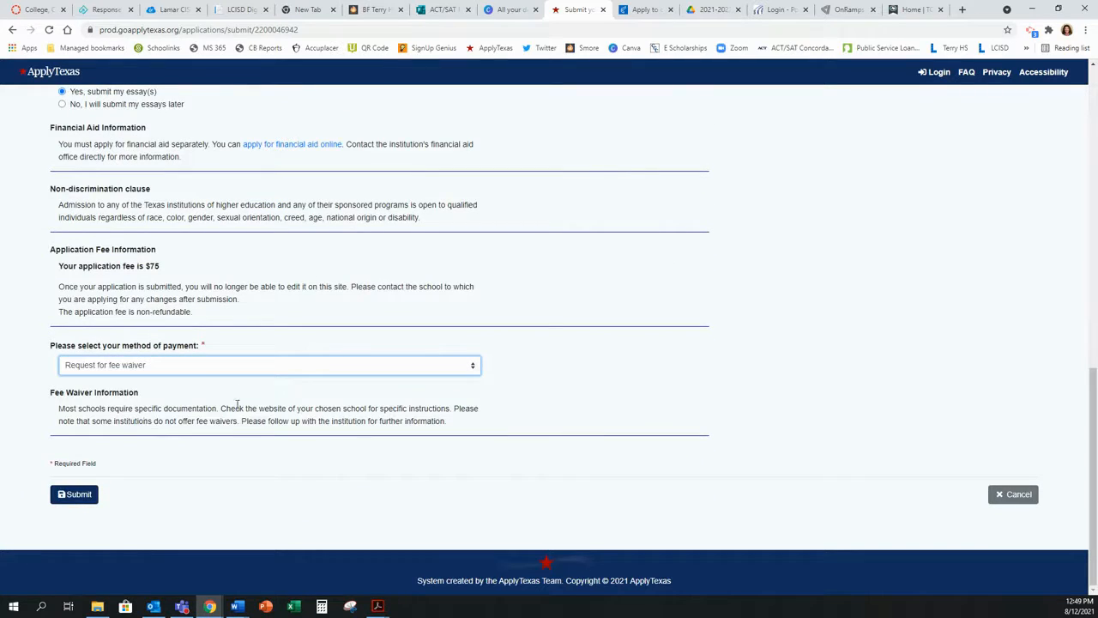
pyautogui.click(74, 496)
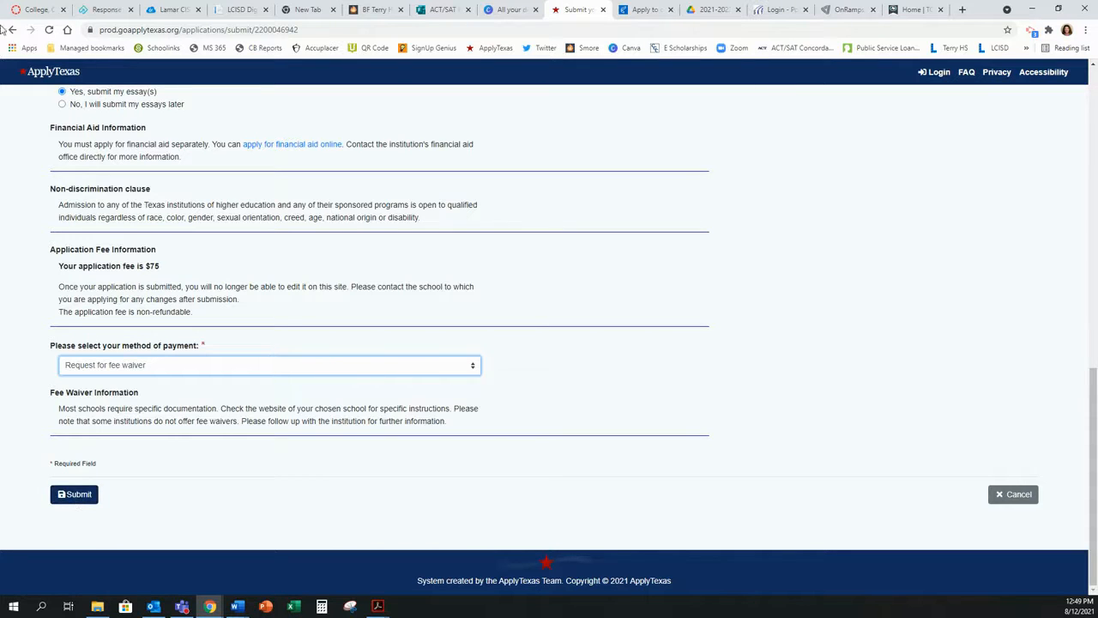